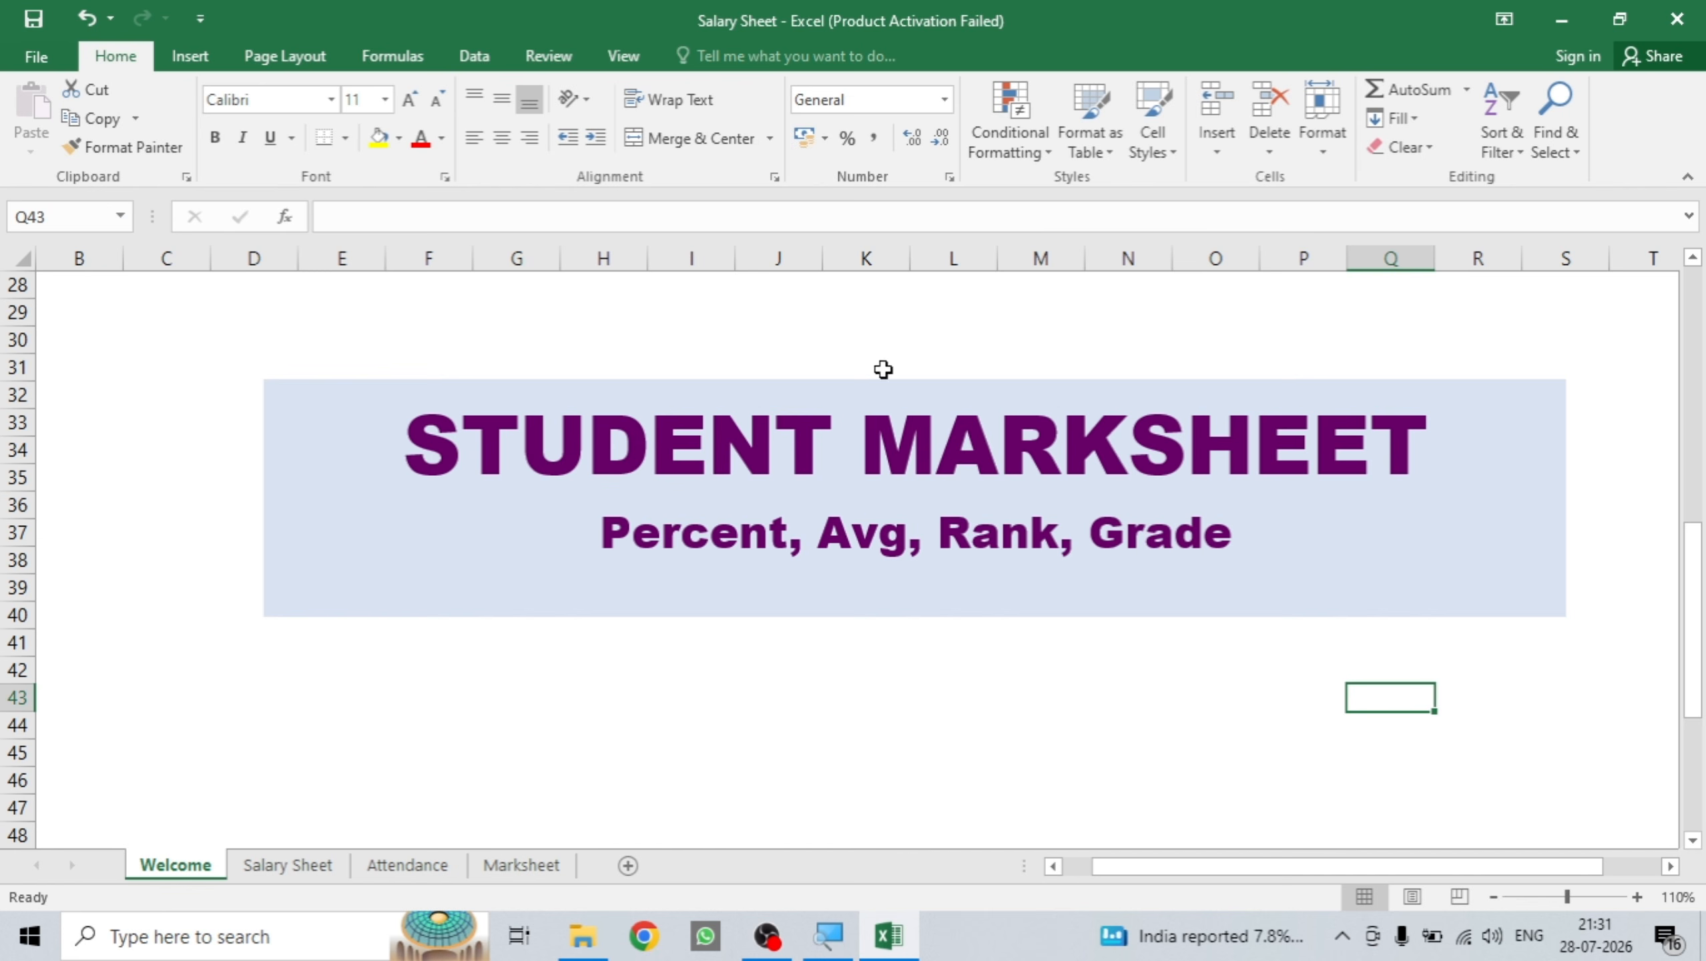
Switch to the Marksheet sheet with roll numbers 1001–1011 and empty subject columns.
left_click(543, 873)
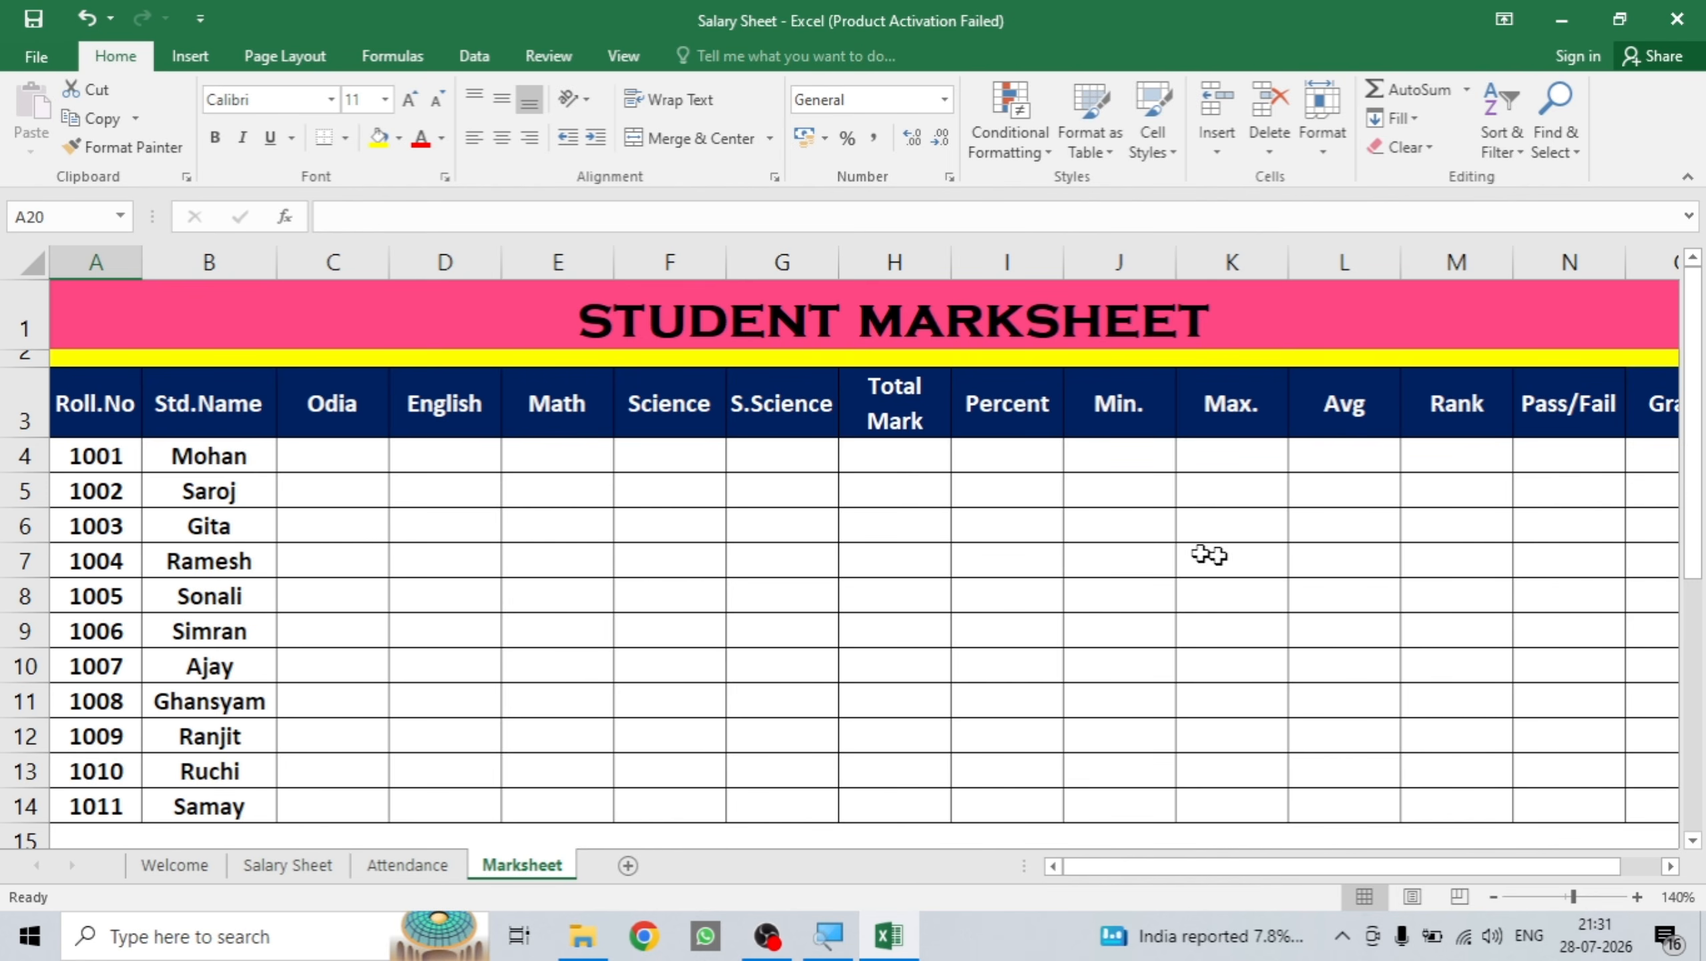
Enter =RANDBETWEEN(30,95) in C4 as the first student's Odia mark.
left_click(327, 458)
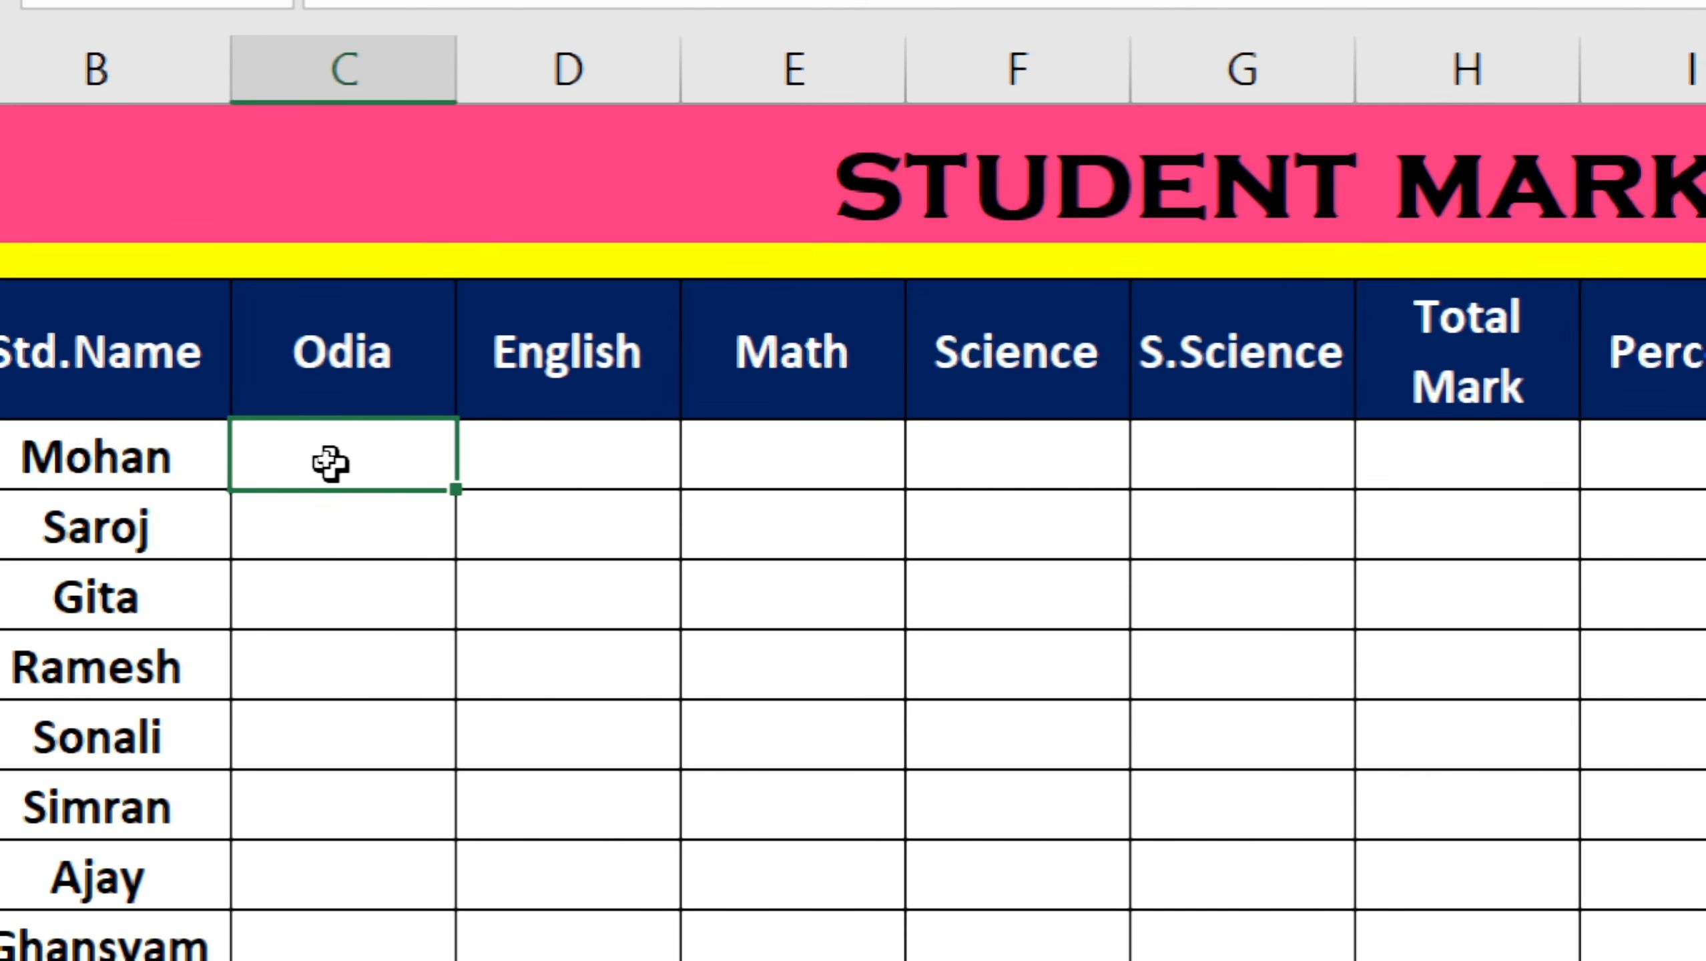
type("=r")
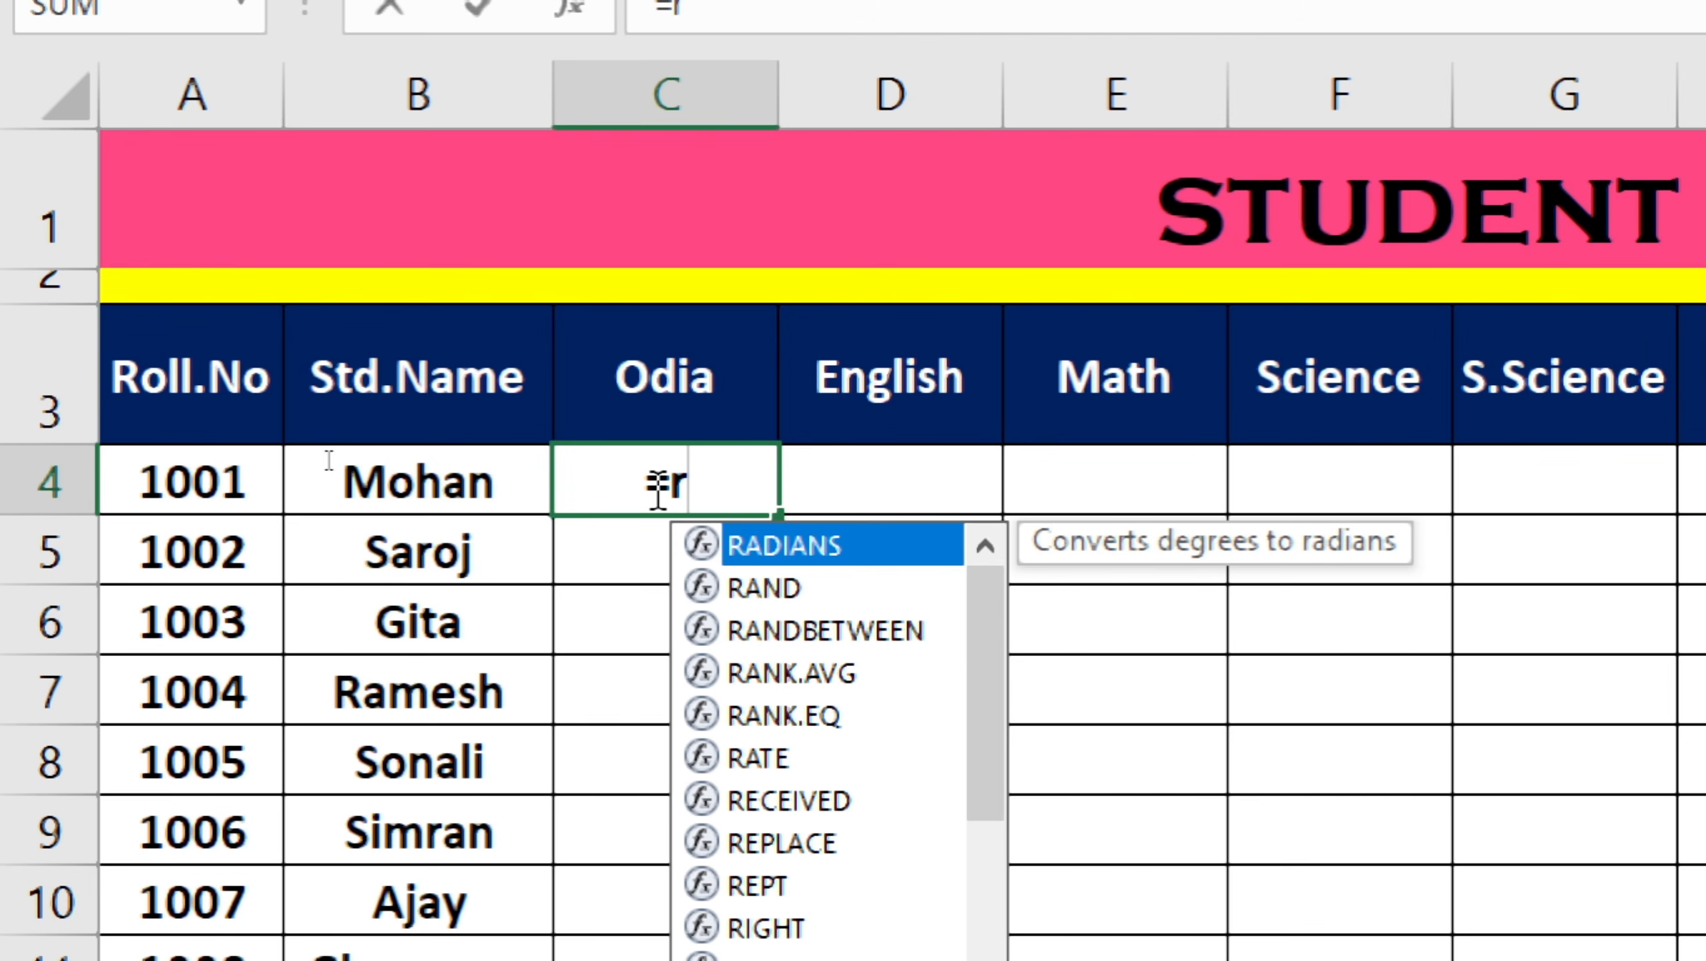
key("Down")
key("Down")
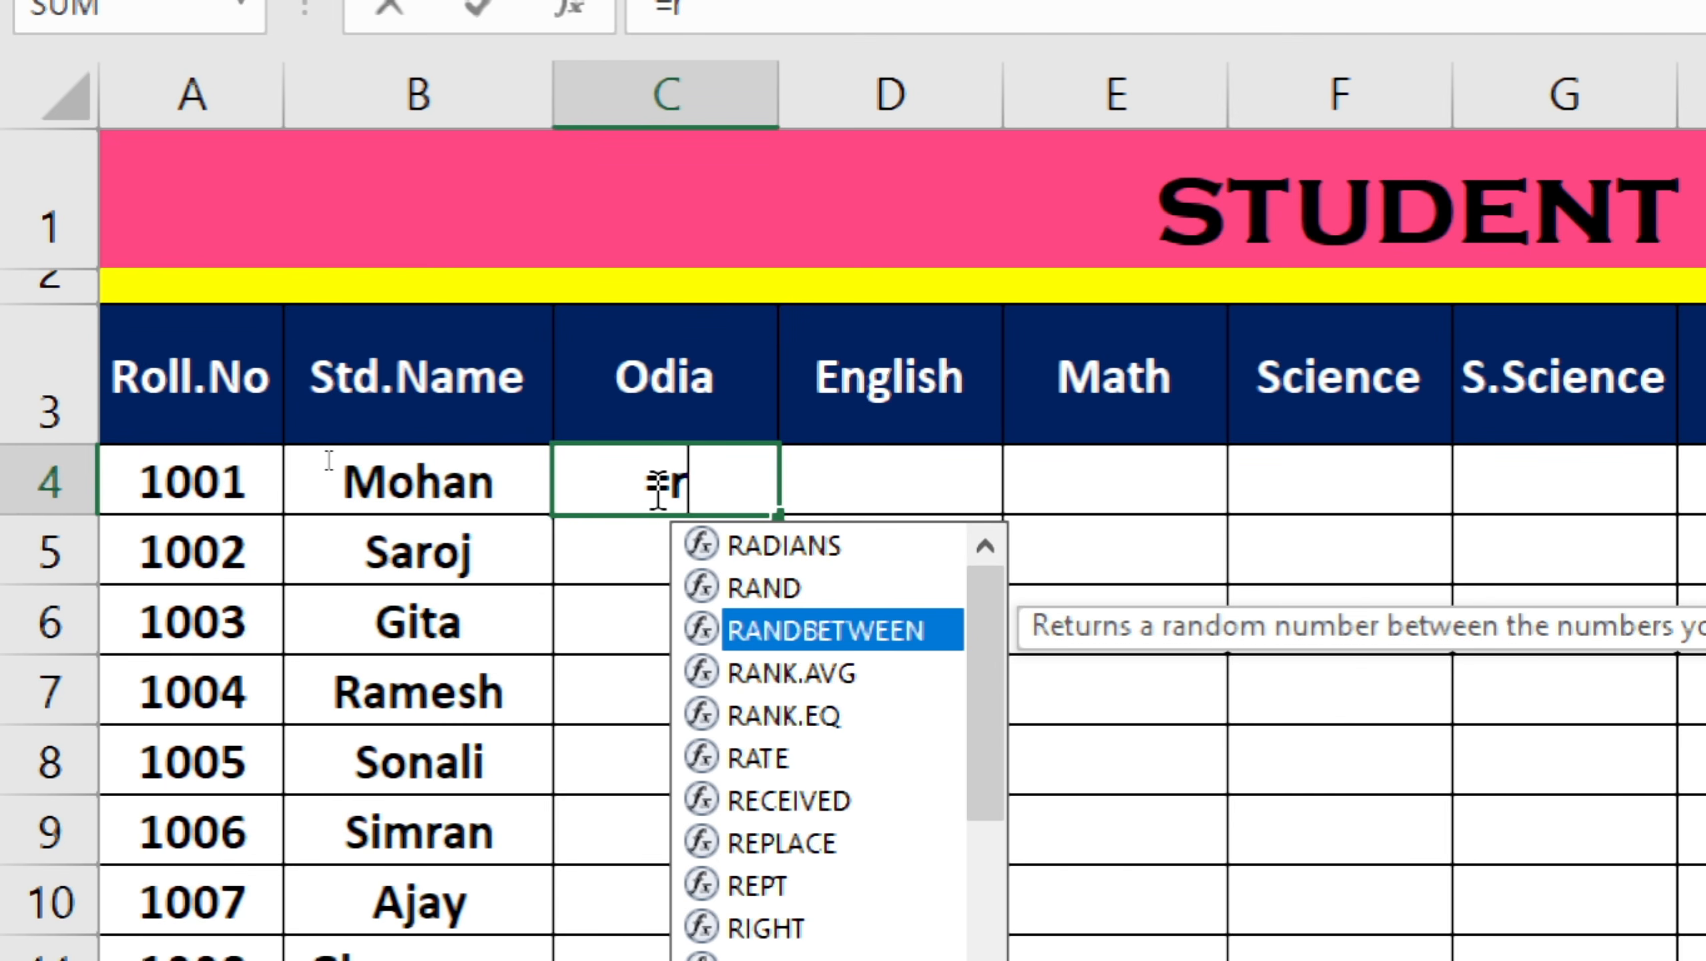
double_click(859, 636)
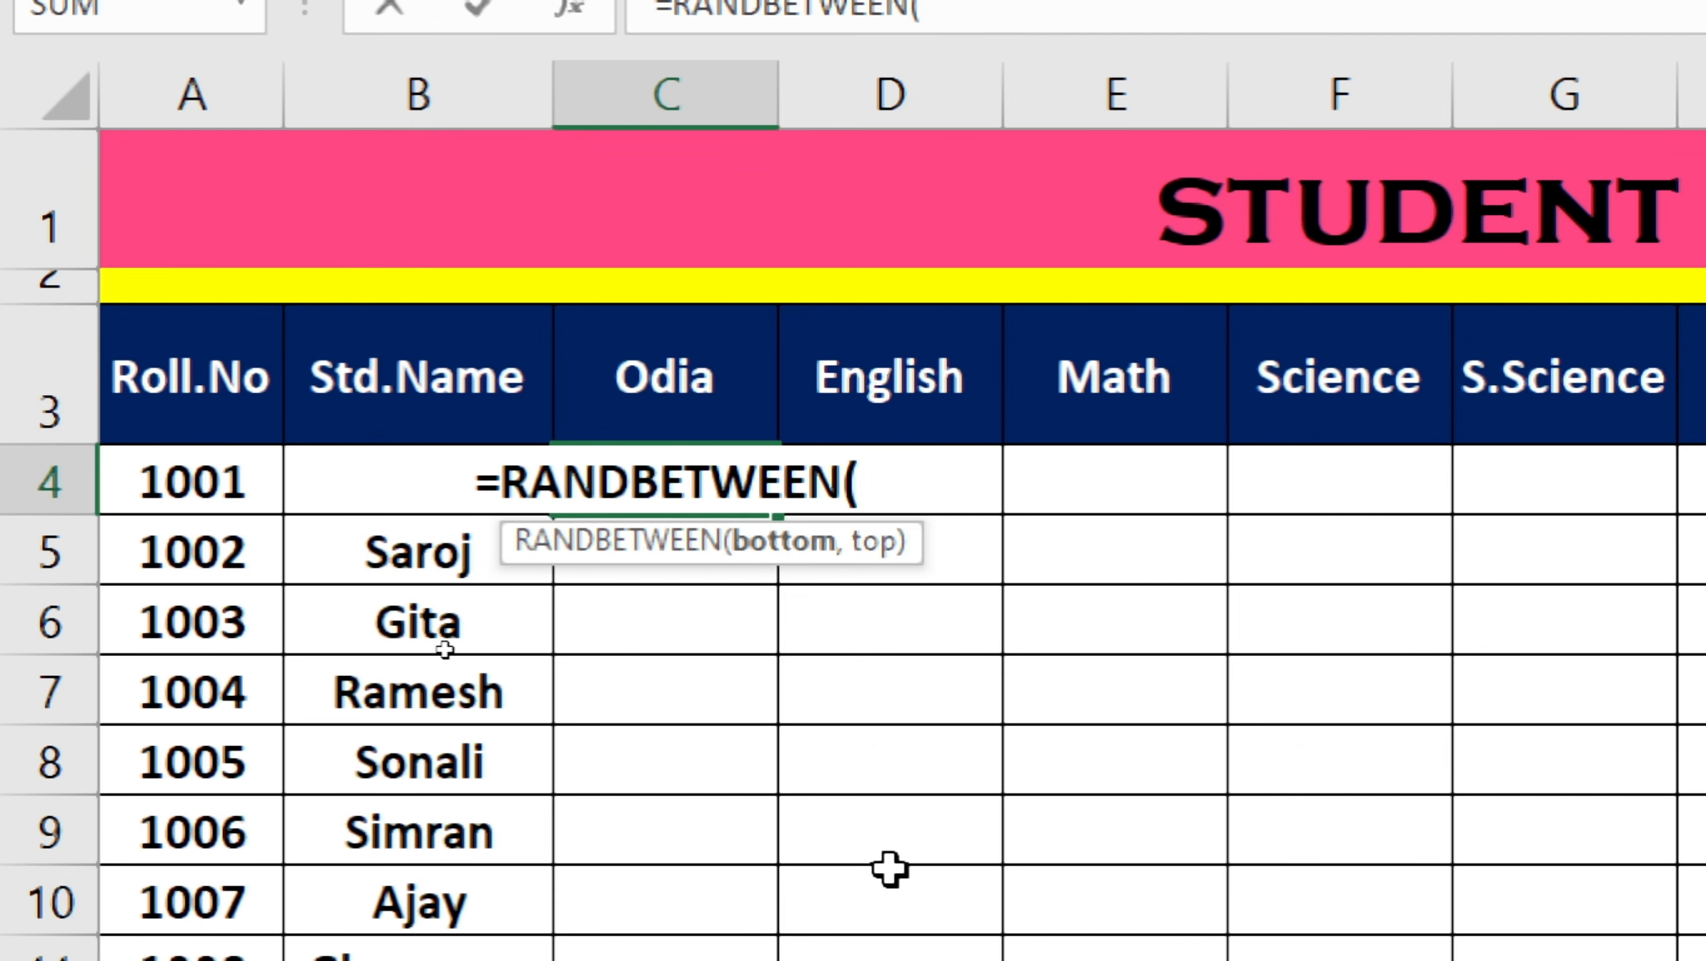
type("30")
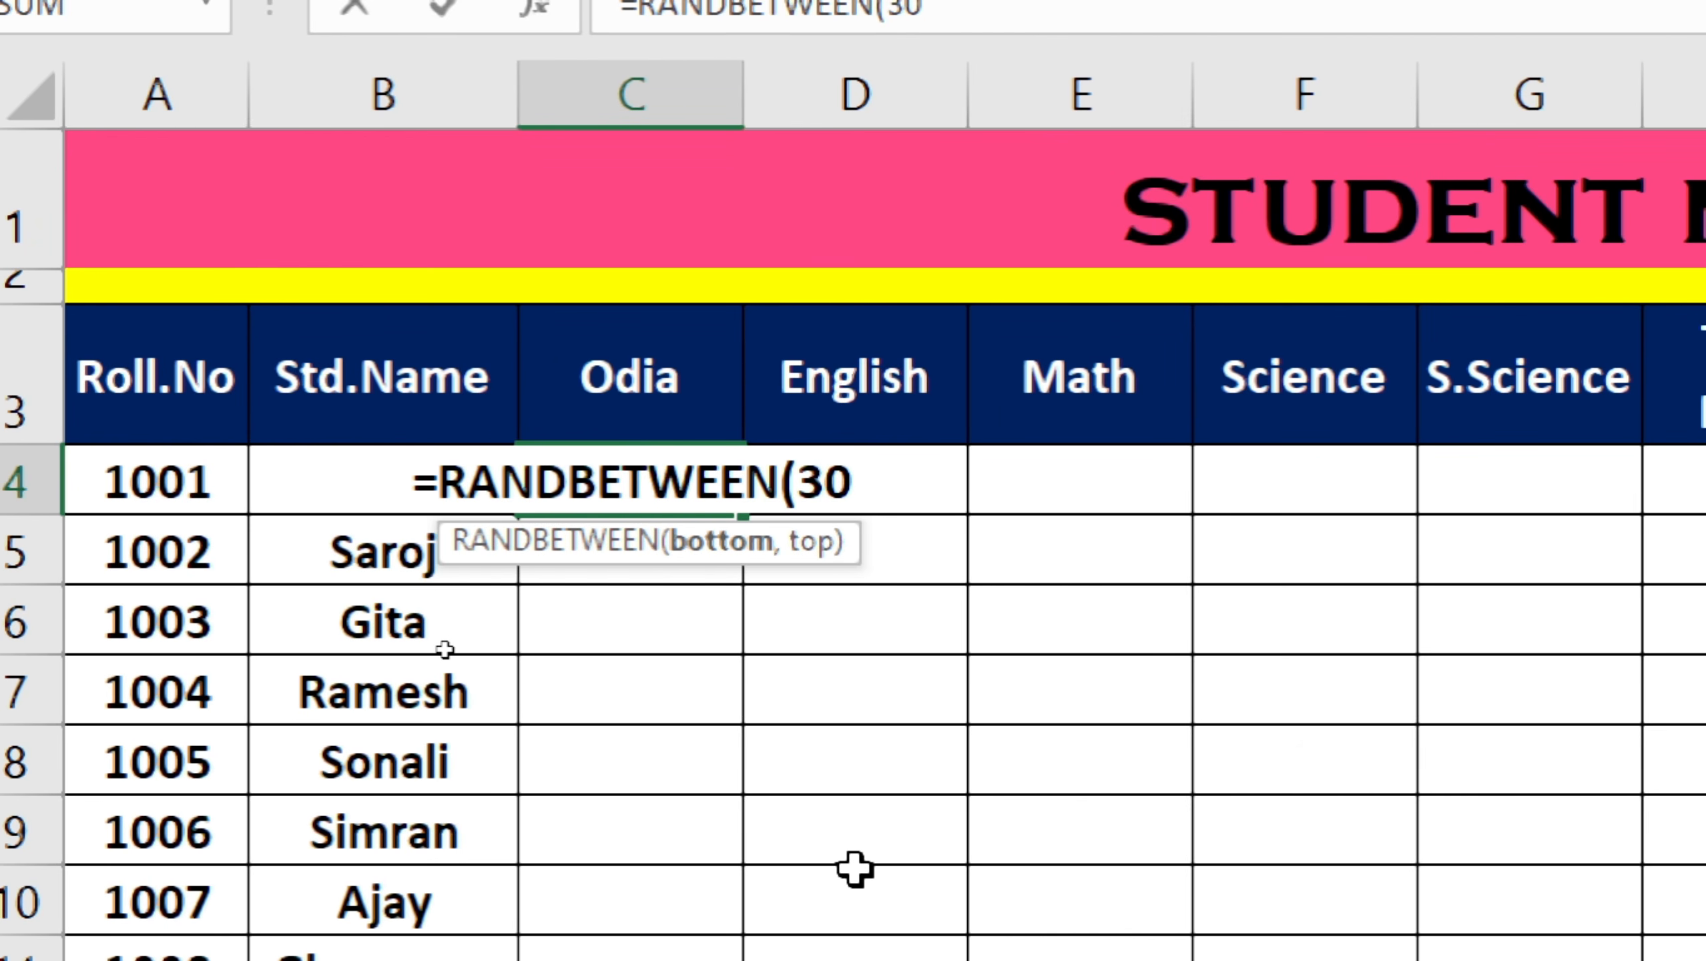
type(",")
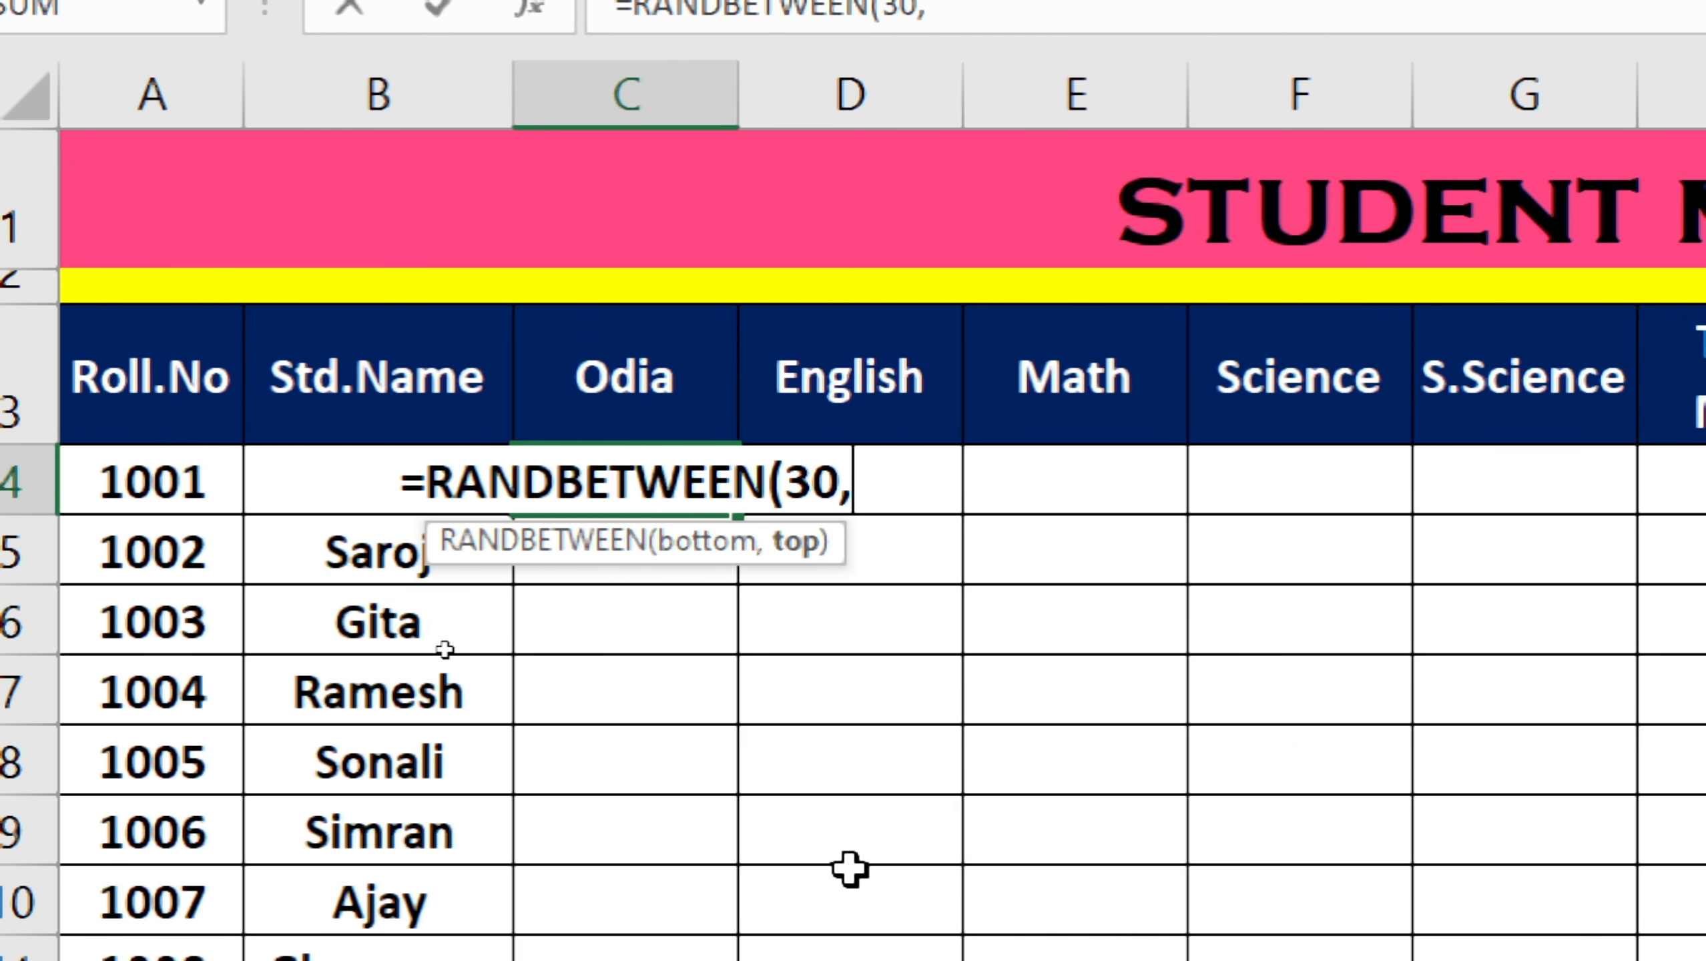
type("88")
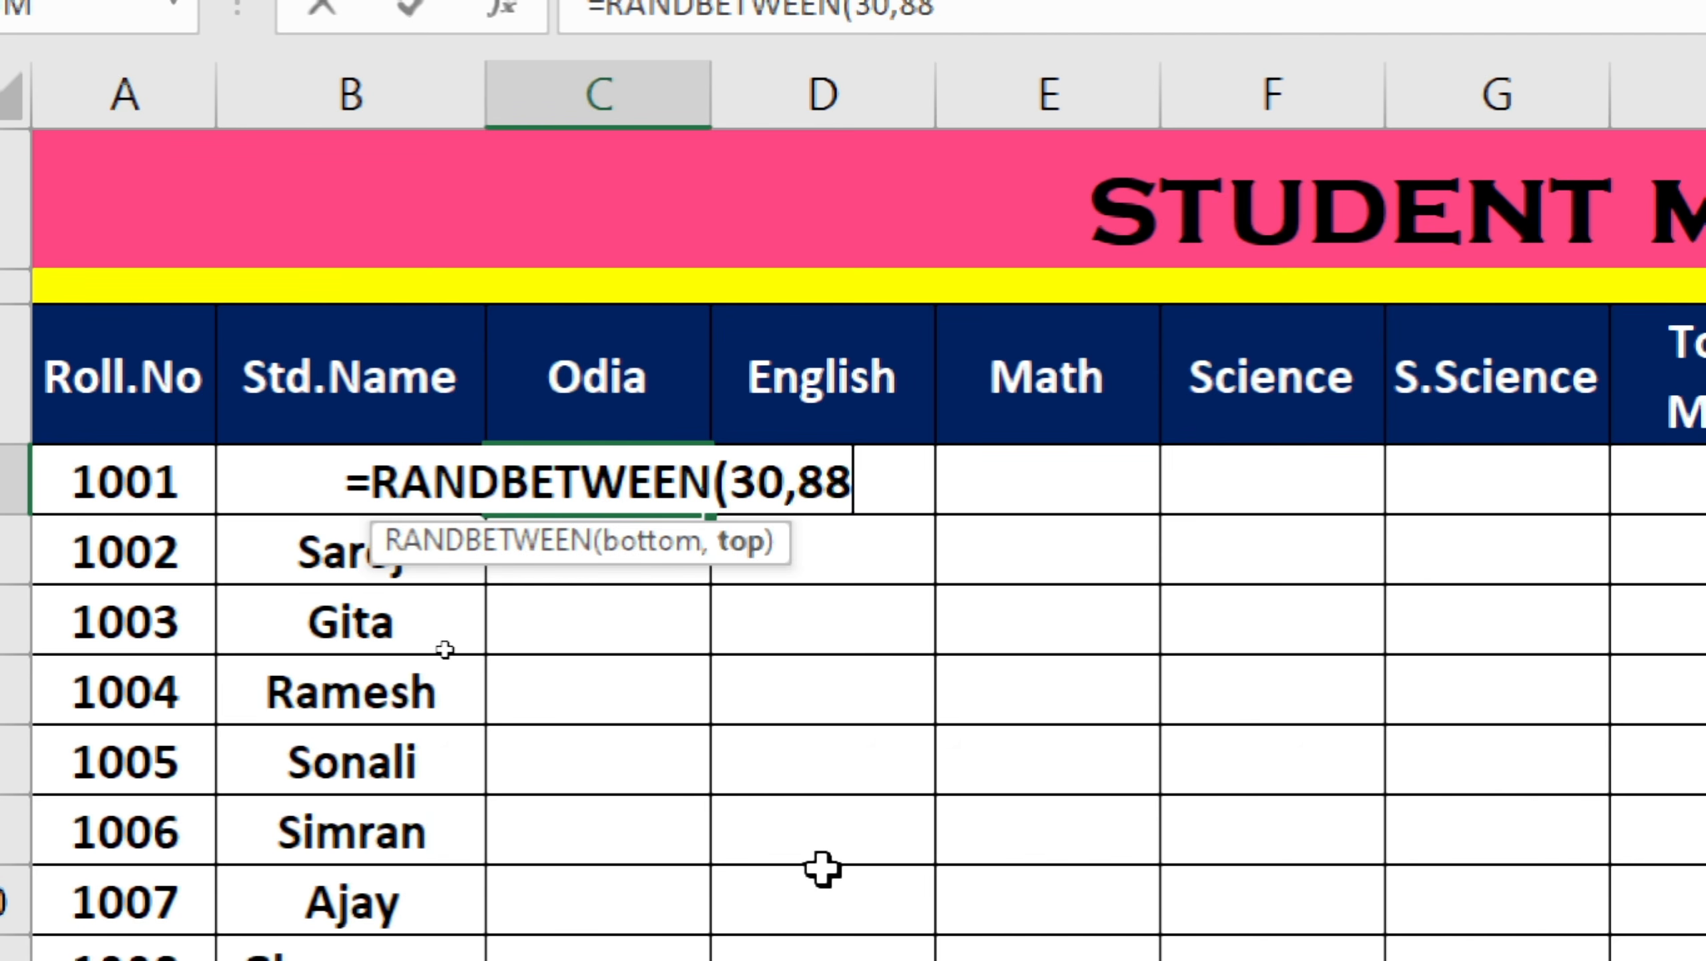
key("BackSpace")
key("BackSpace")
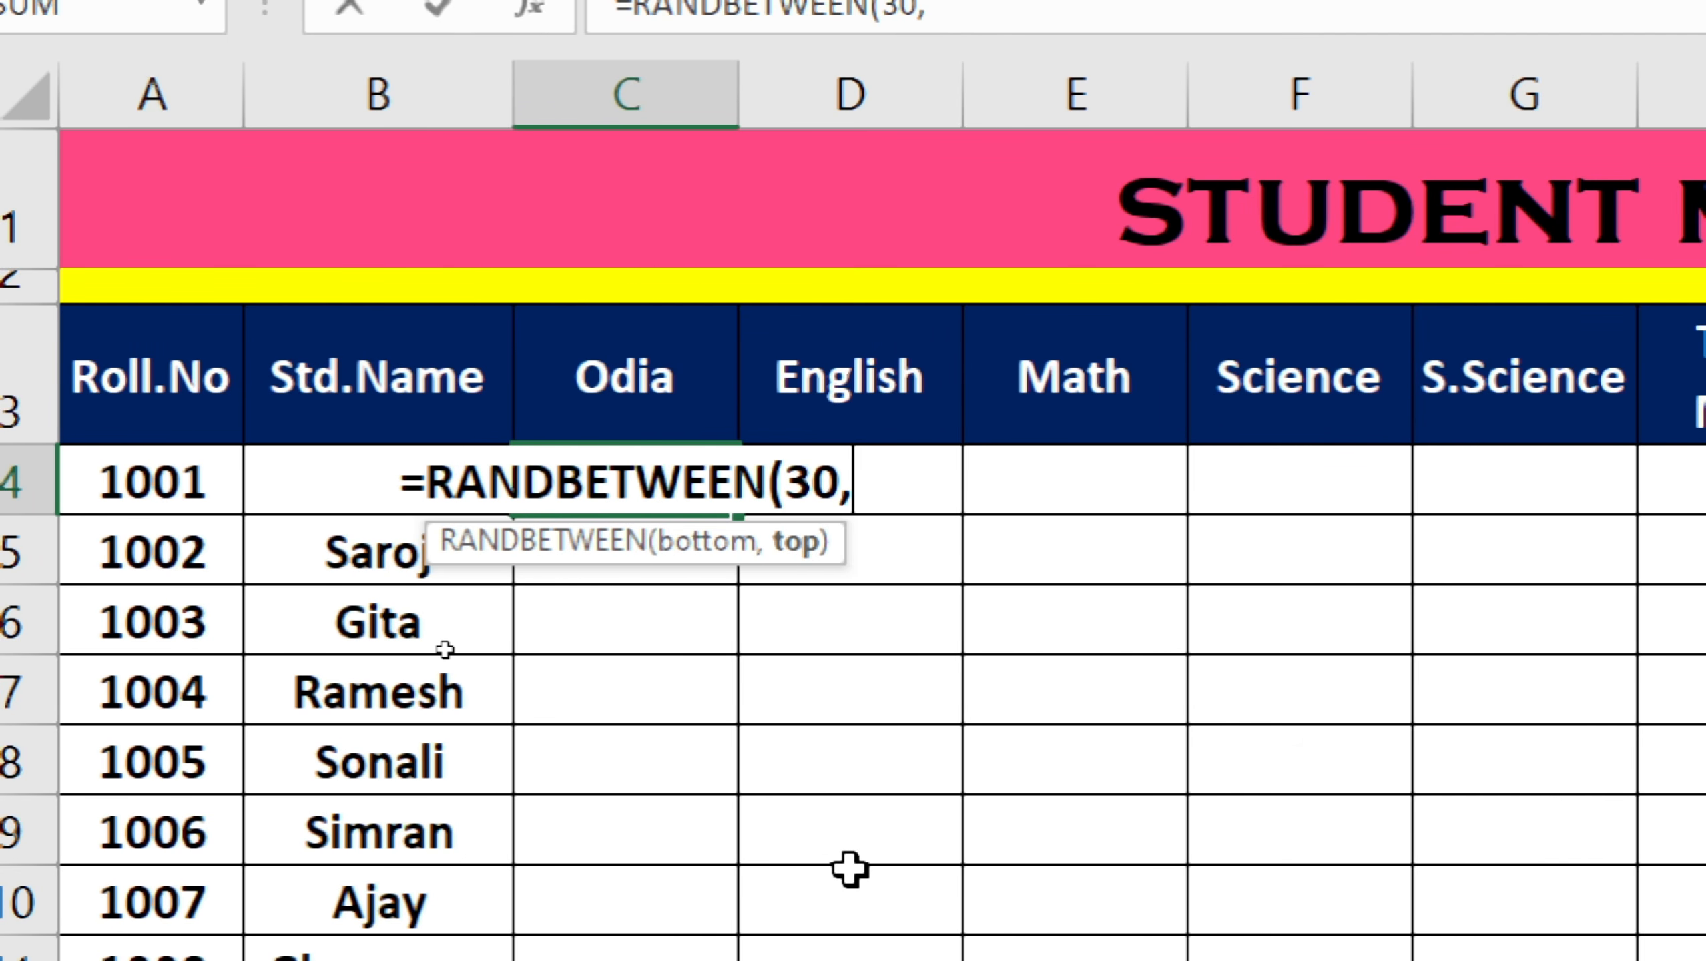
type("95")
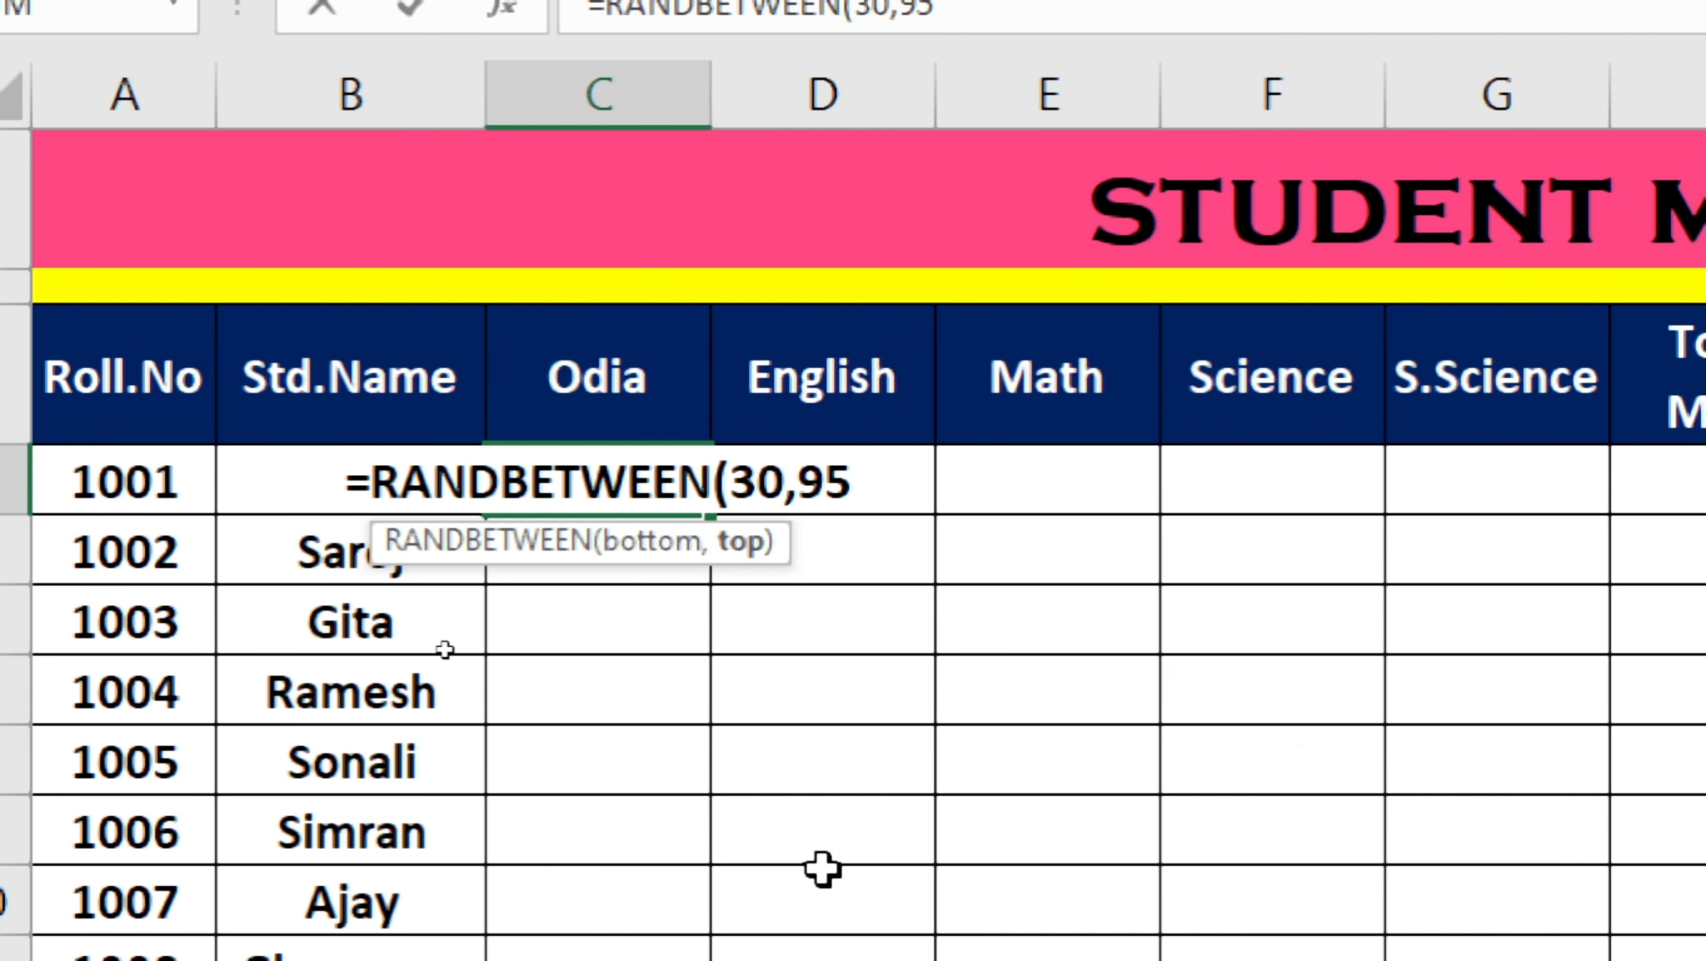
type(")")
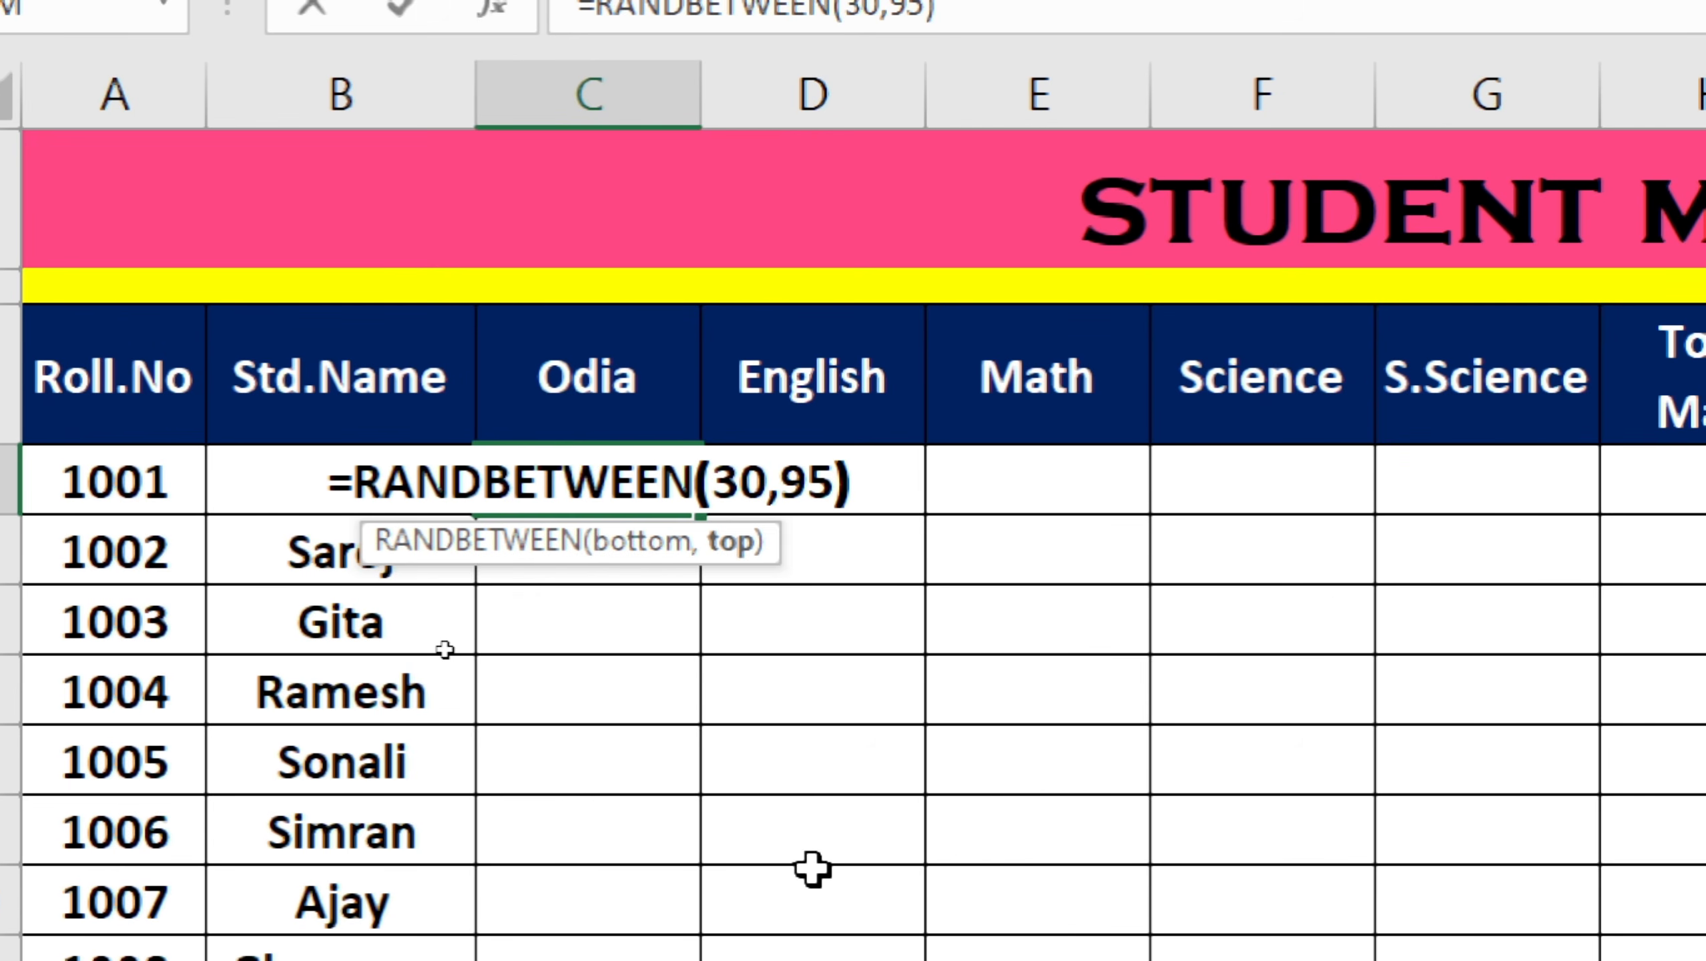
key("Return")
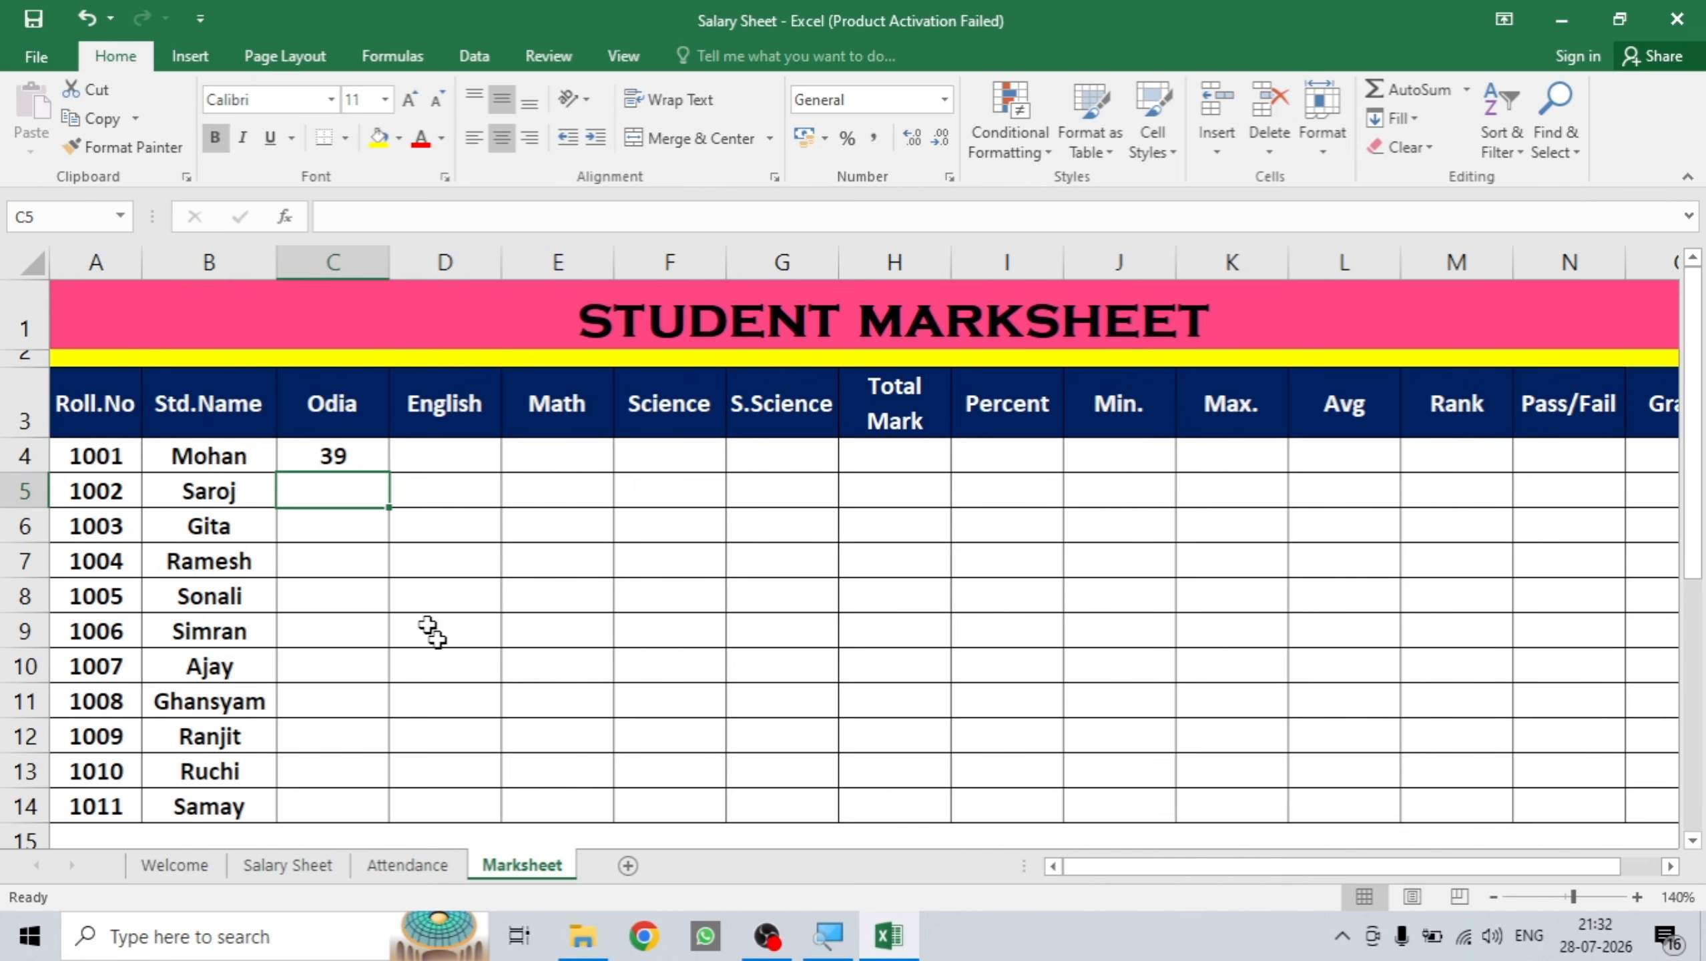
left_click(335, 456)
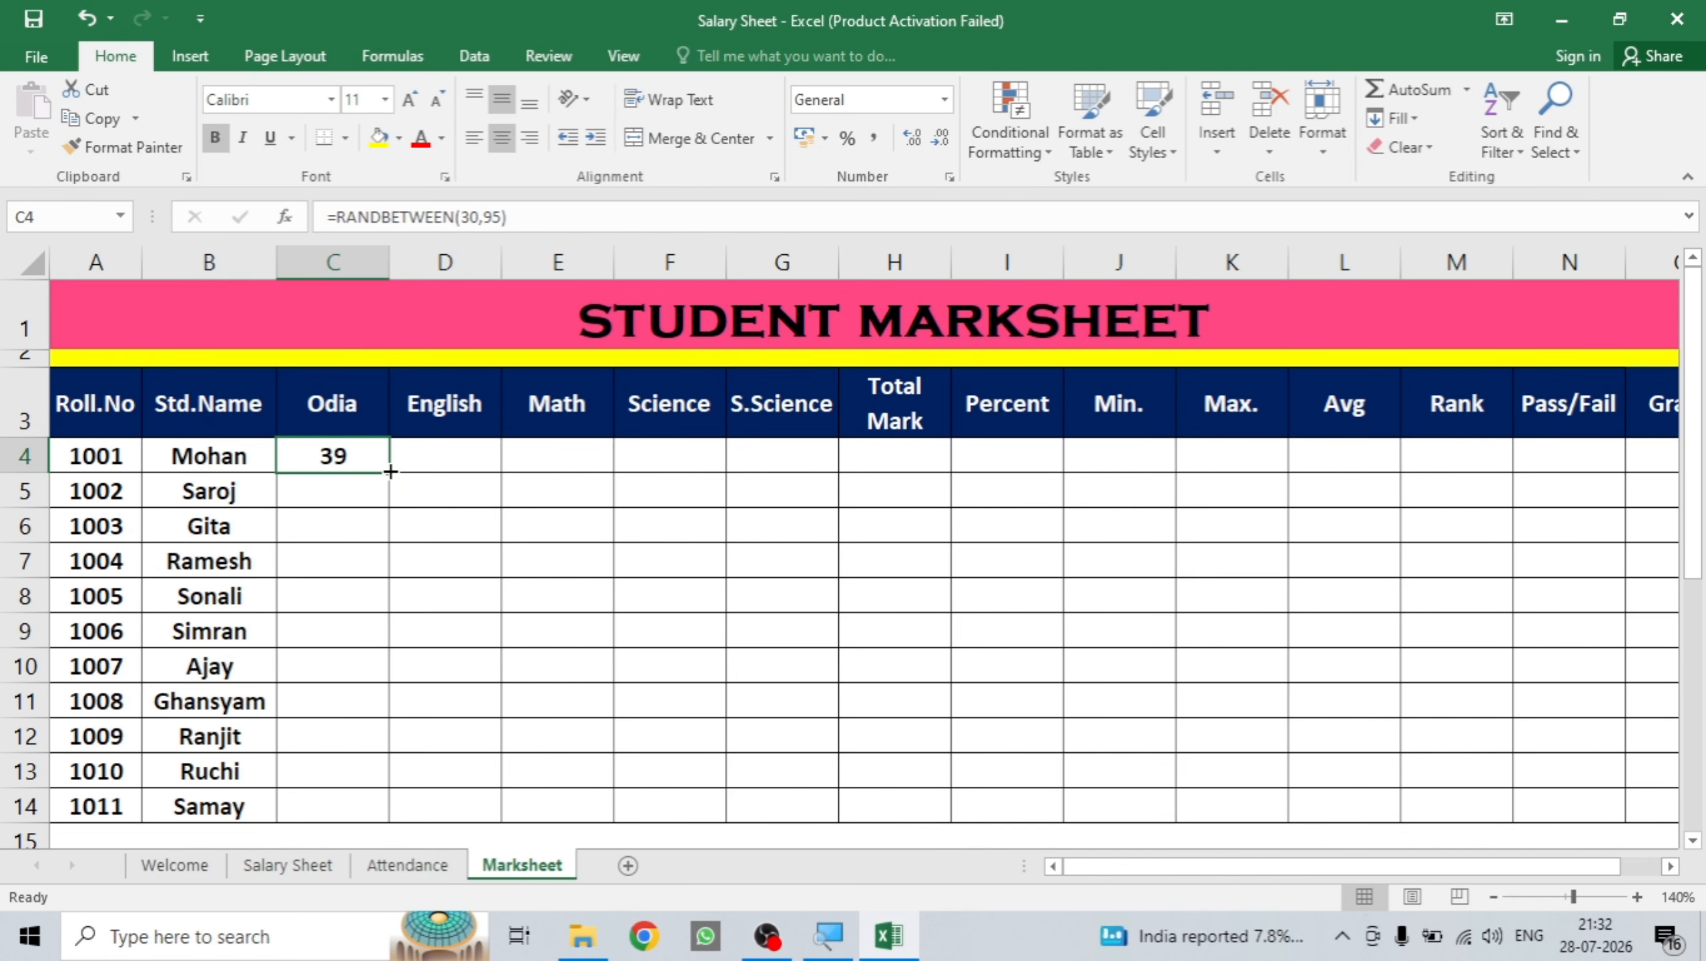
Fill the random-mark formula across C4:G14 and copy the whole marks block.
left_click_drag(391, 472, 853, 815)
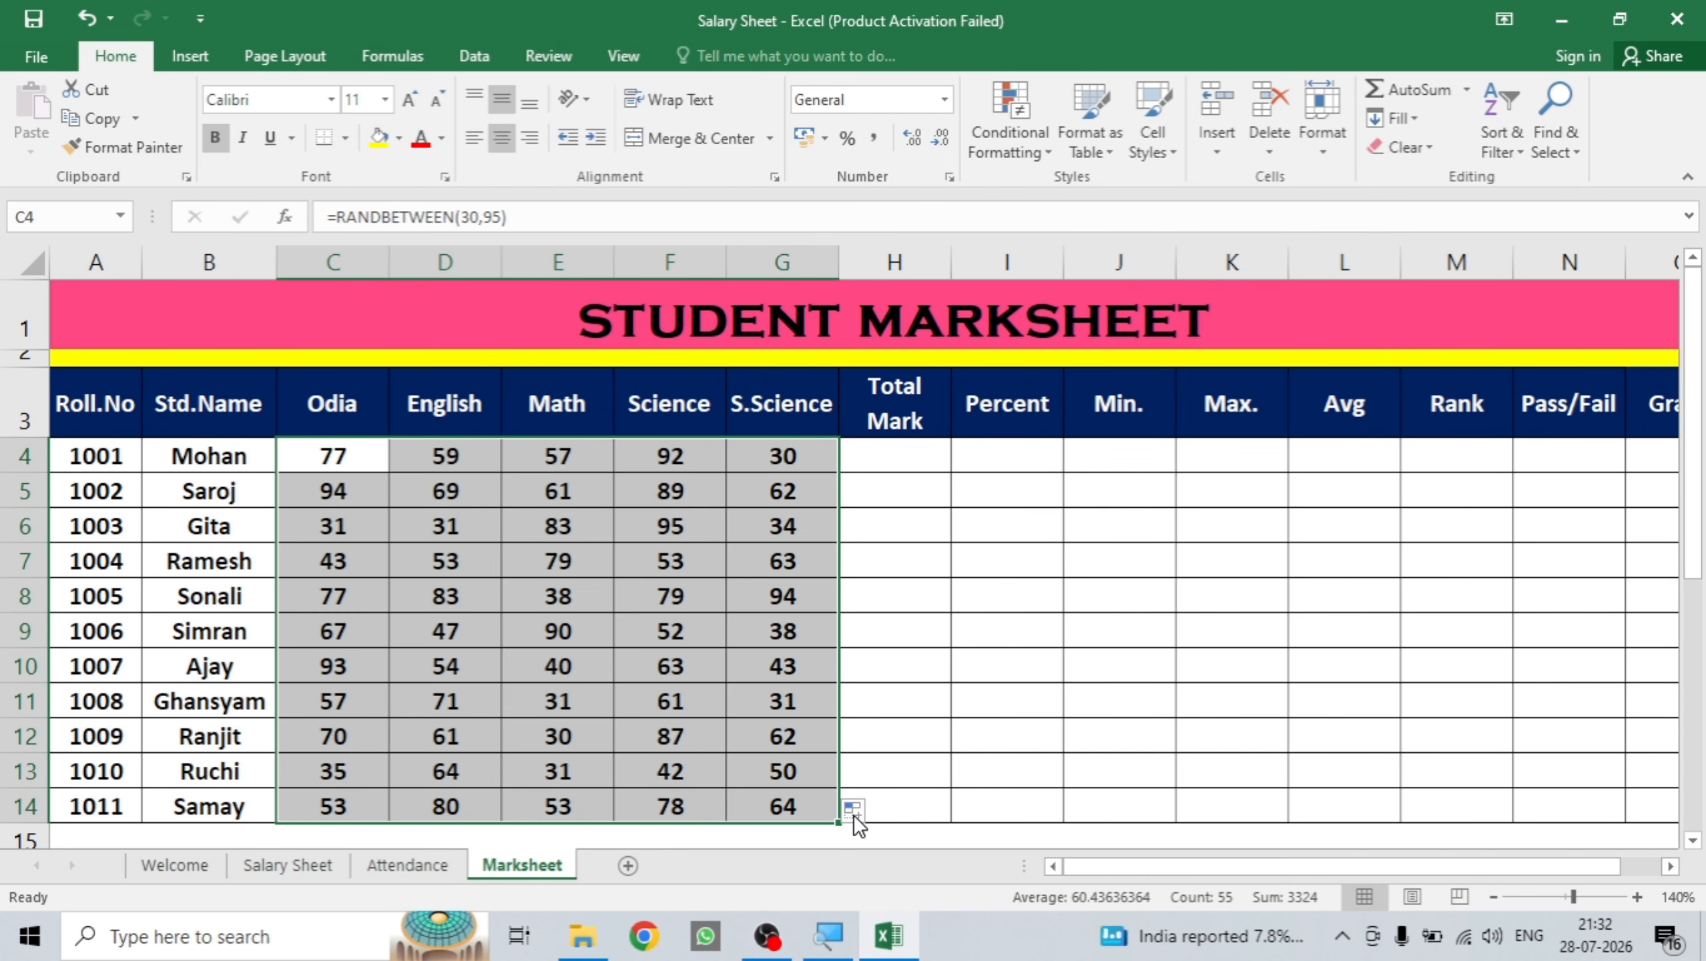
key("ctrl+c")
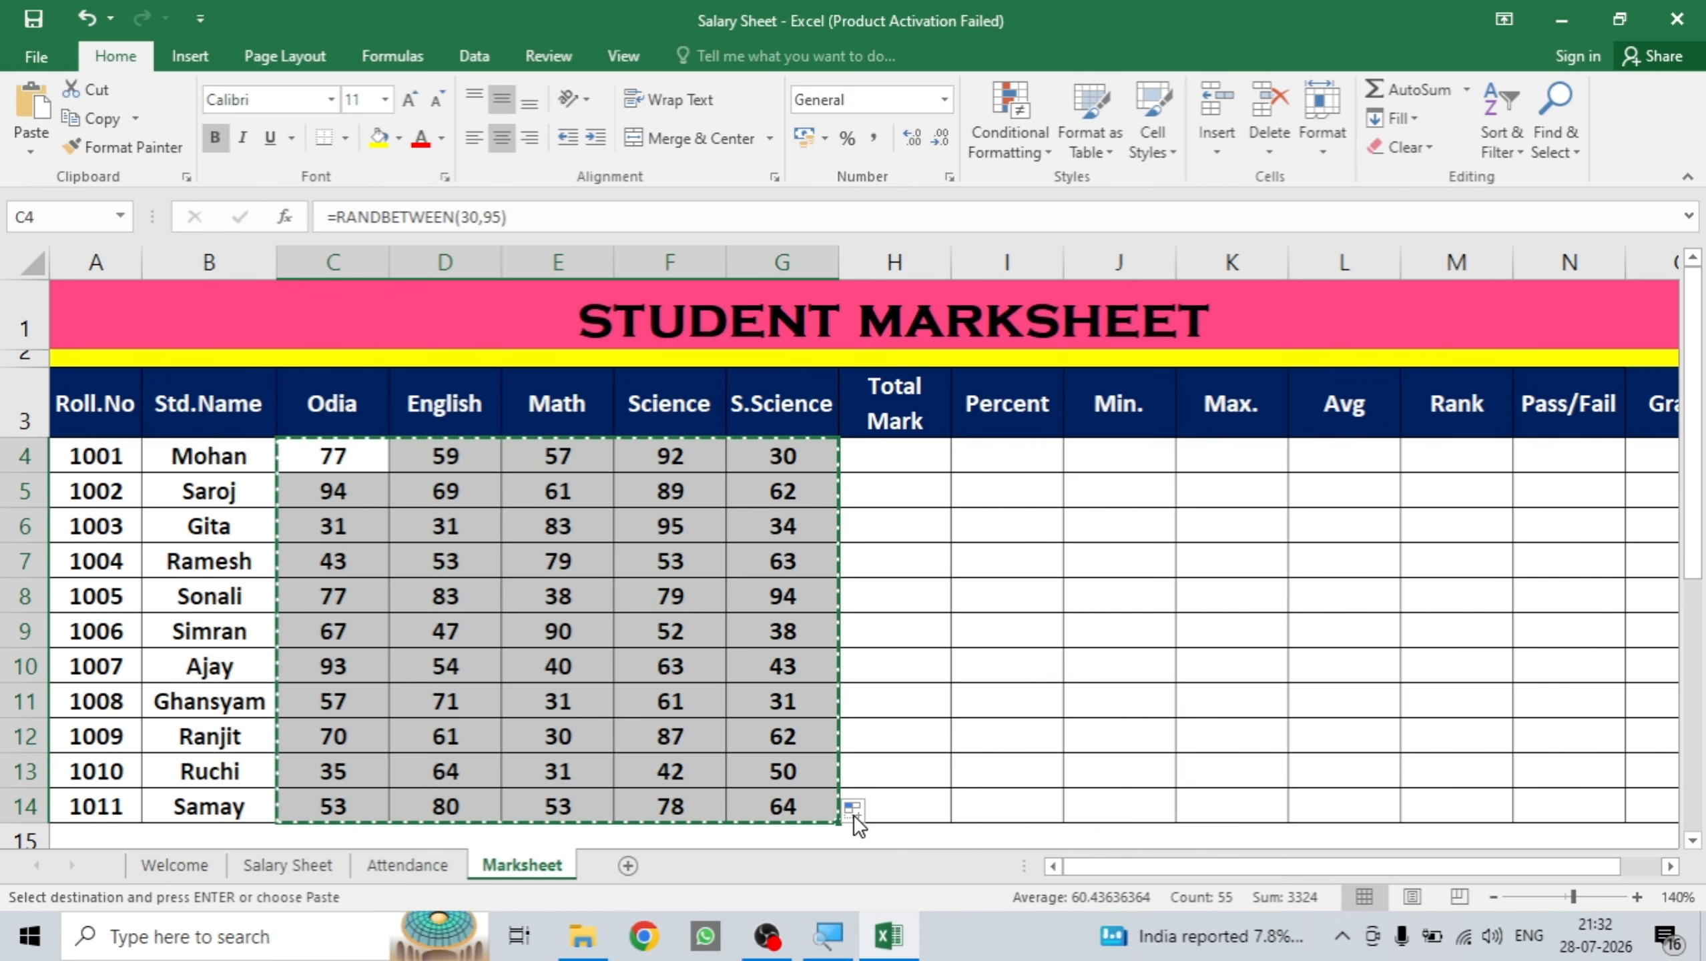
key("alt")
Paste the copied marks back as values only, replacing the RANDBETWEEN formulas.
key("e")
key("s")
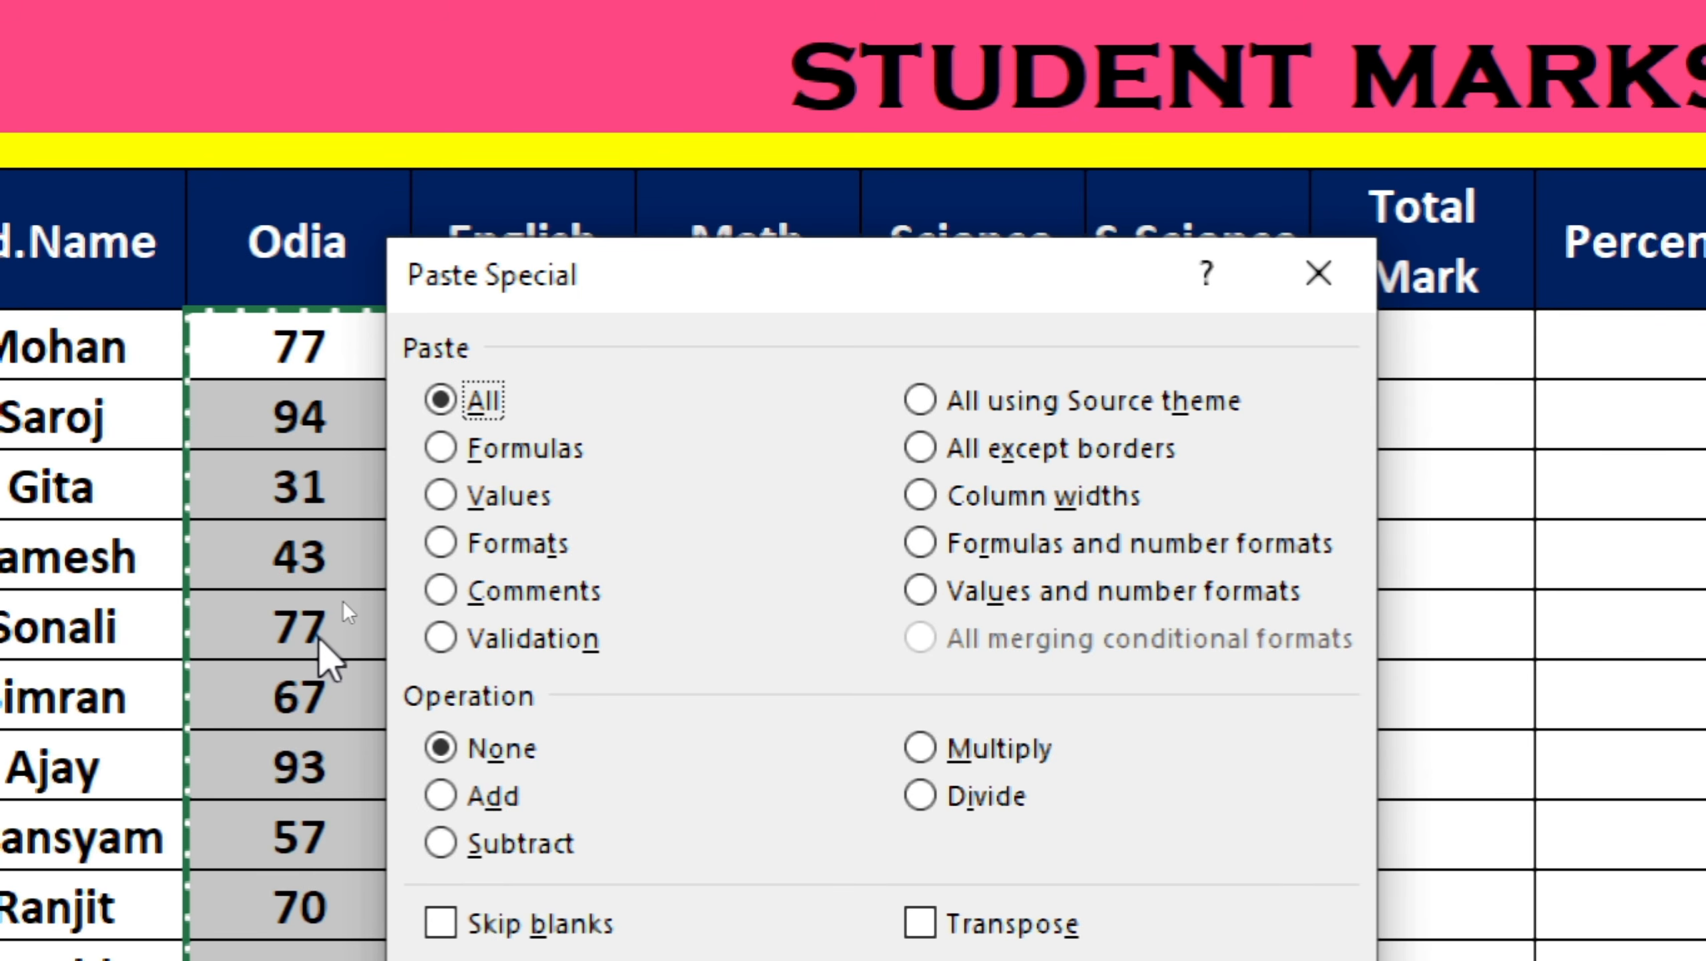
left_click(440, 496)
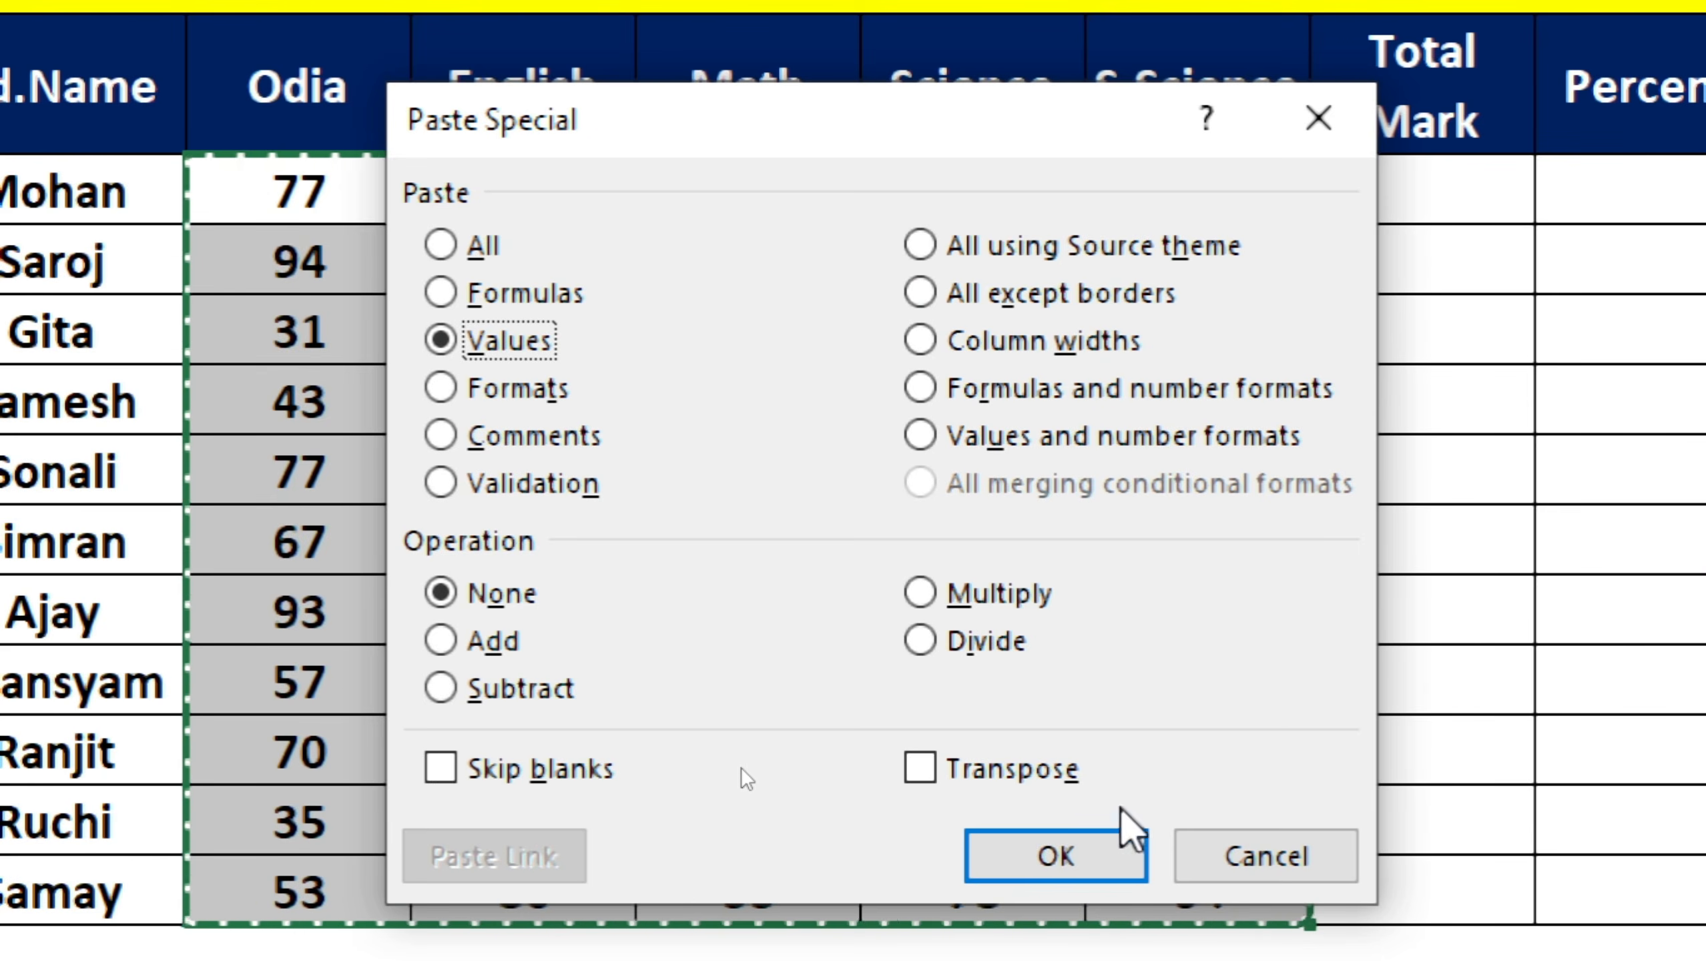
left_click(1089, 871)
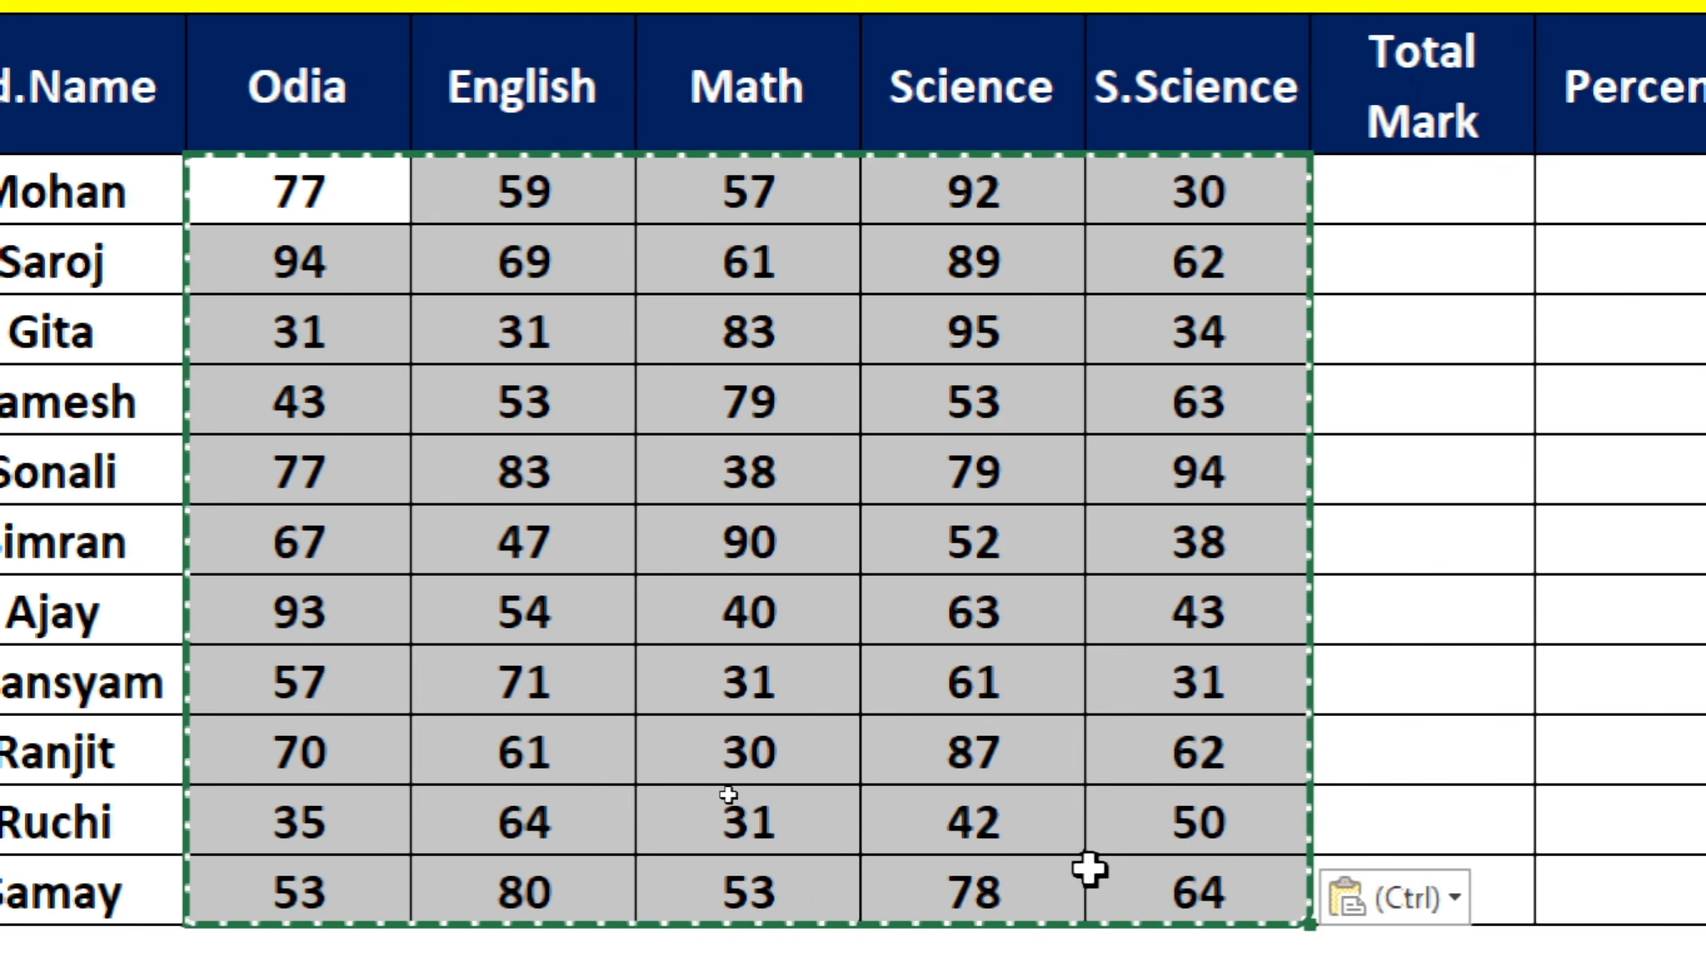
Deselect the pasted block and move to the first Total Mark cell.
left_click(811, 718)
key("Down")
key("Down")
left_click(1351, 576)
key("Up")
key("Up")
key("Up")
key("Up")
key("Up")
key("Up")
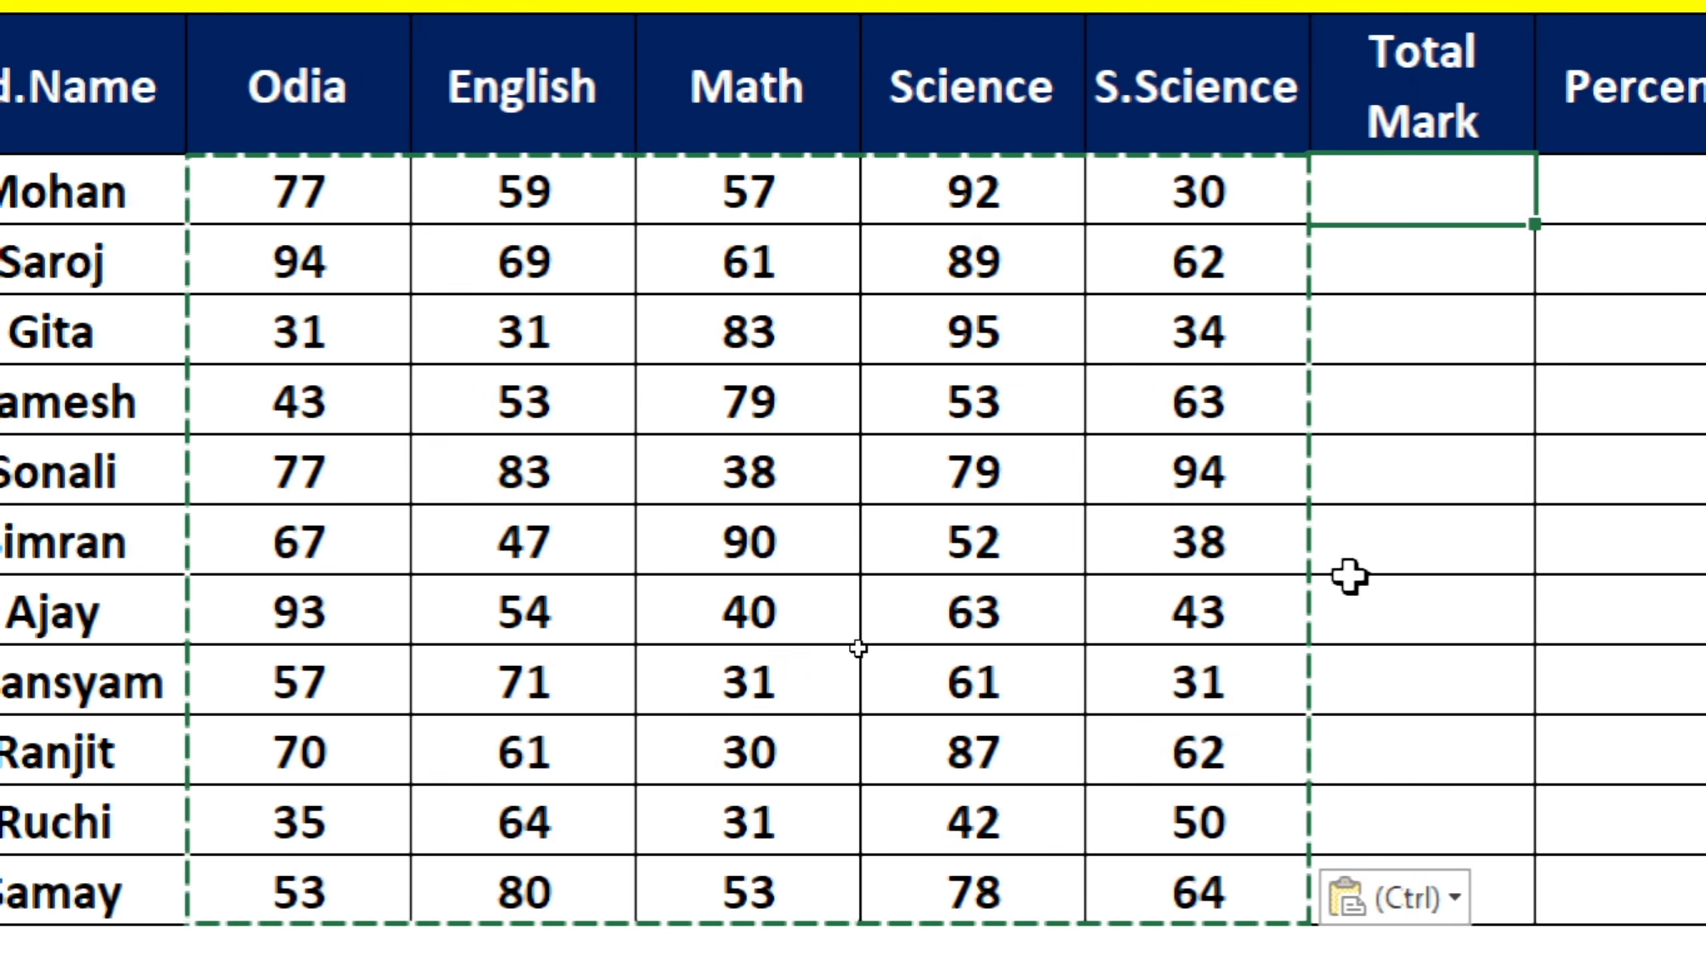
double_click(1373, 540)
left_click(1373, 445)
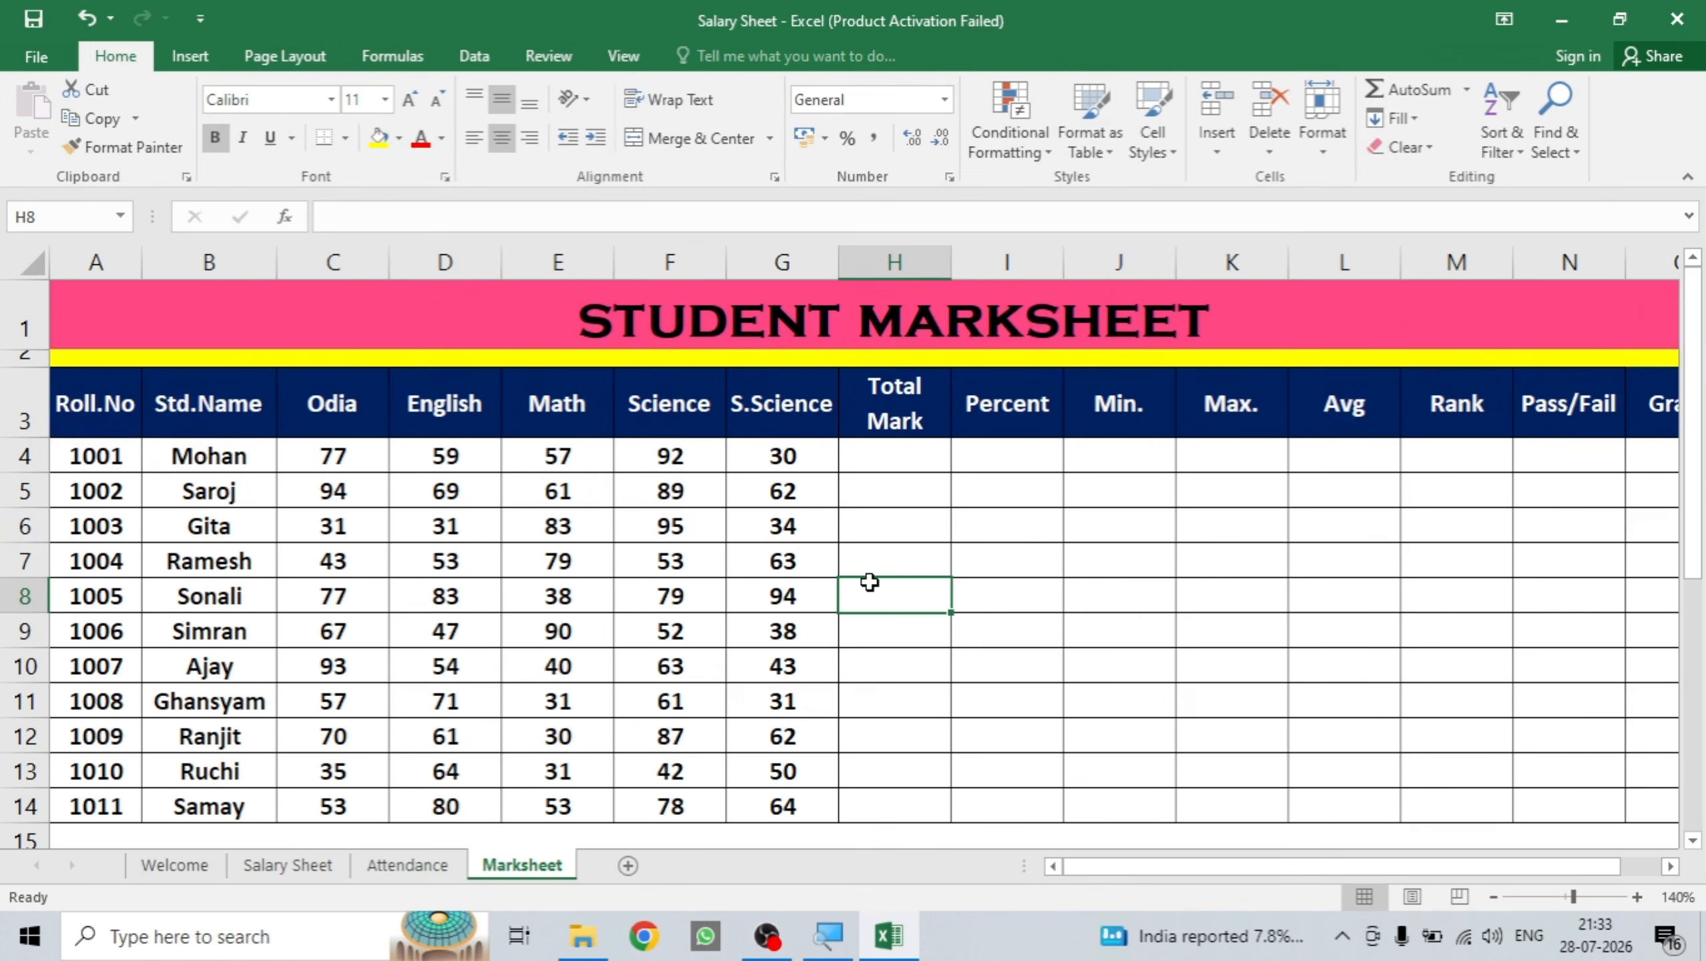
Enter =SUM(C4:G4) in H4 and fill it down through row 14.
left_click(858, 462)
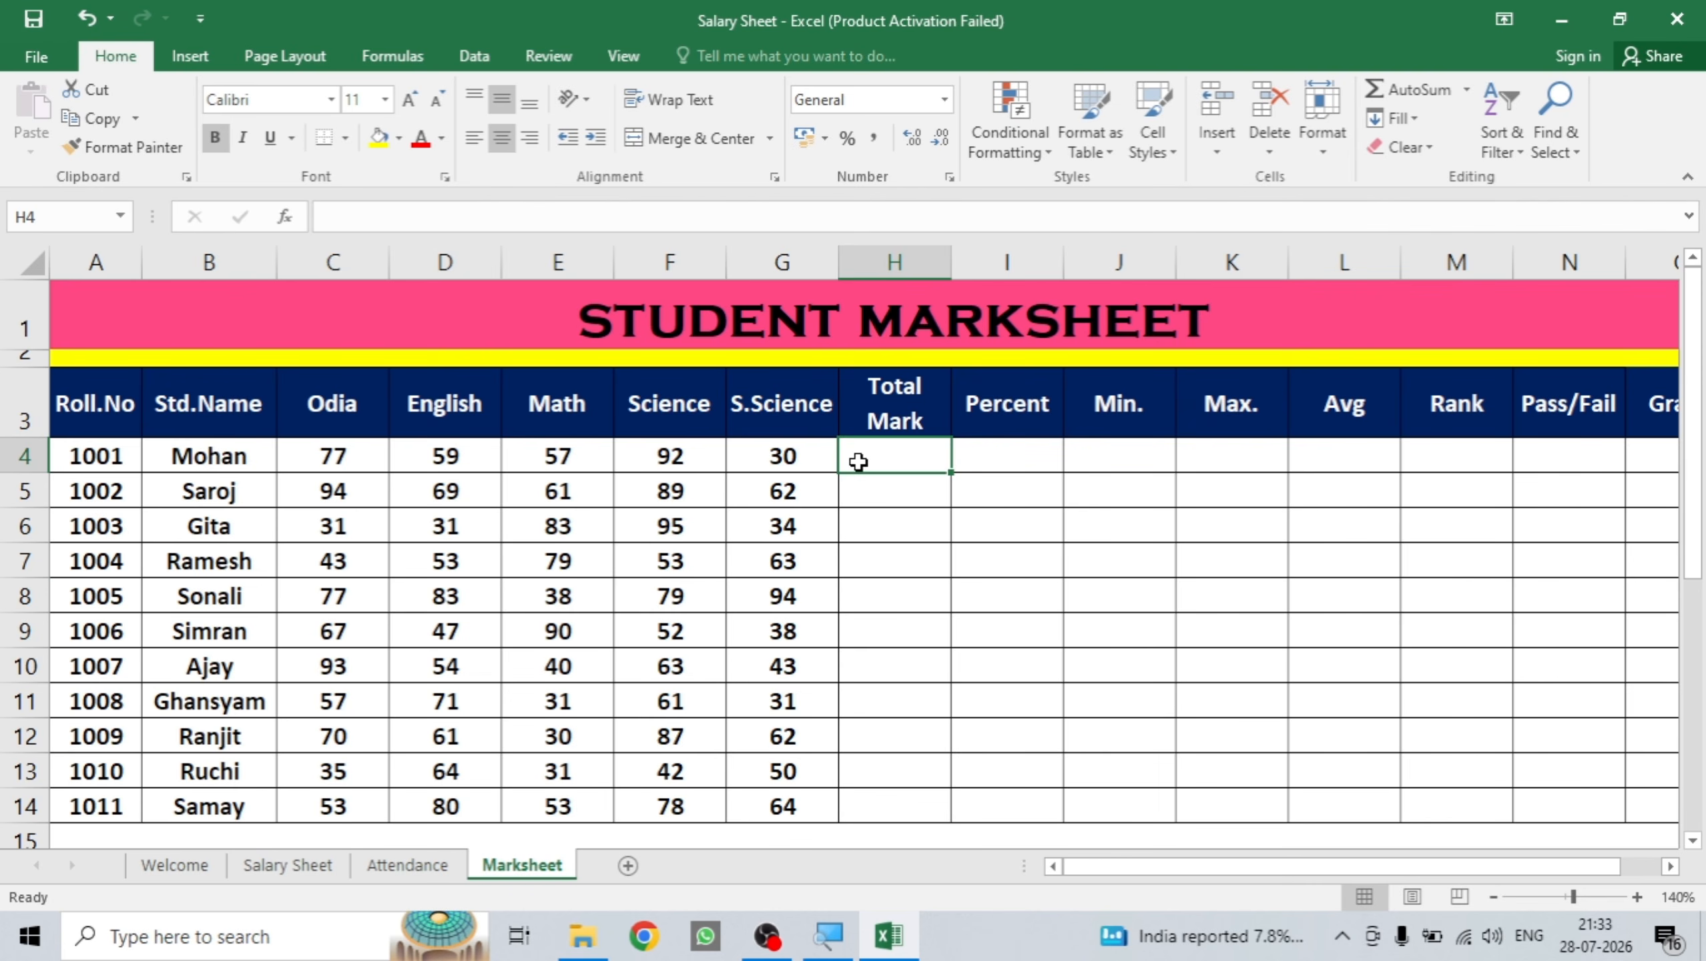
type("=sum")
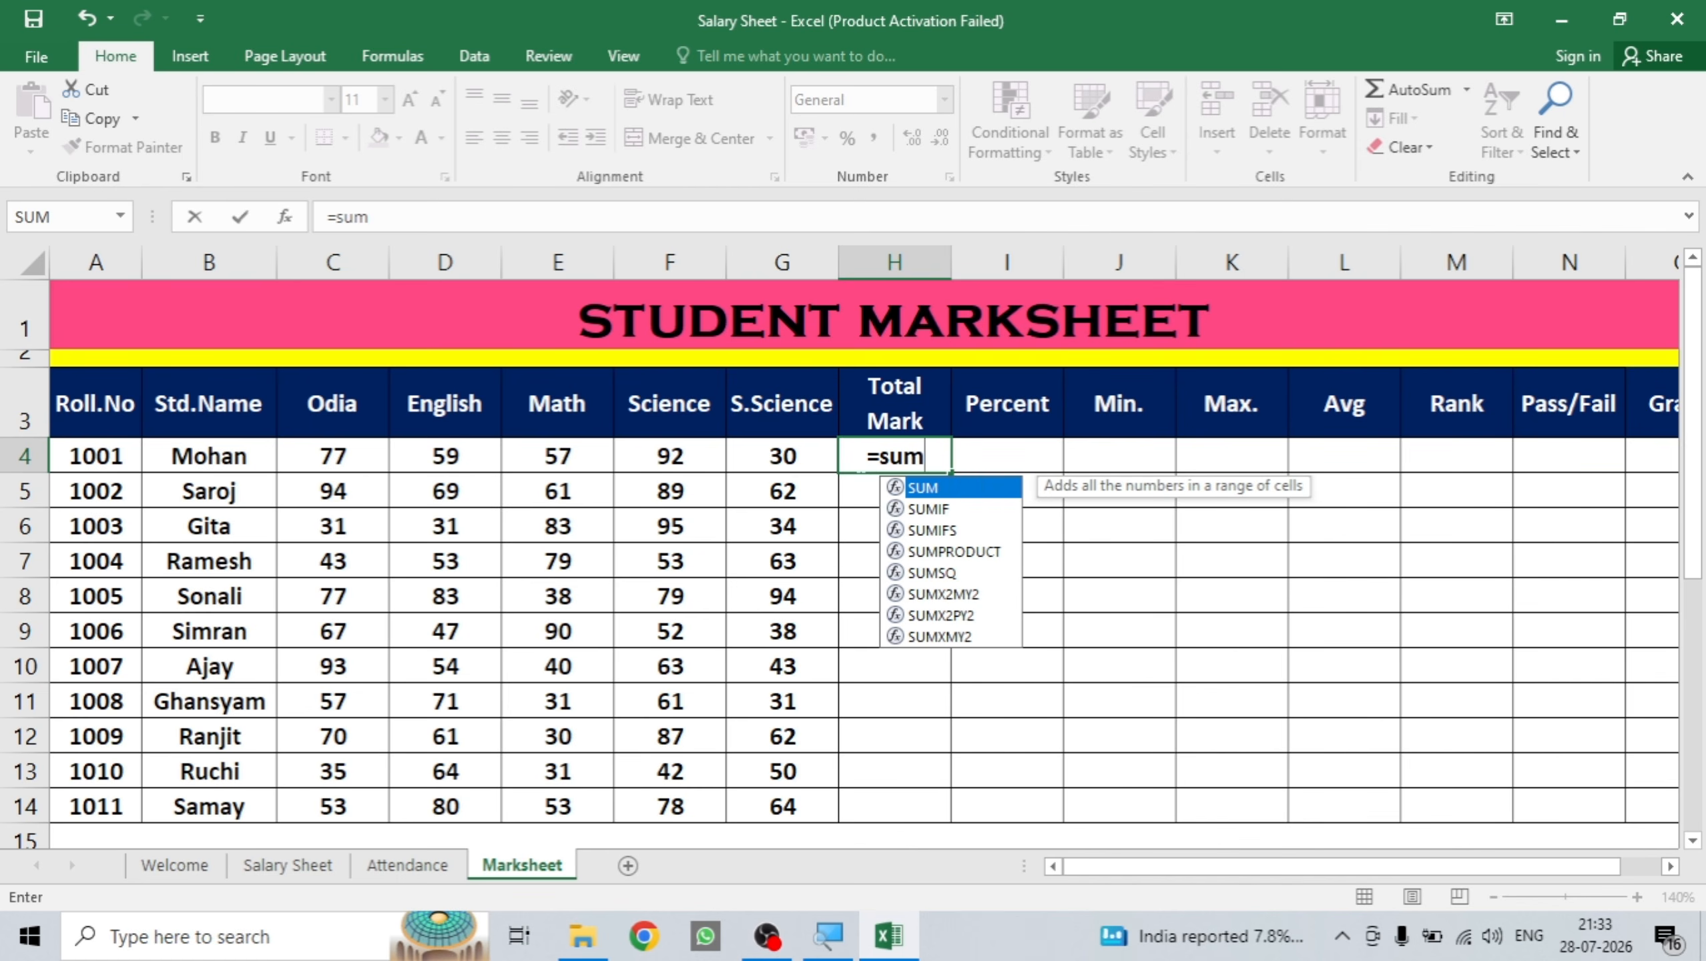
type("(")
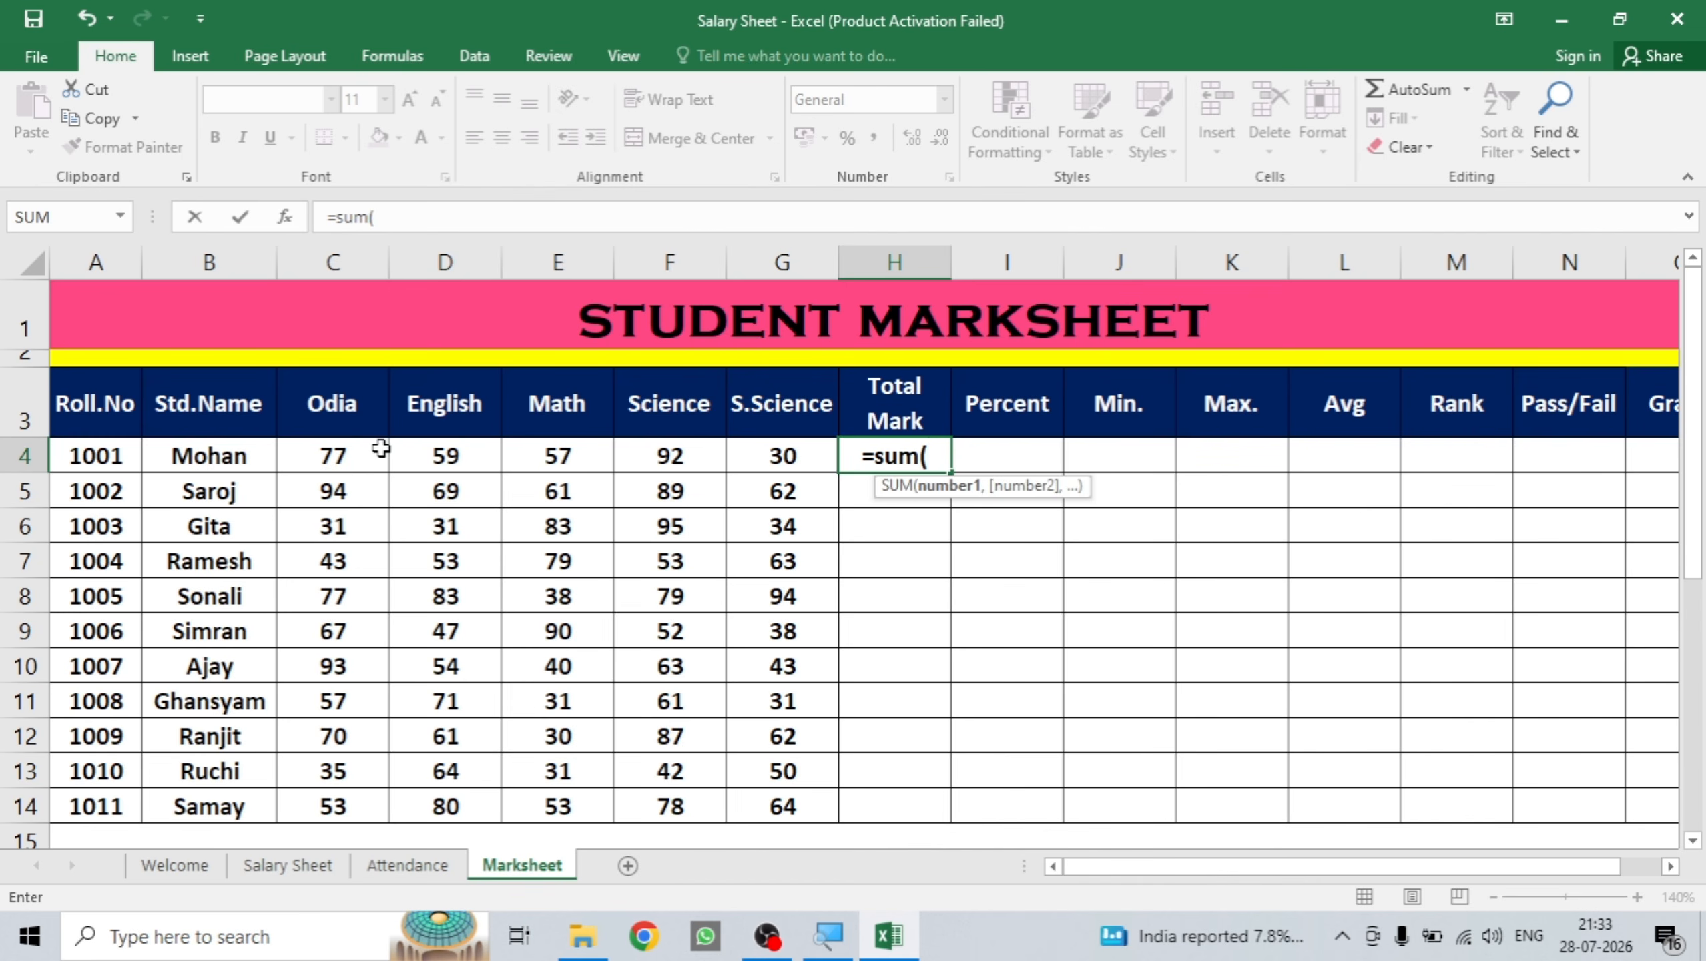
left_click(371, 460)
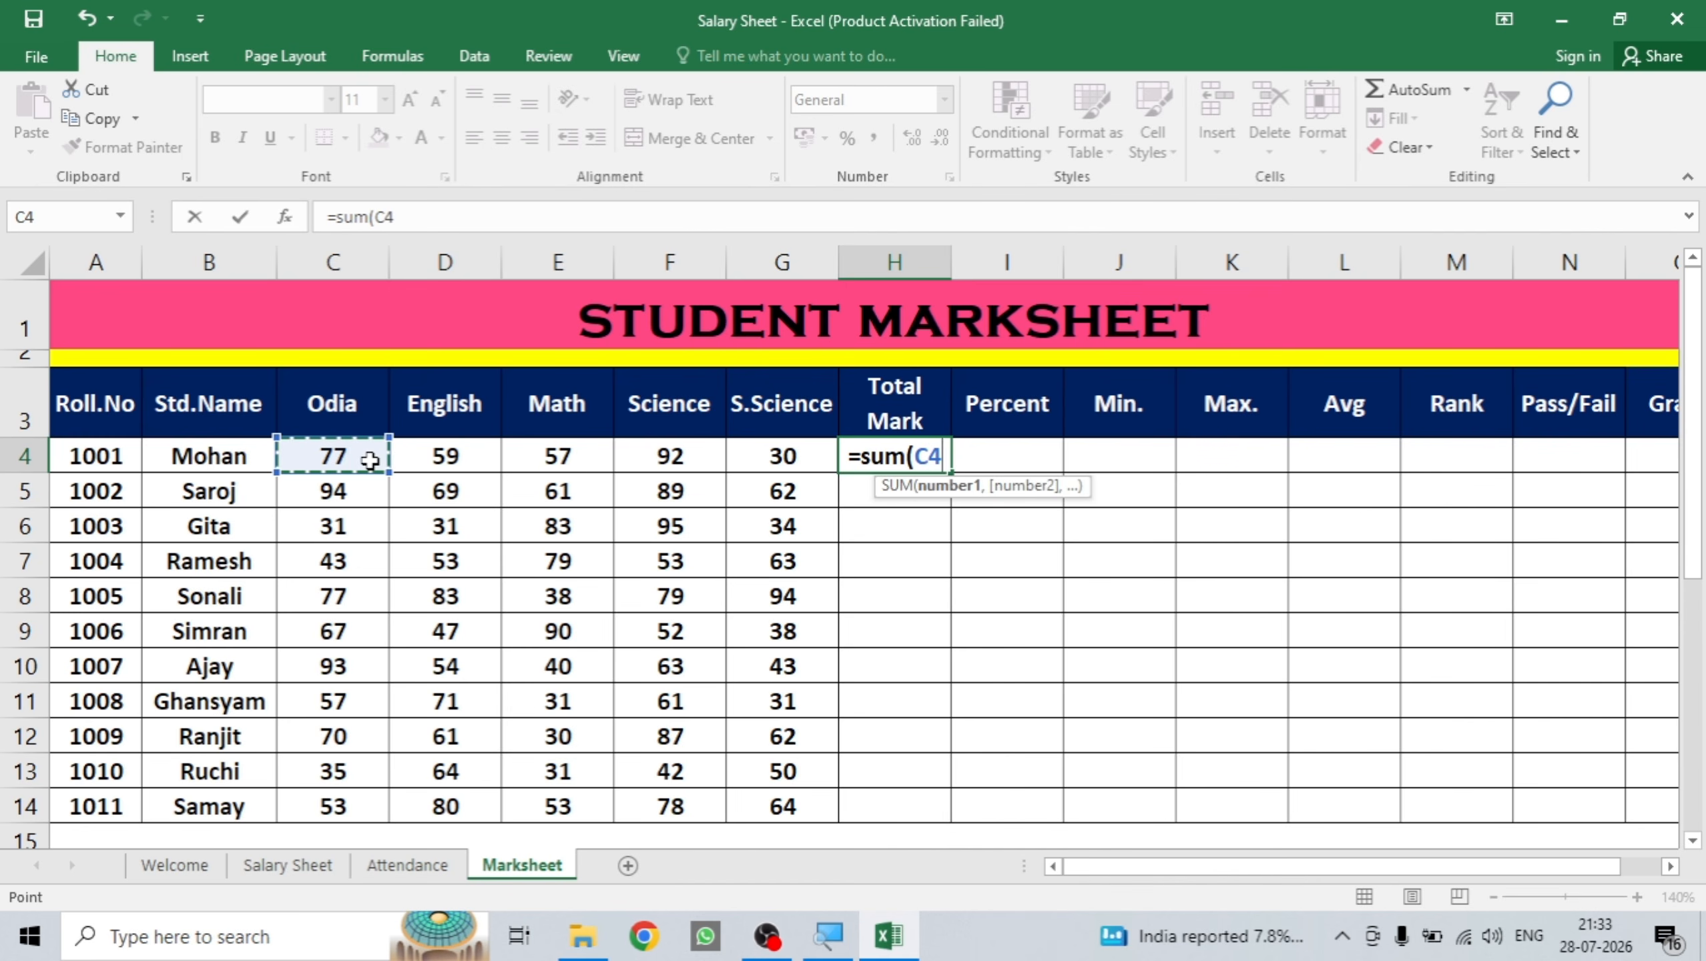
left_click_drag(370, 460, 748, 456)
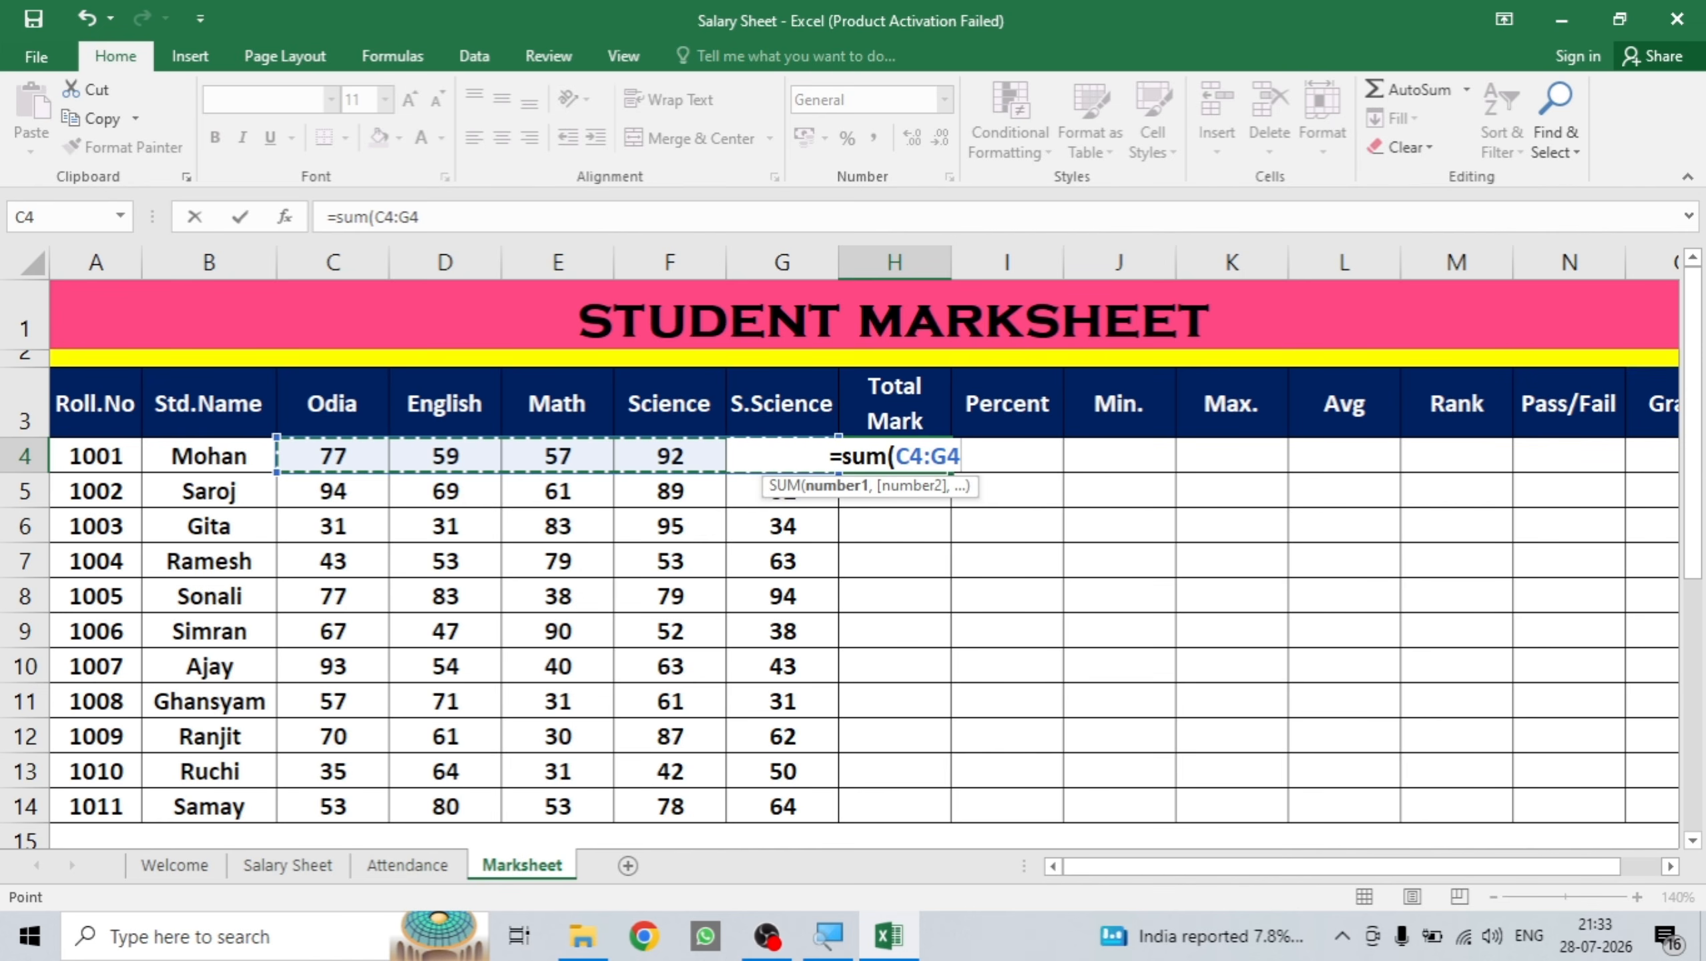
type(")")
key("Return")
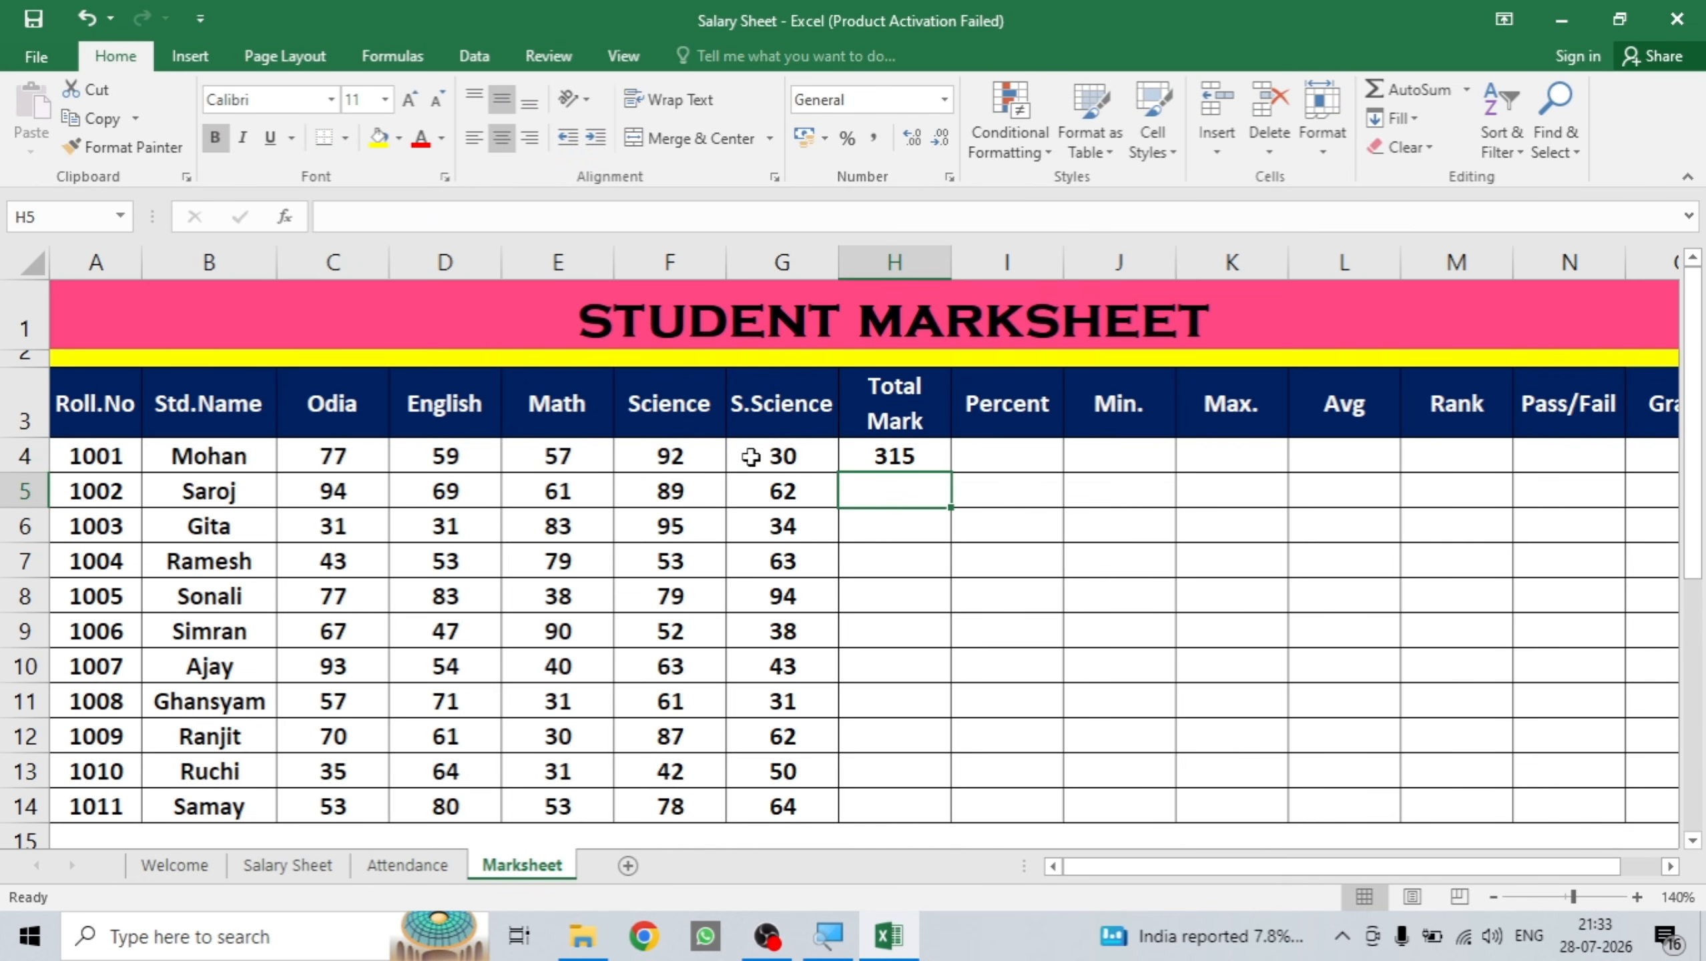
left_click(903, 452)
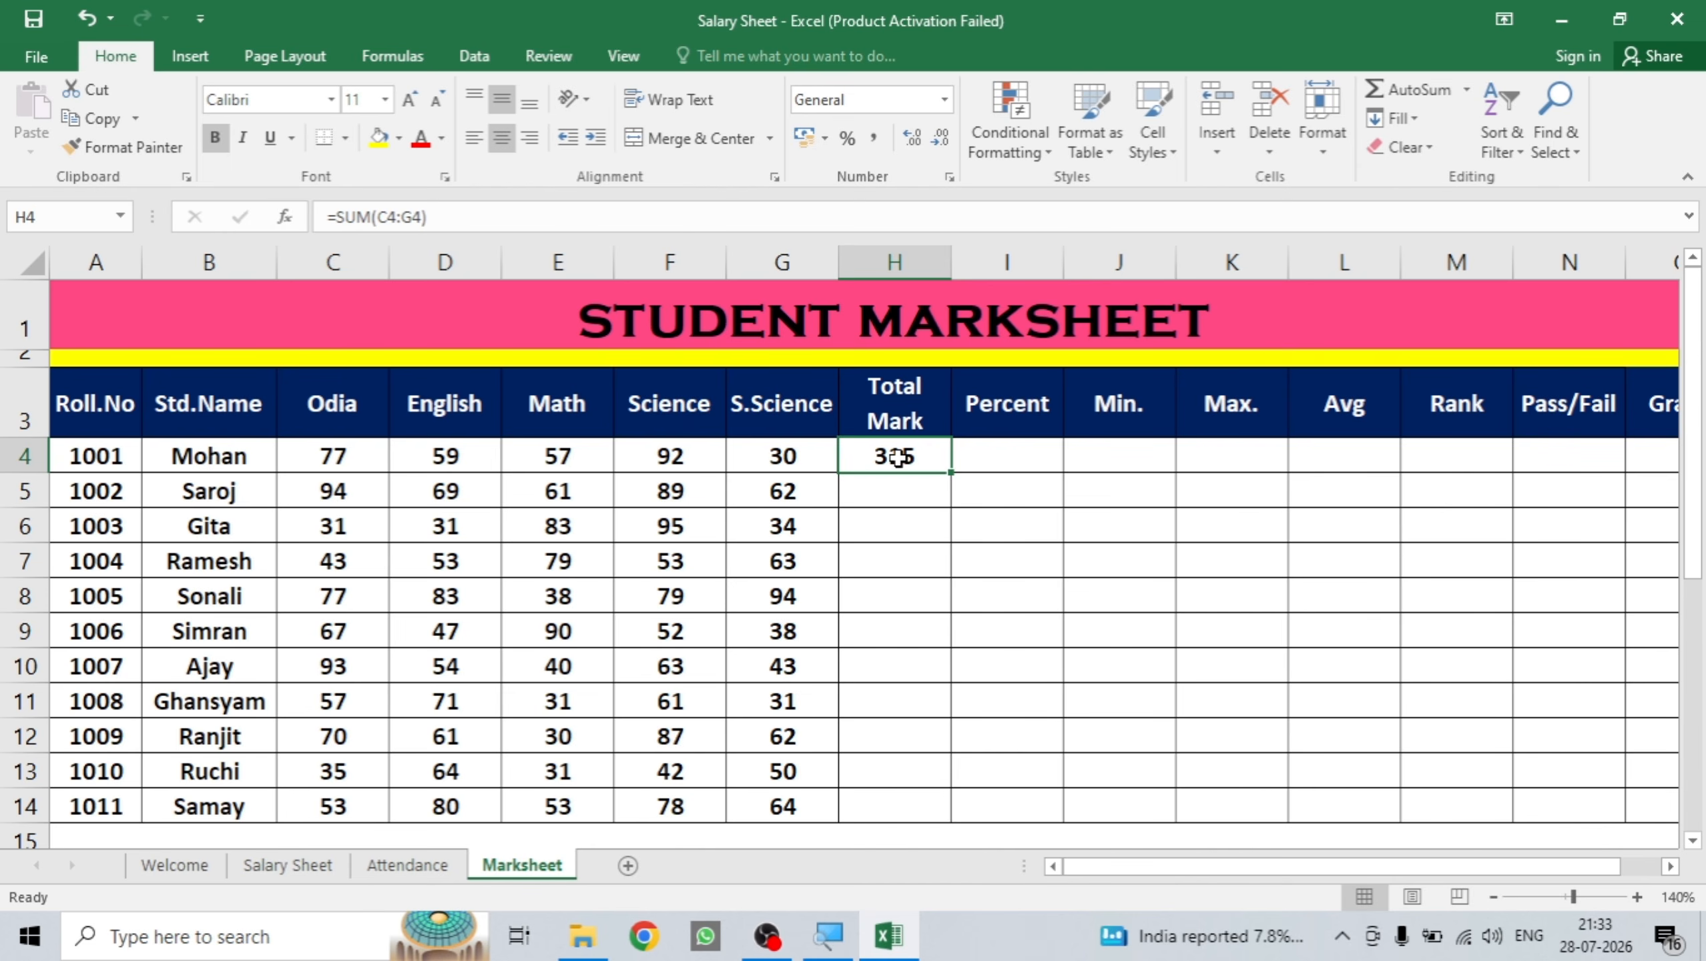
double_click(952, 473)
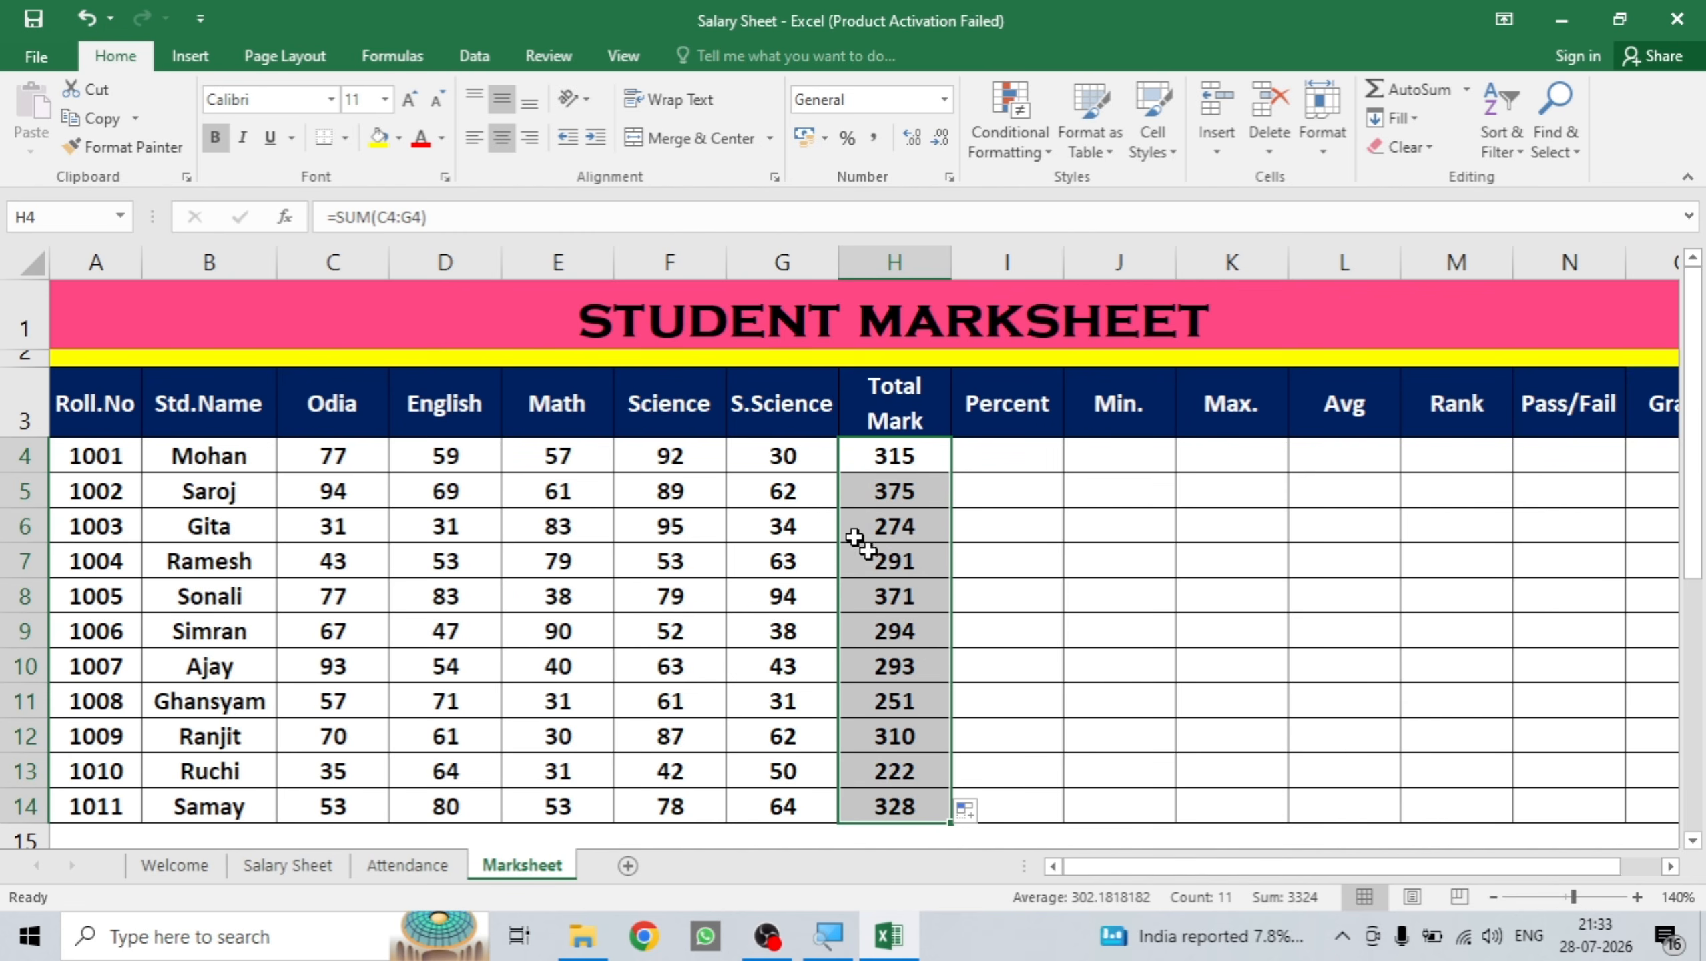
Enter =H4/500*100 in I4 and fill it down for all eleven students.
left_click(999, 464)
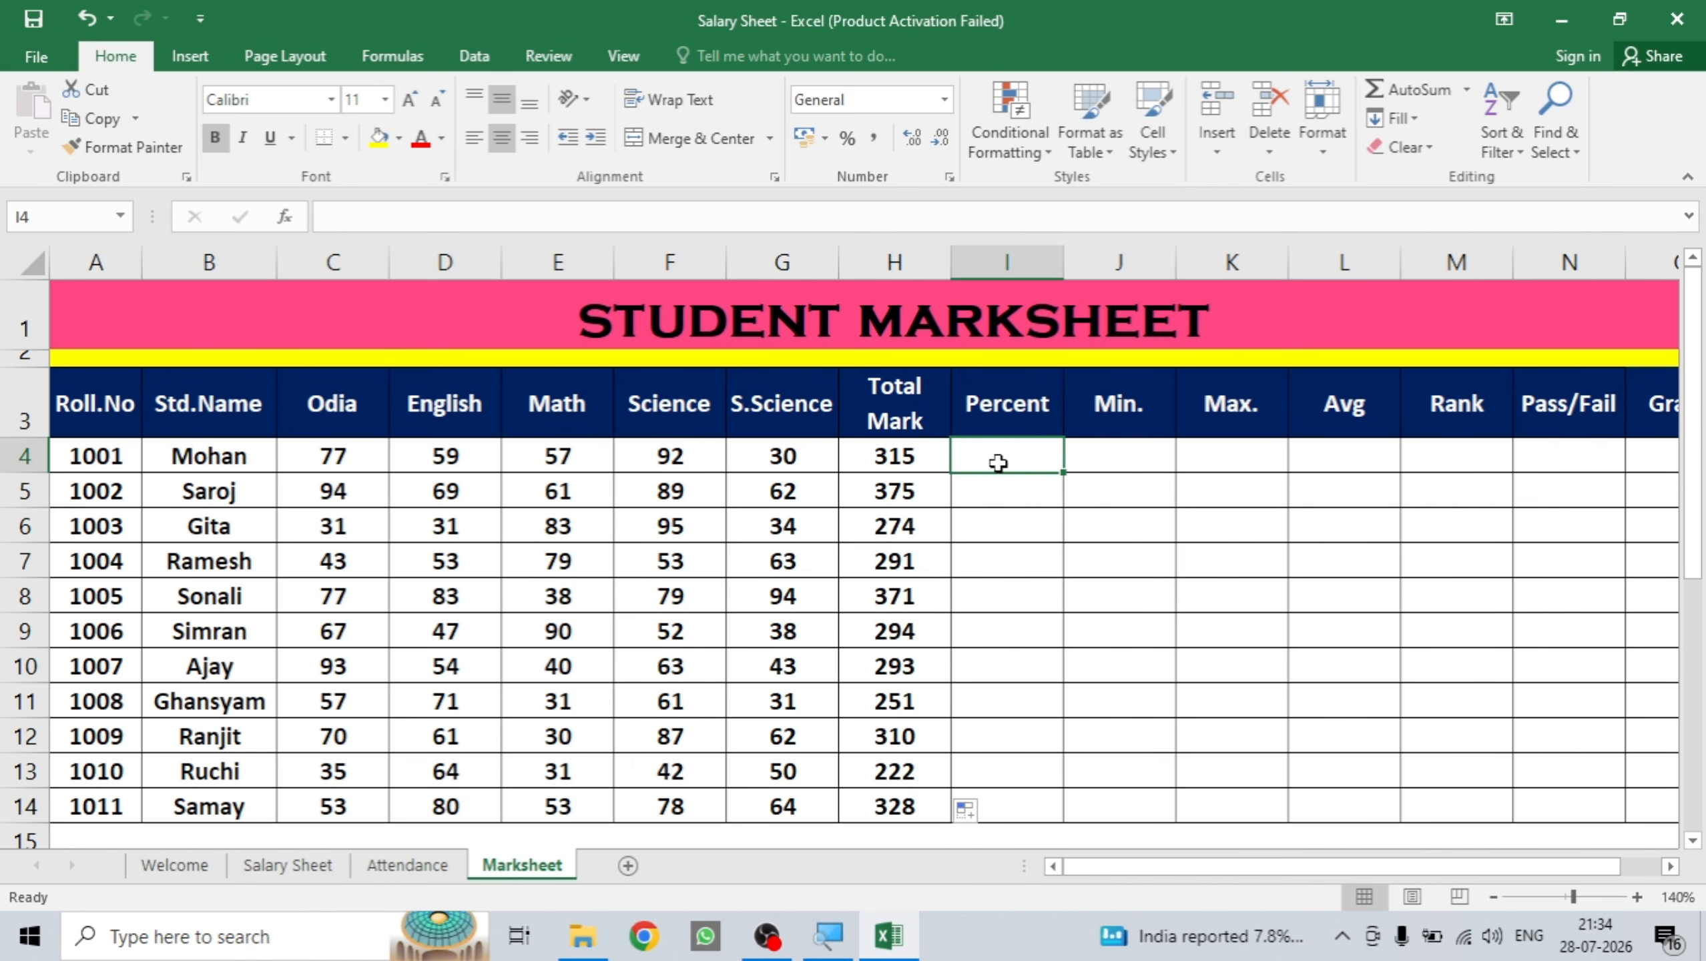
type("=")
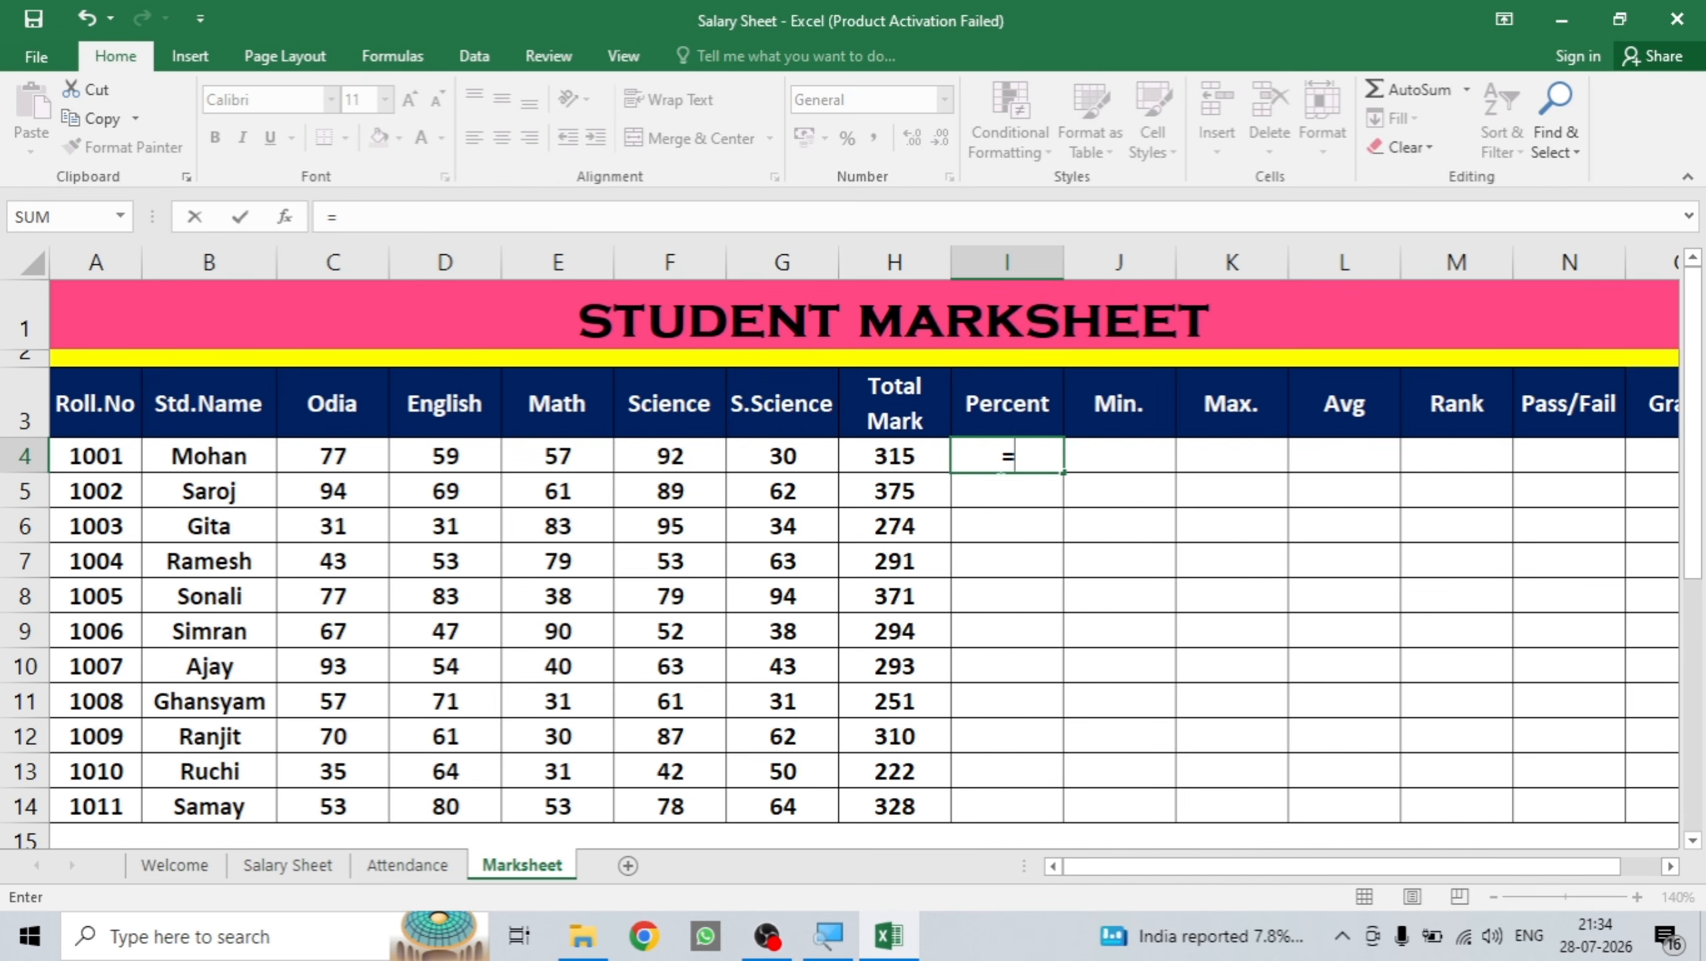
left_click(895, 459)
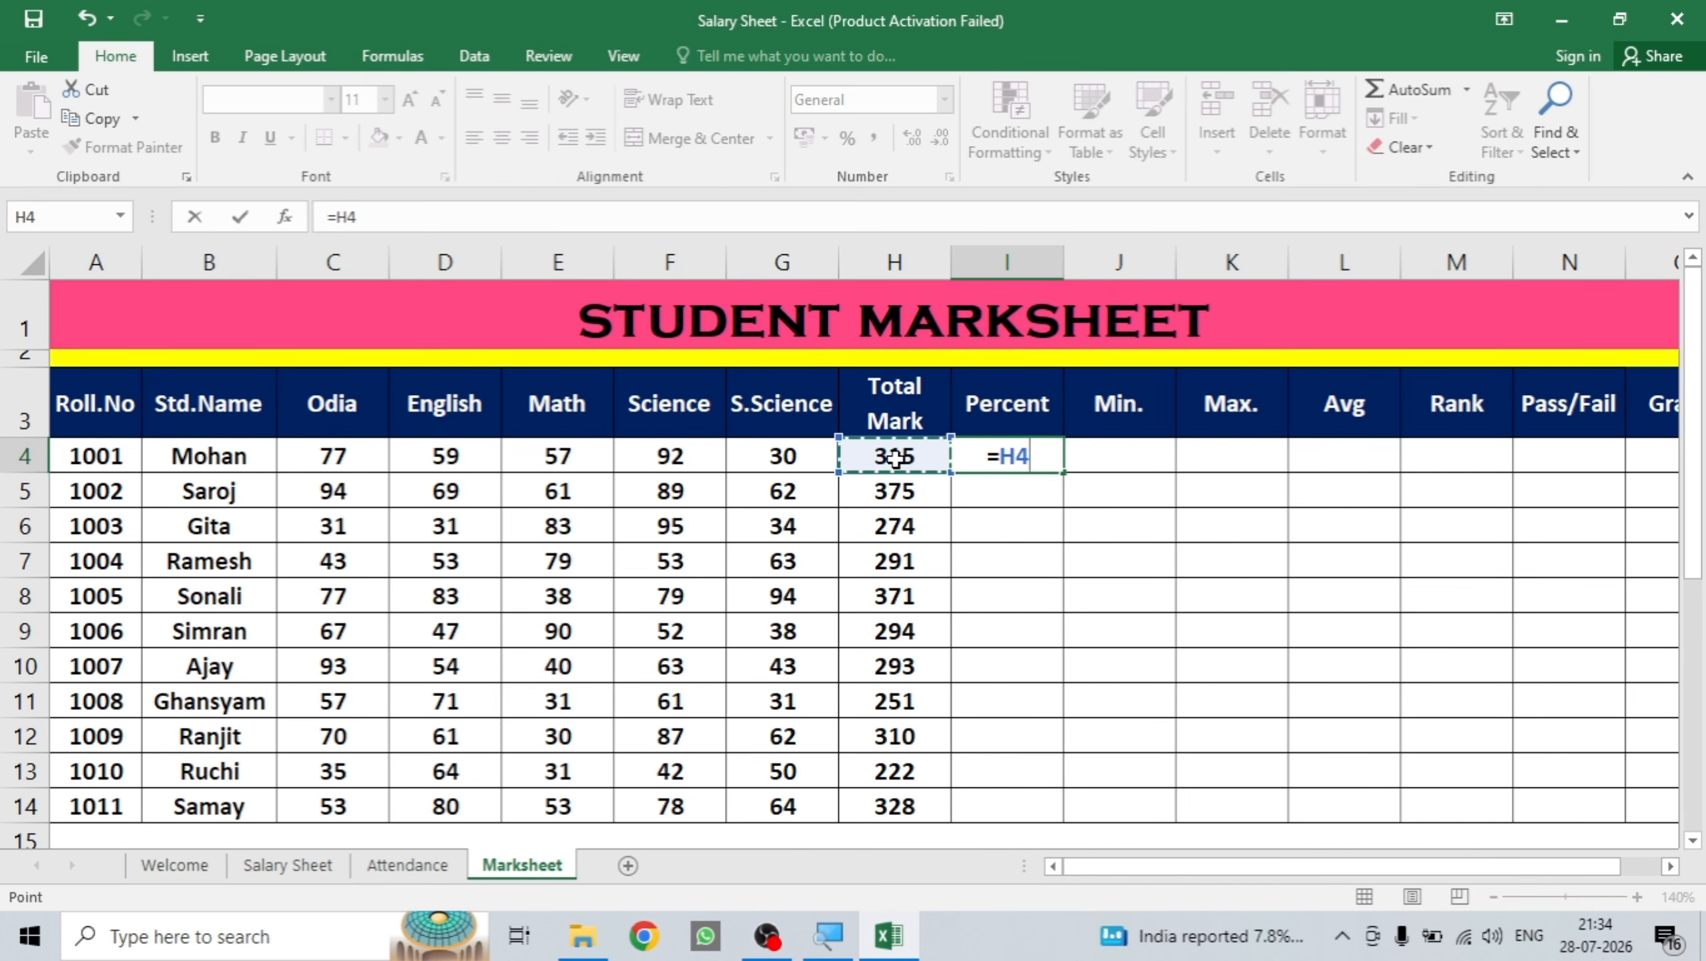
type("/")
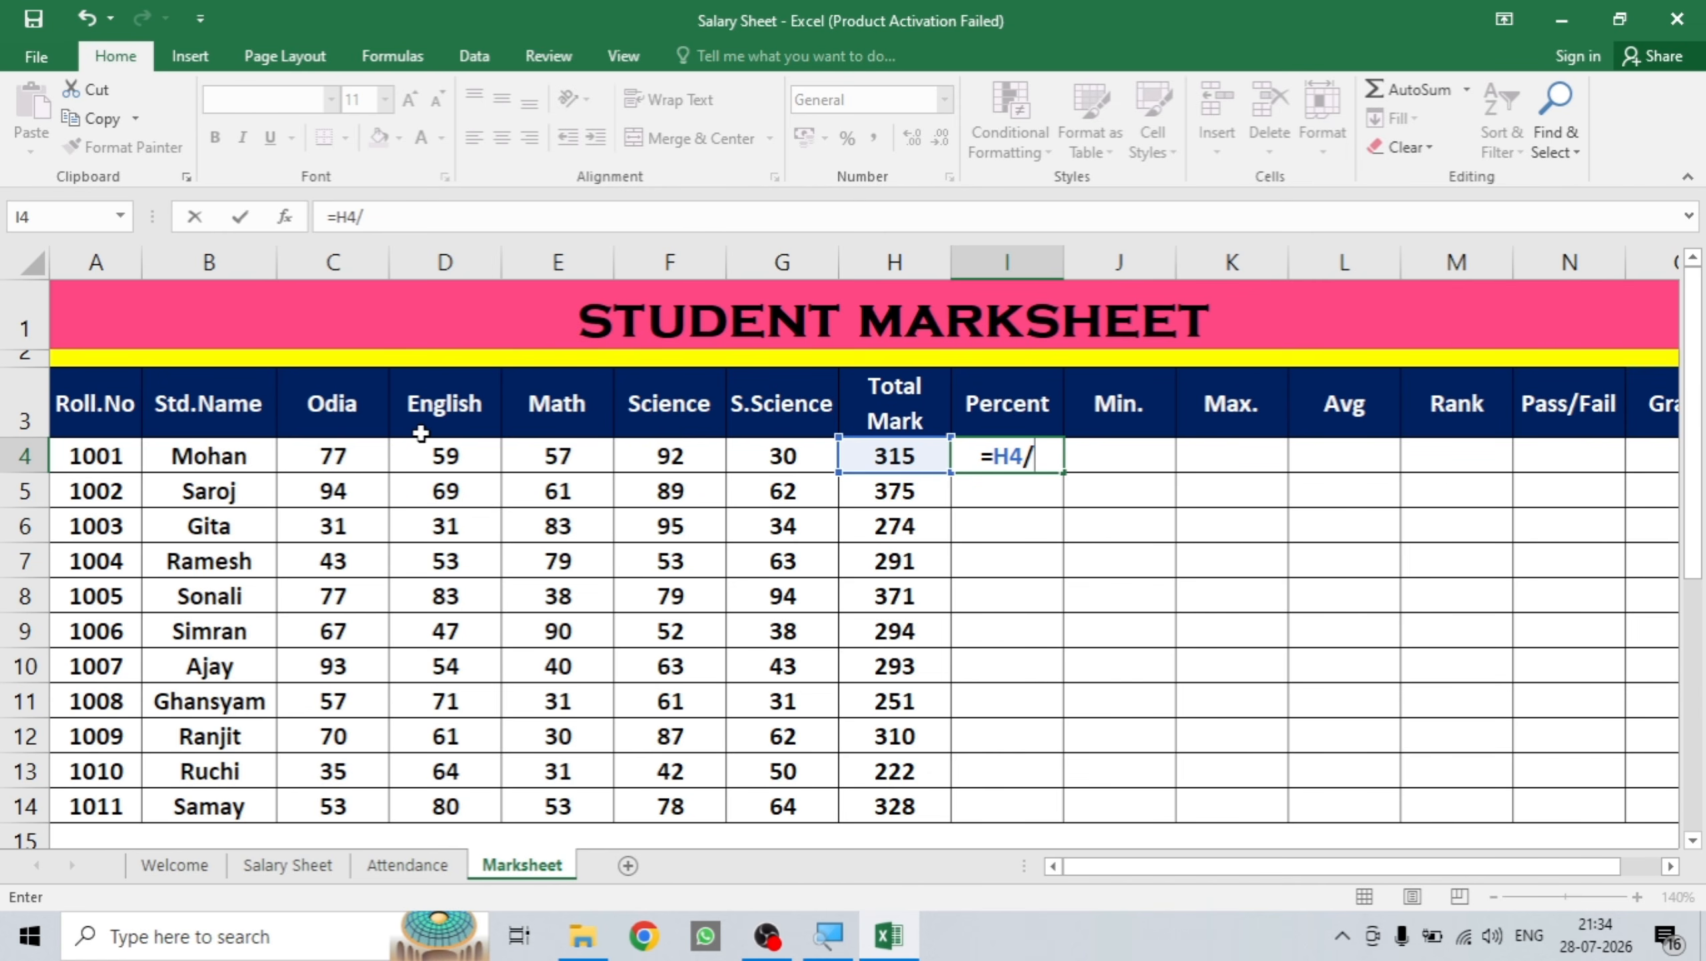
type("50")
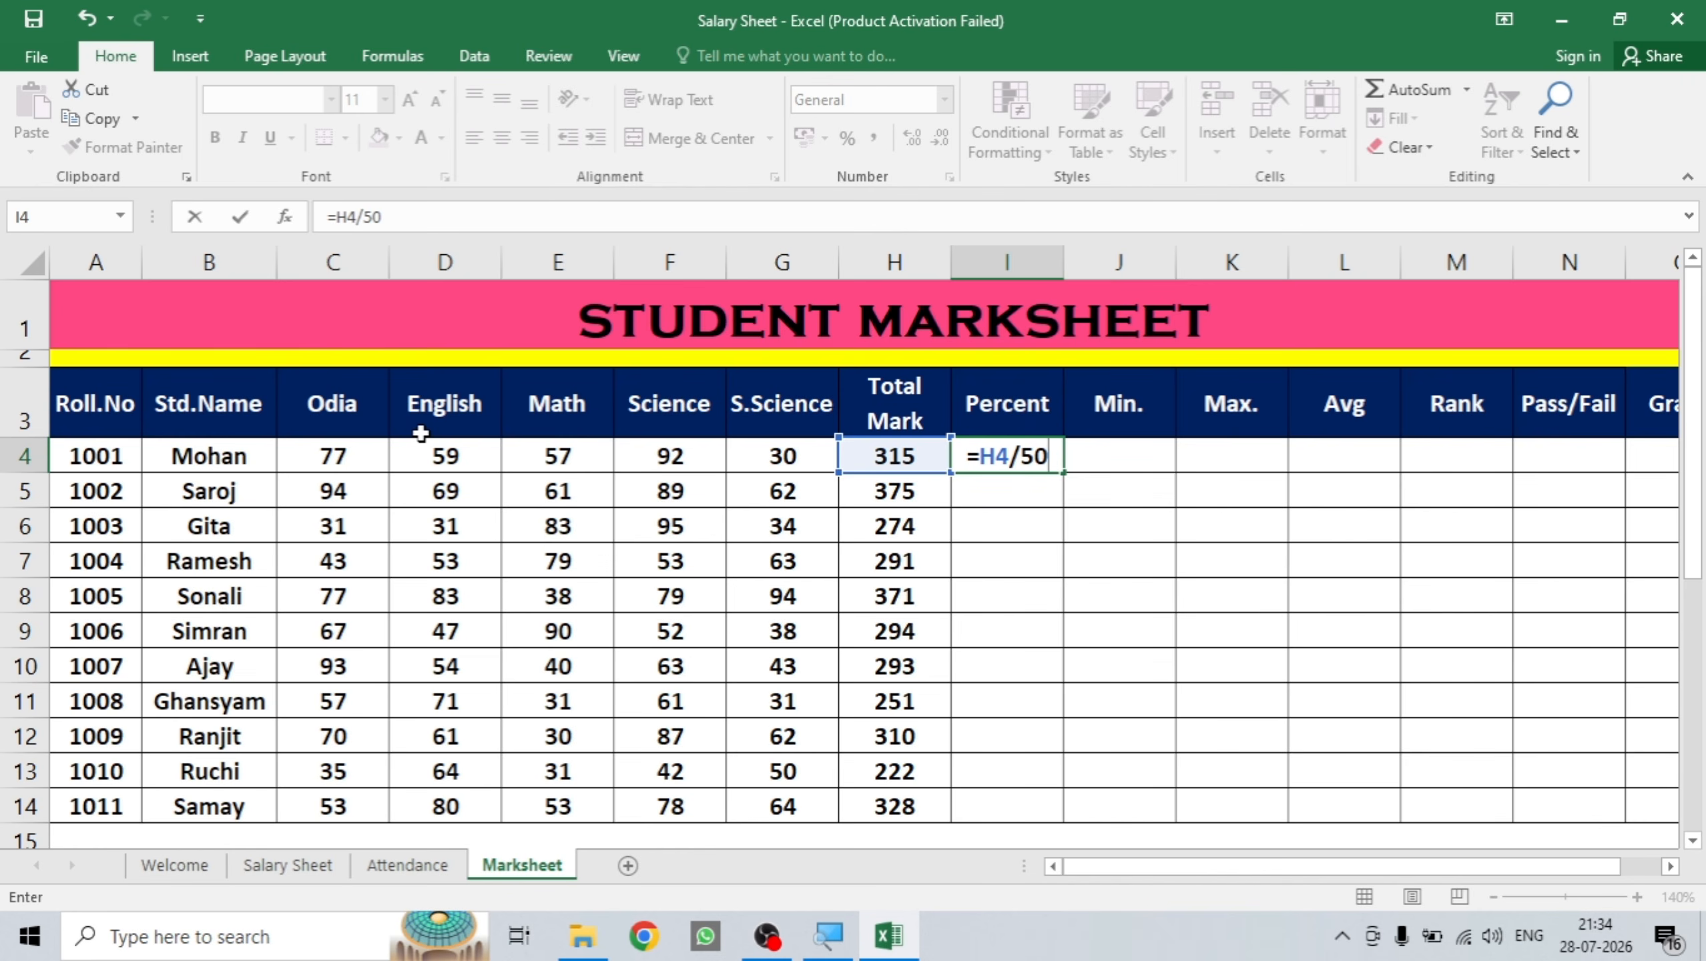
type("0*")
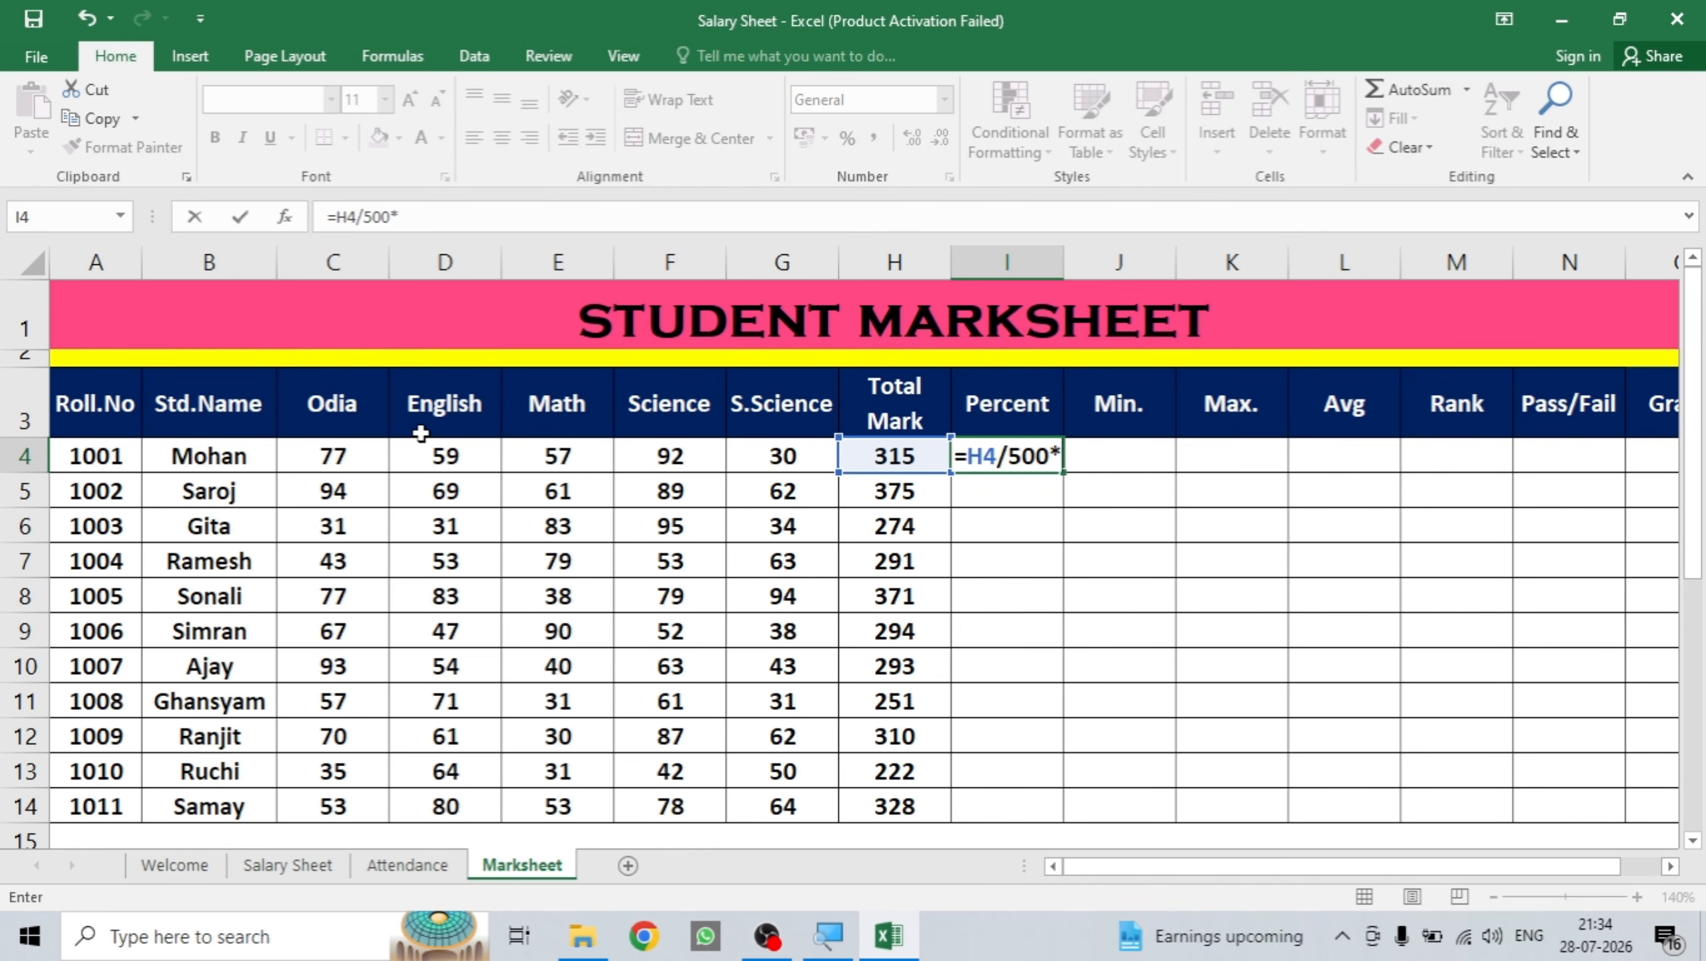
type("100")
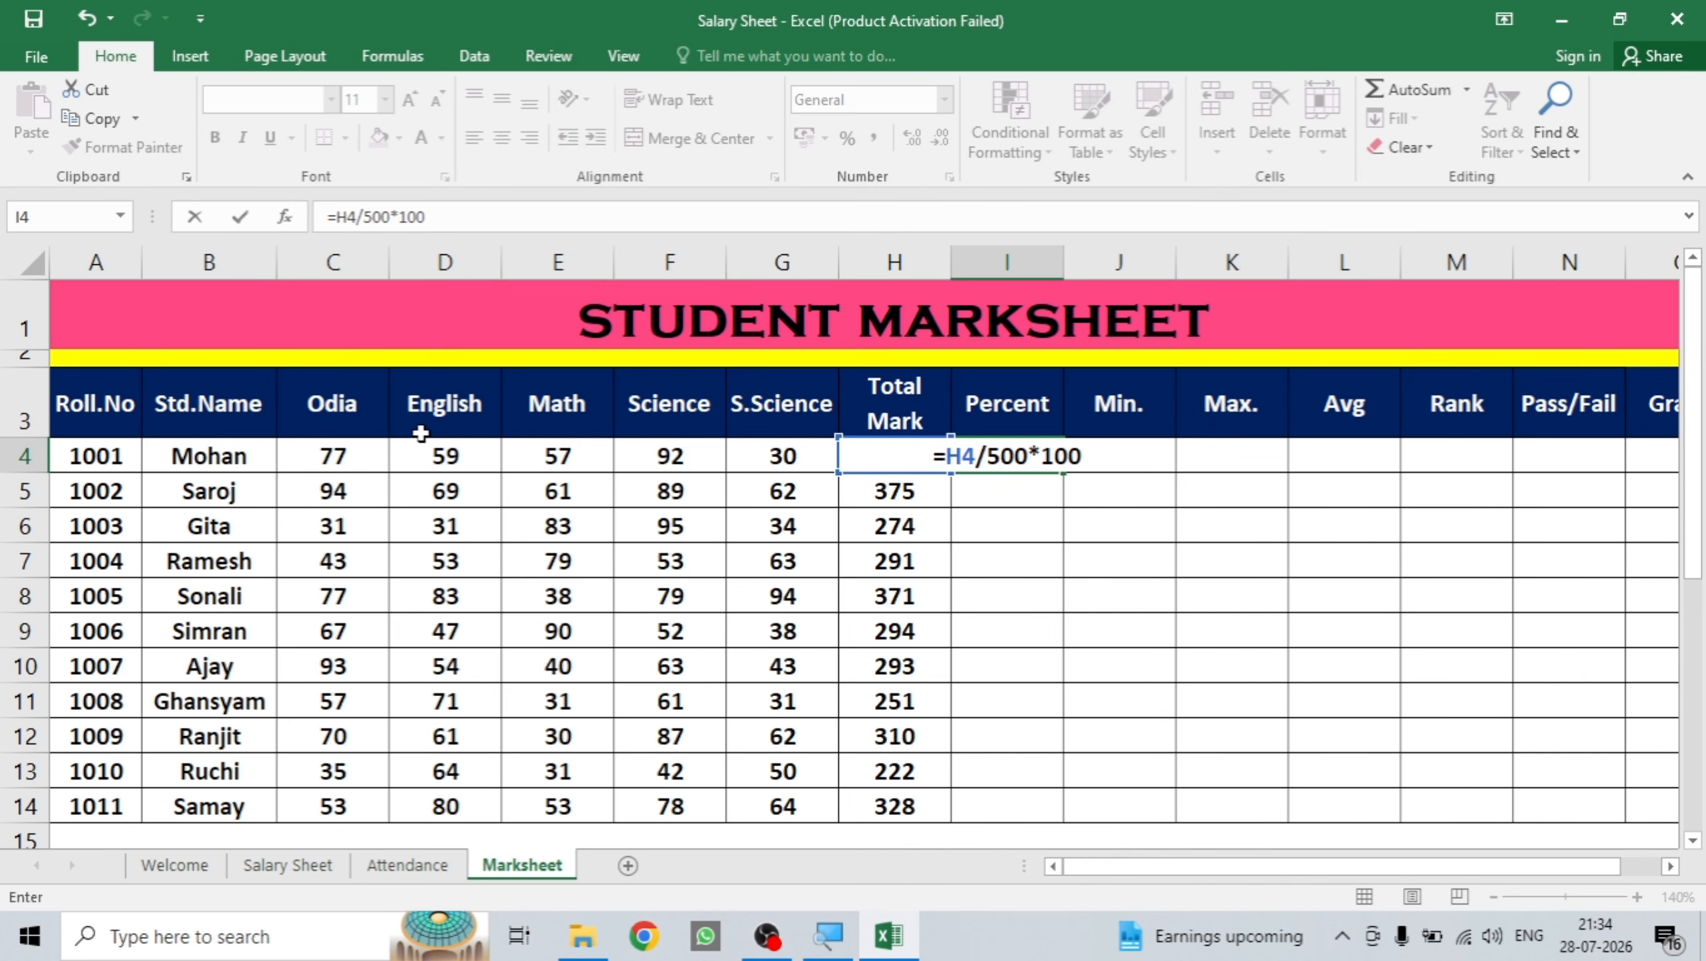
key("Return")
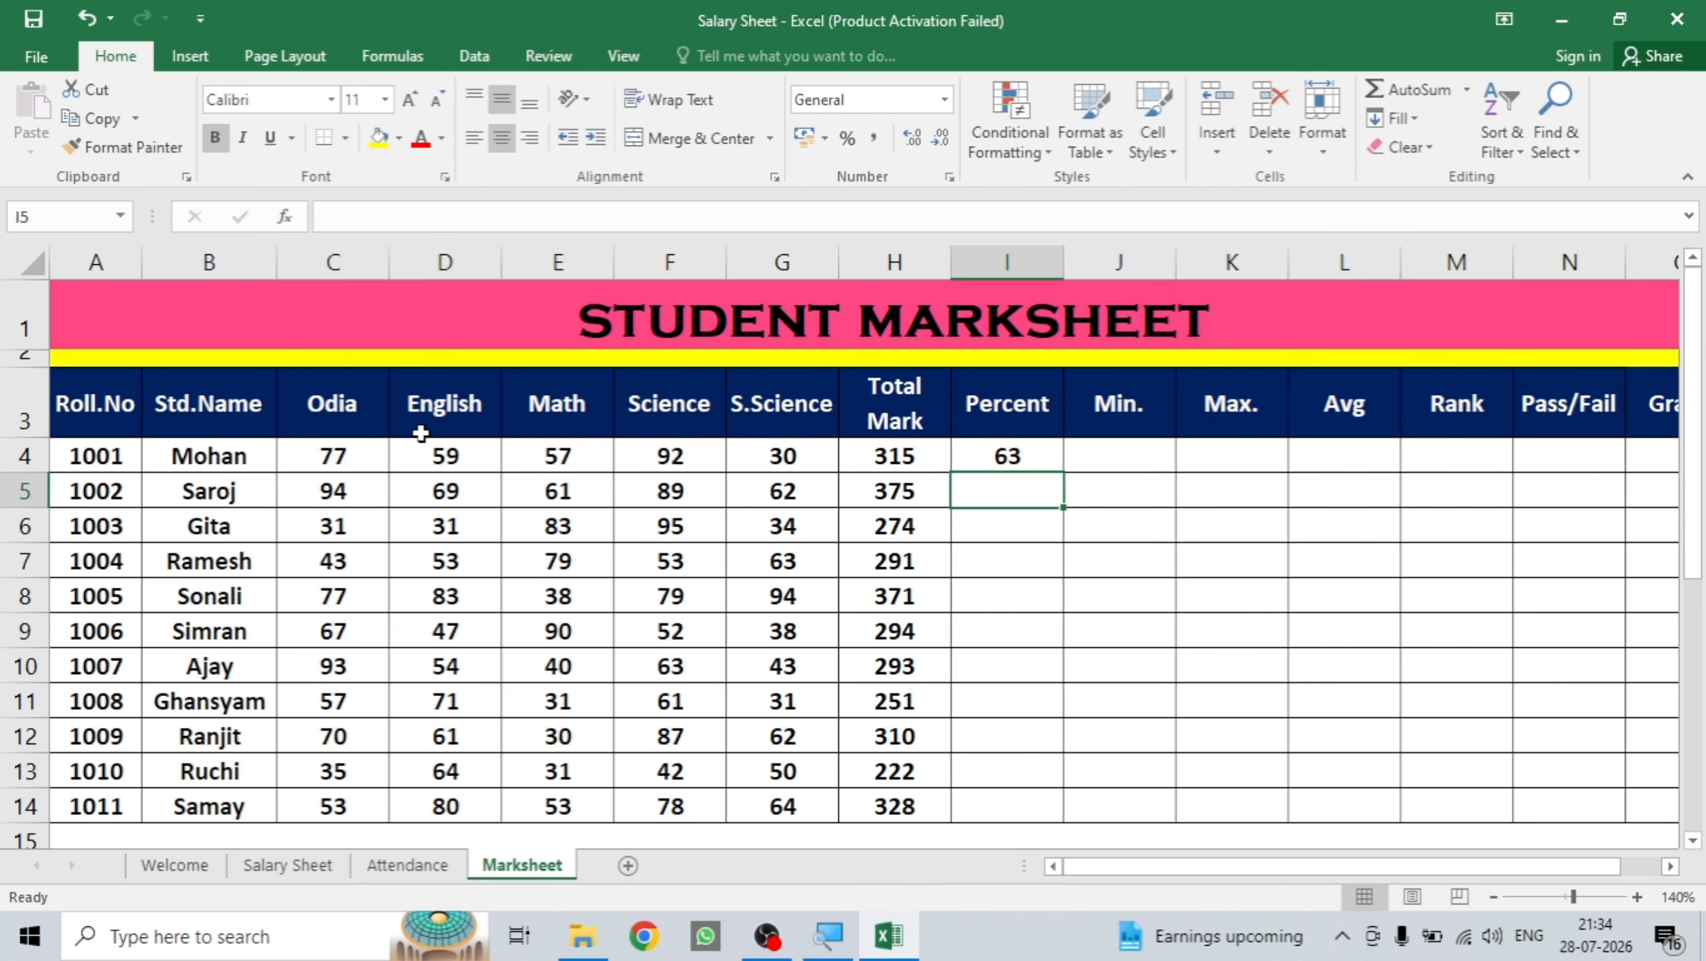
left_click(998, 456)
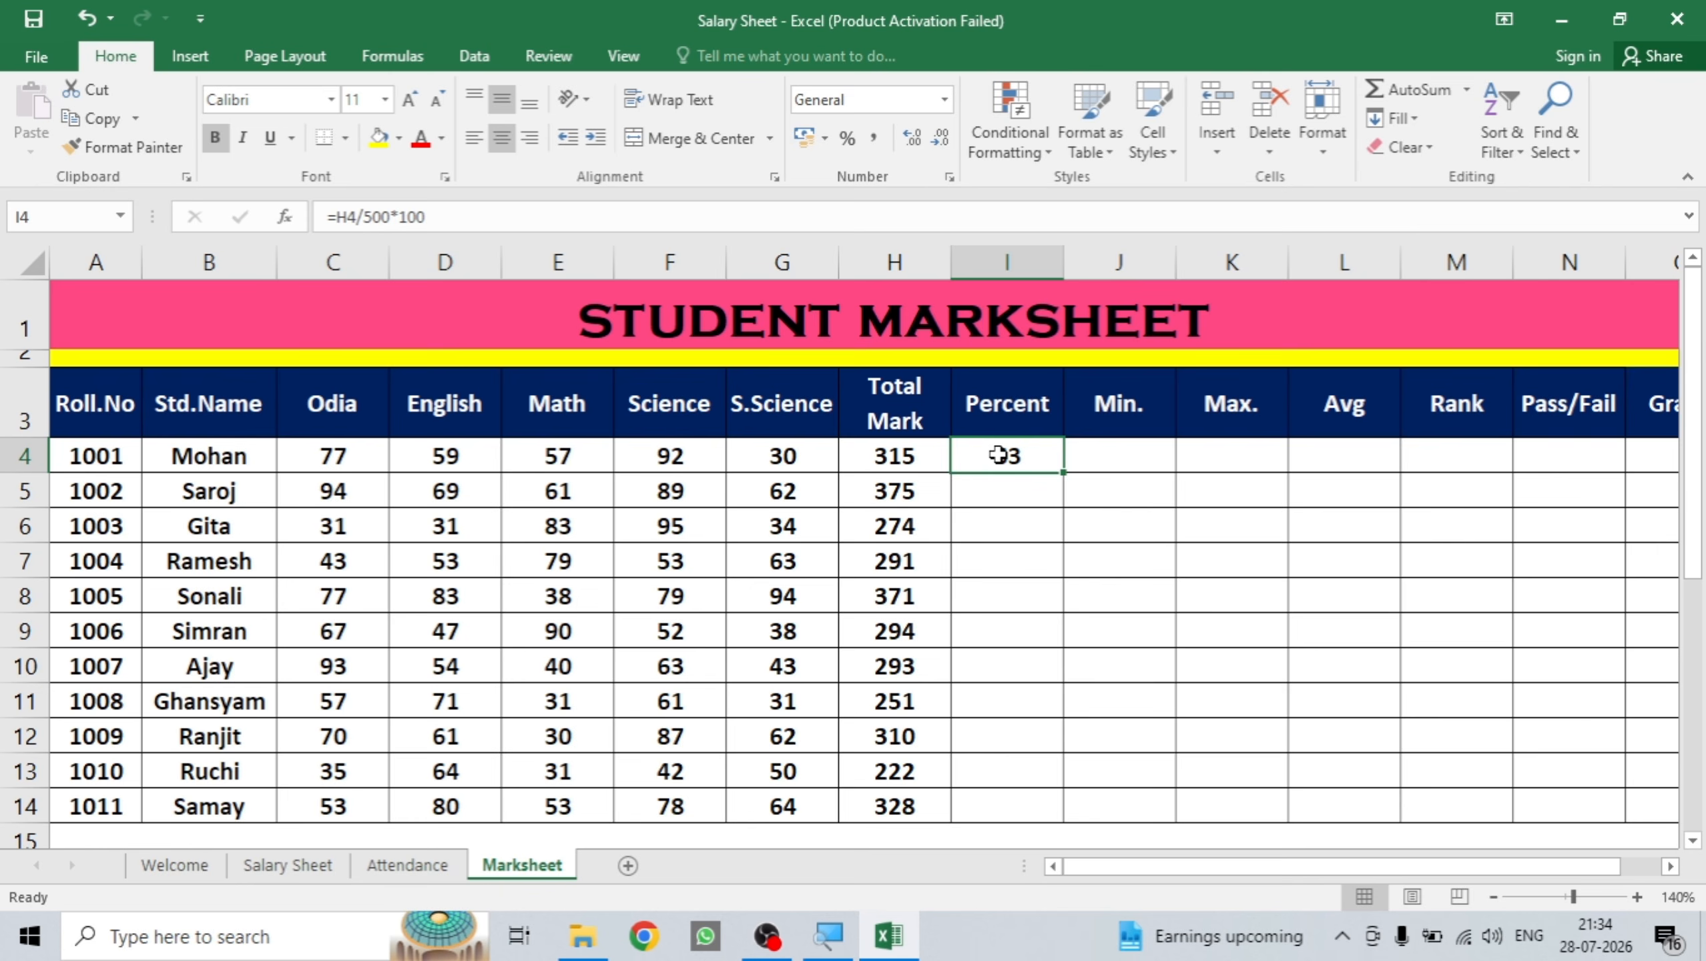
double_click(1063, 476)
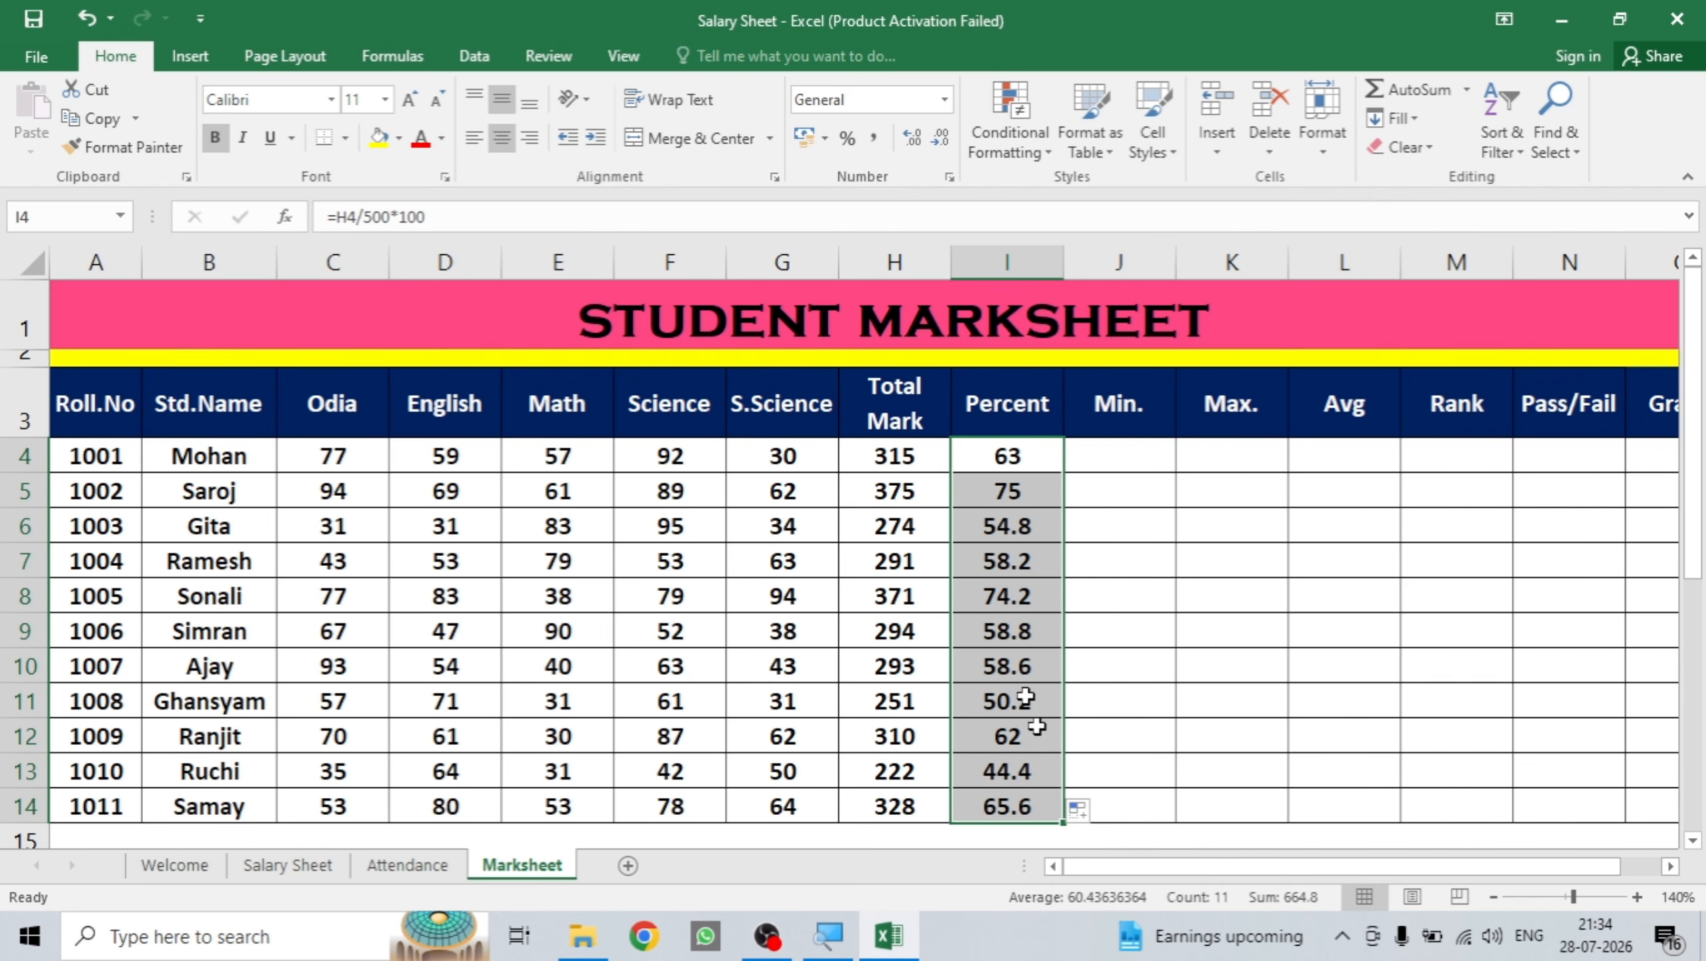
left_click(1133, 449)
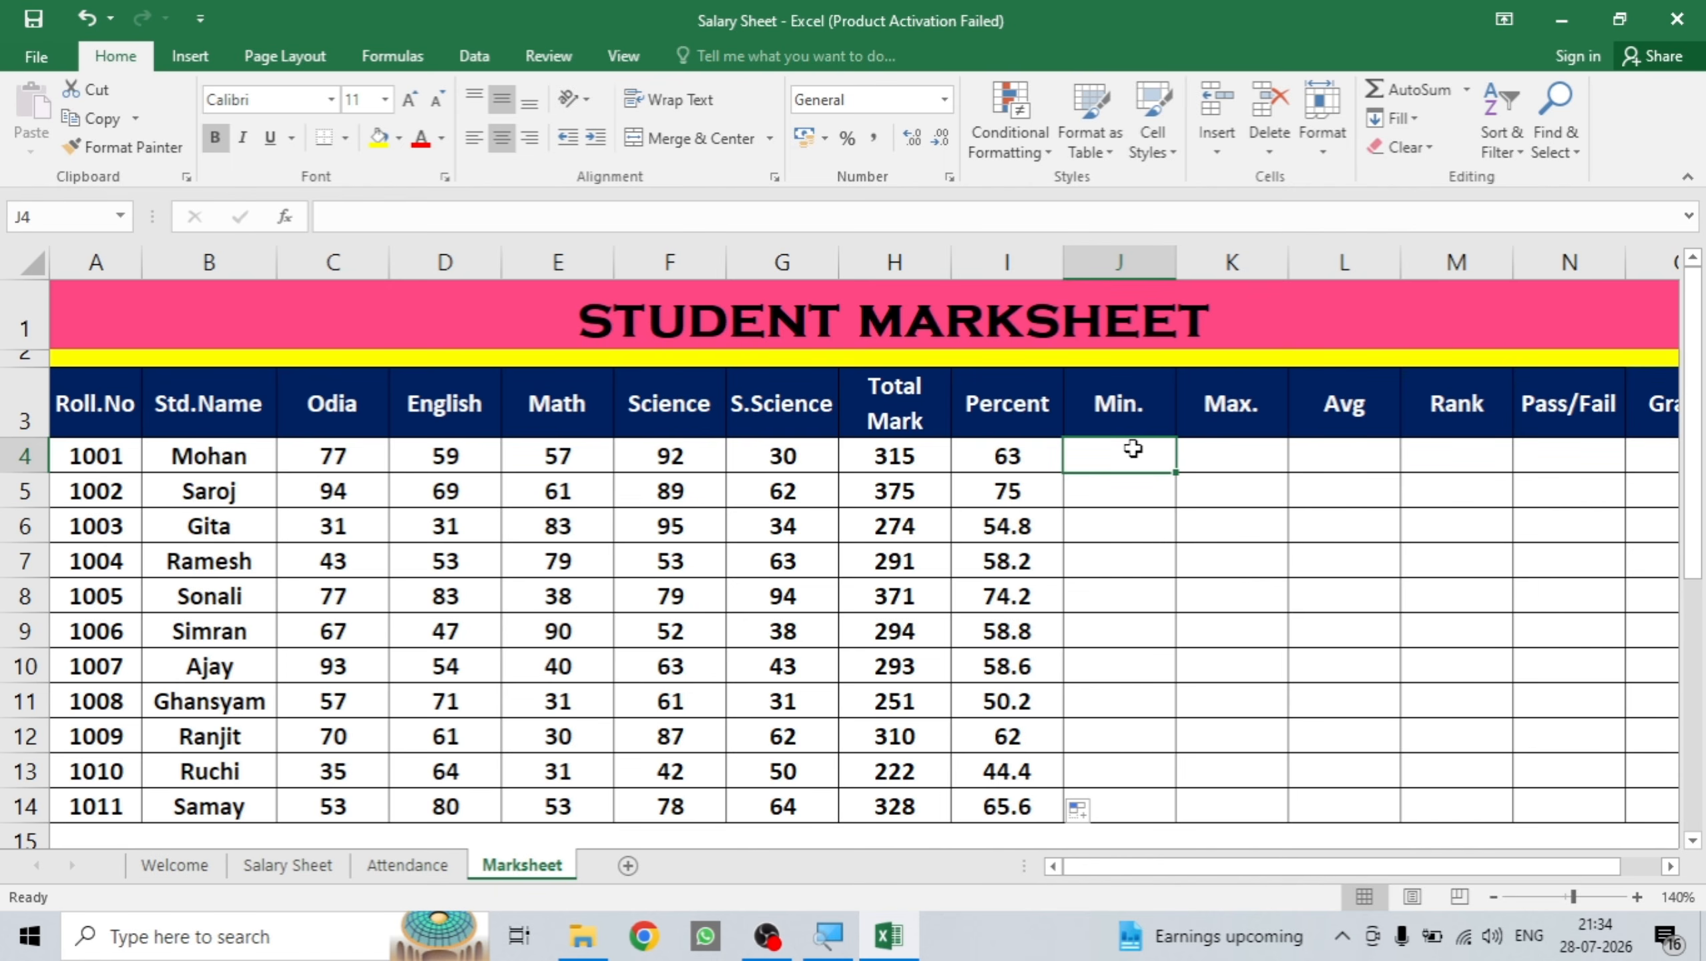
Enter =MIN(C4:G4) in J4 and fill it down to J14.
type("=min")
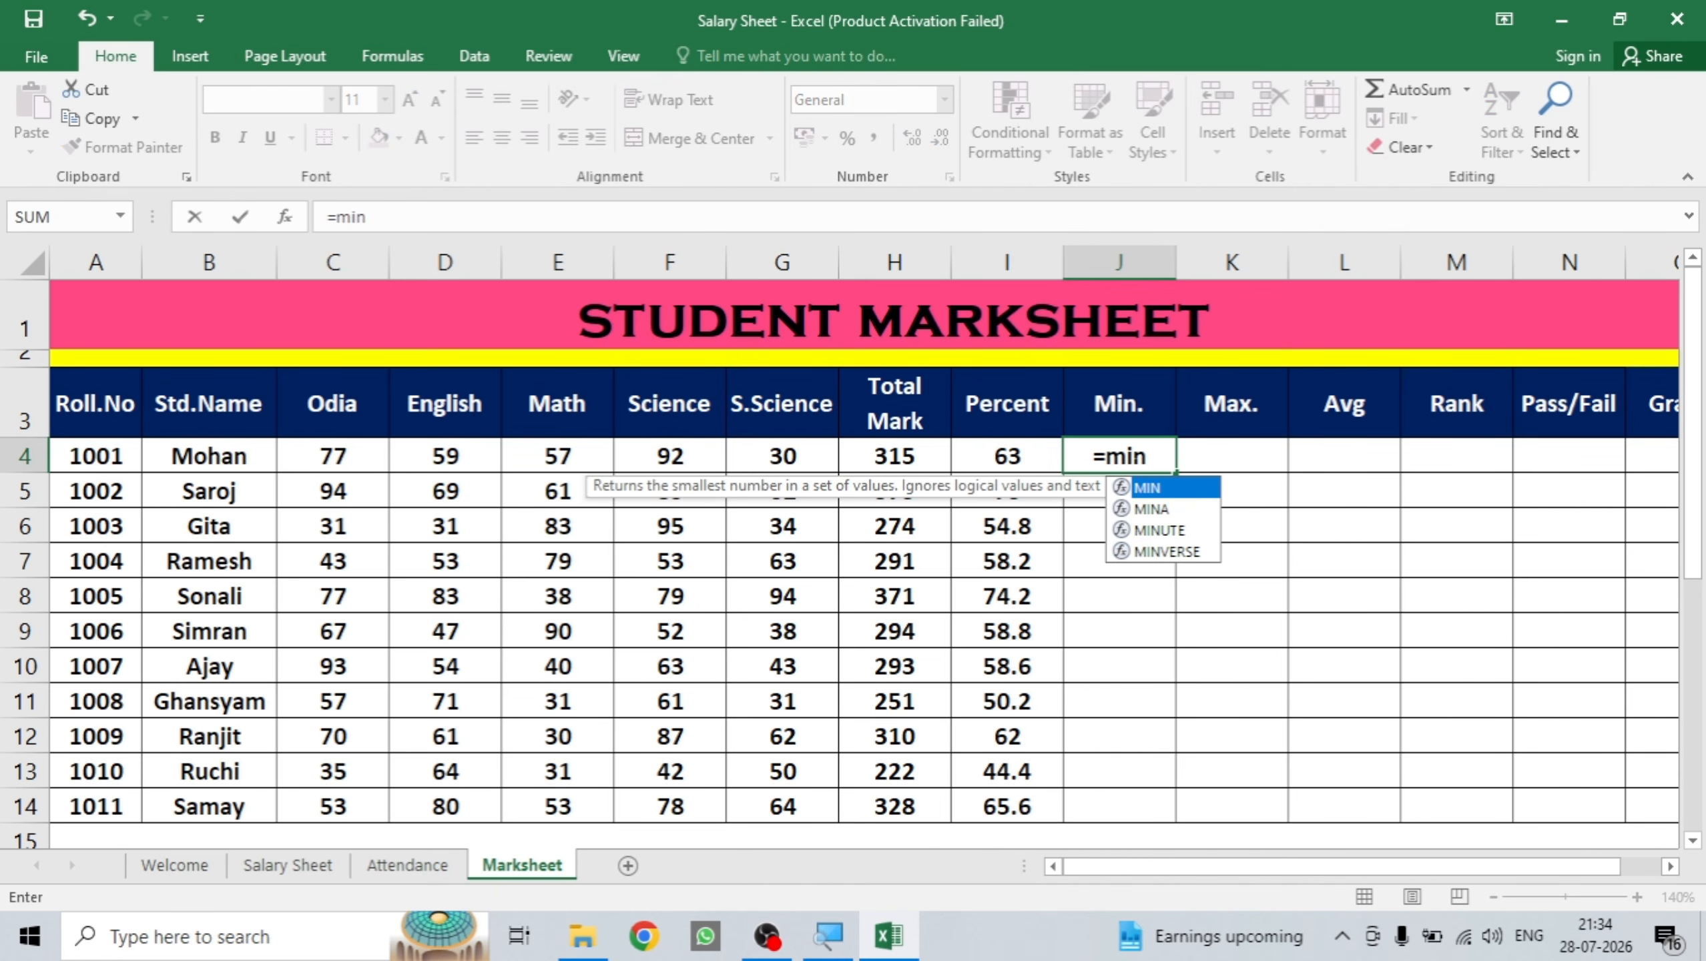
type("(")
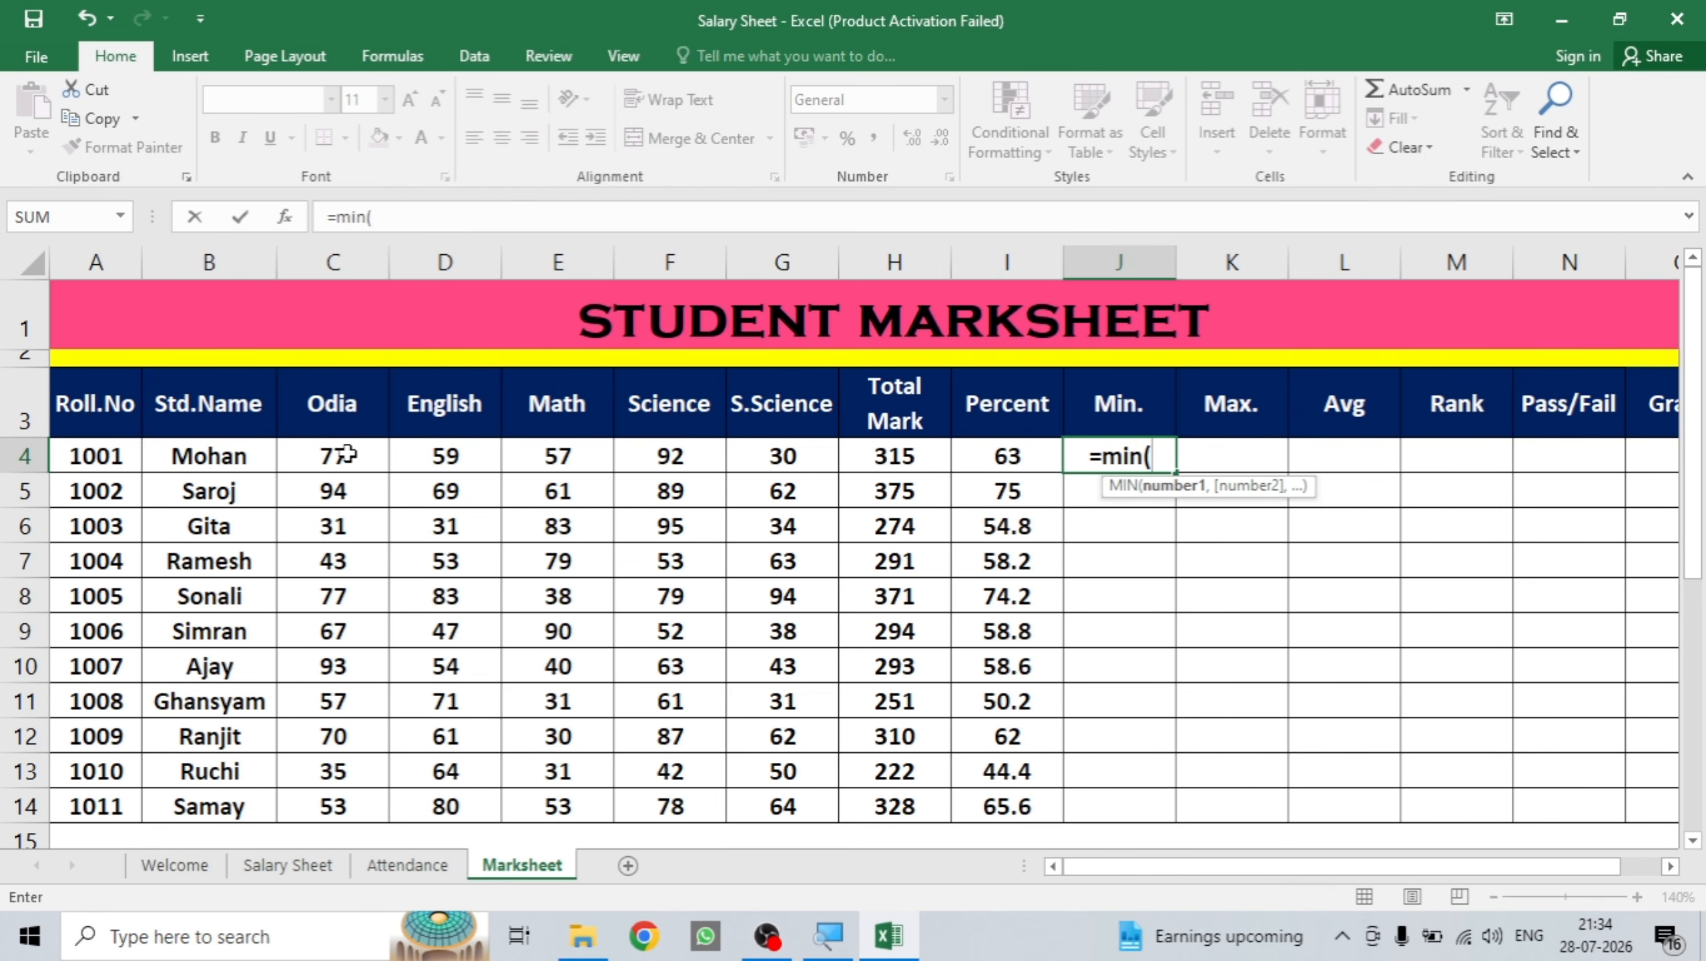
mouse_move(346, 455)
left_mouse_down()
mouse_move(590, 428)
mouse_move(766, 453)
left_mouse_up()
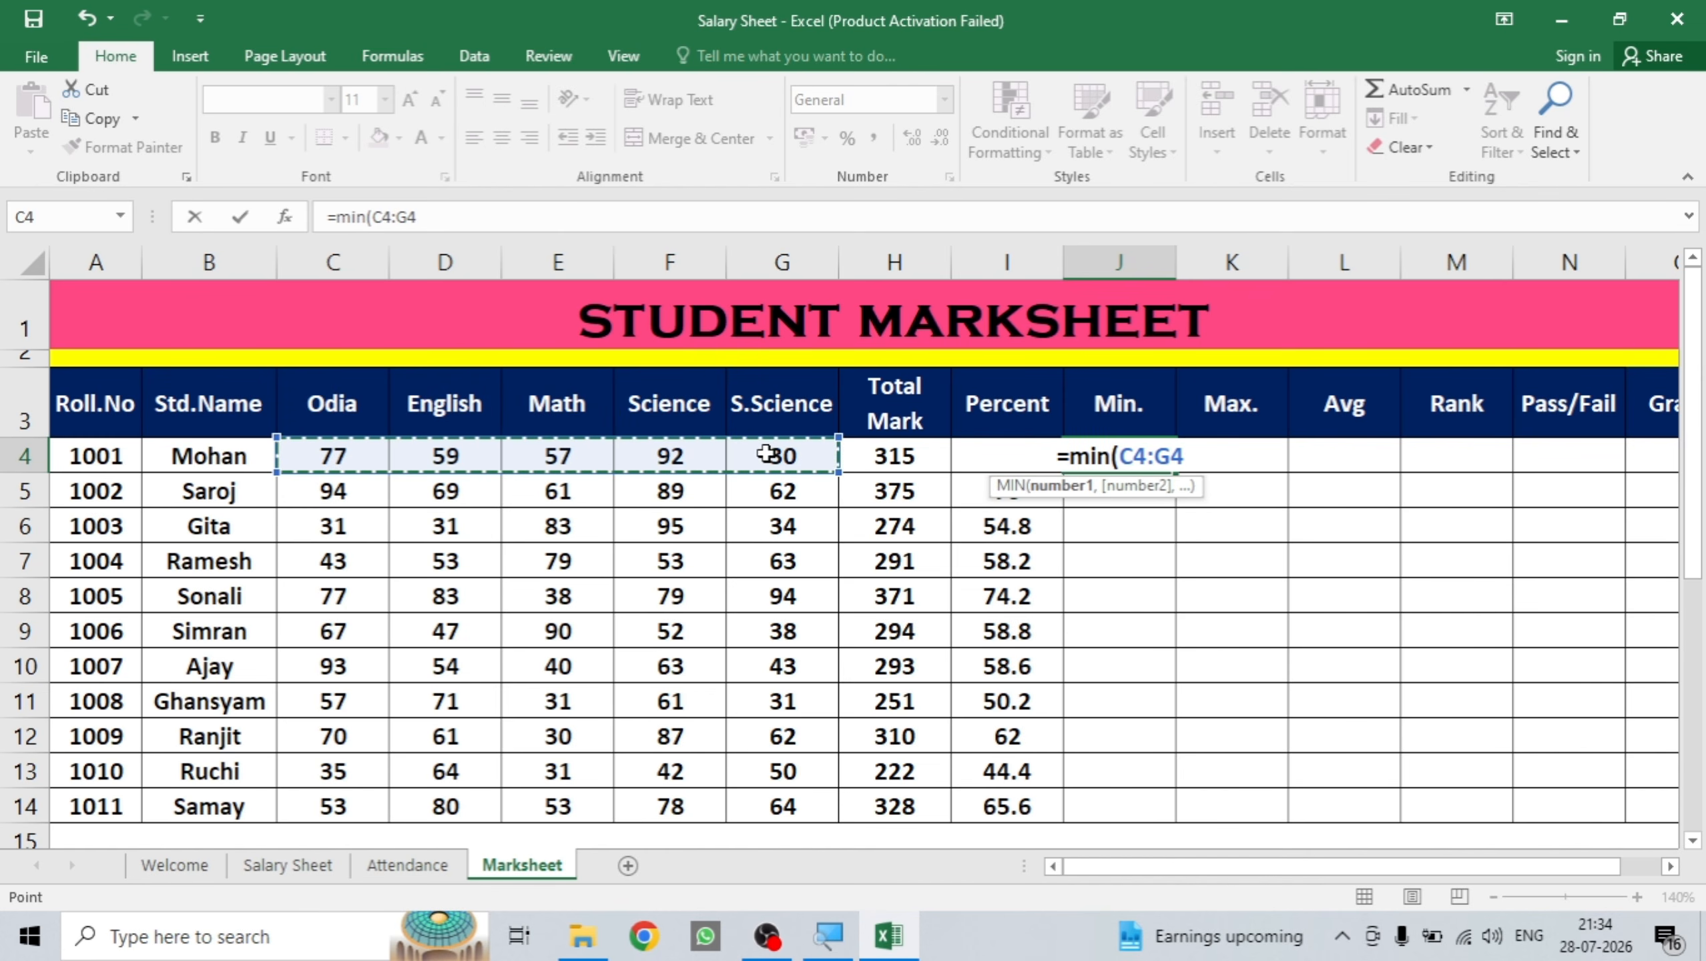
type(")")
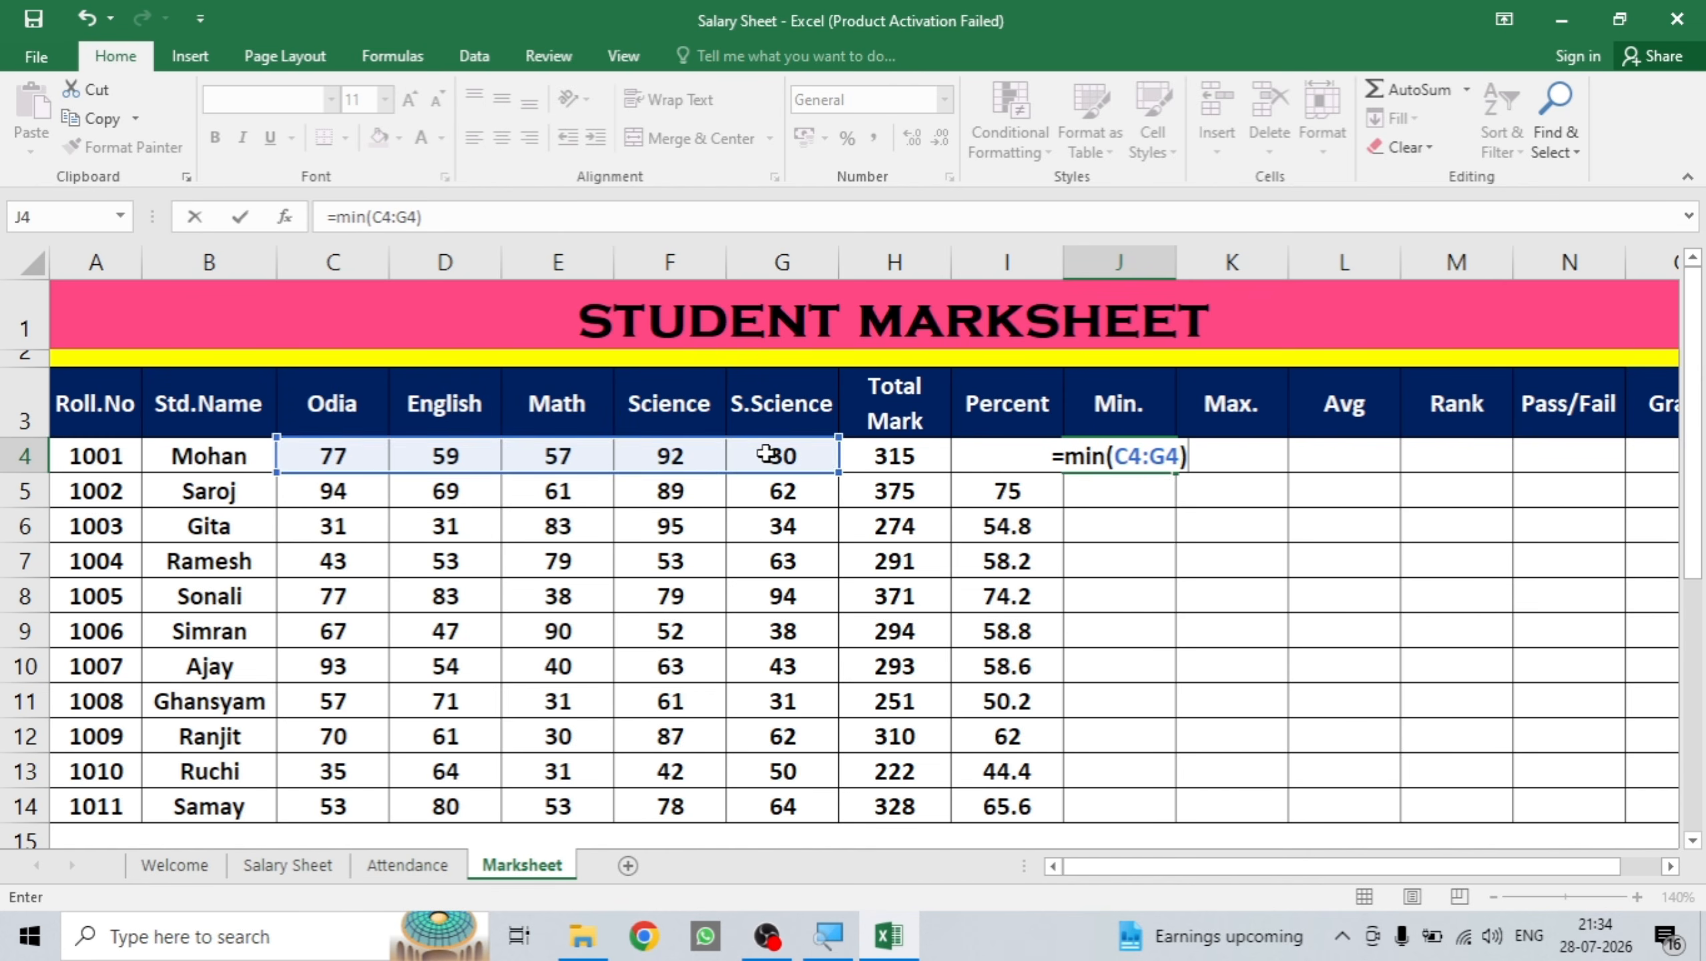
key("Return")
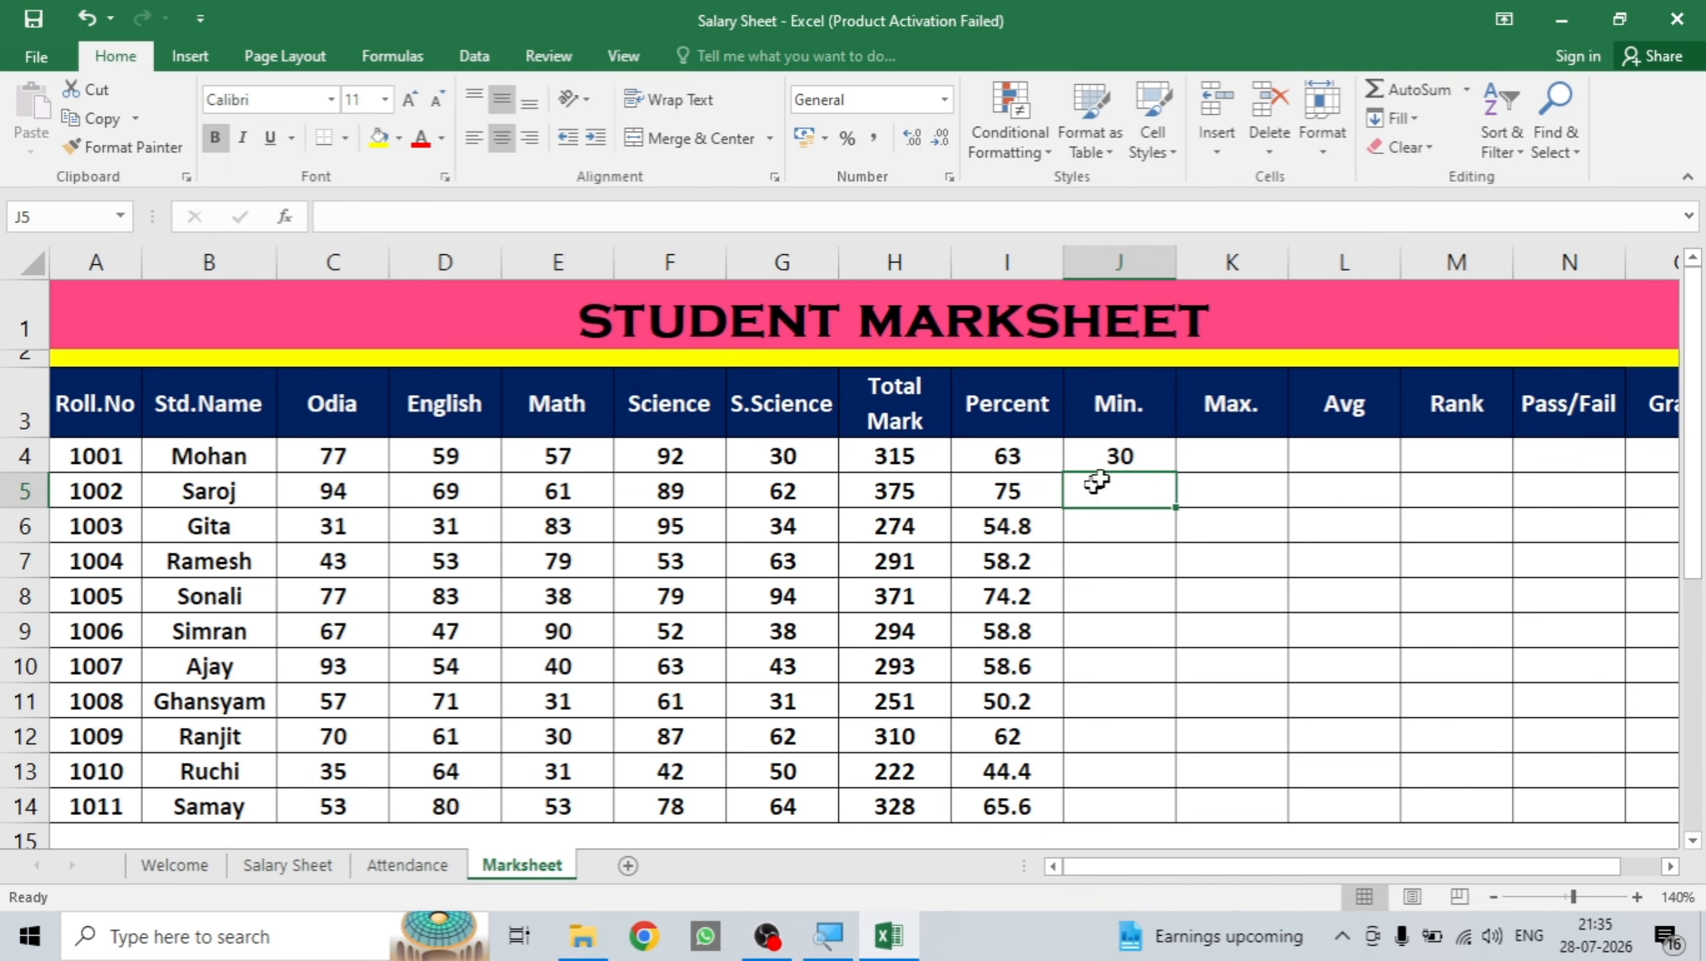
left_click(1135, 454)
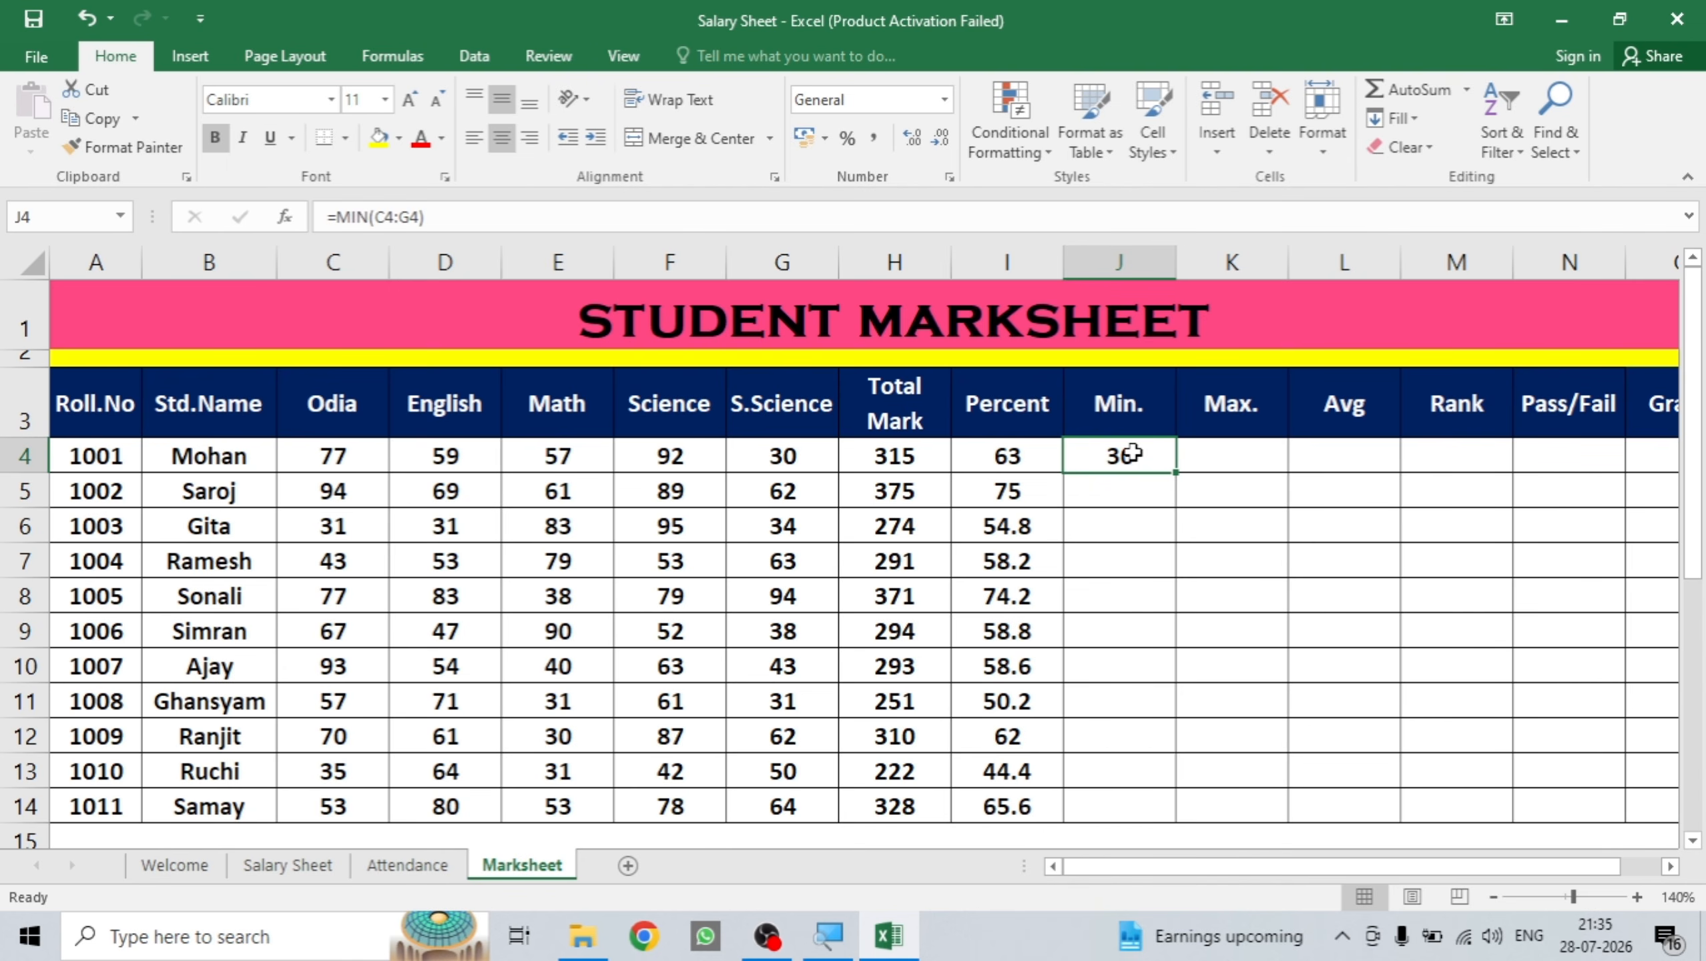
double_click(1176, 474)
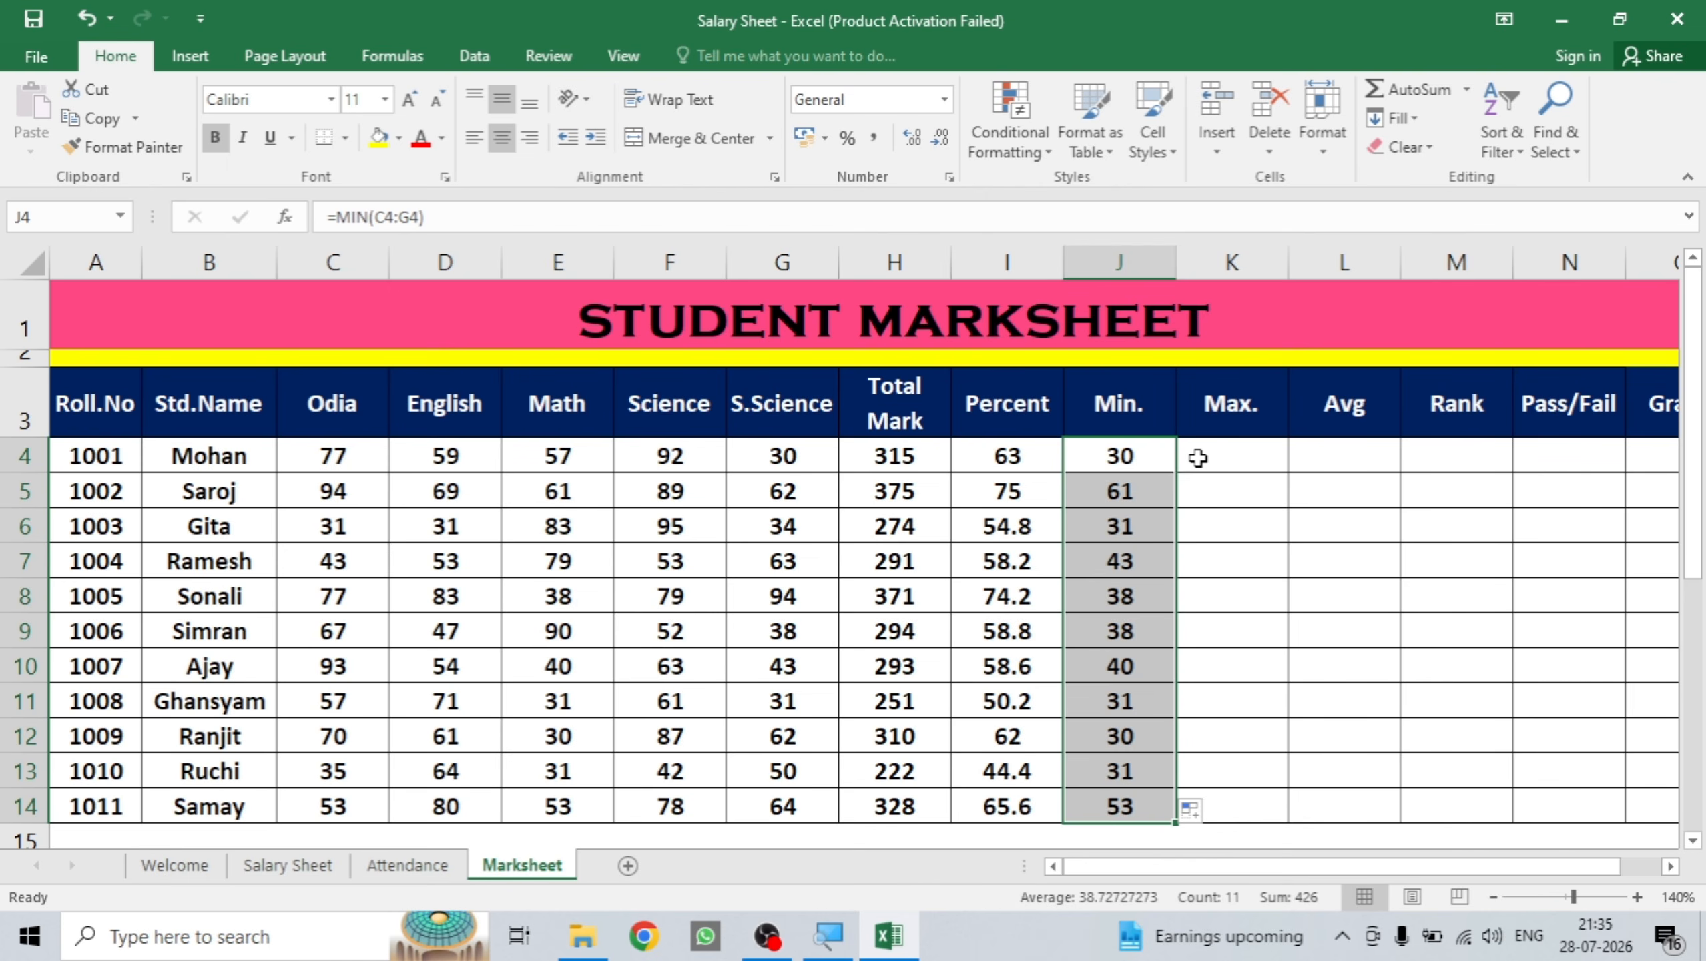
left_click(1198, 459)
Enter =MAX(C4:G4) in K4 and fill it down to K14.
type("=")
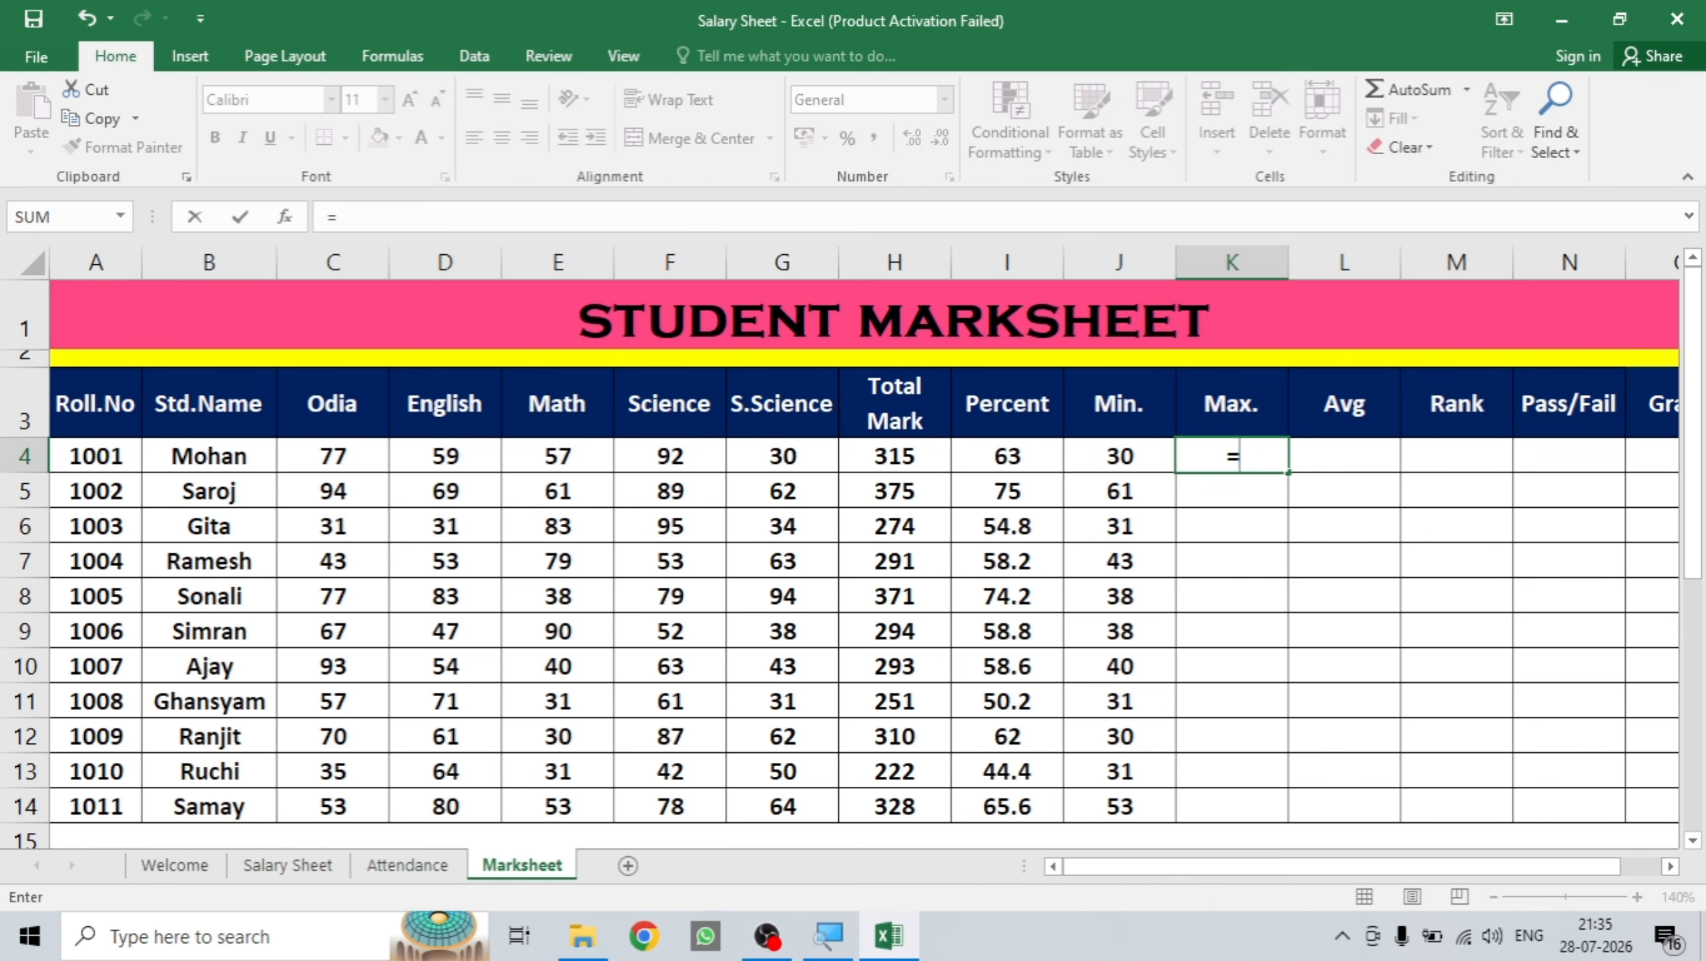
type("ma")
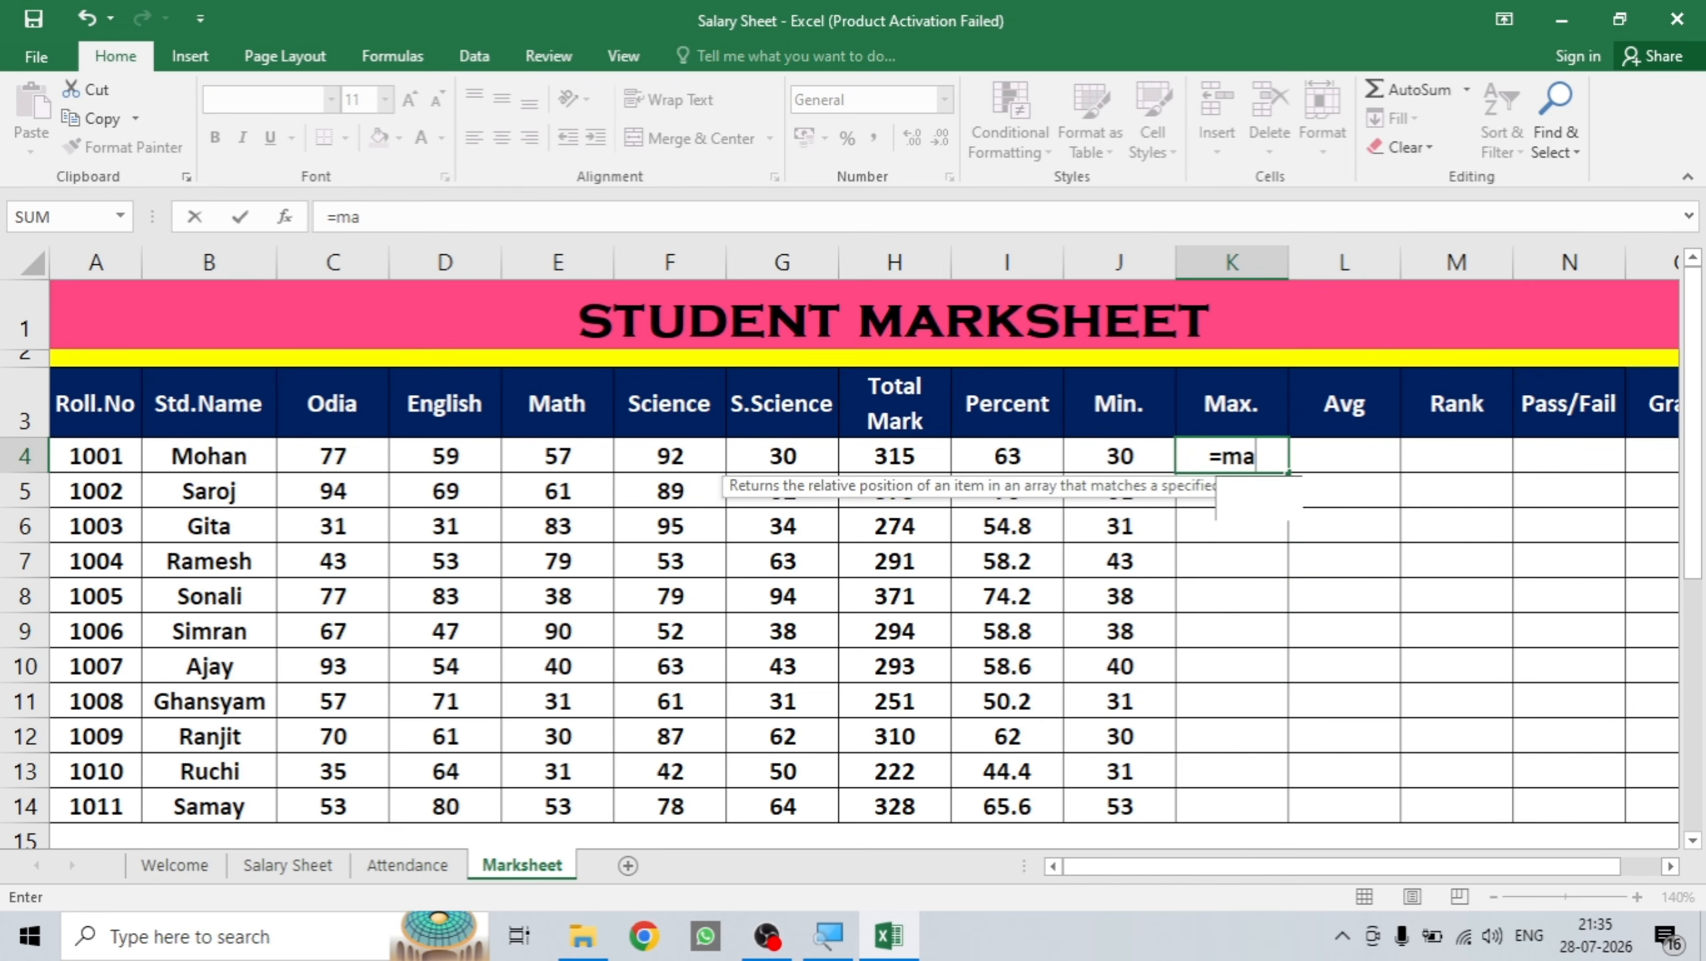
type("x(")
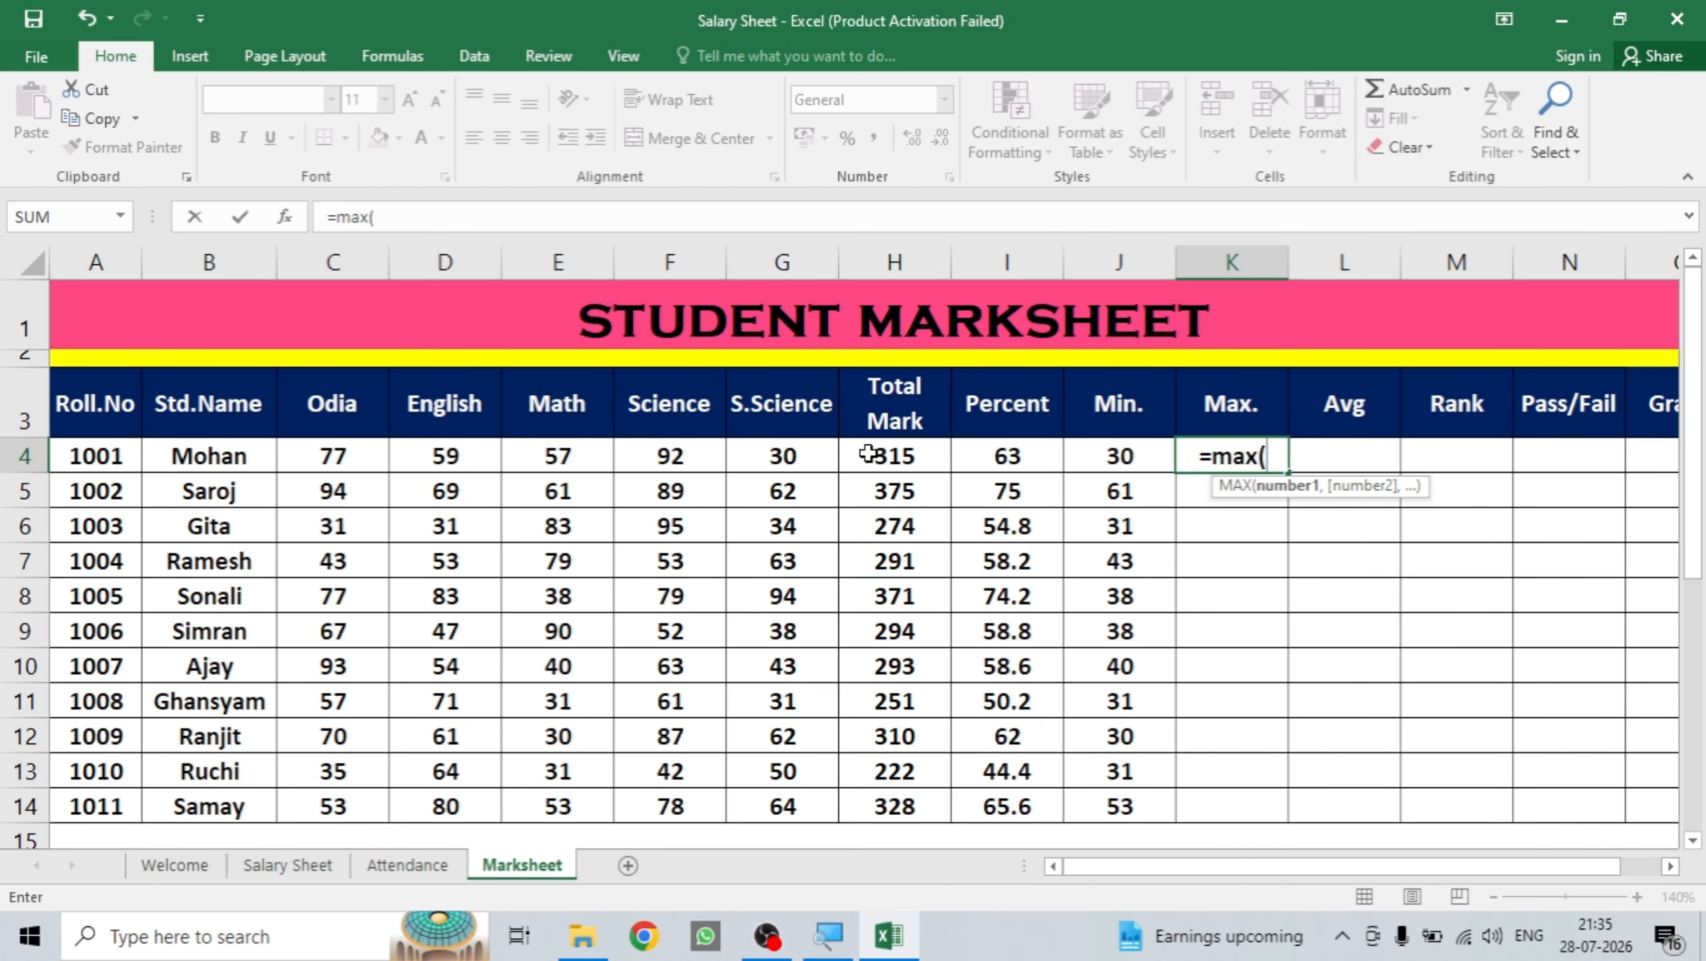
left_click(353, 460)
left_click_drag(353, 460, 746, 473)
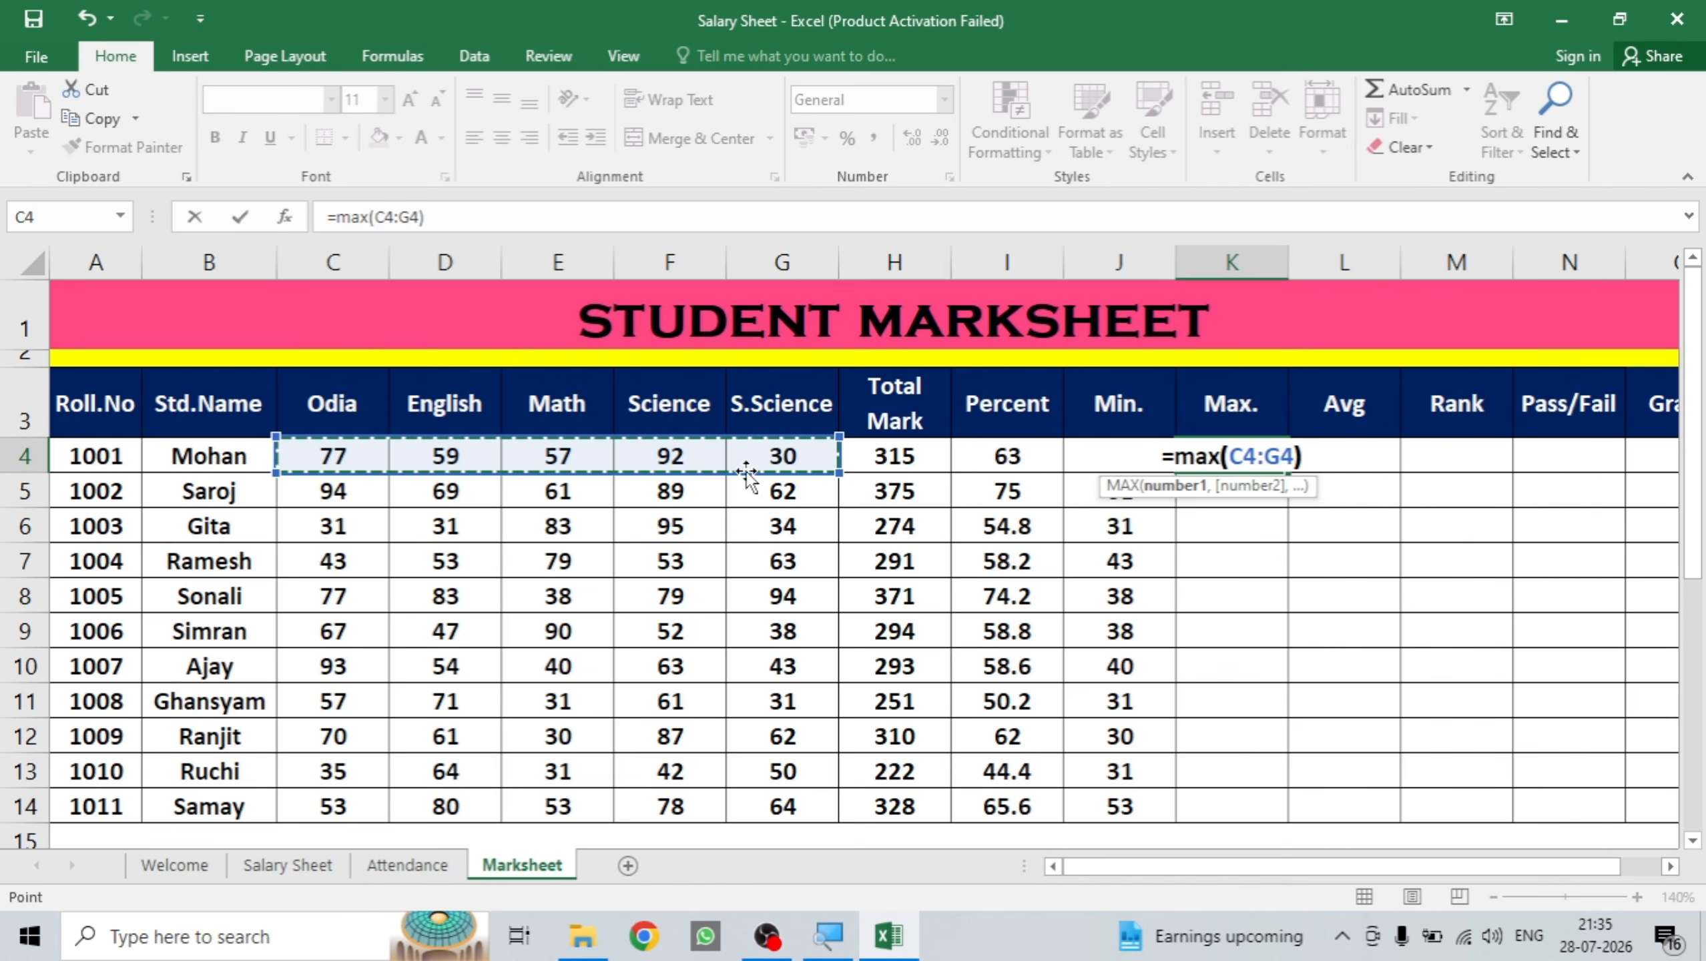
type(")")
key("Return")
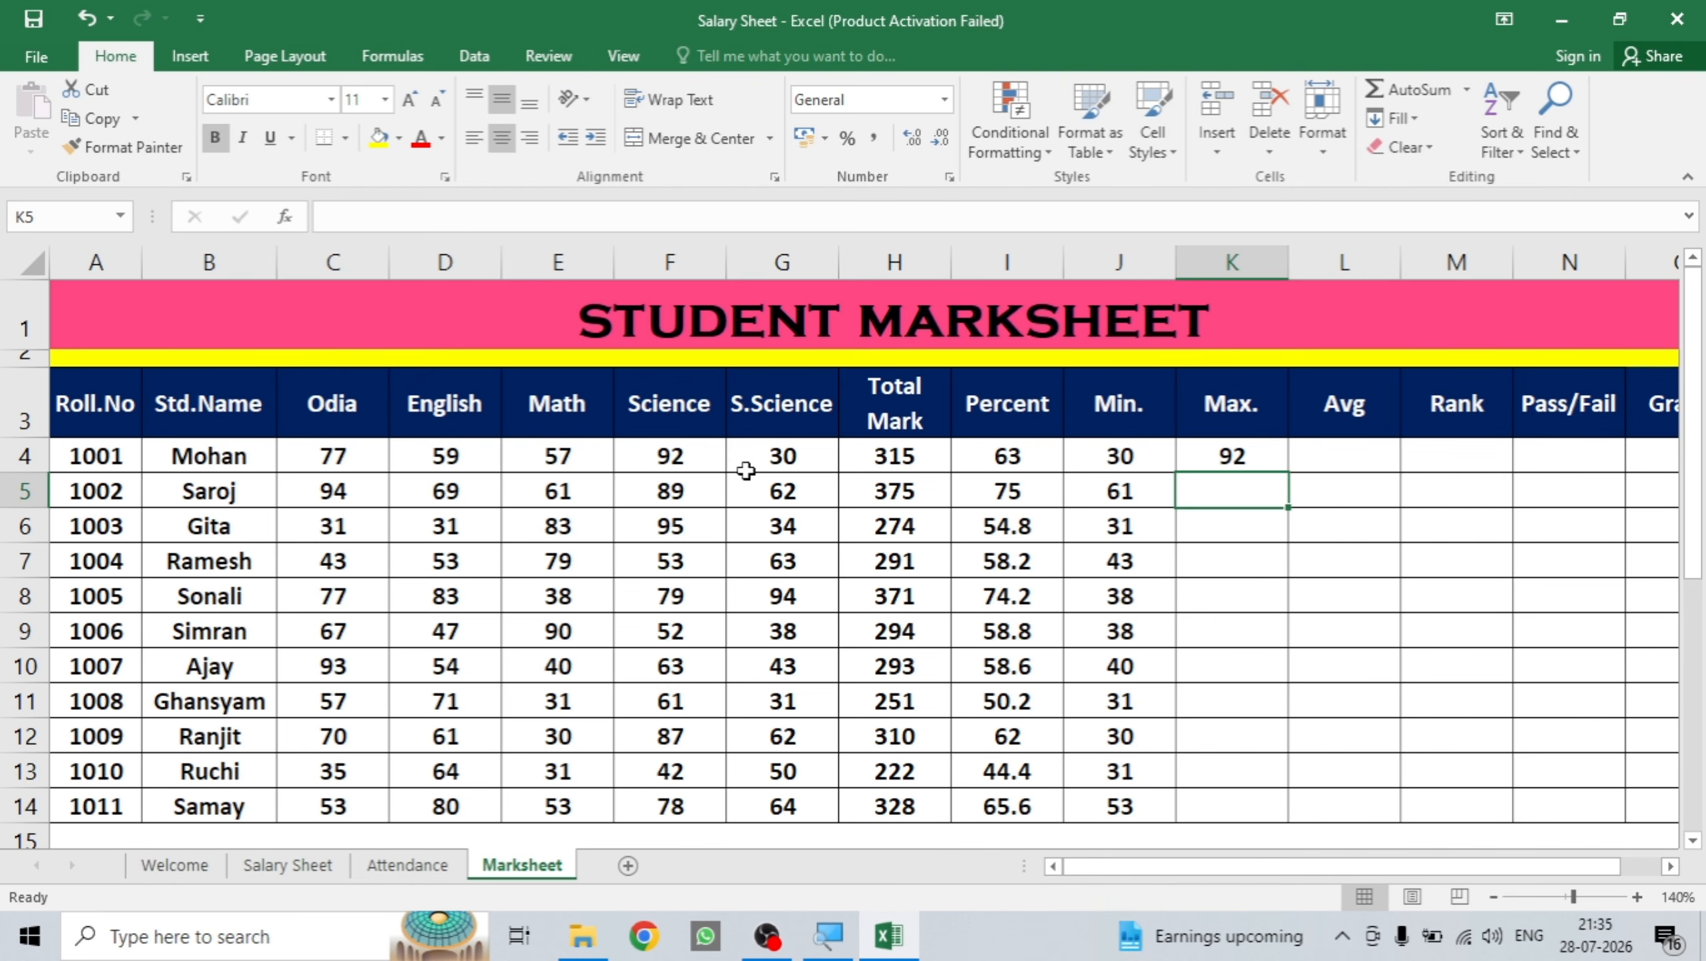
left_click(1235, 458)
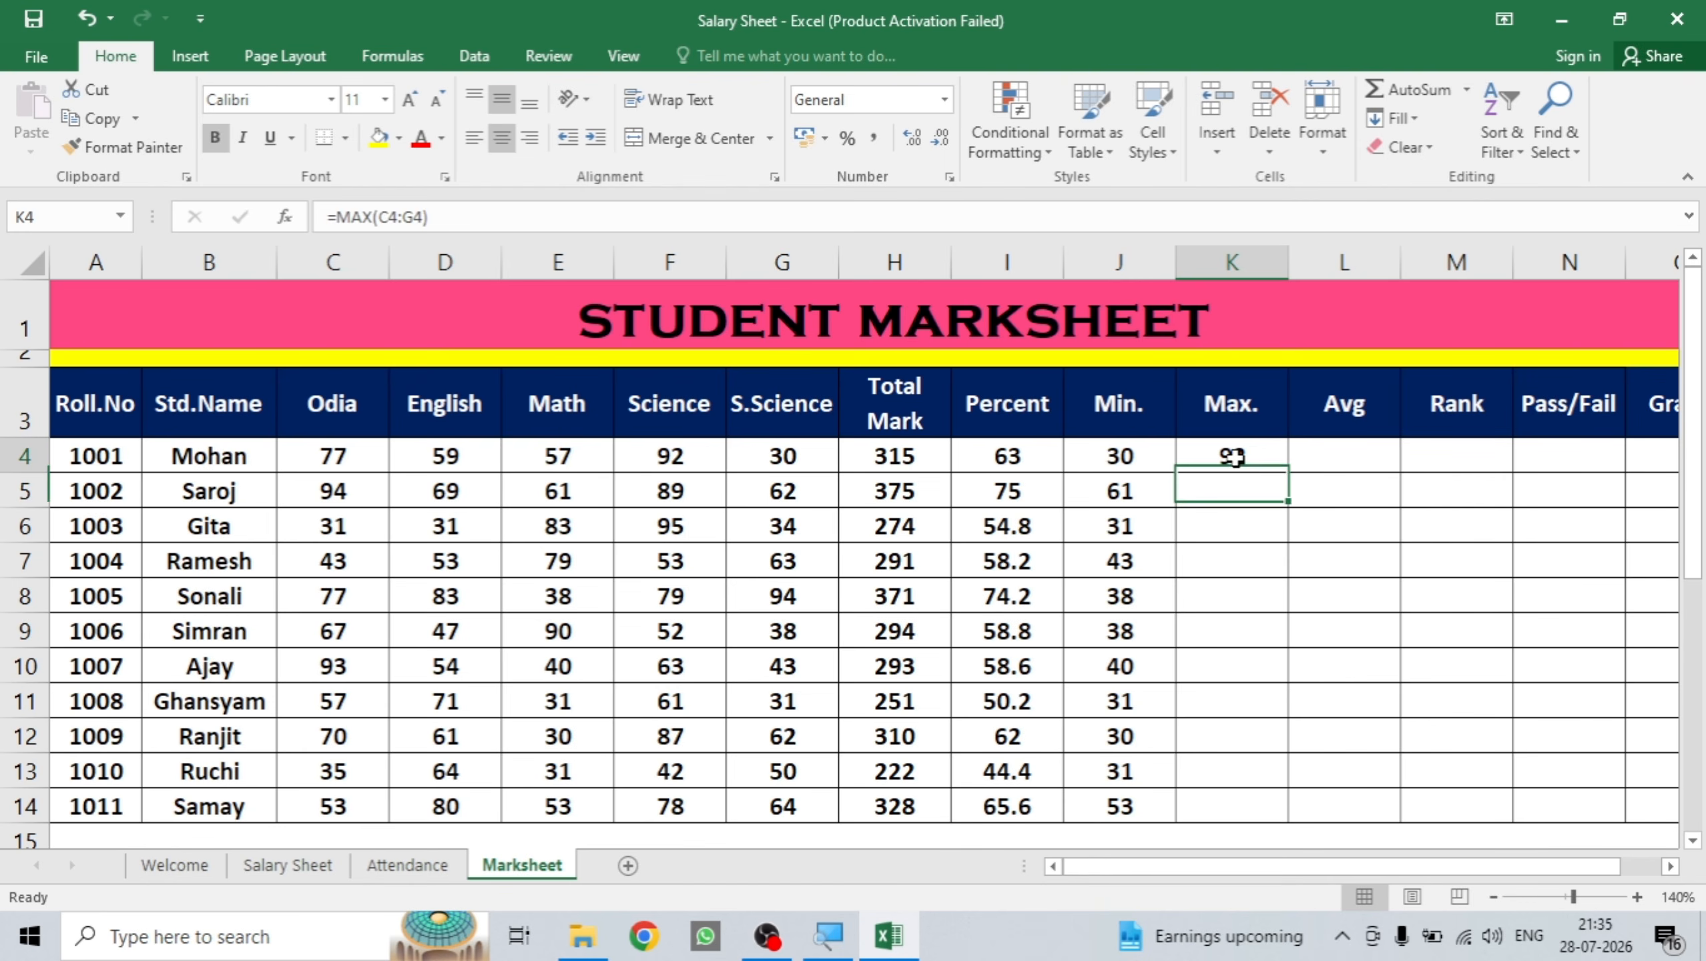
left_click_drag(1292, 475, 1292, 474)
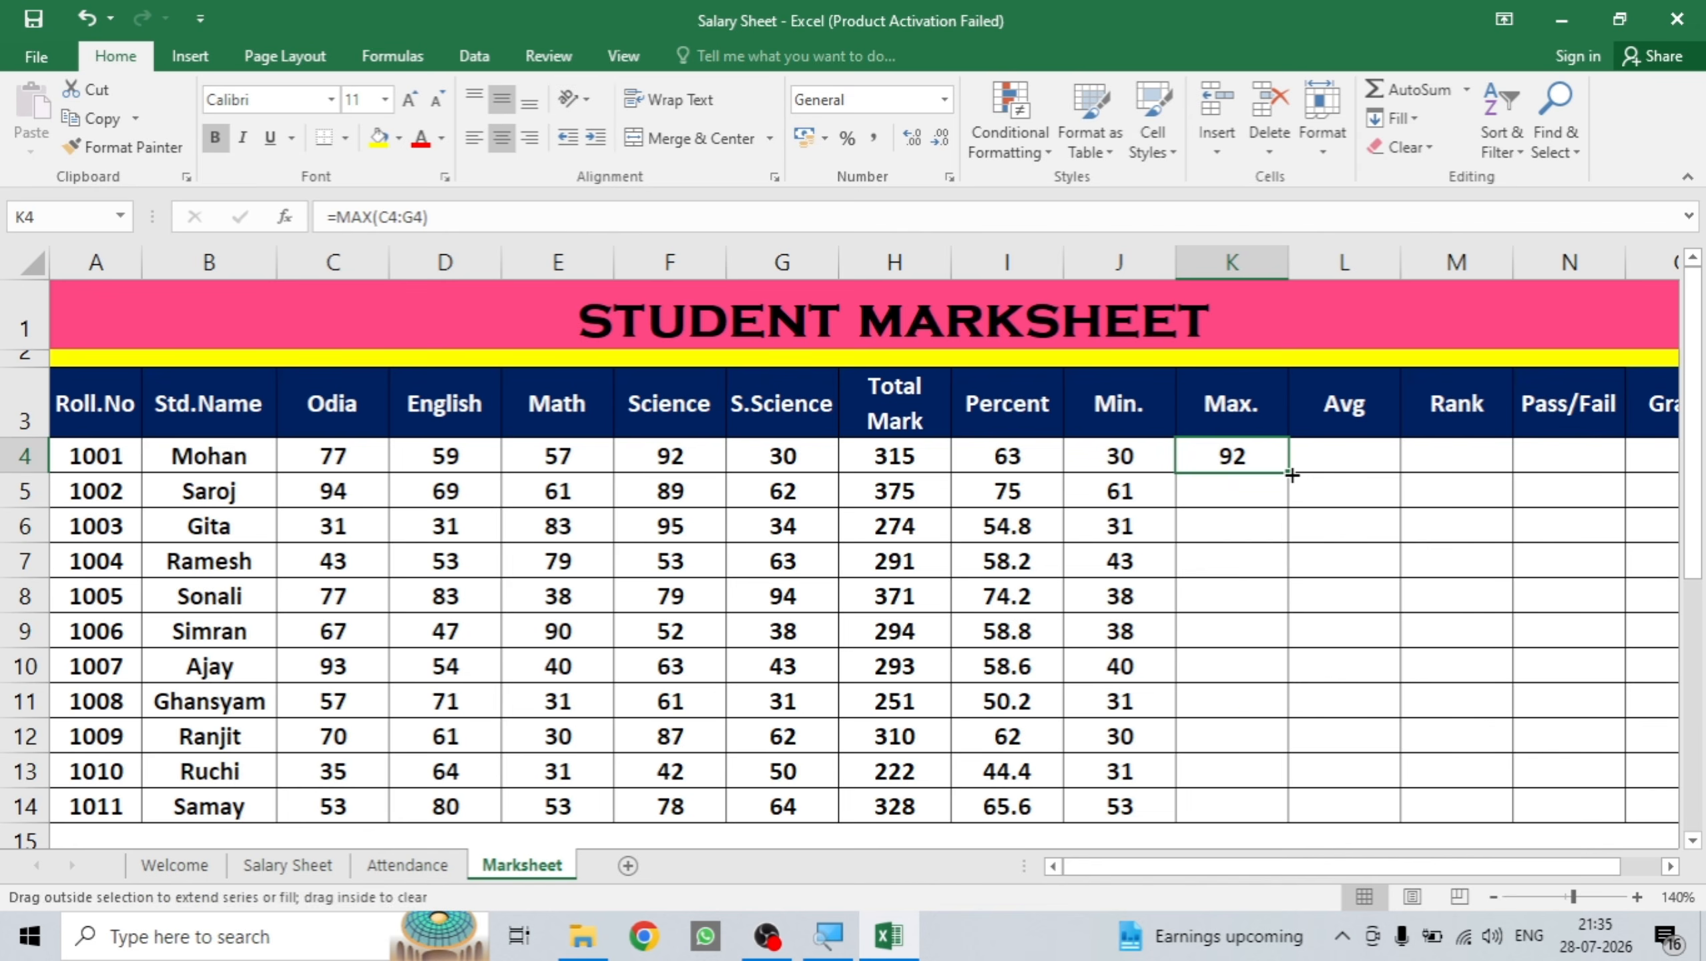
double_click(1292, 475)
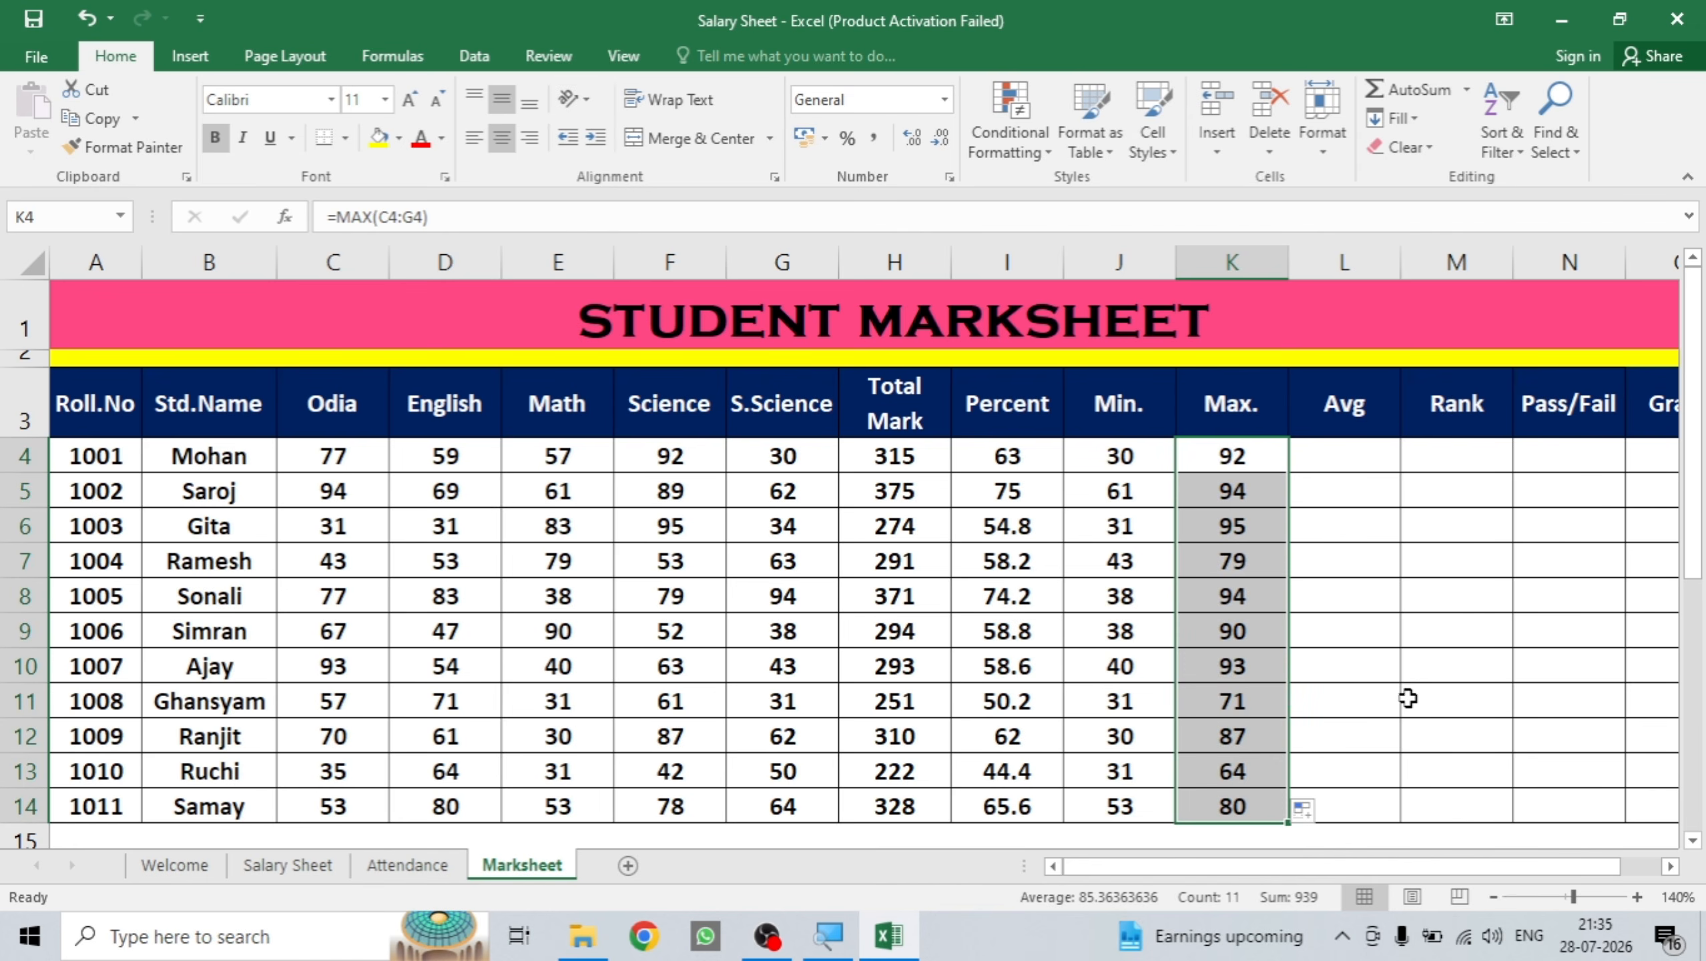
left_click(1673, 869)
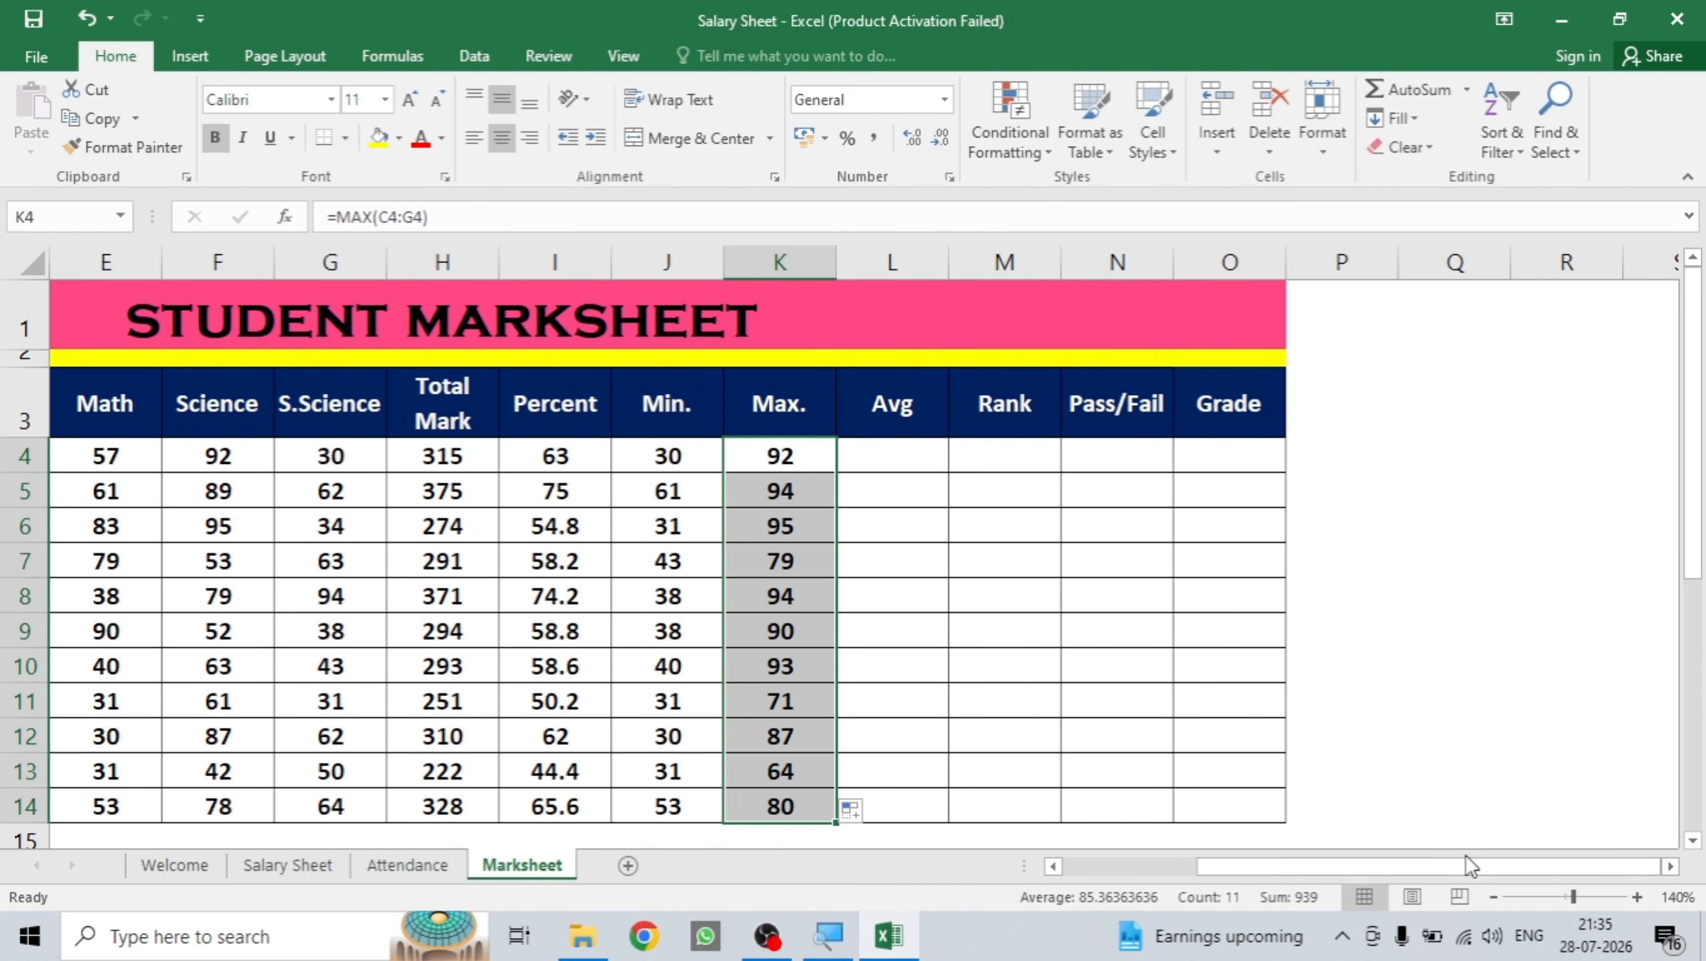
Enter =AVERAGE(C4:G4) in L4 for the first student's Avg.
left_click(1055, 867)
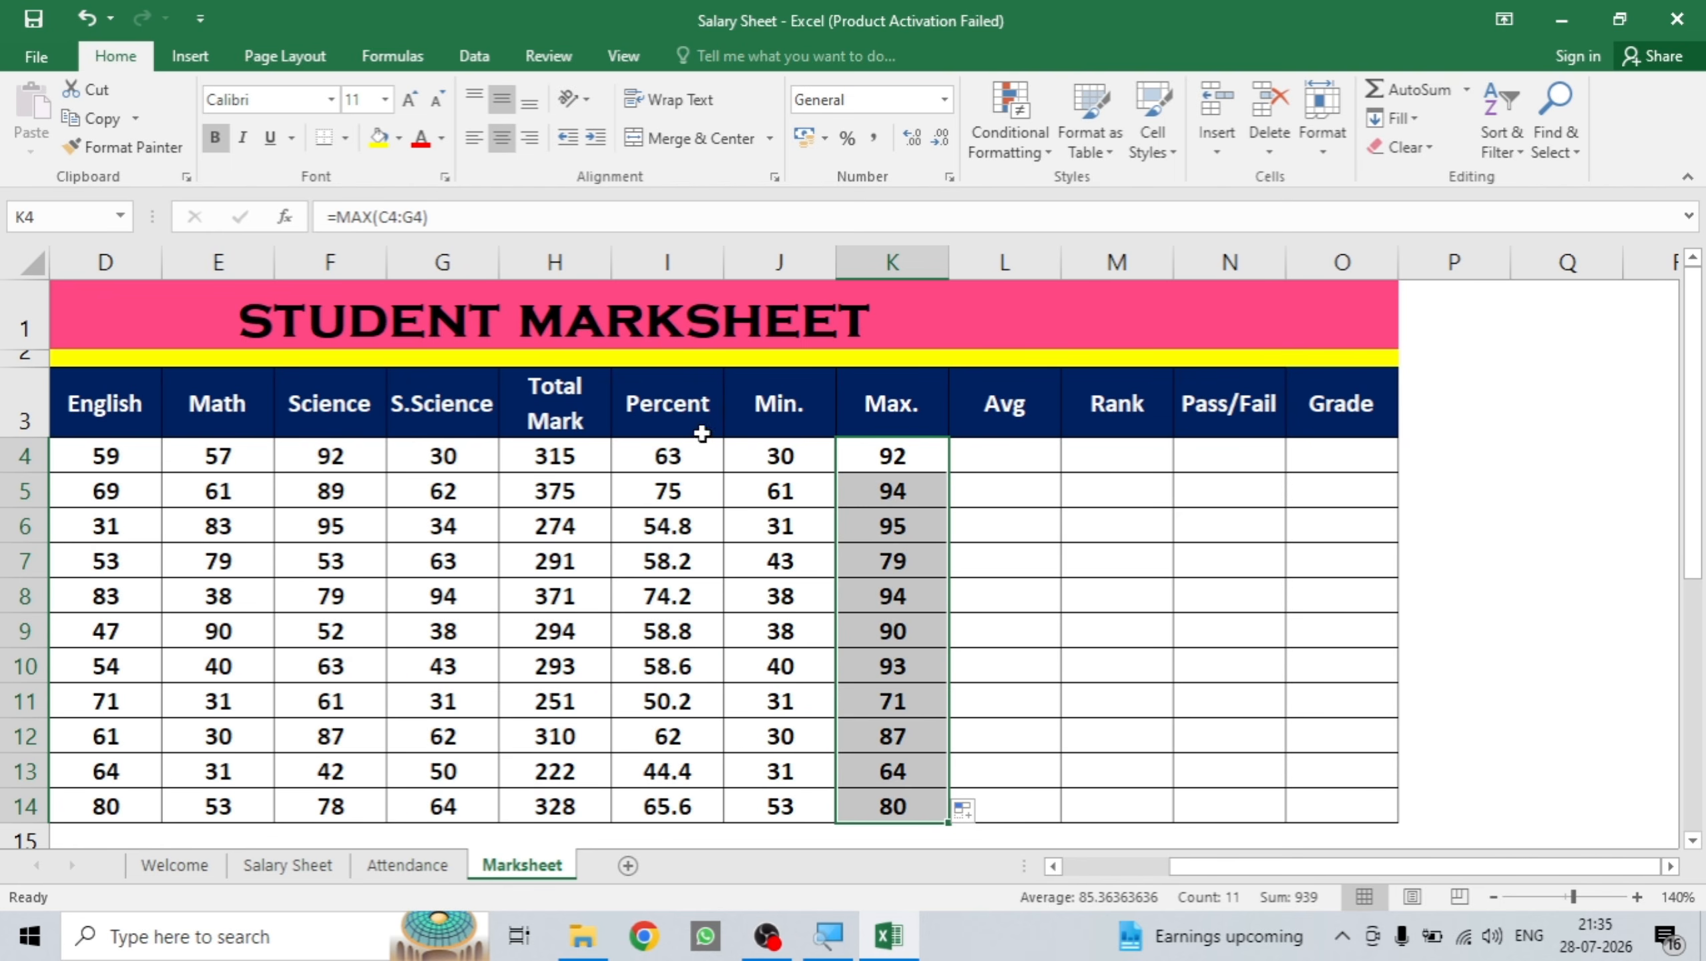
left_click(983, 450)
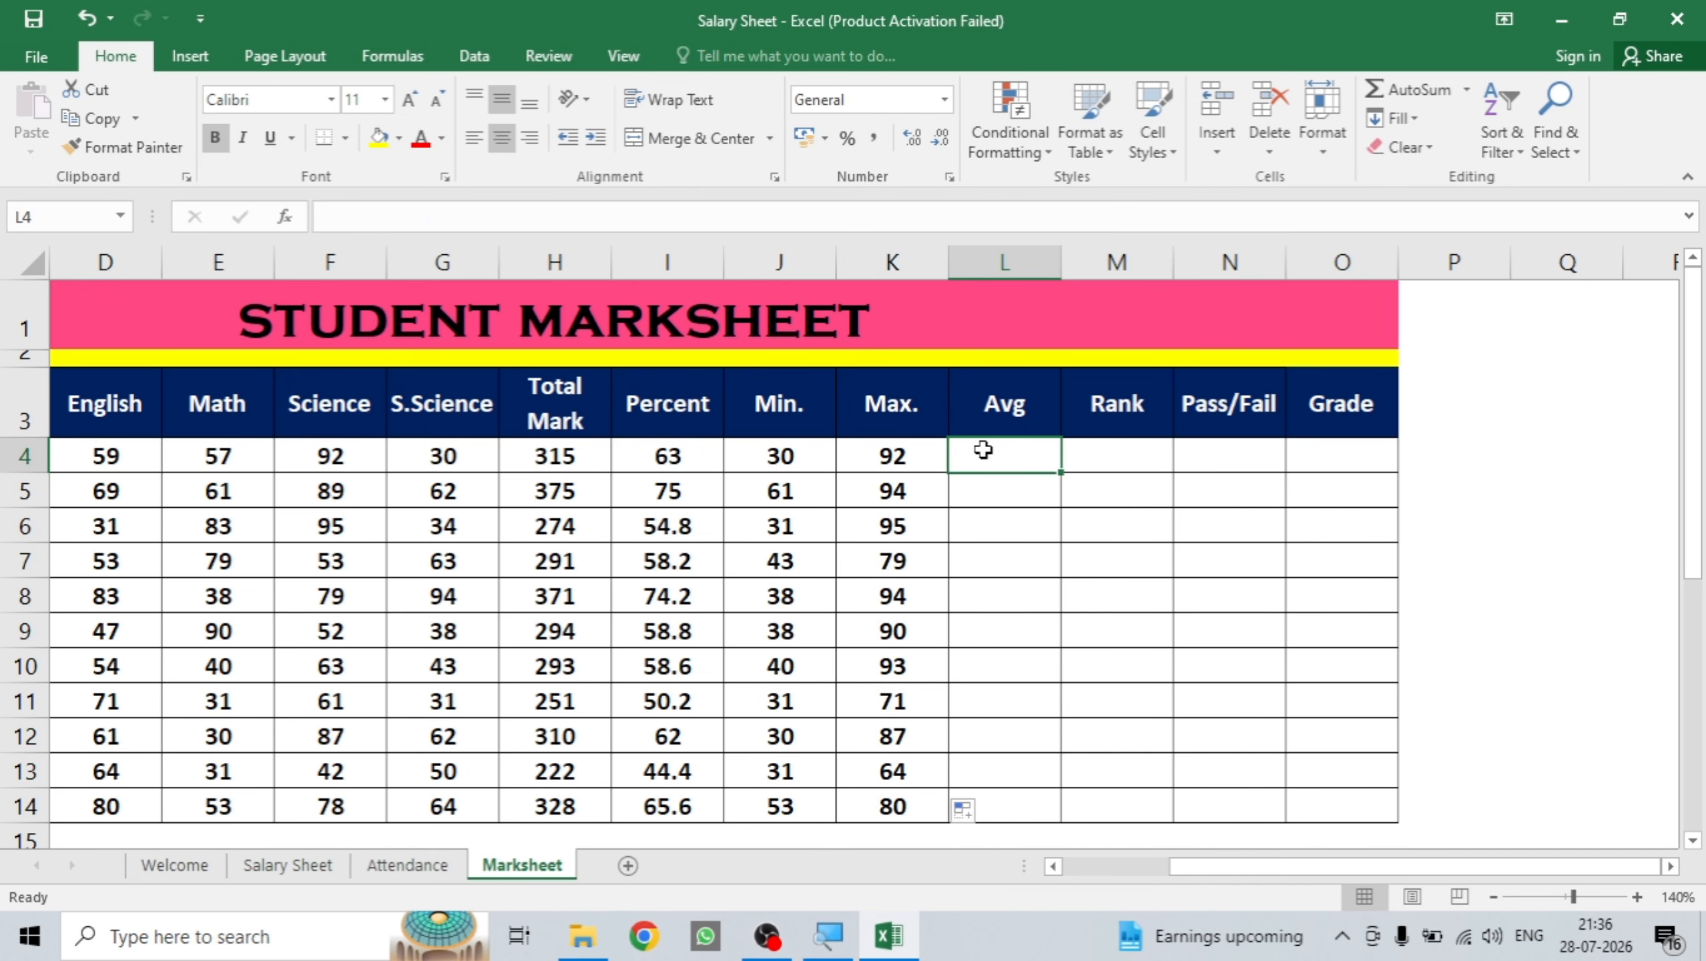
type("=")
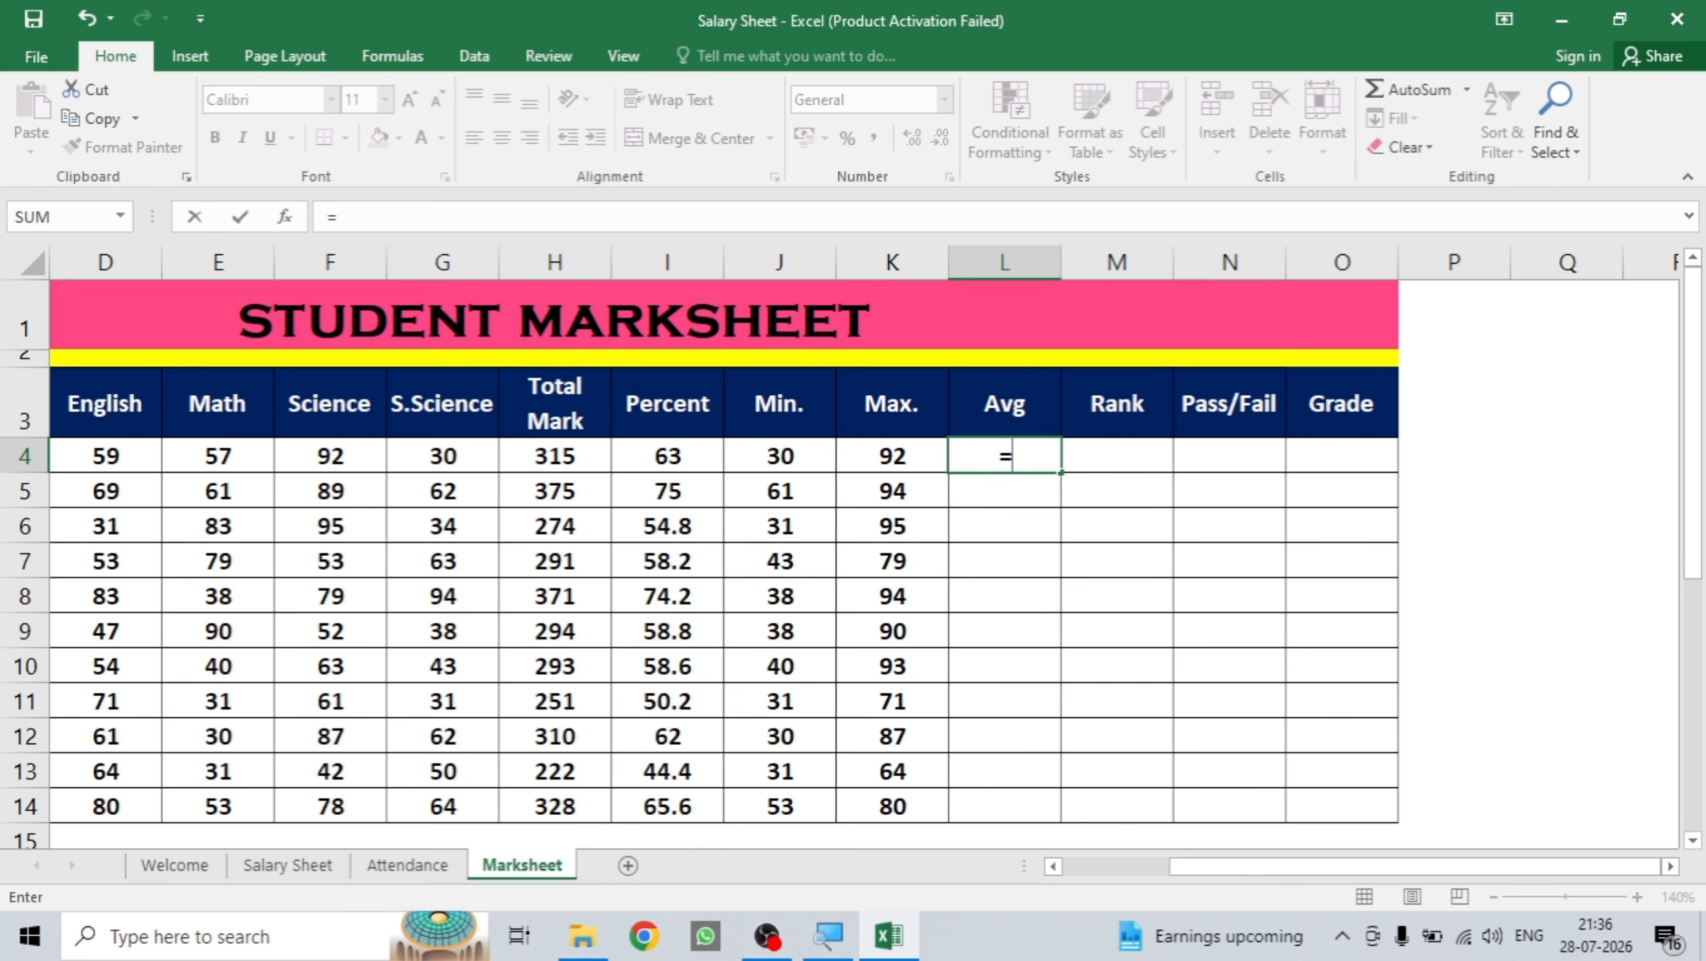
type("averge")
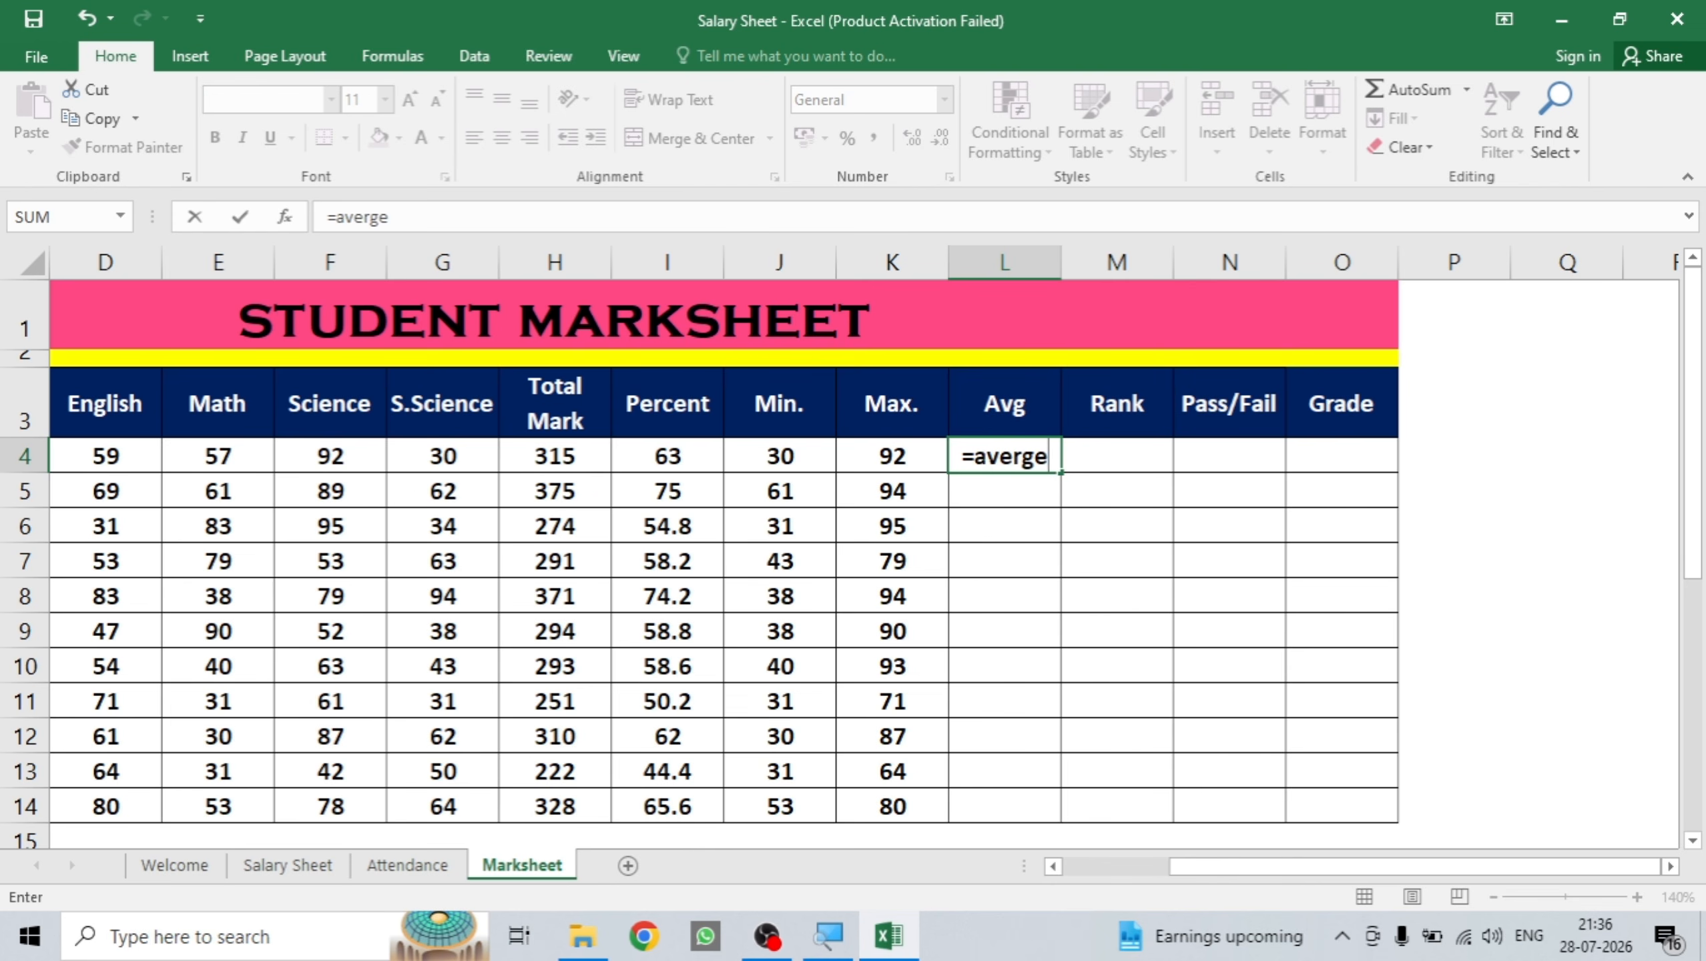
key("BackSpace")
key("BackSpace")
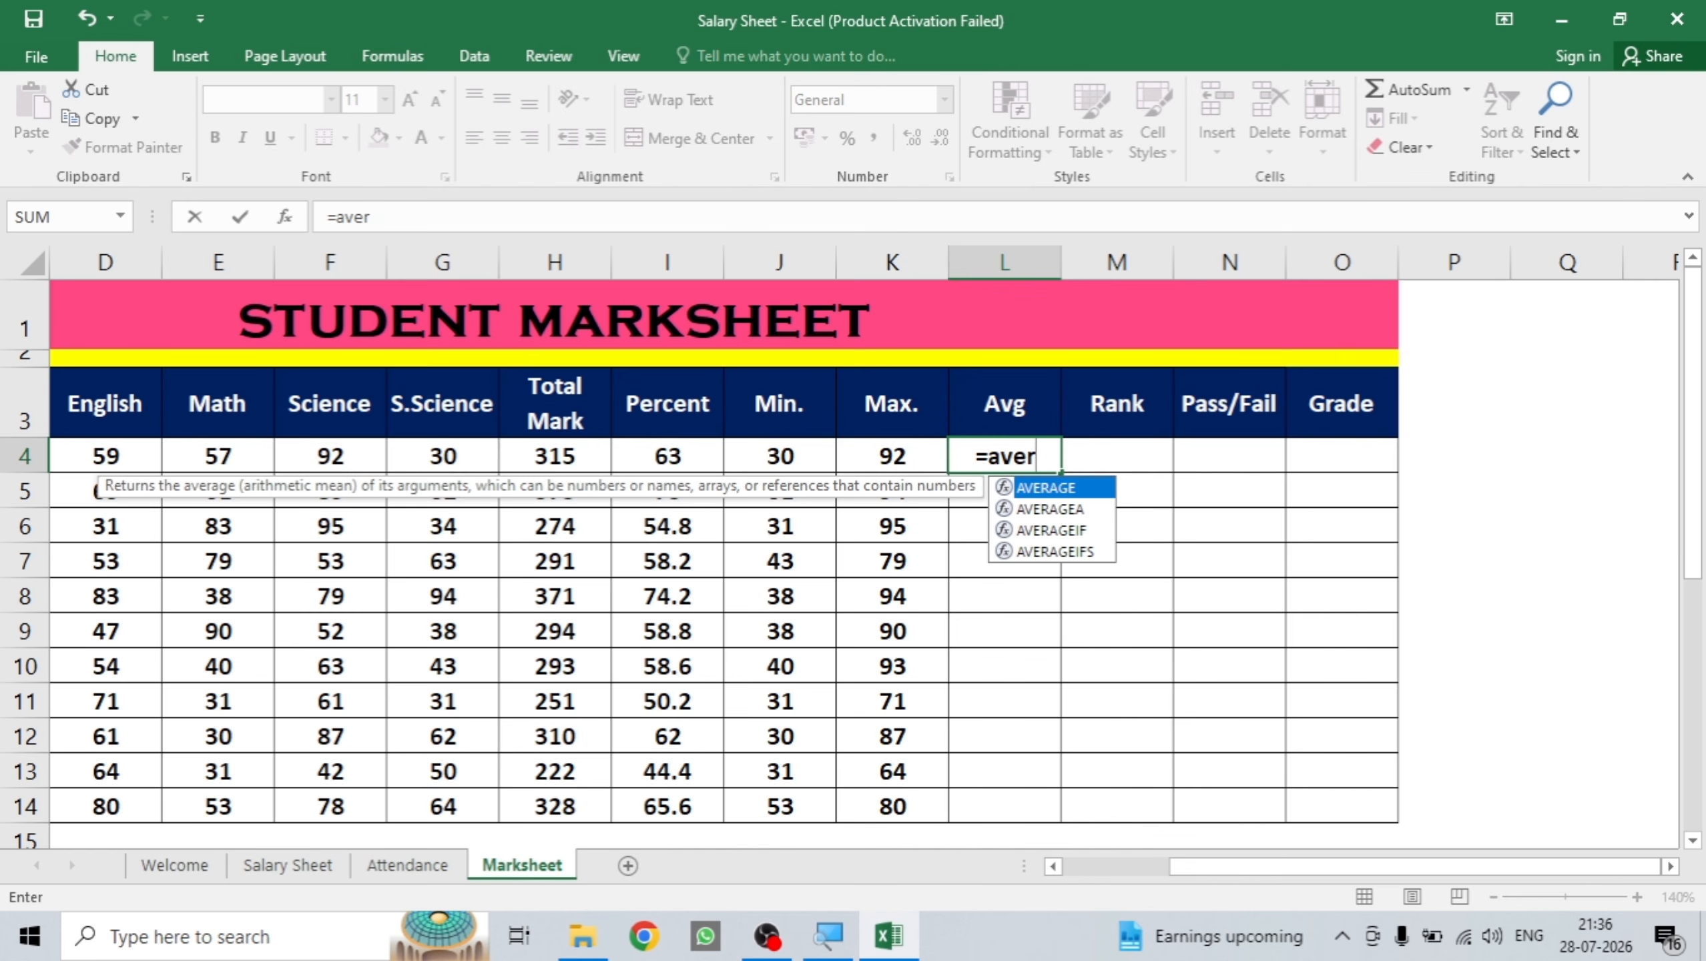
double_click(1097, 495)
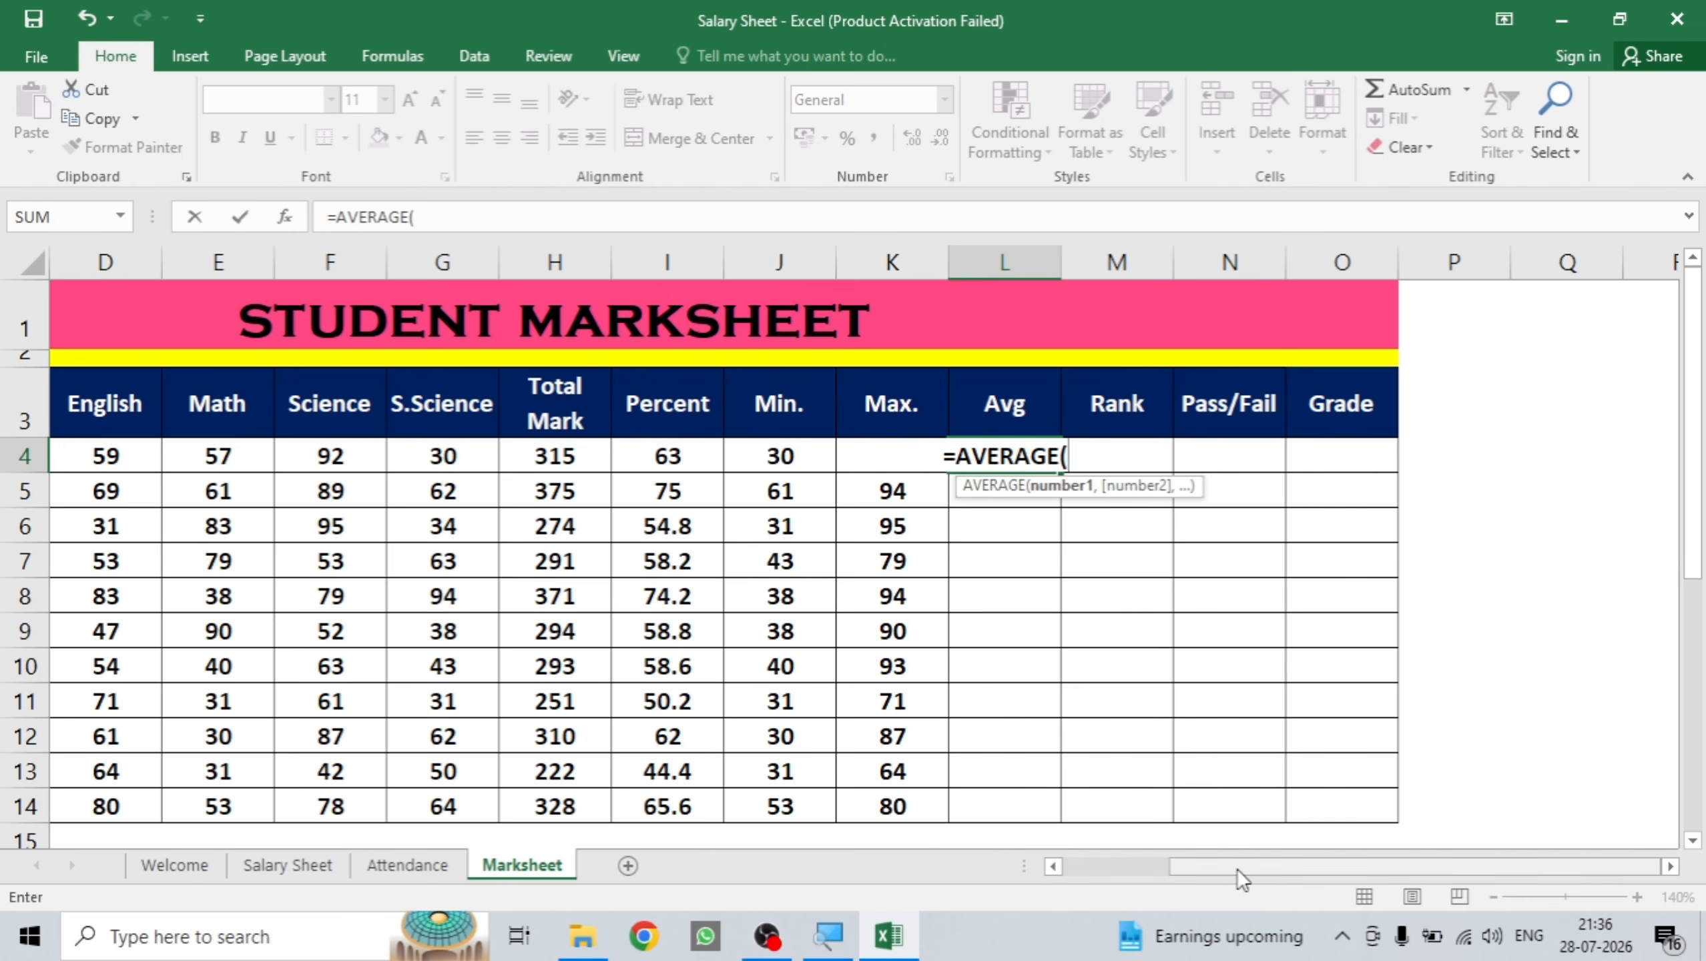
left_click_drag(1238, 870, 1161, 864)
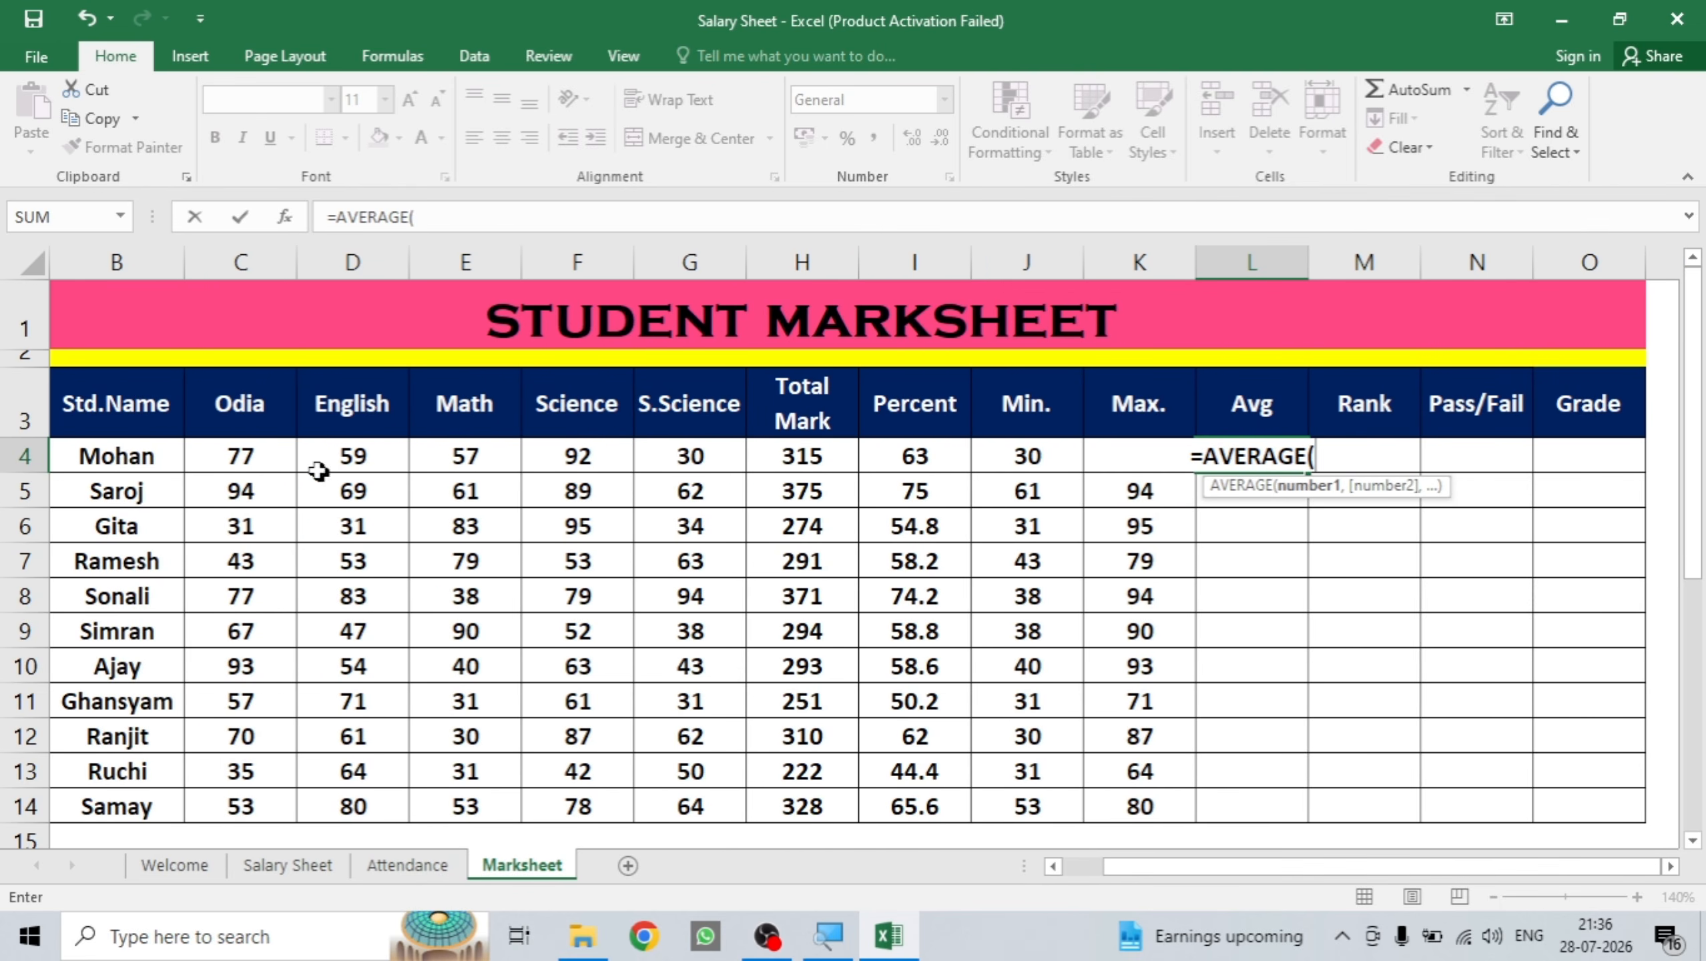
left_click_drag(259, 458, 659, 457)
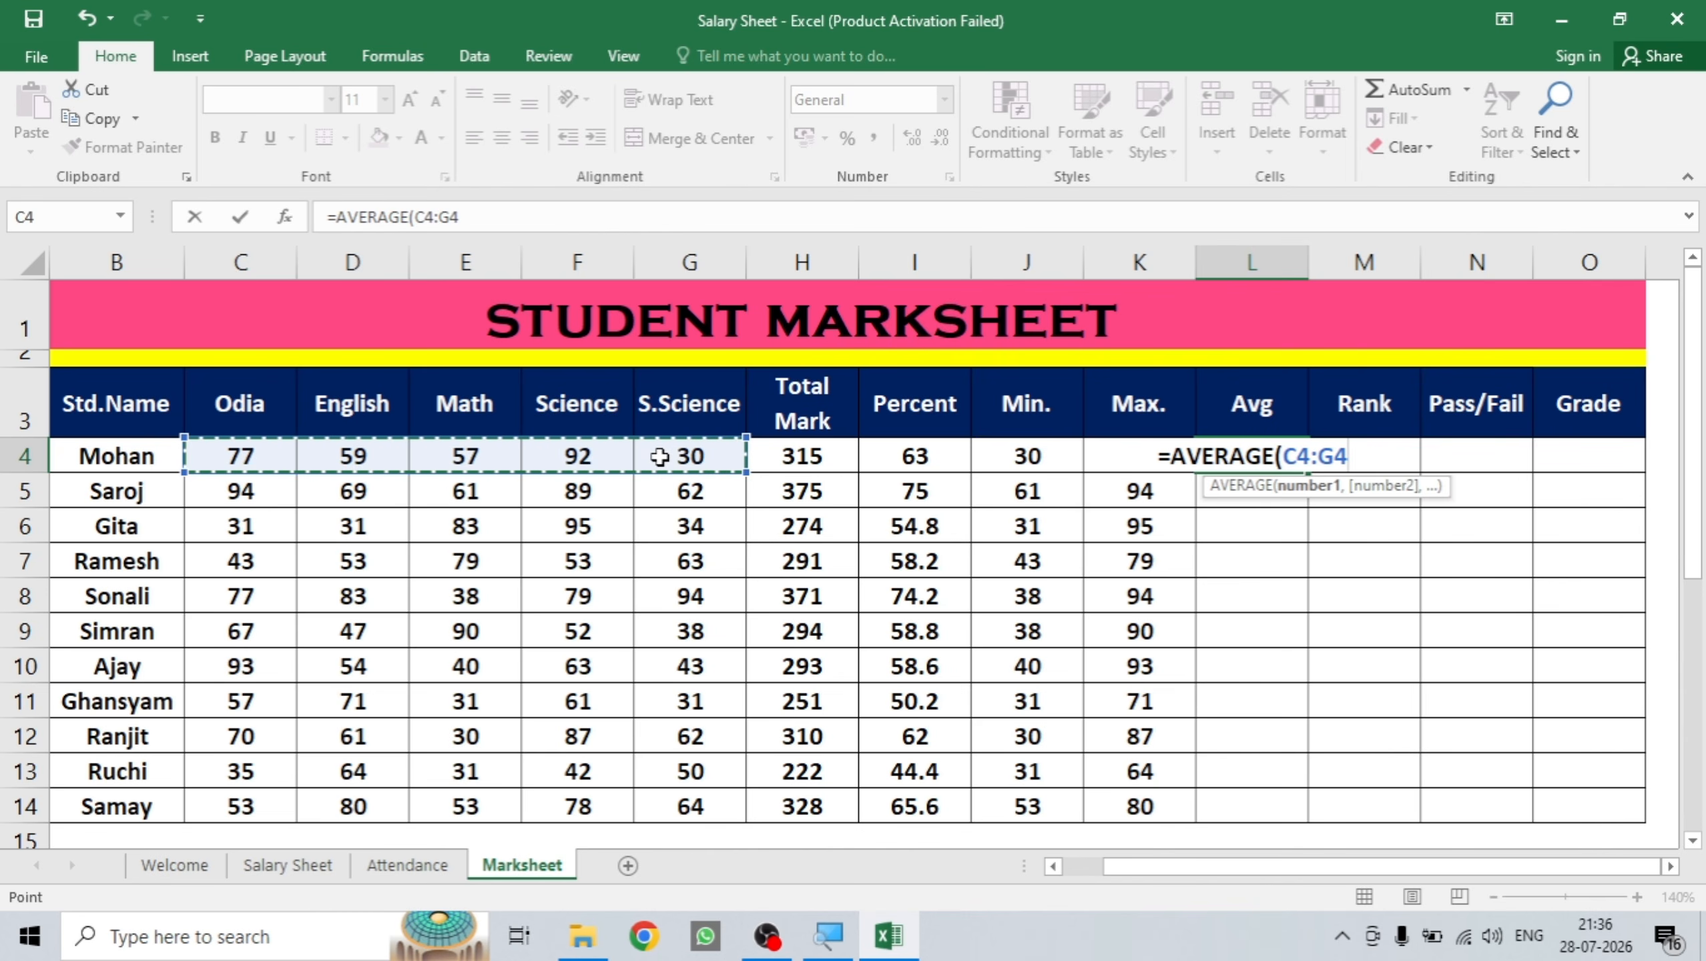
type(")")
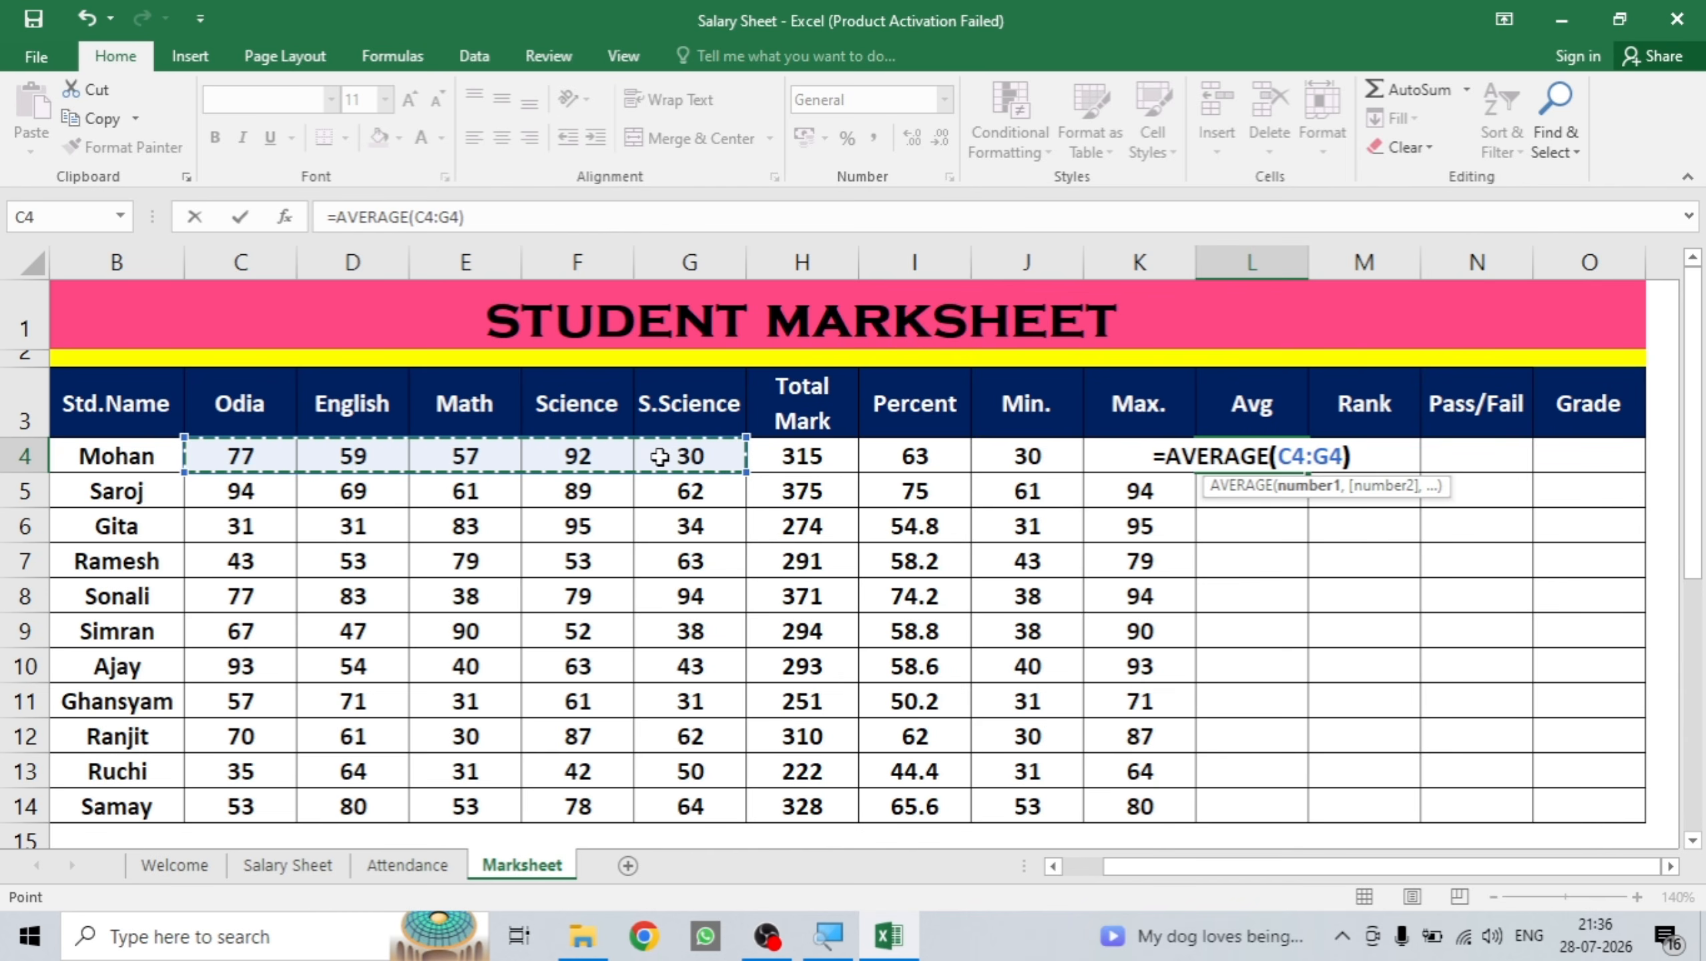
key("Return")
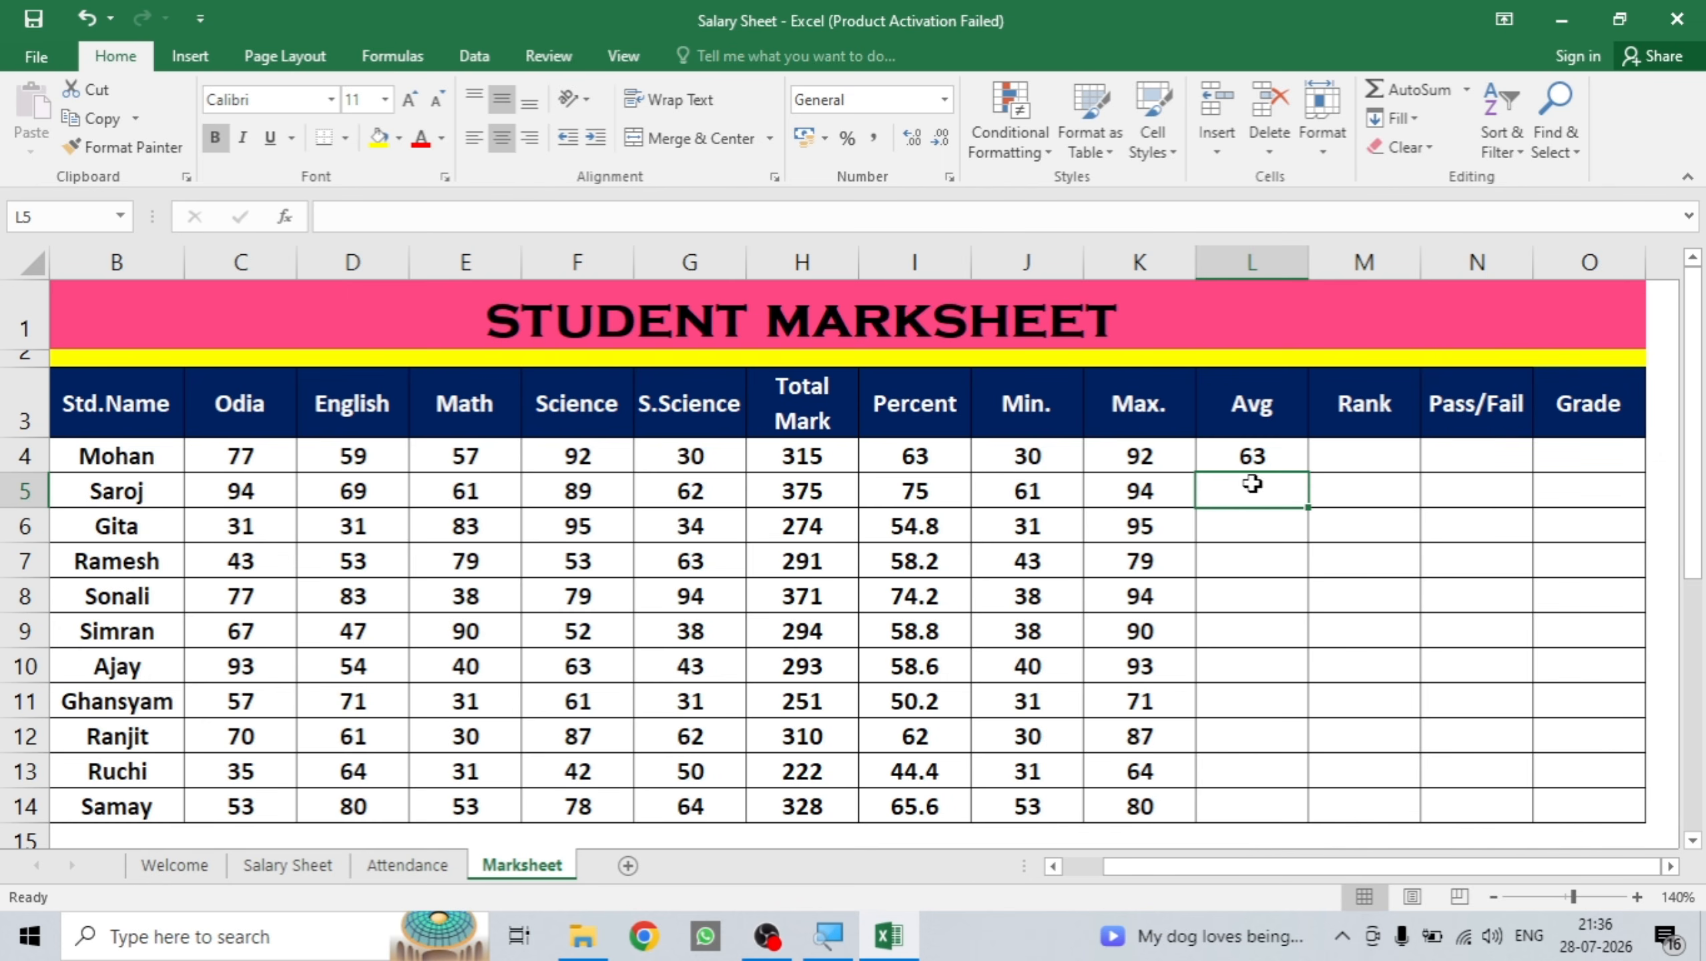
left_click(1252, 457)
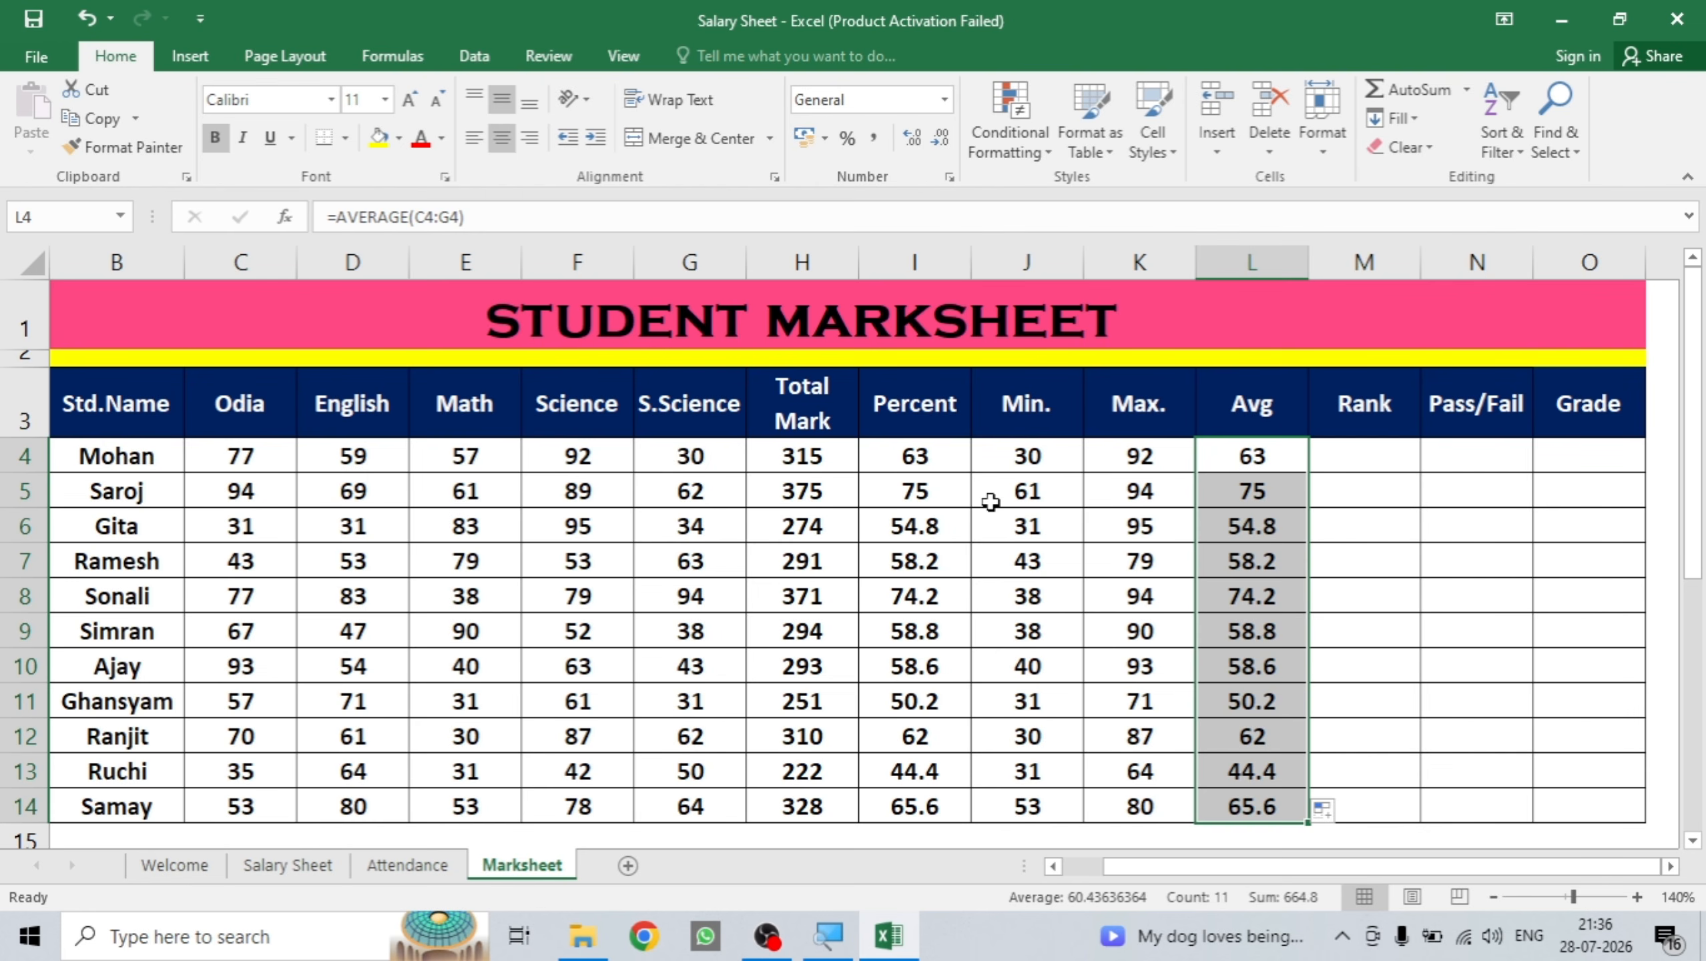
scroll(990, 502, "down", 5)
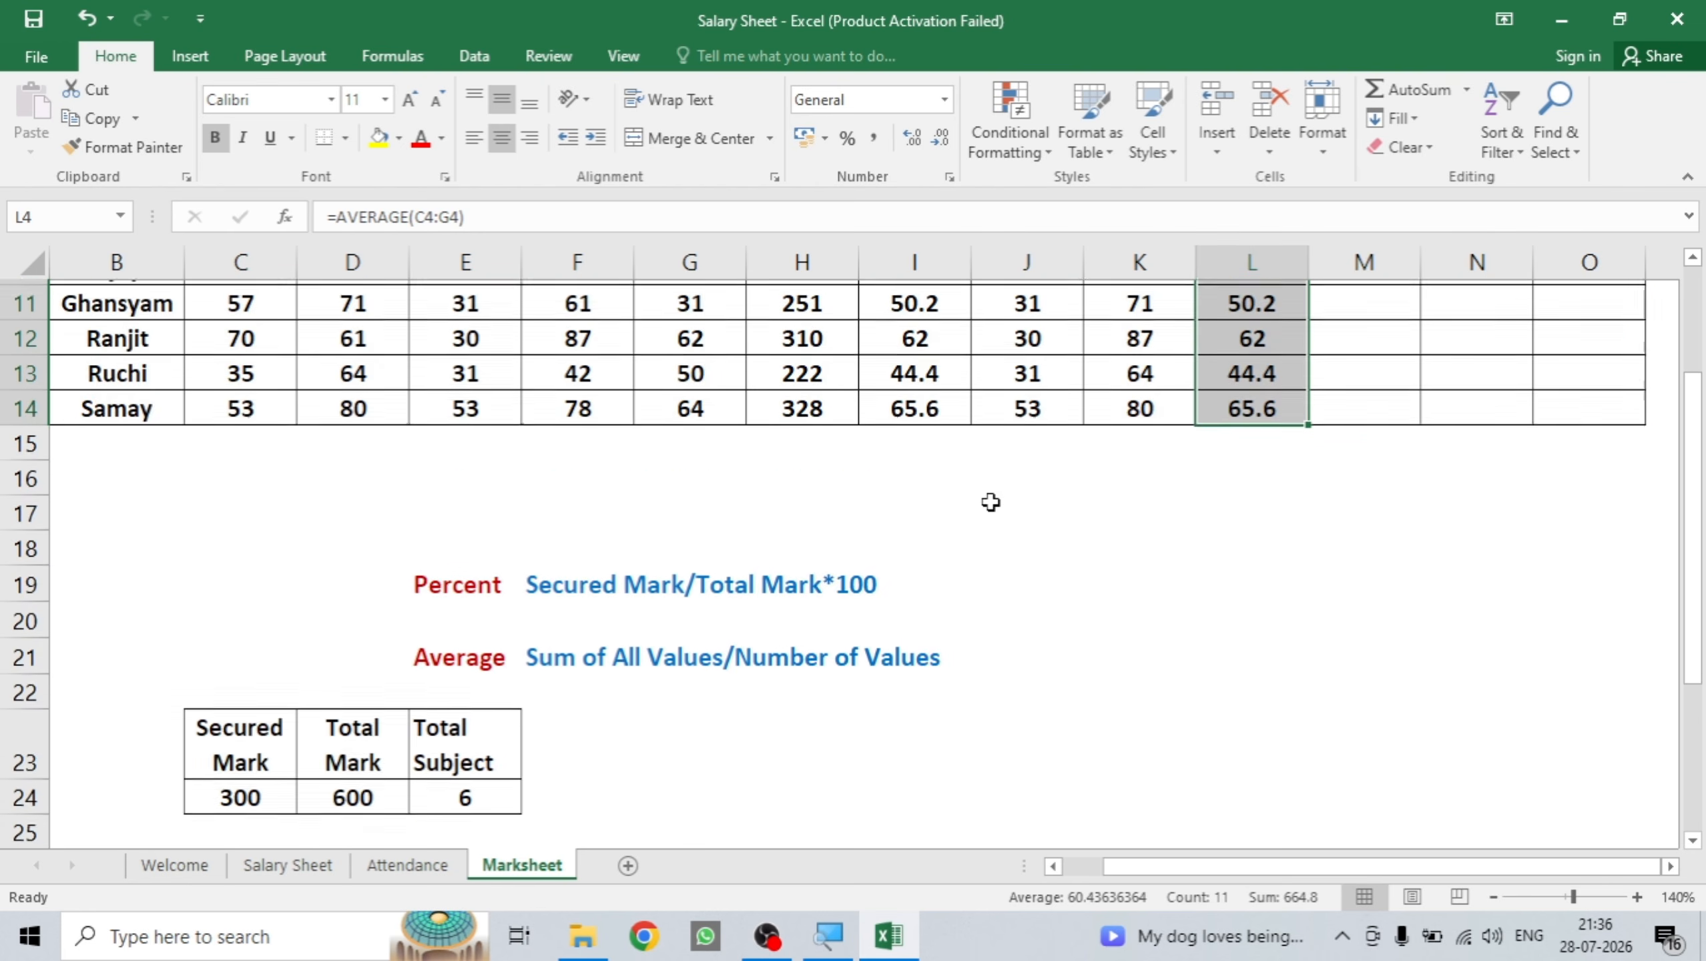
scroll(990, 502, "down", 2)
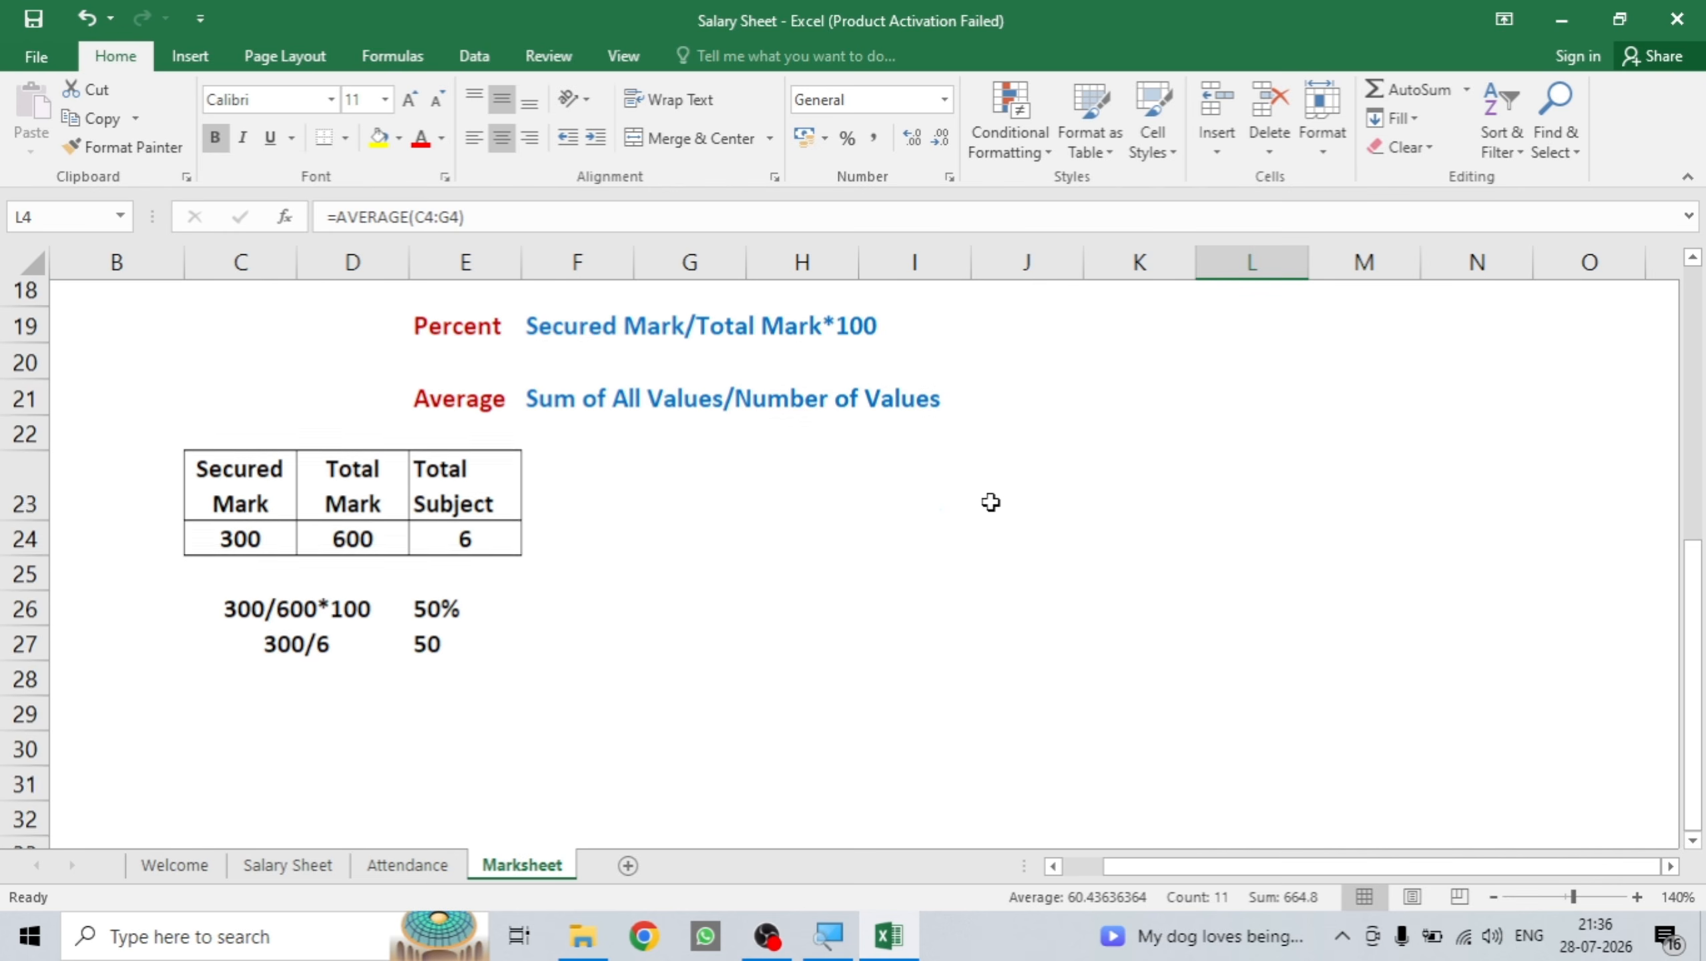
scroll(991, 502, "up", 1)
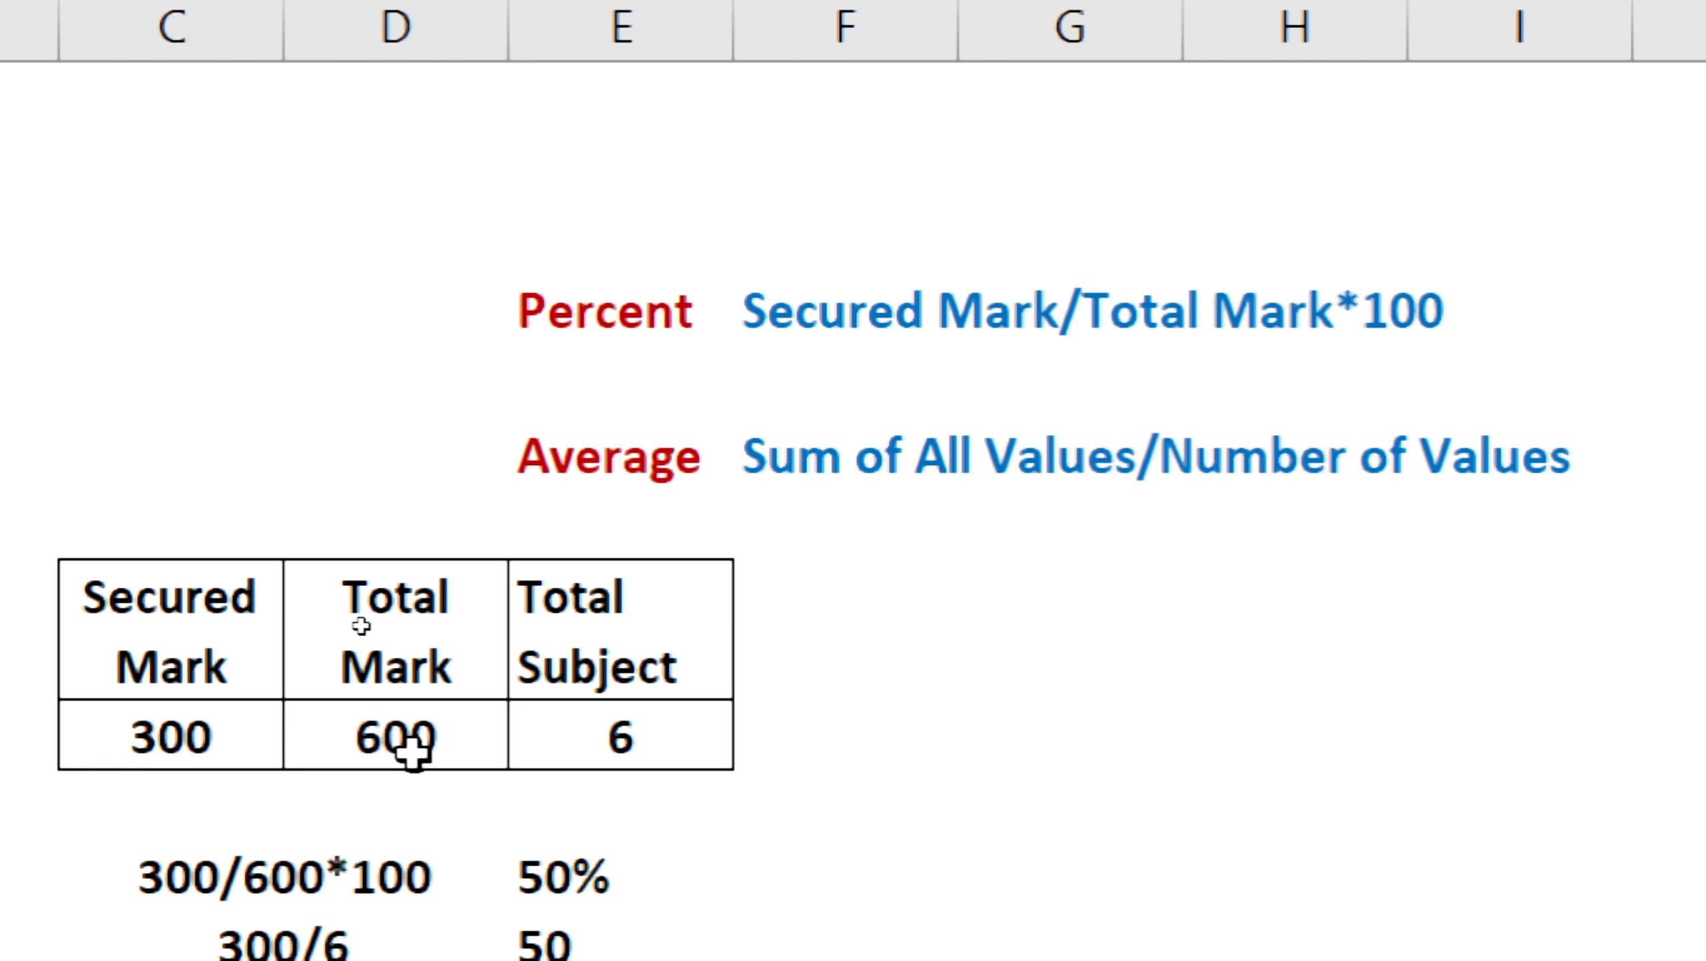
scroll(413, 750, "down", 1)
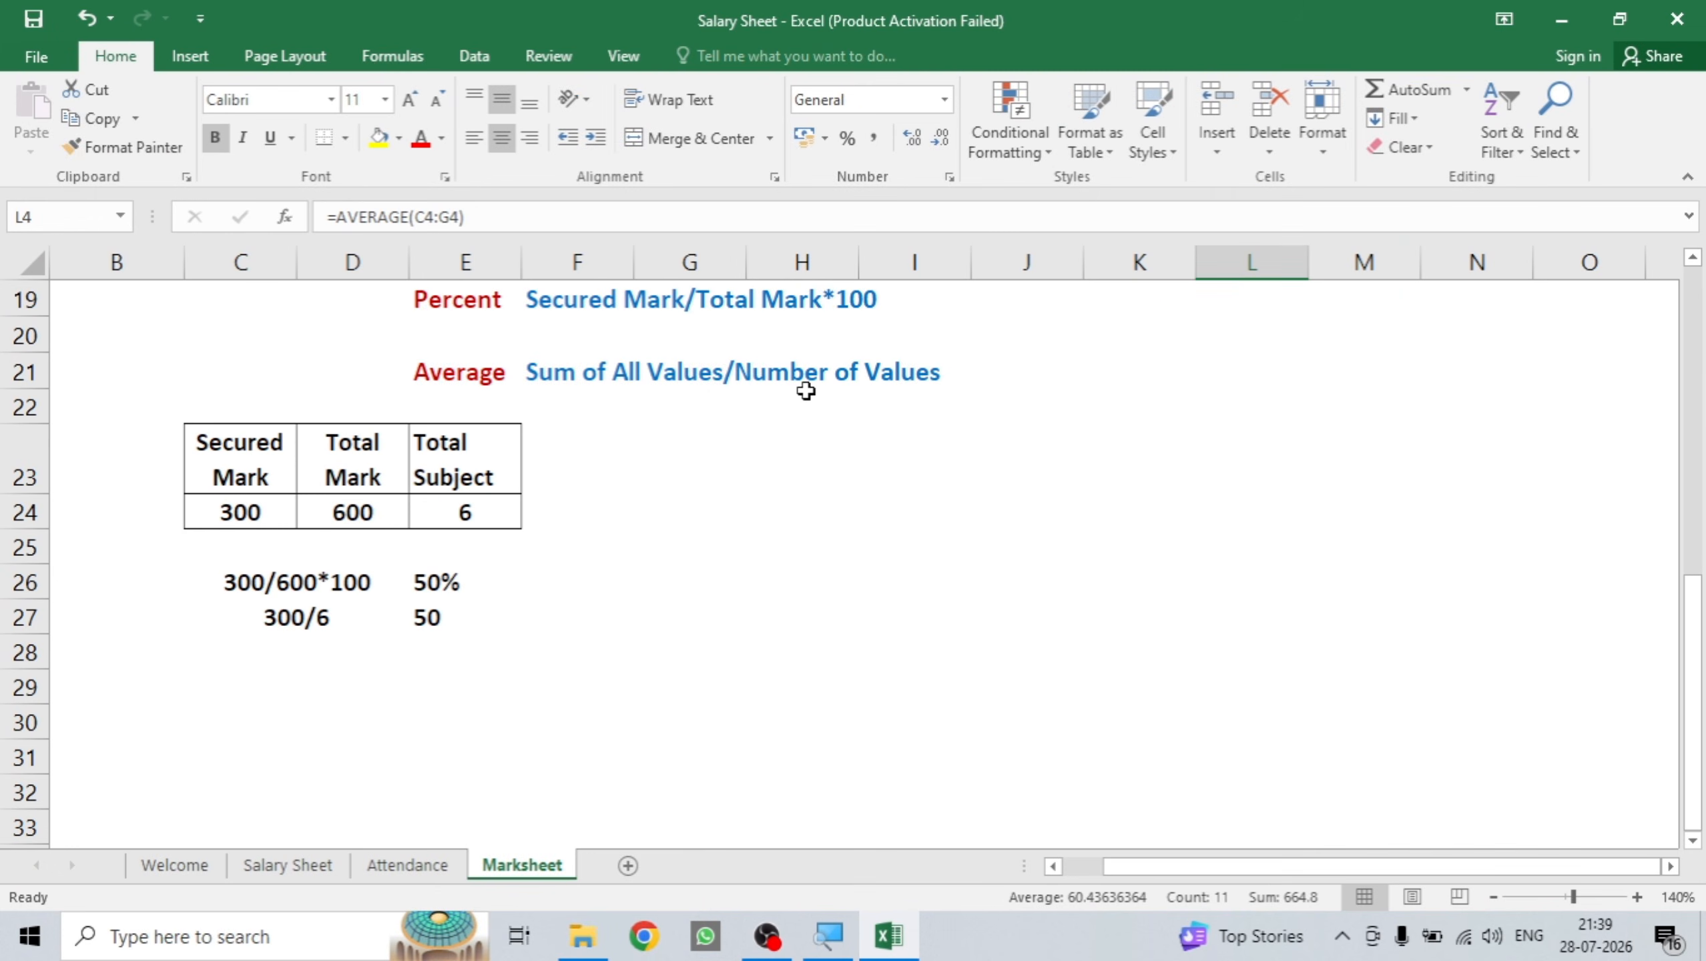
scroll(805, 391, "up", 6)
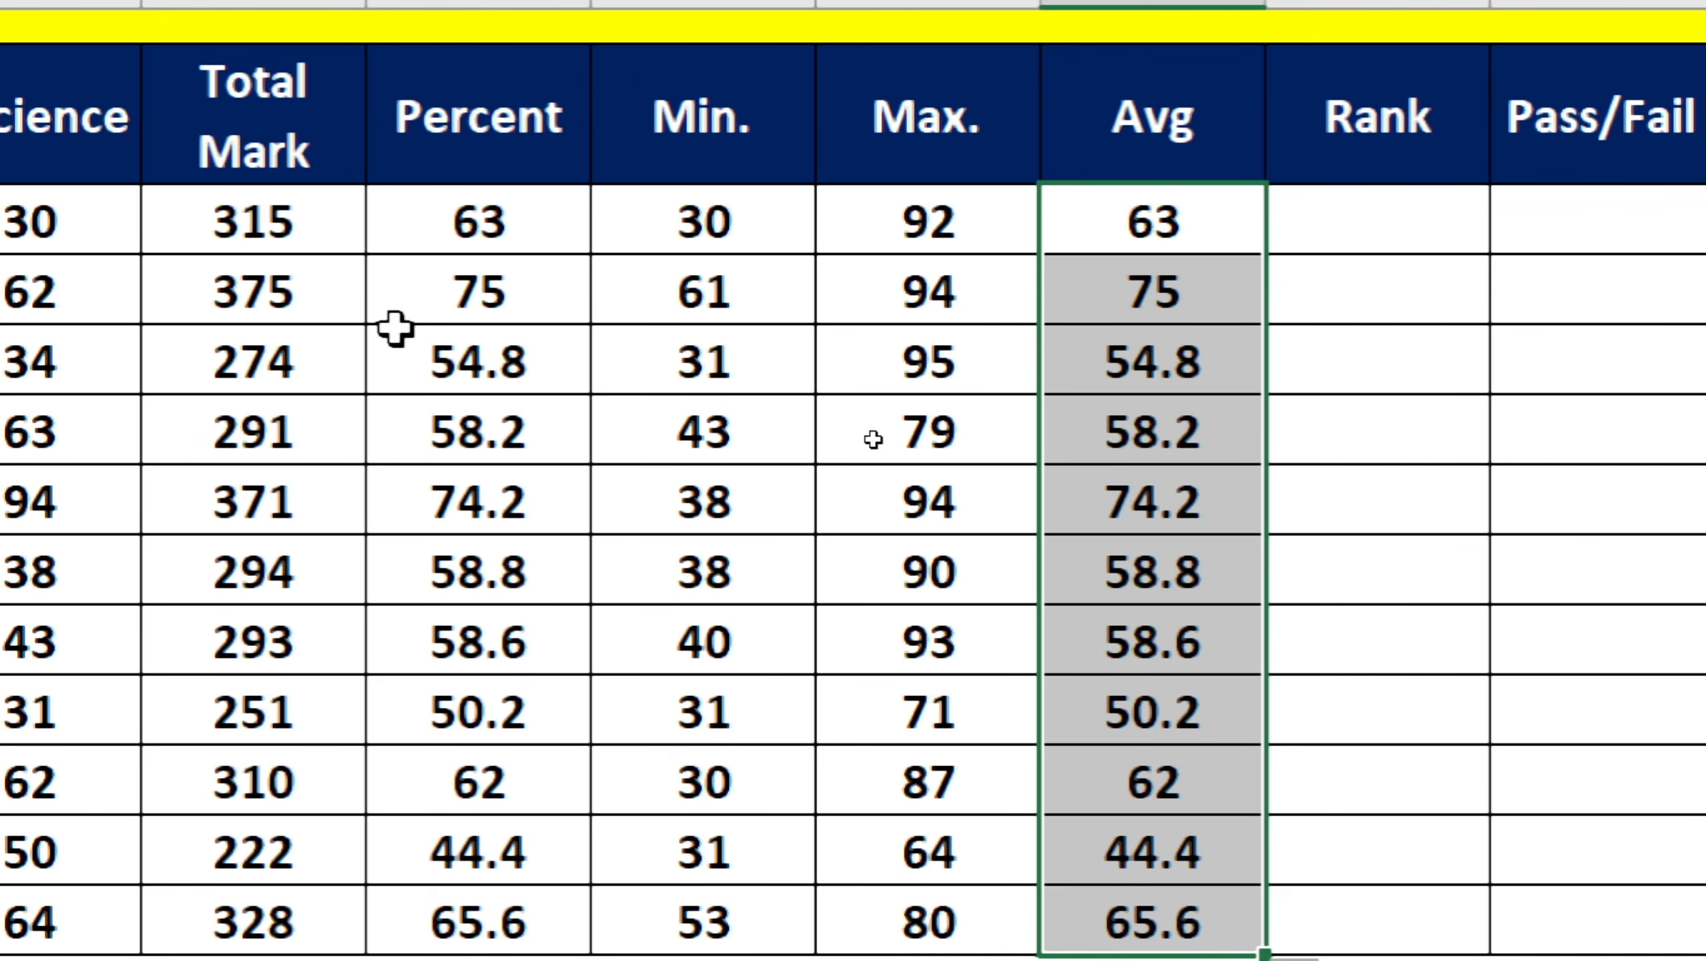
Start a RANK formula in M4 that ranks the first Percent value I4.
left_click(522, 222)
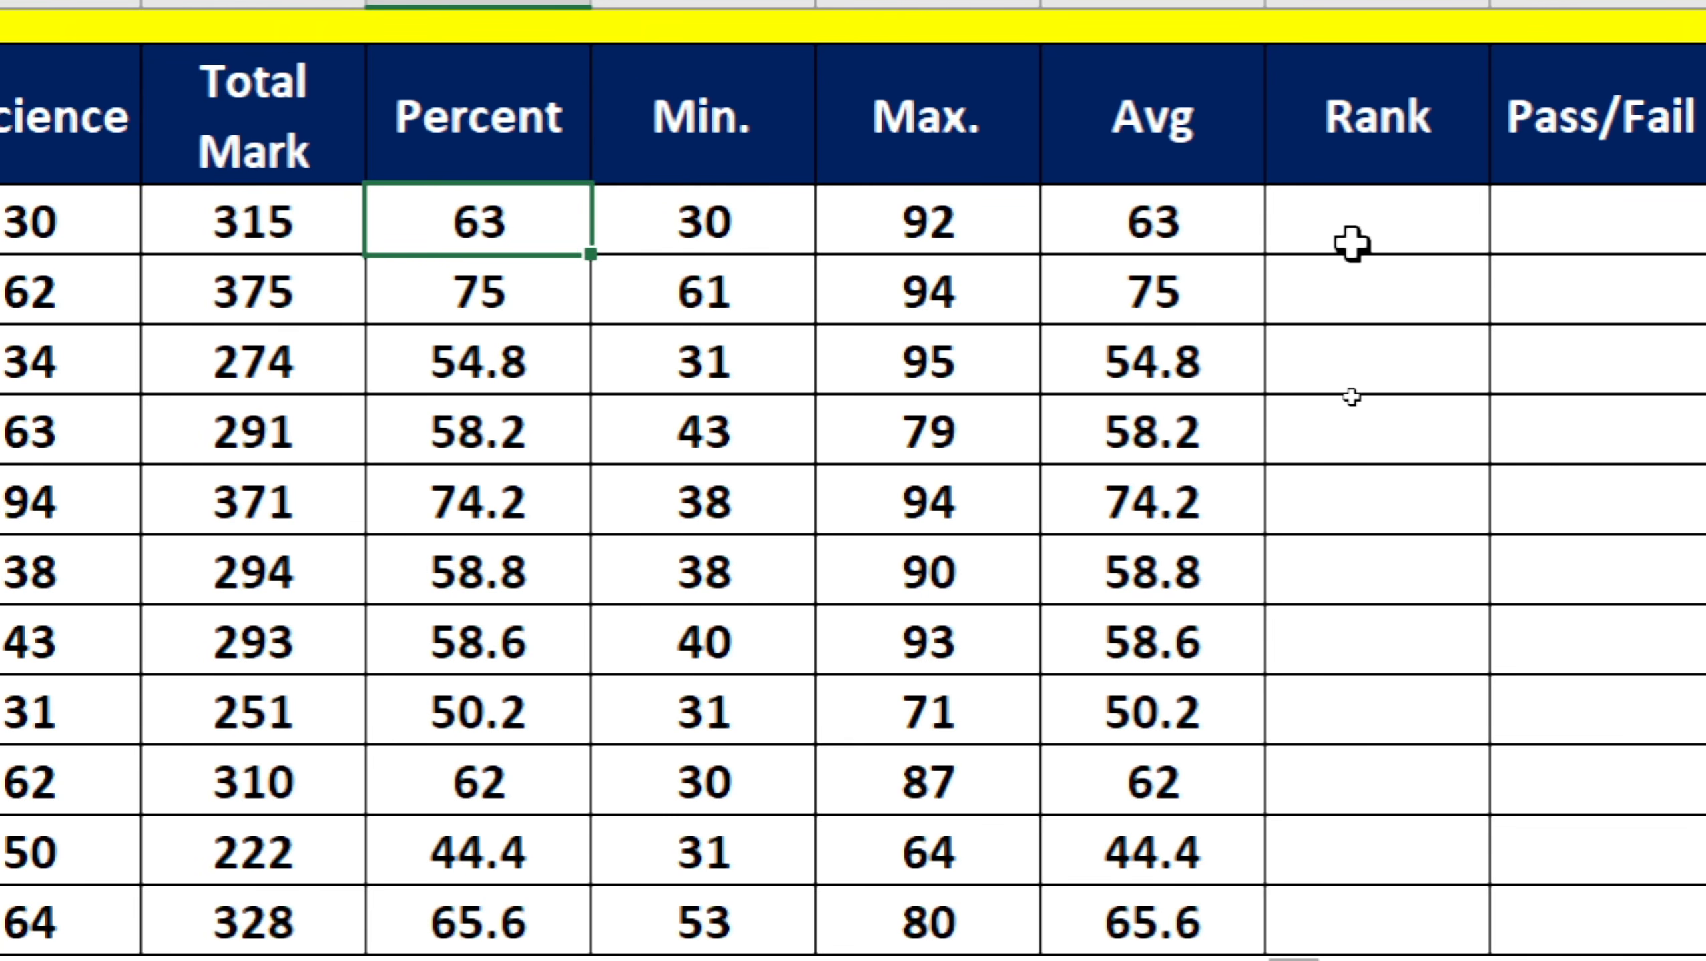
scroll(329, 824, "down", 1)
scroll(328, 824, "up", 2)
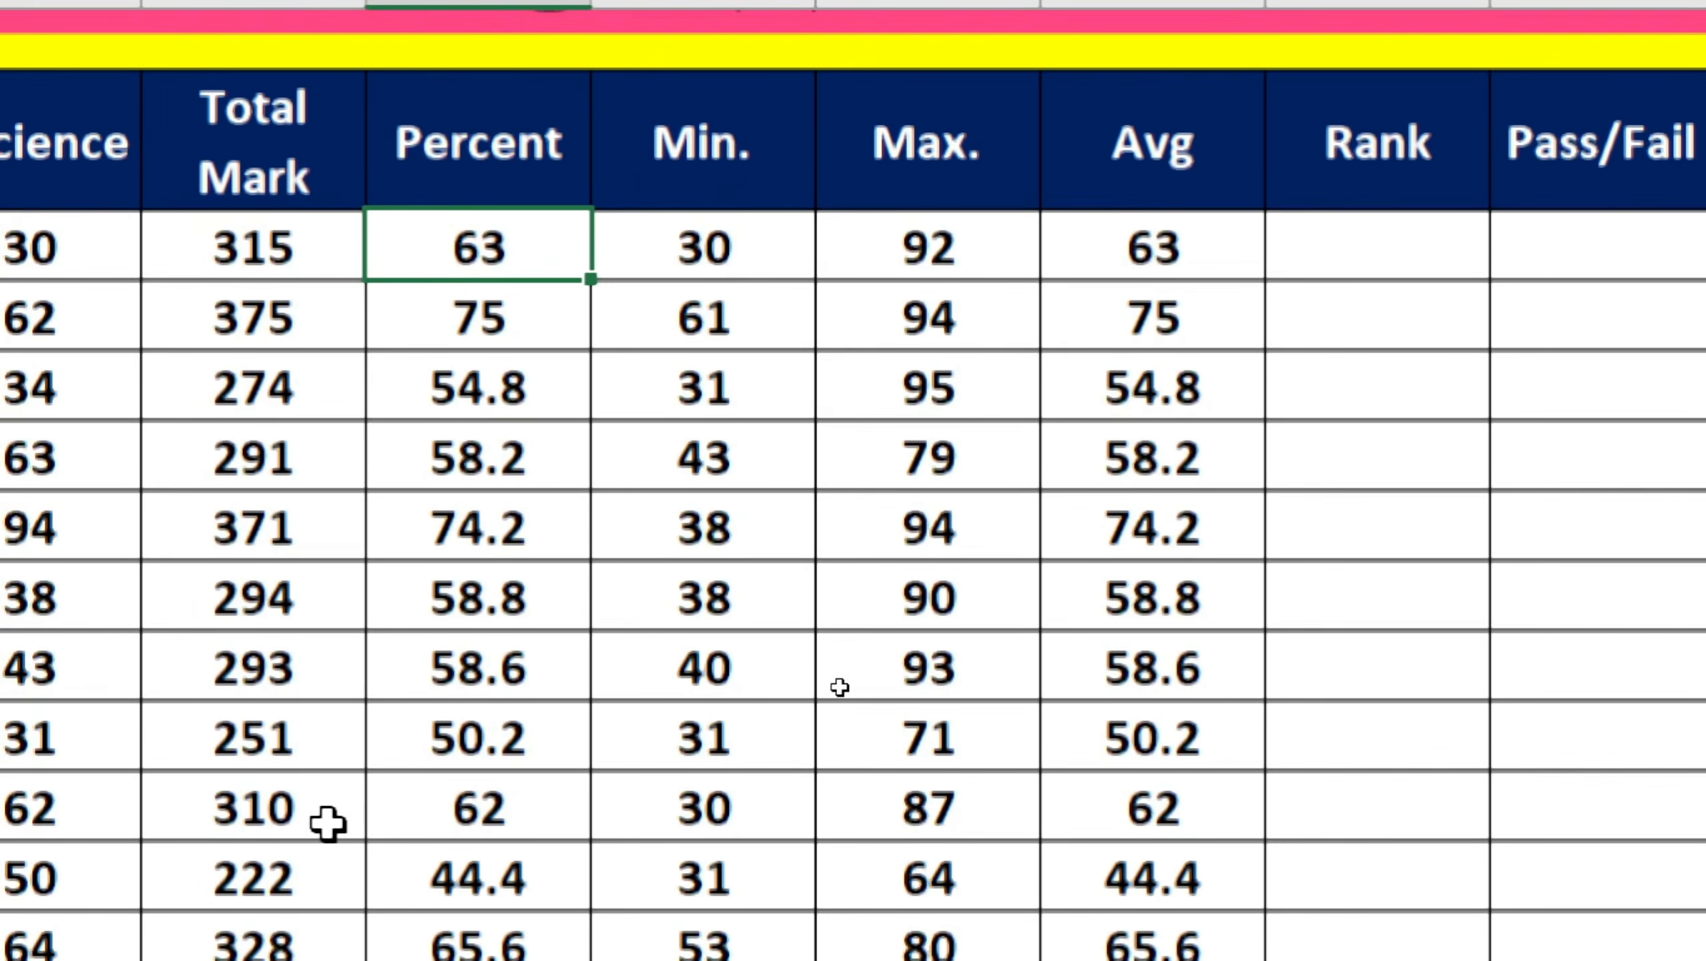
scroll(329, 824, "down", 1)
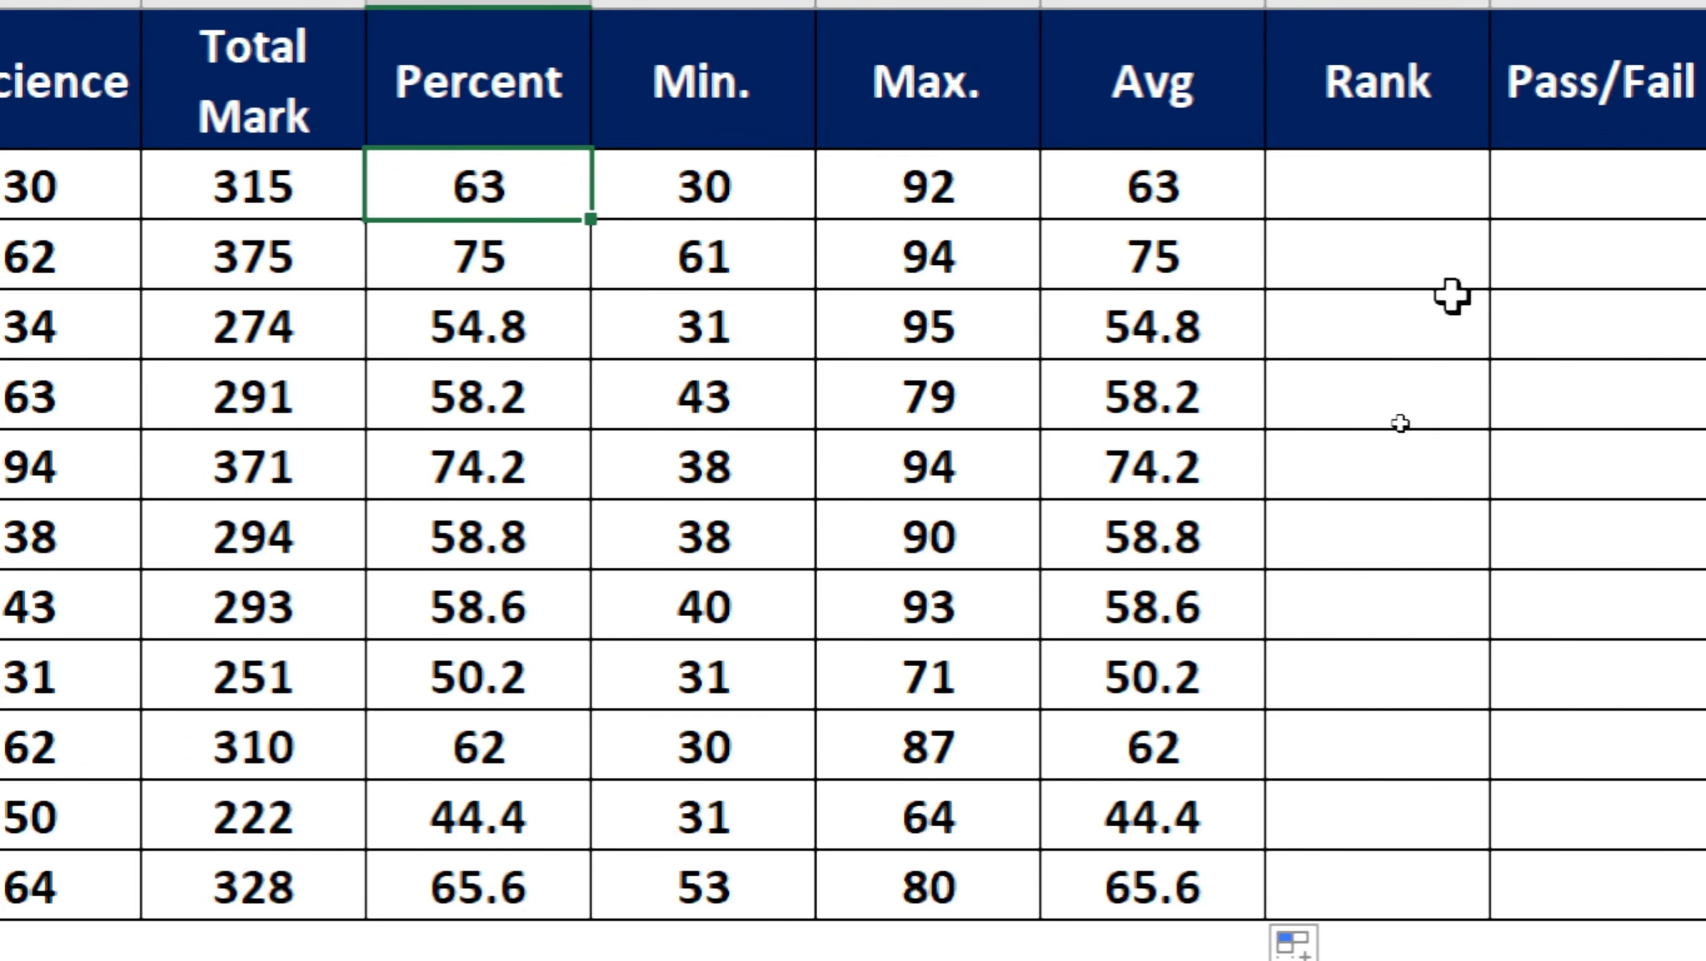
left_click(1327, 196)
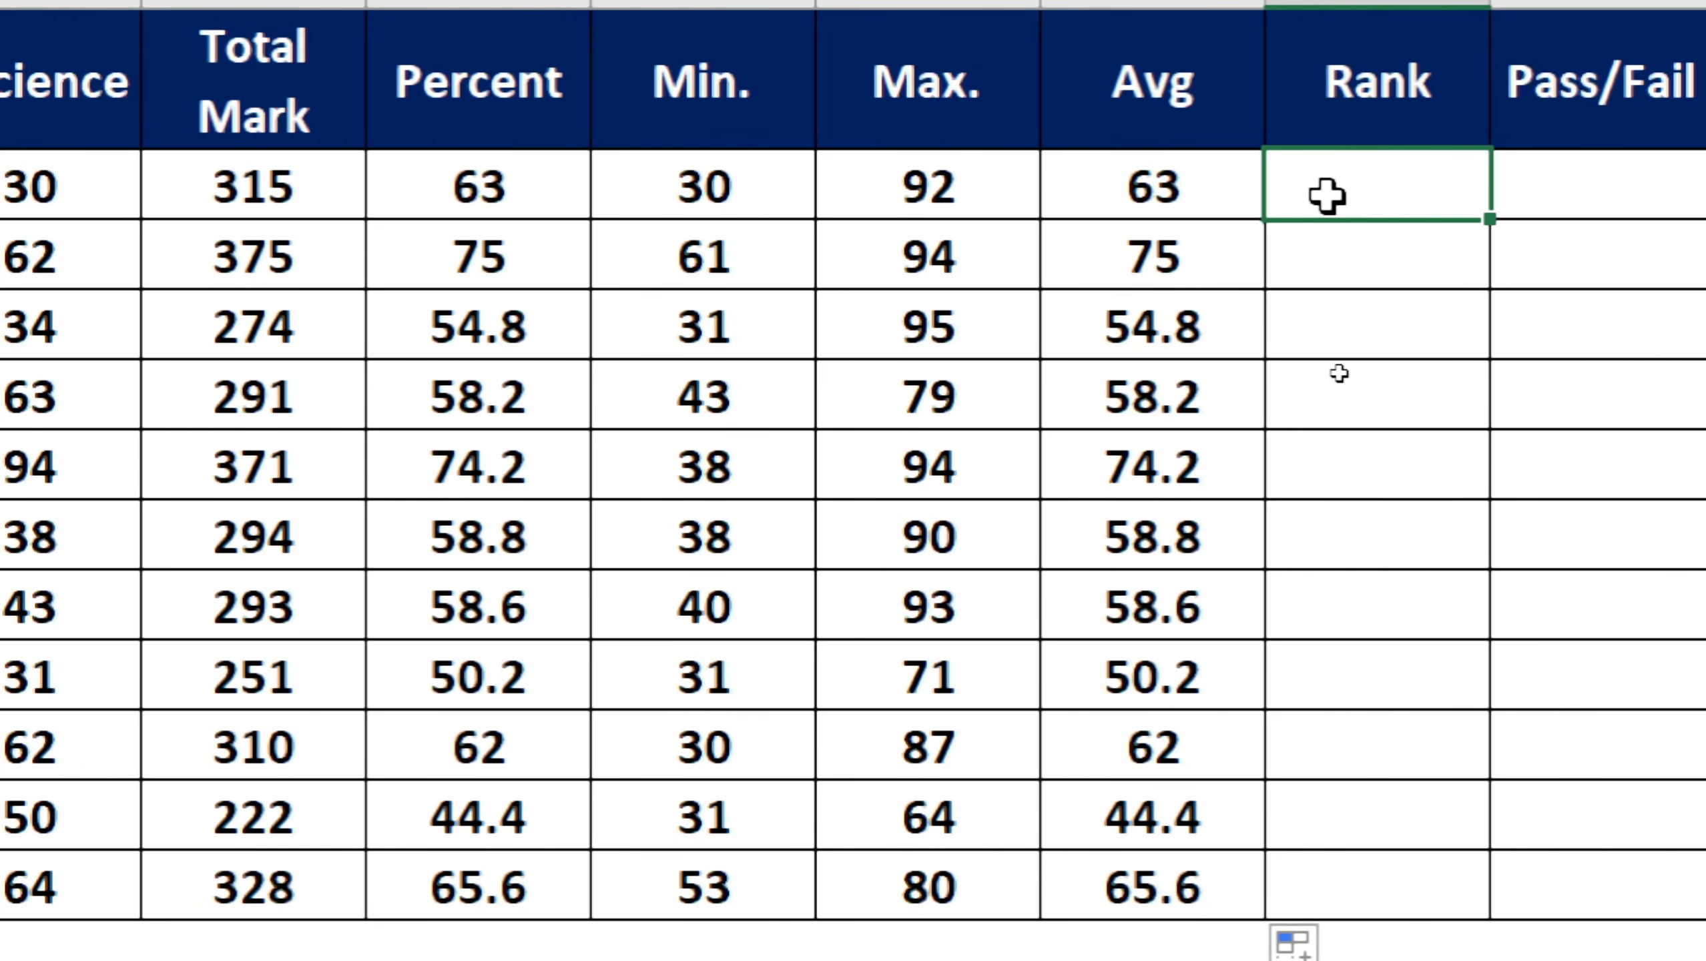
type("=")
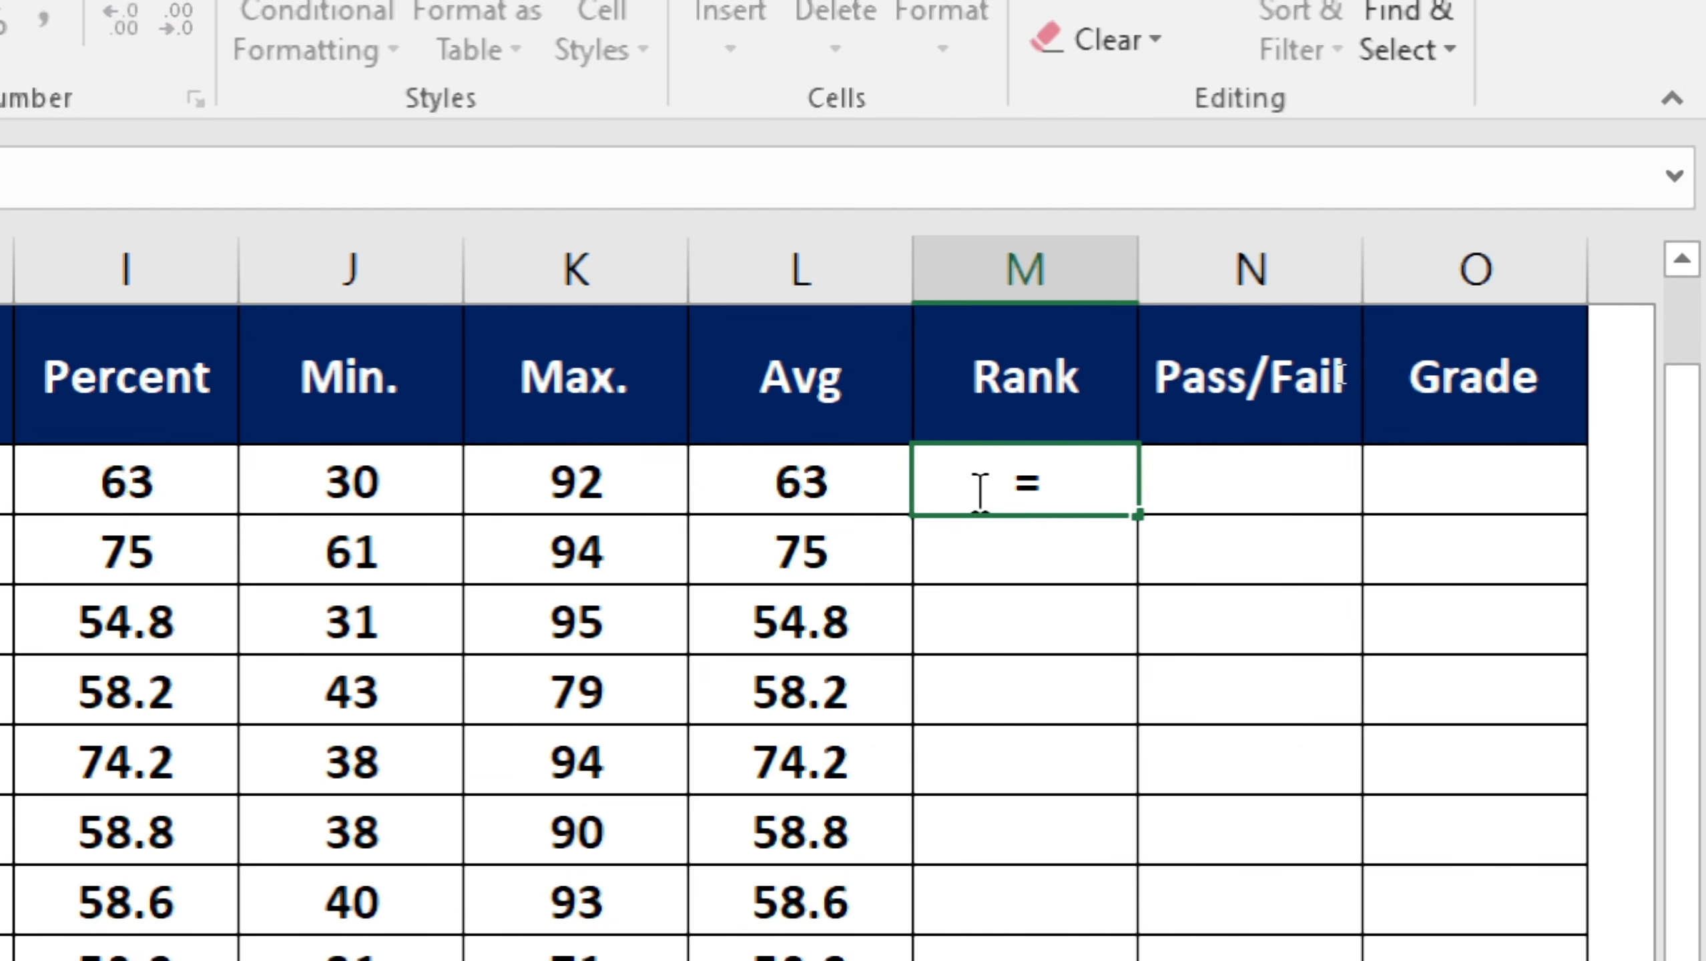
type("ran")
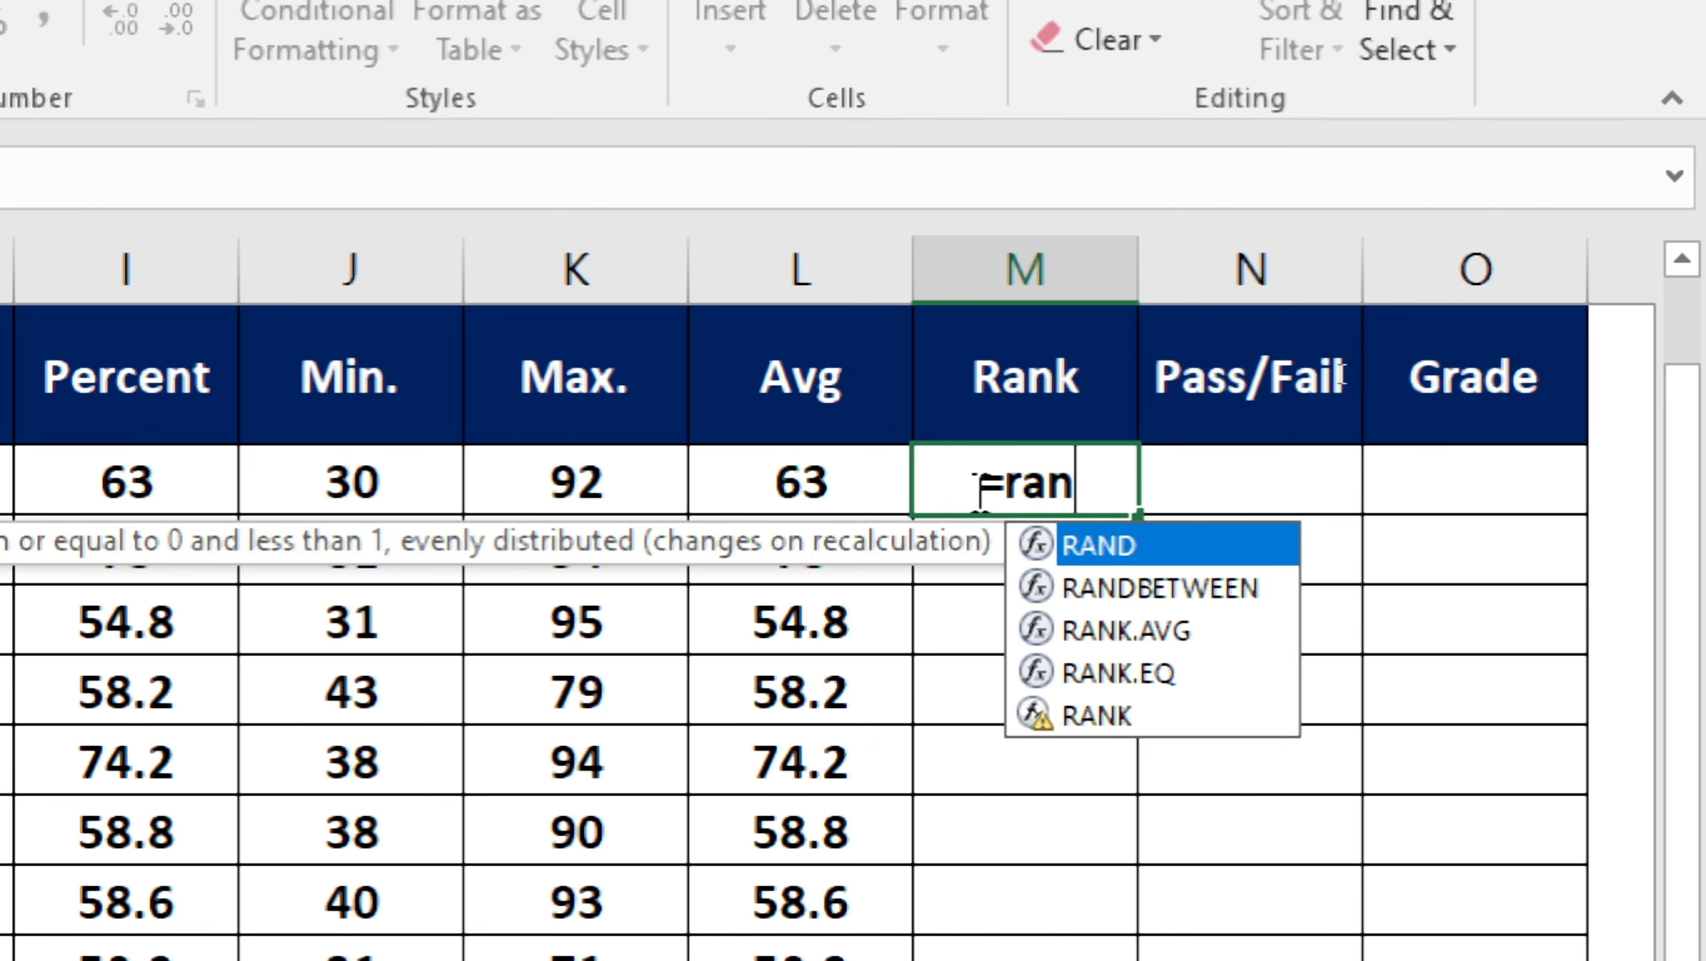
type("k")
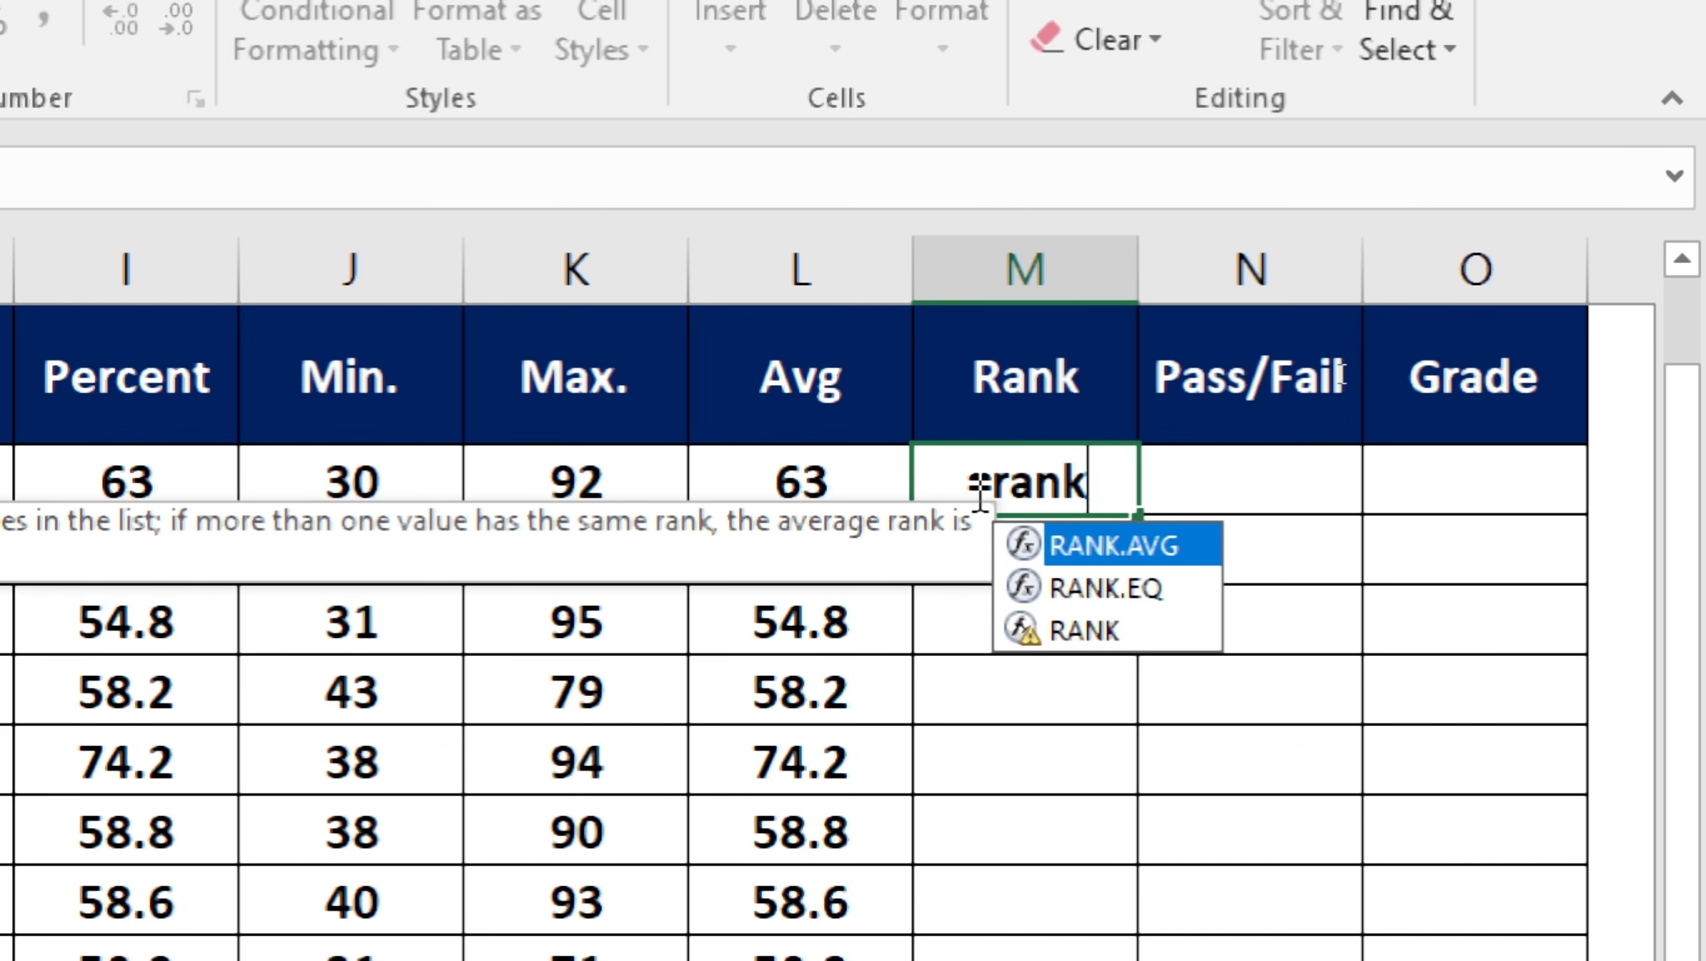
type("(")
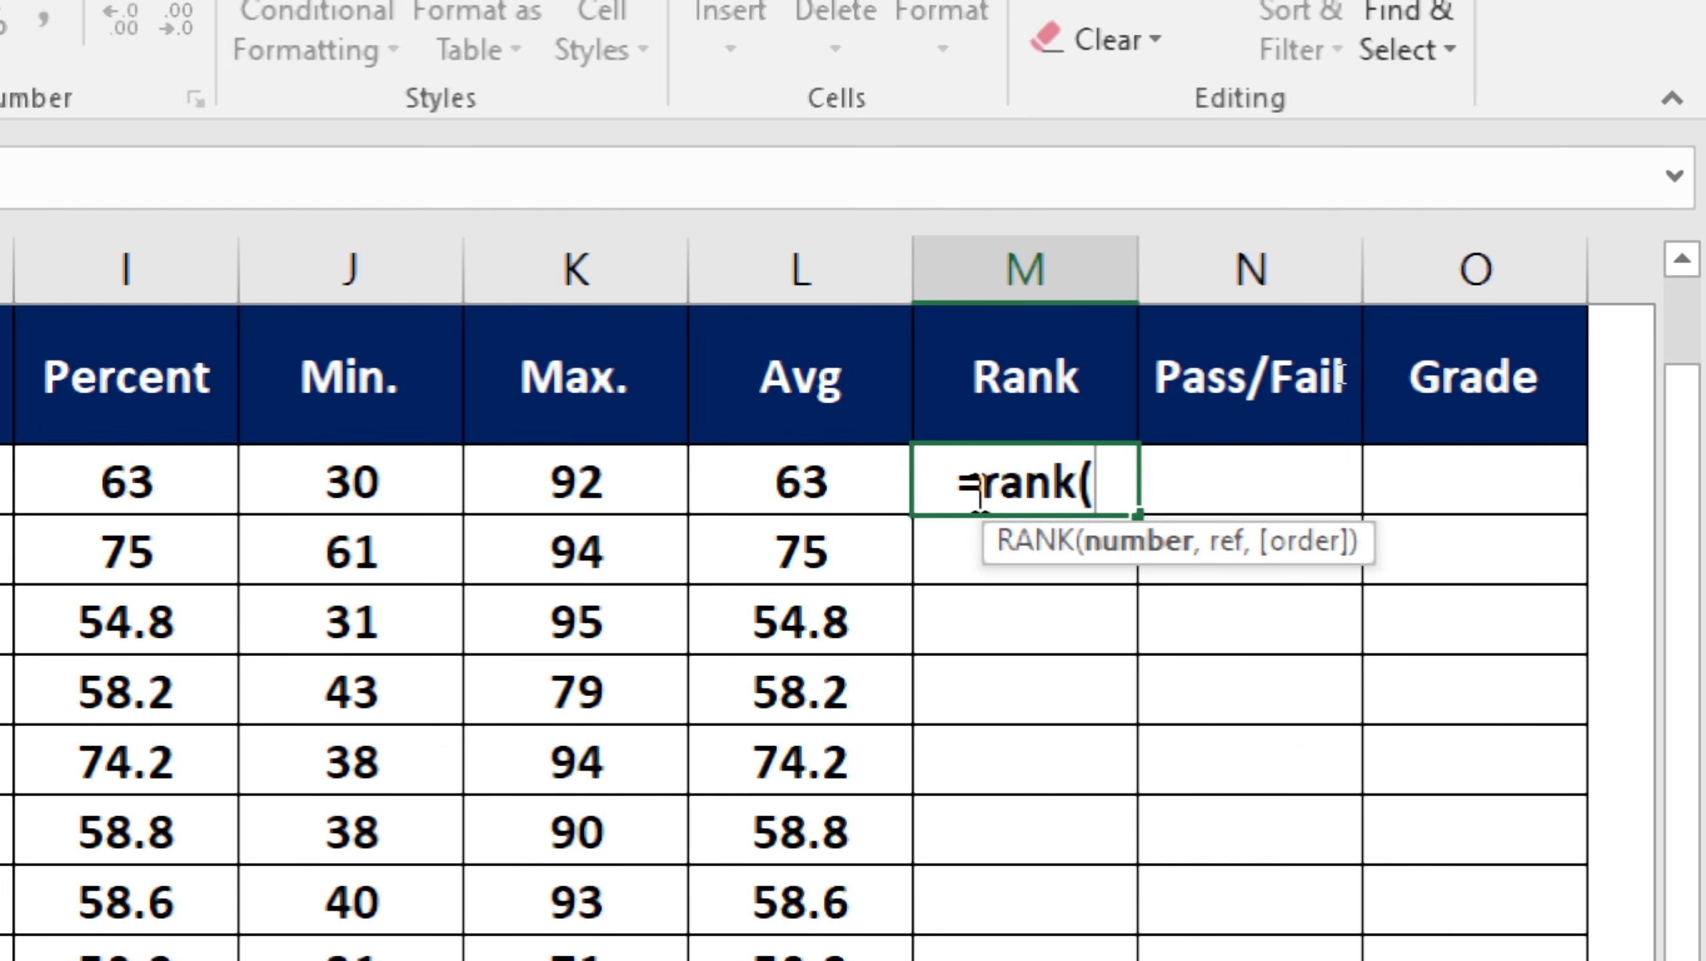
left_click(980, 494)
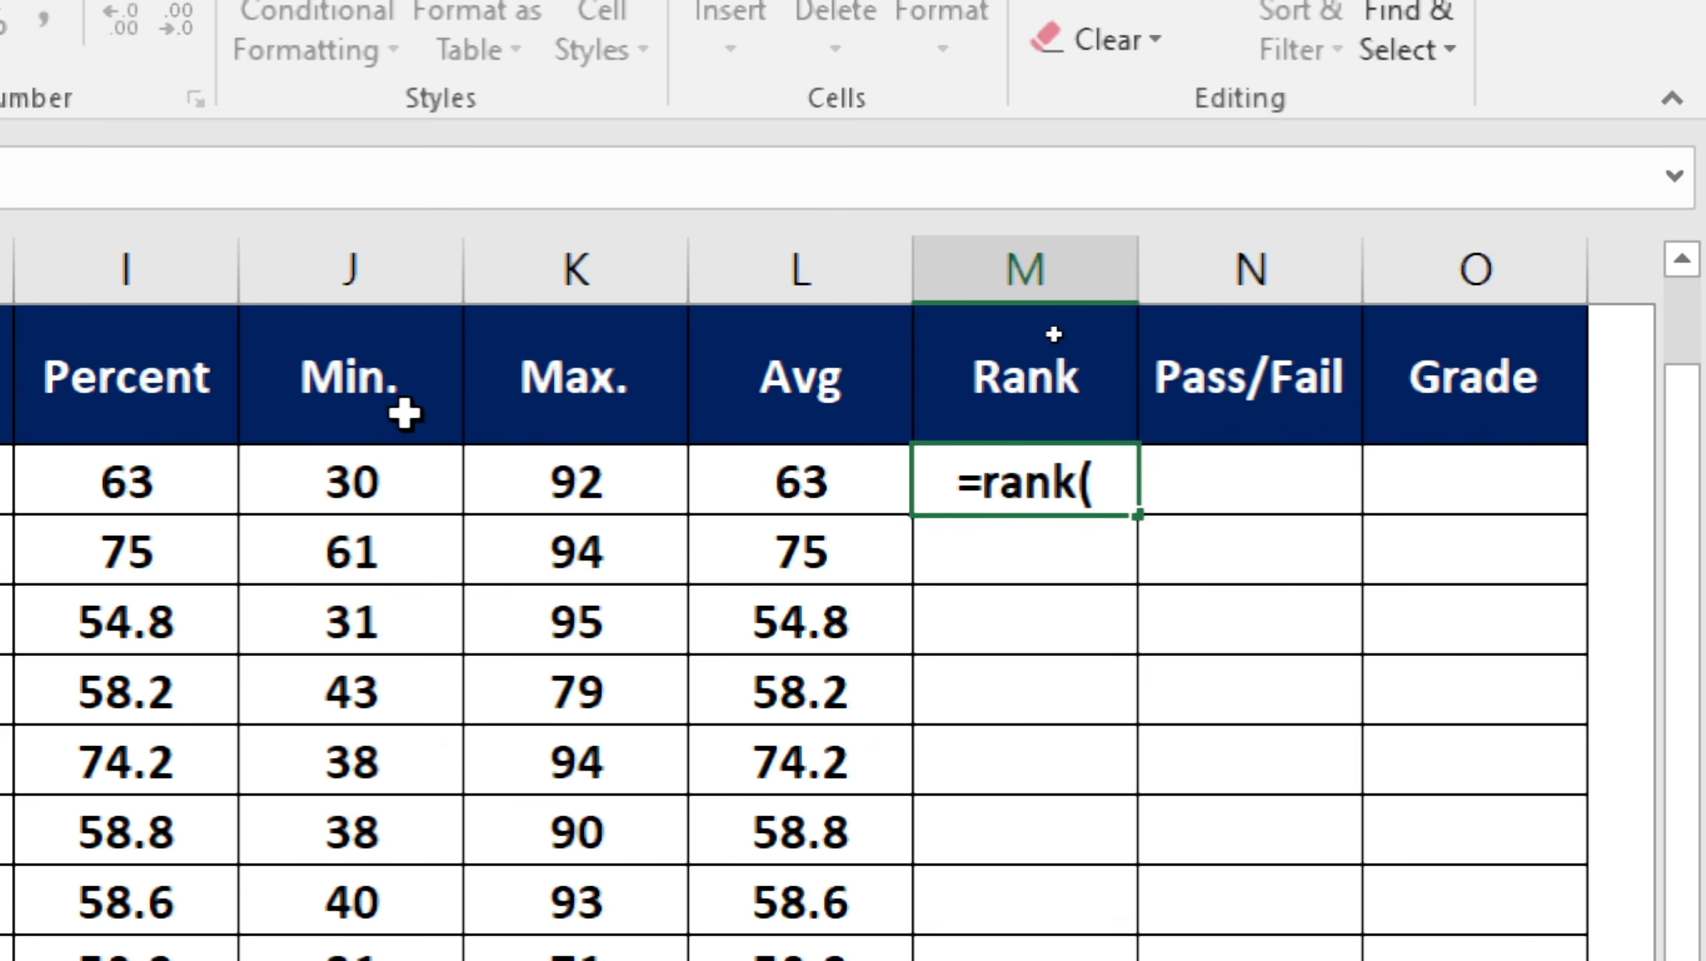
left_click(115, 487)
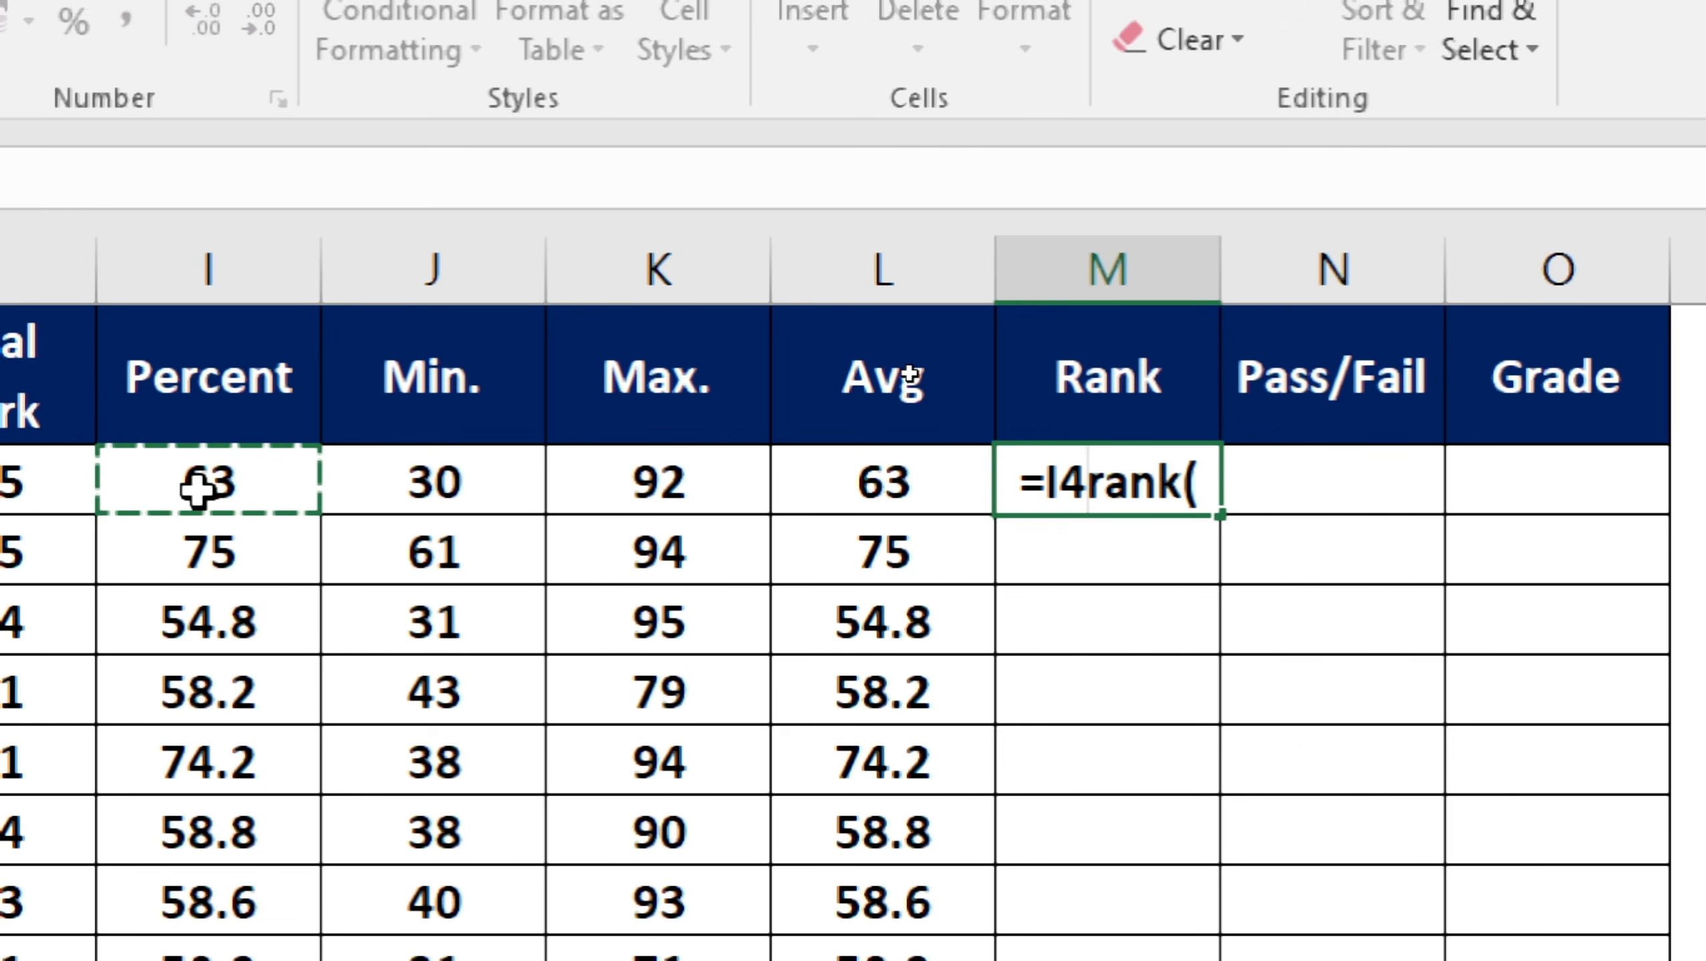
key("BackSpace")
key("BackSpace")
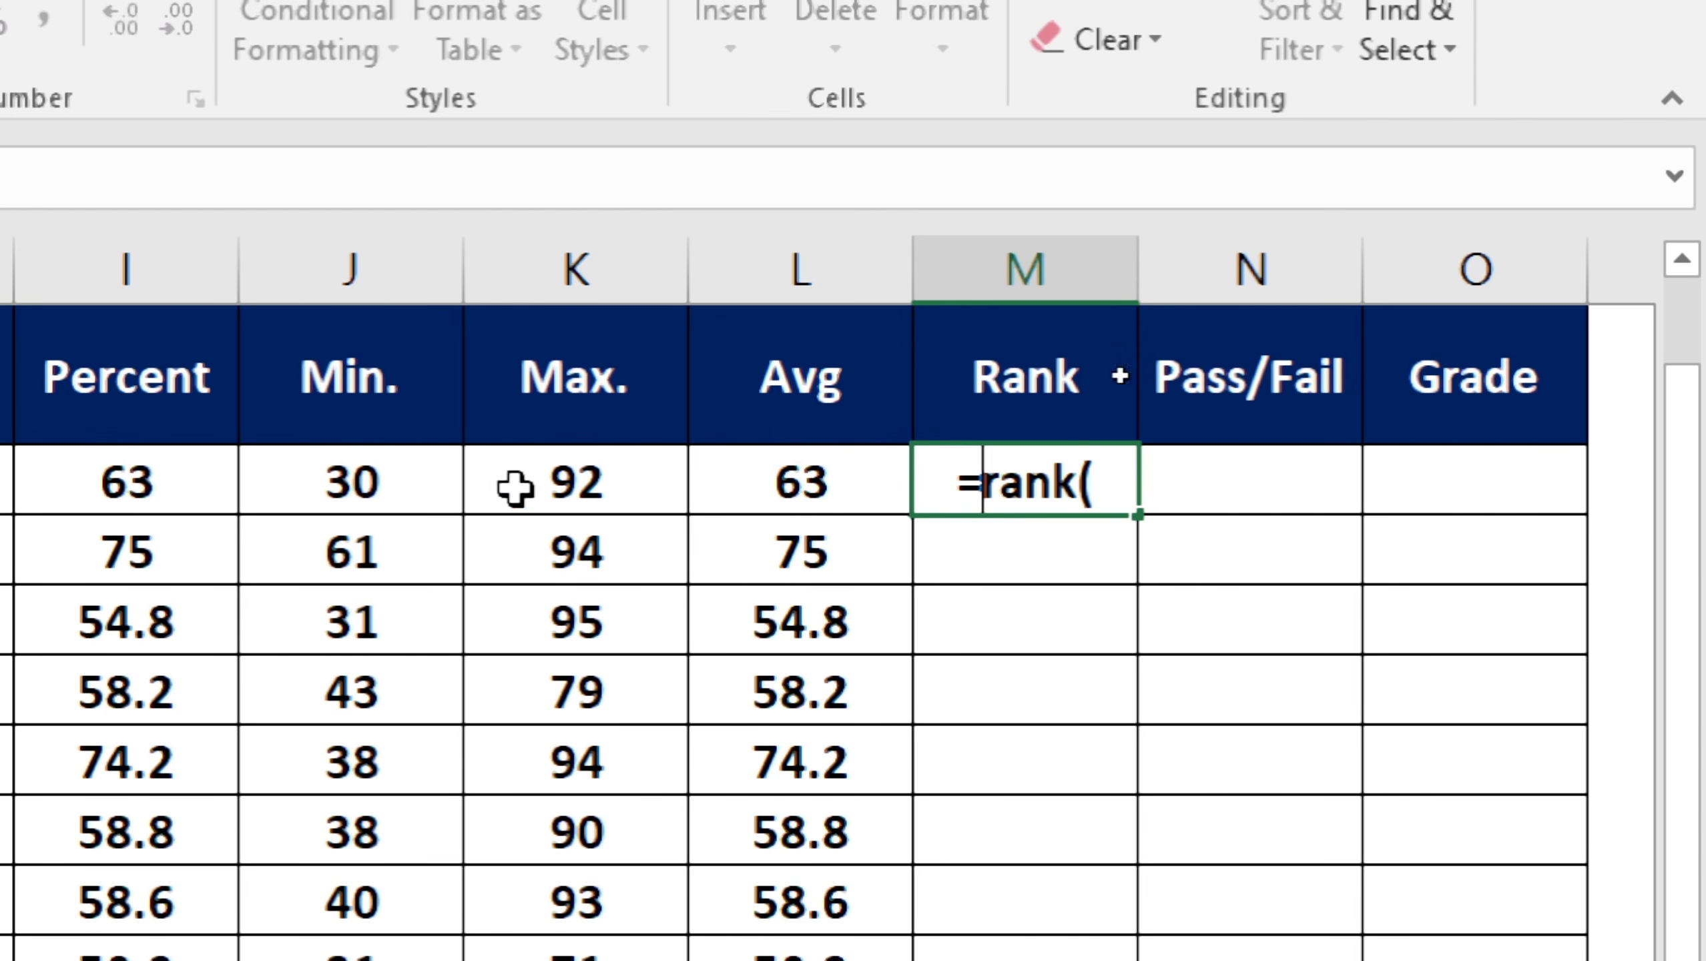
left_click(113, 176)
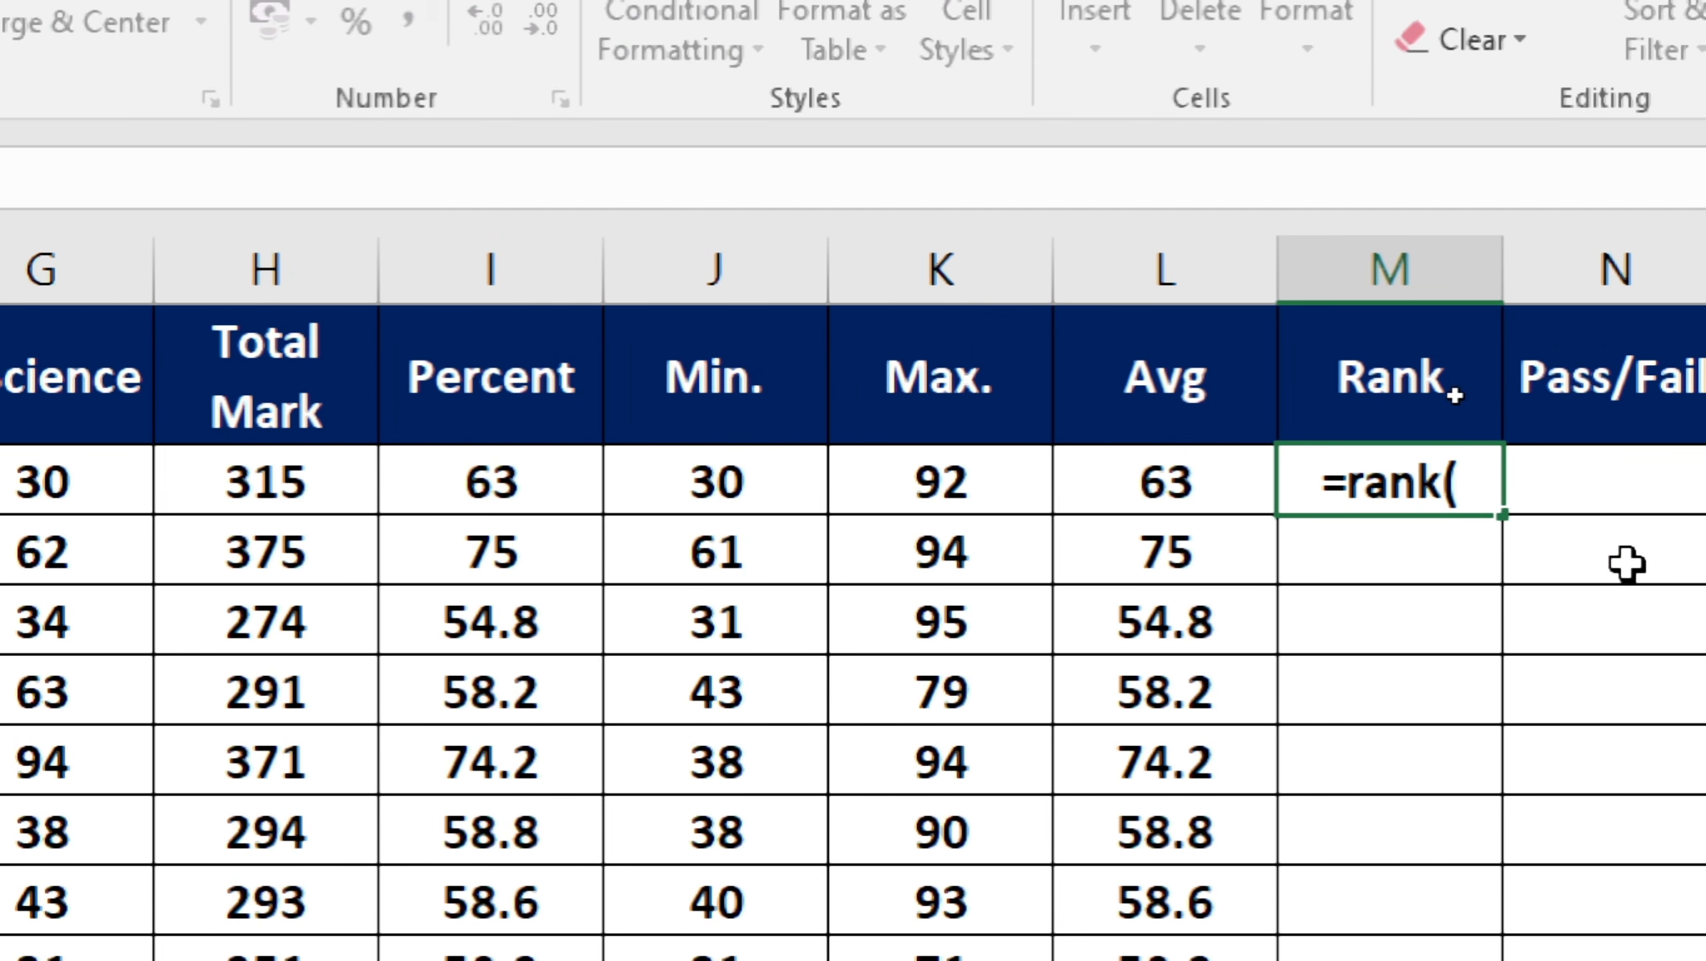
left_click(1475, 482)
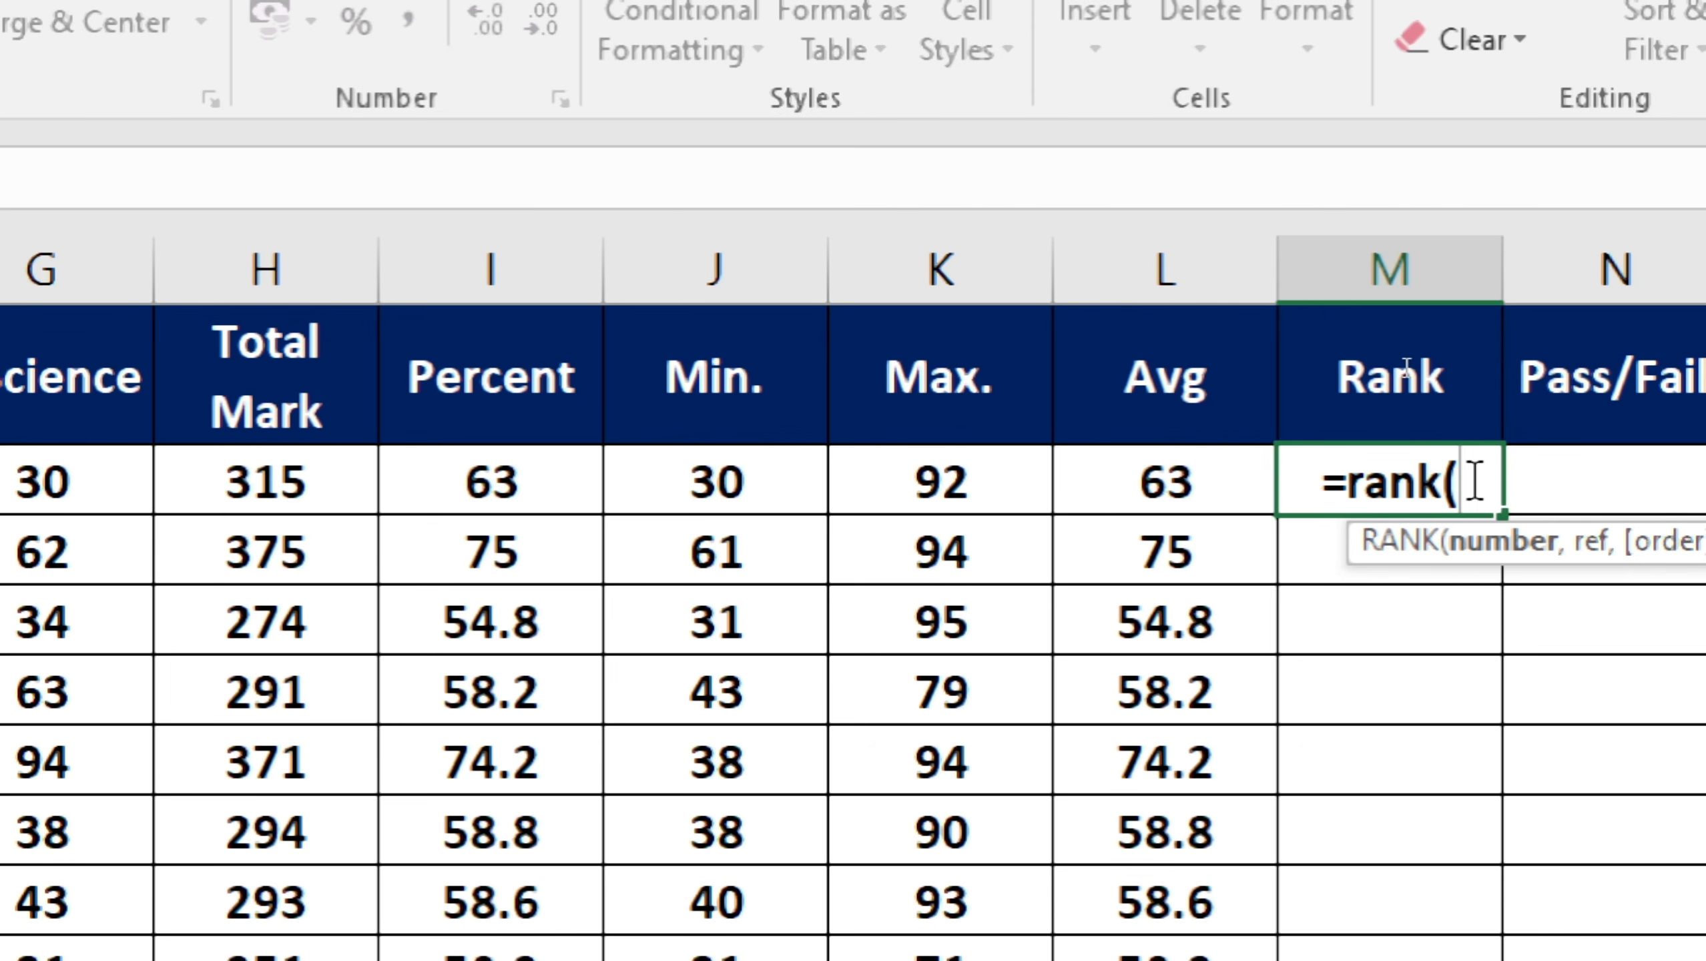
left_click(511, 470)
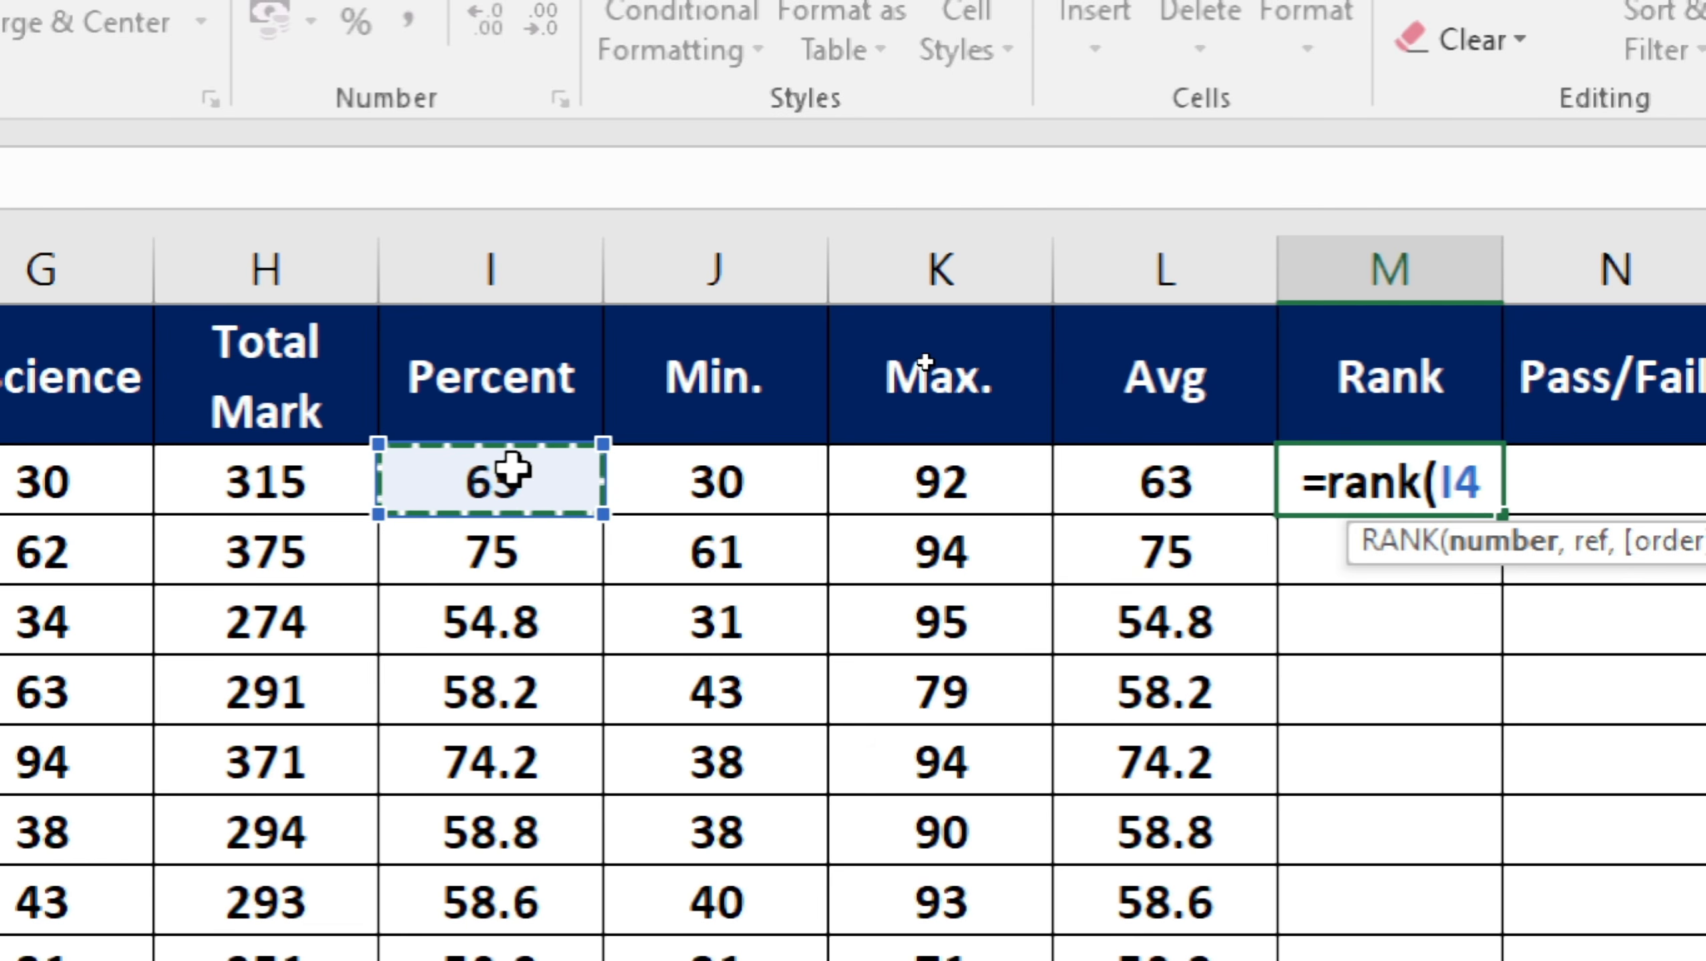
Complete =RANK(I4,$I$4:$I$14), fill it down to M14, and check L11 and M5.
type(",")
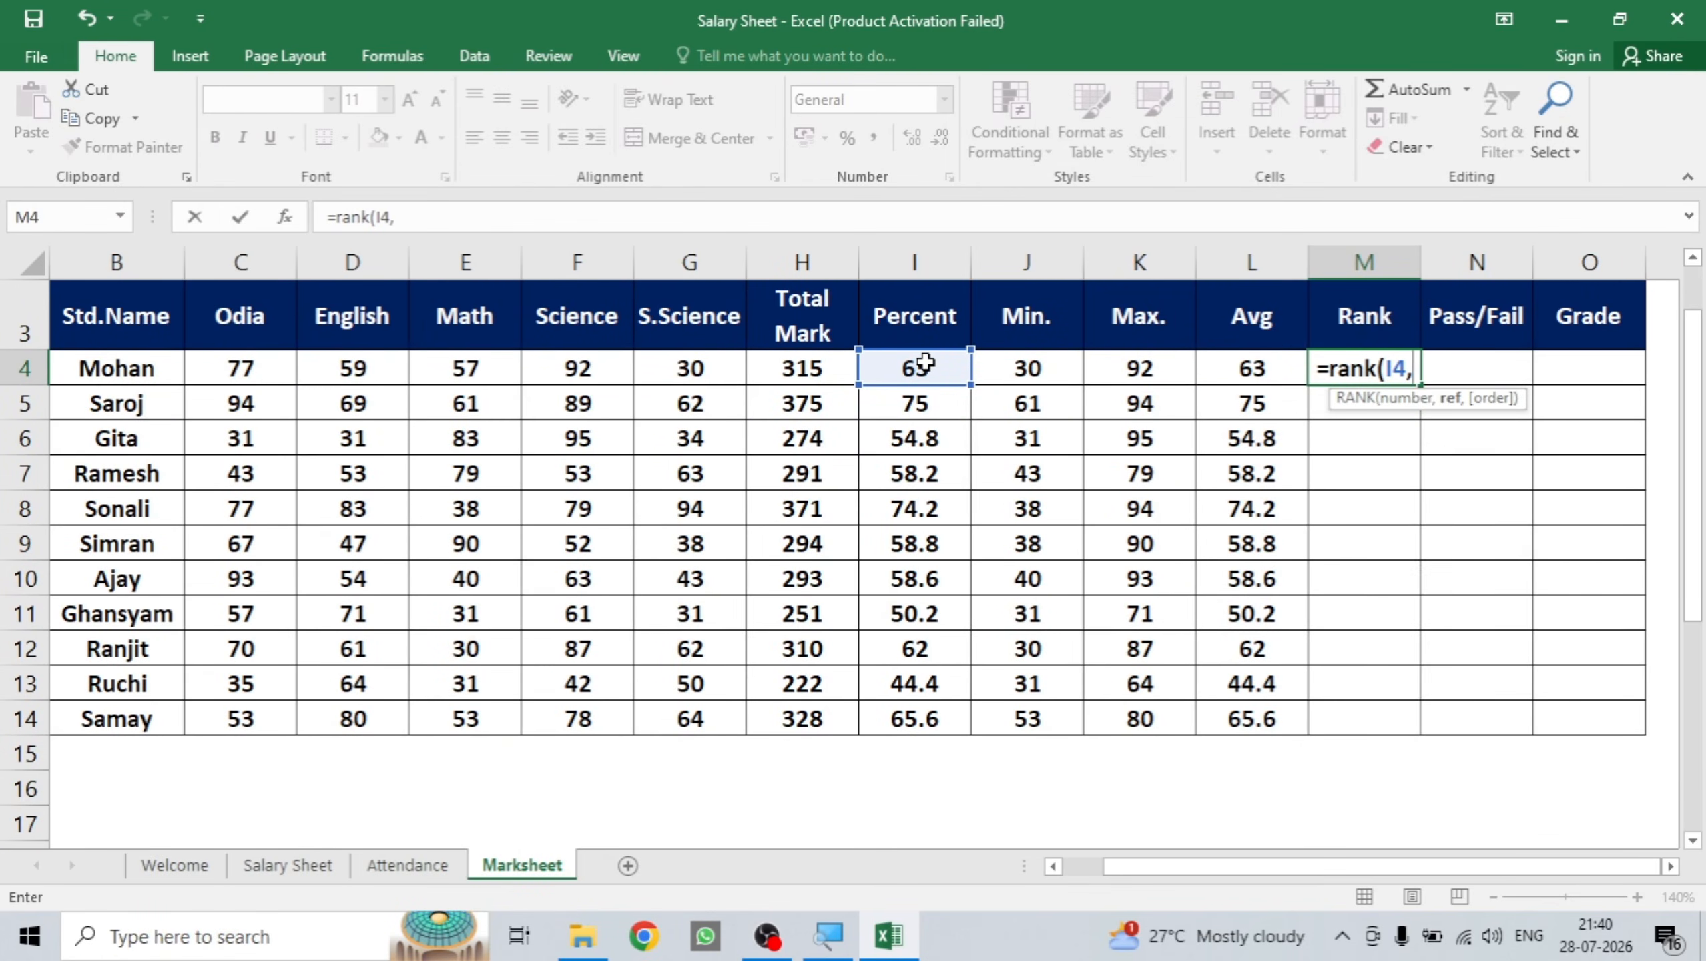
left_click_drag(917, 370, 941, 710)
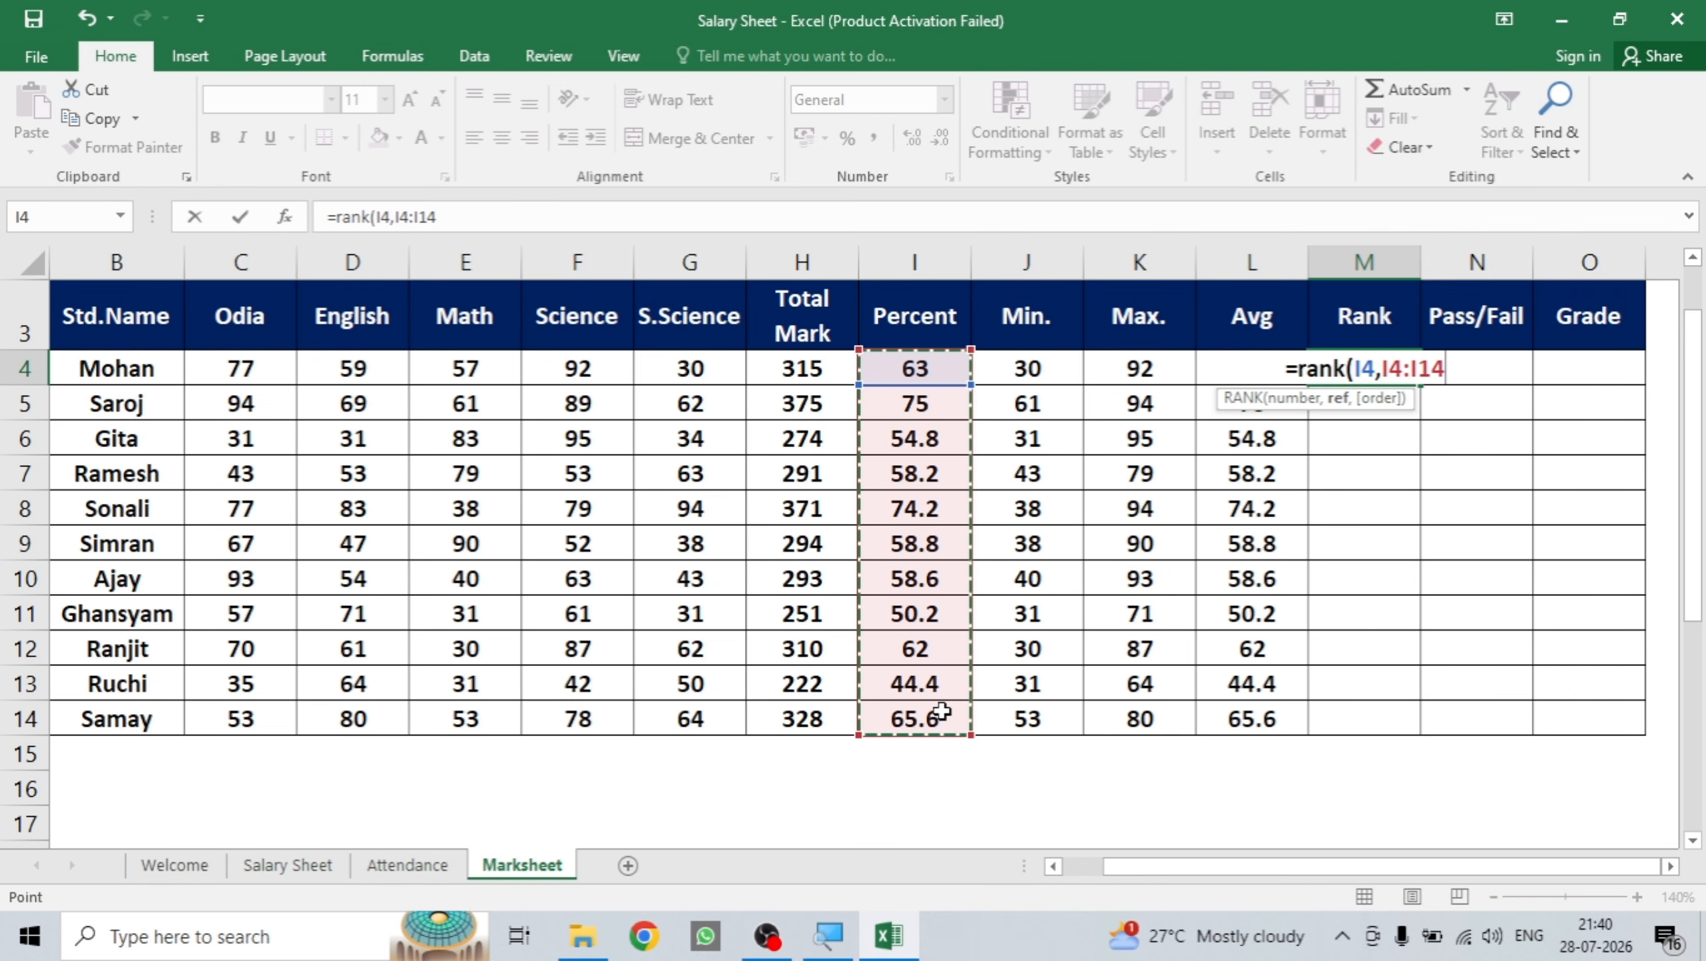
key("F4")
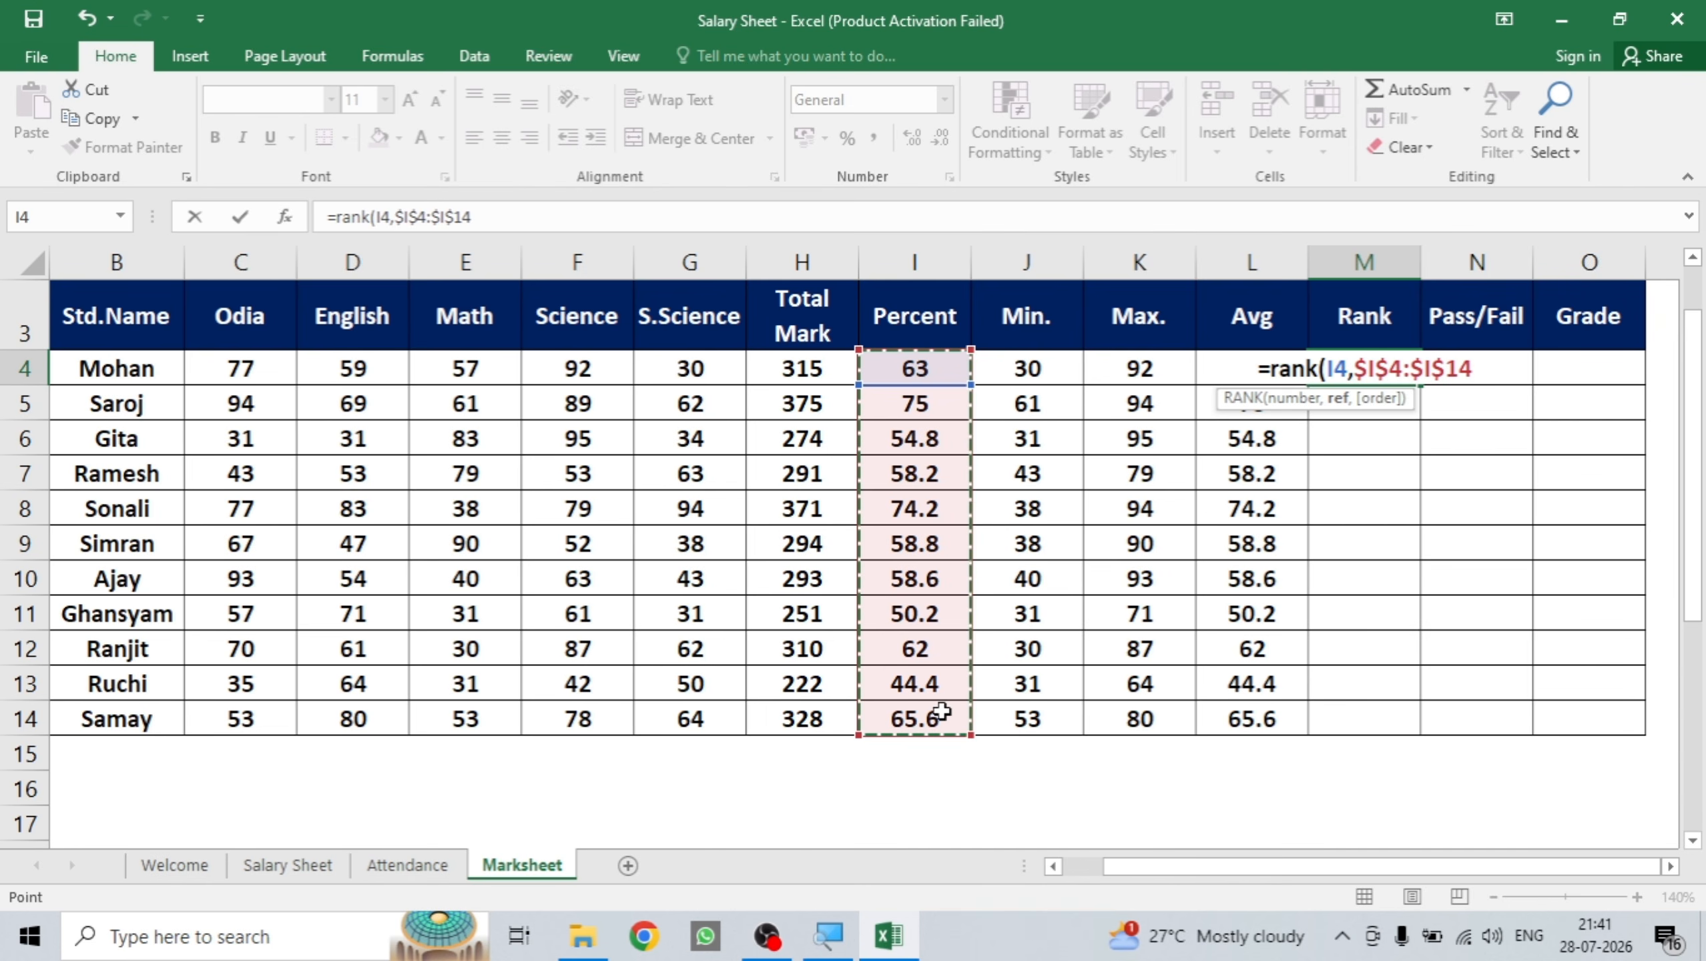
type(")")
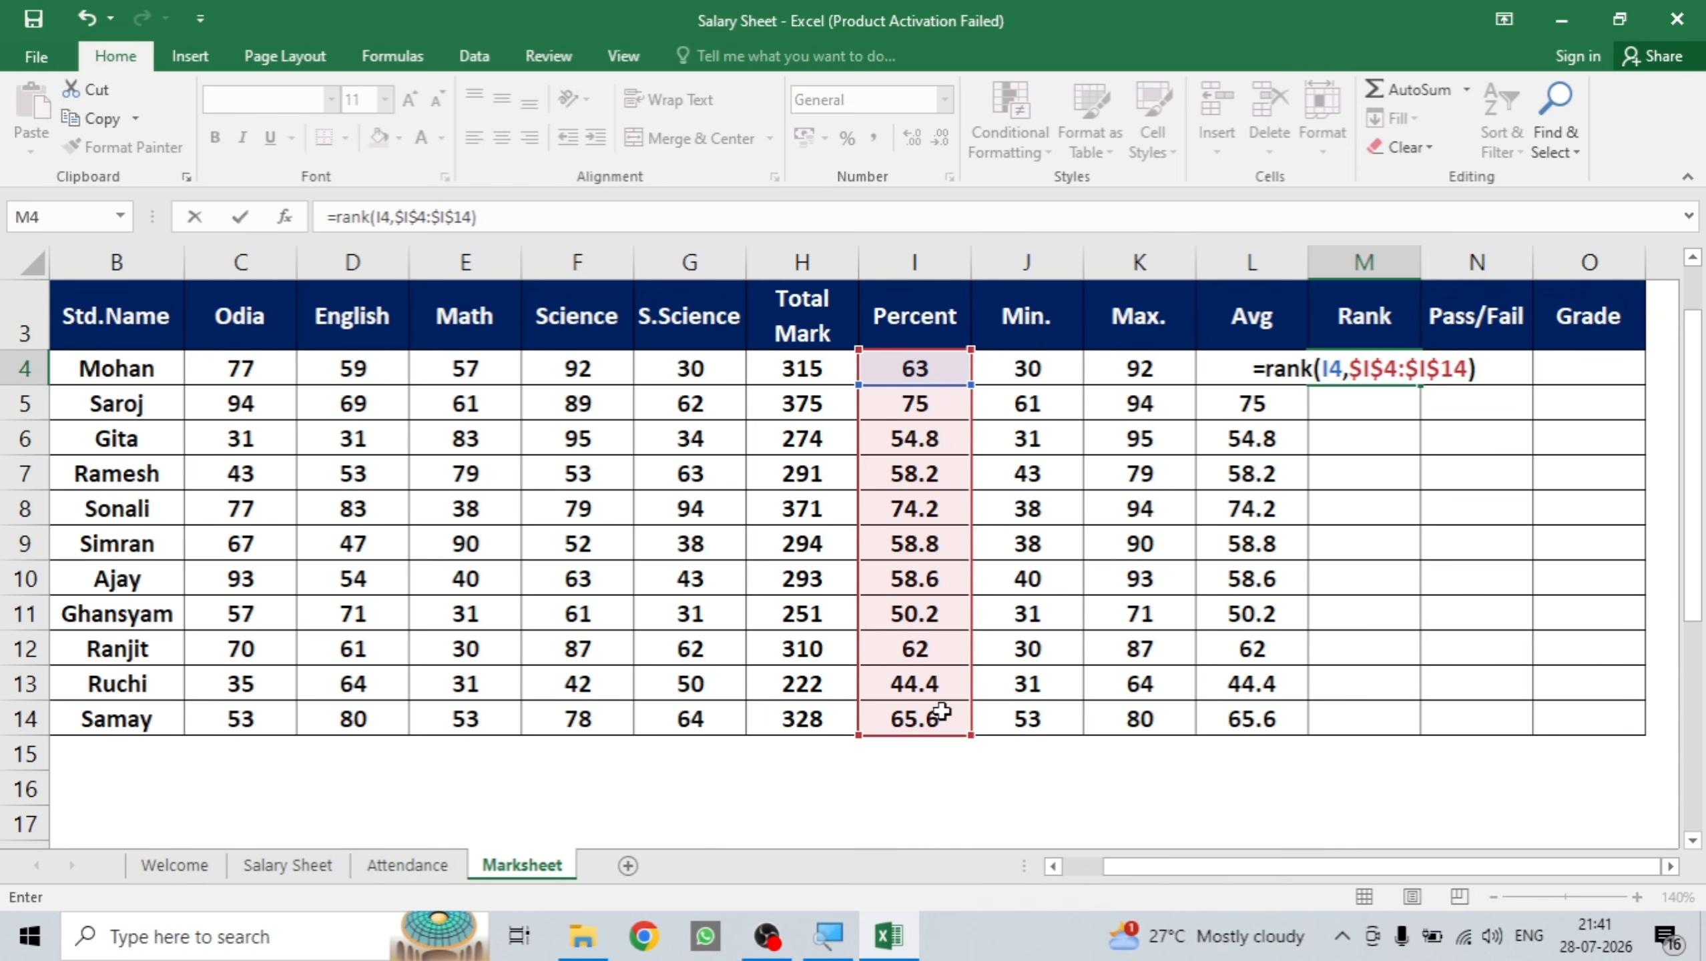
key("Return")
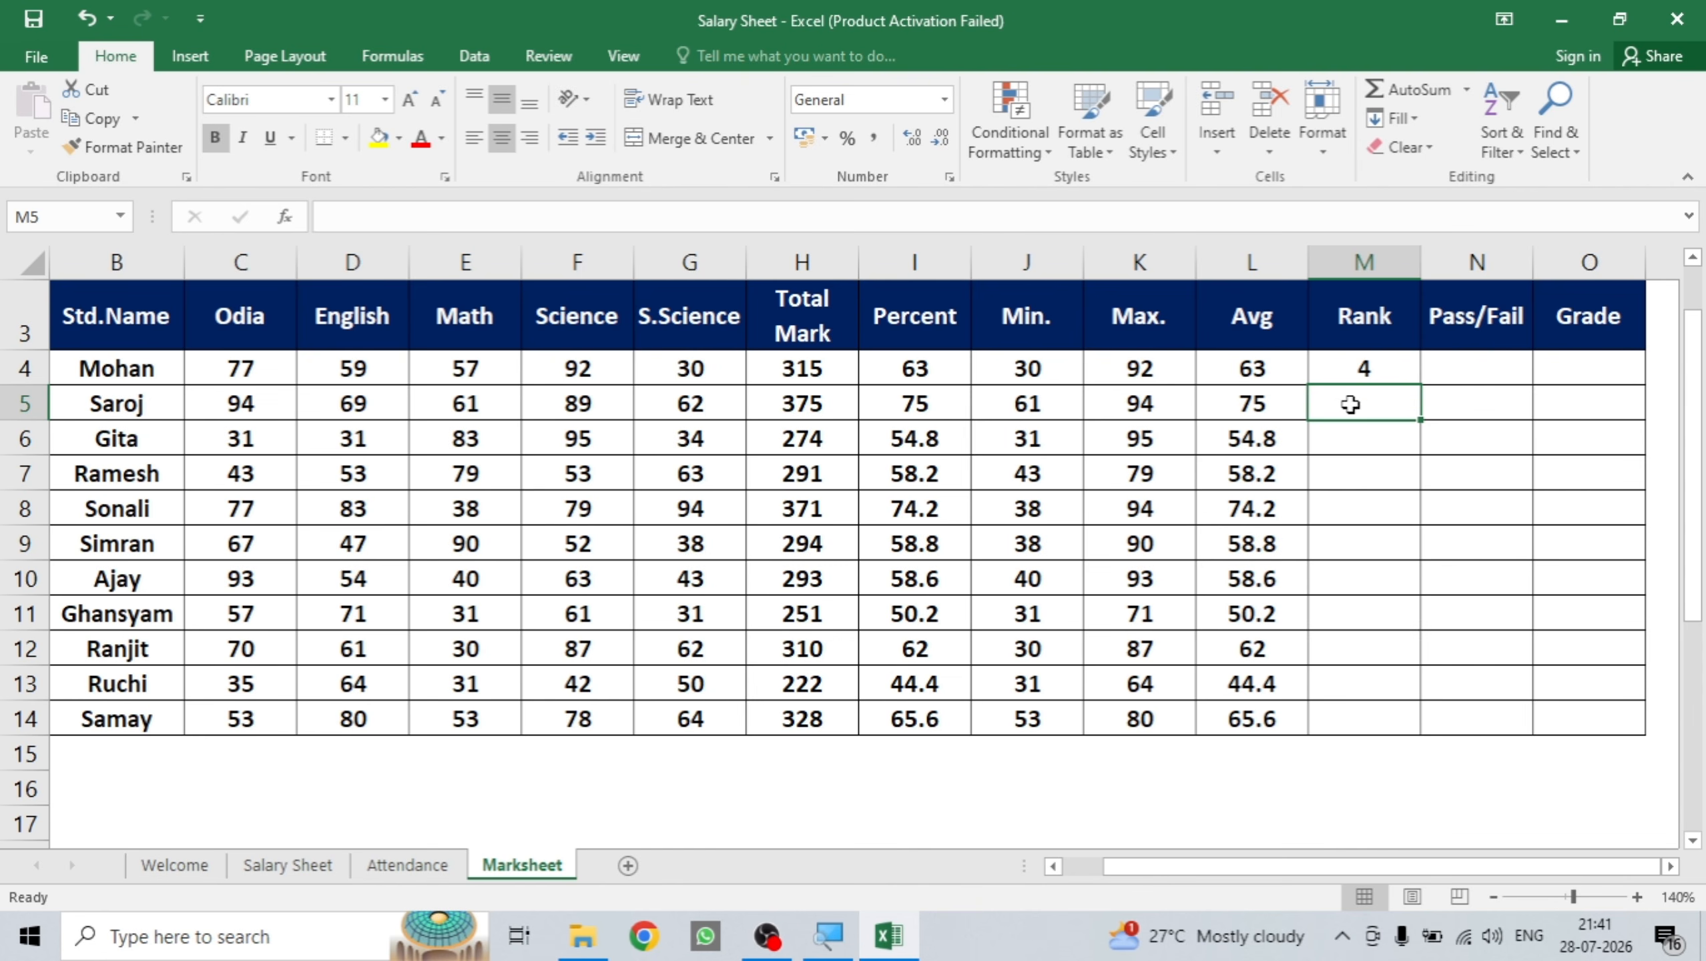
left_click(1351, 369)
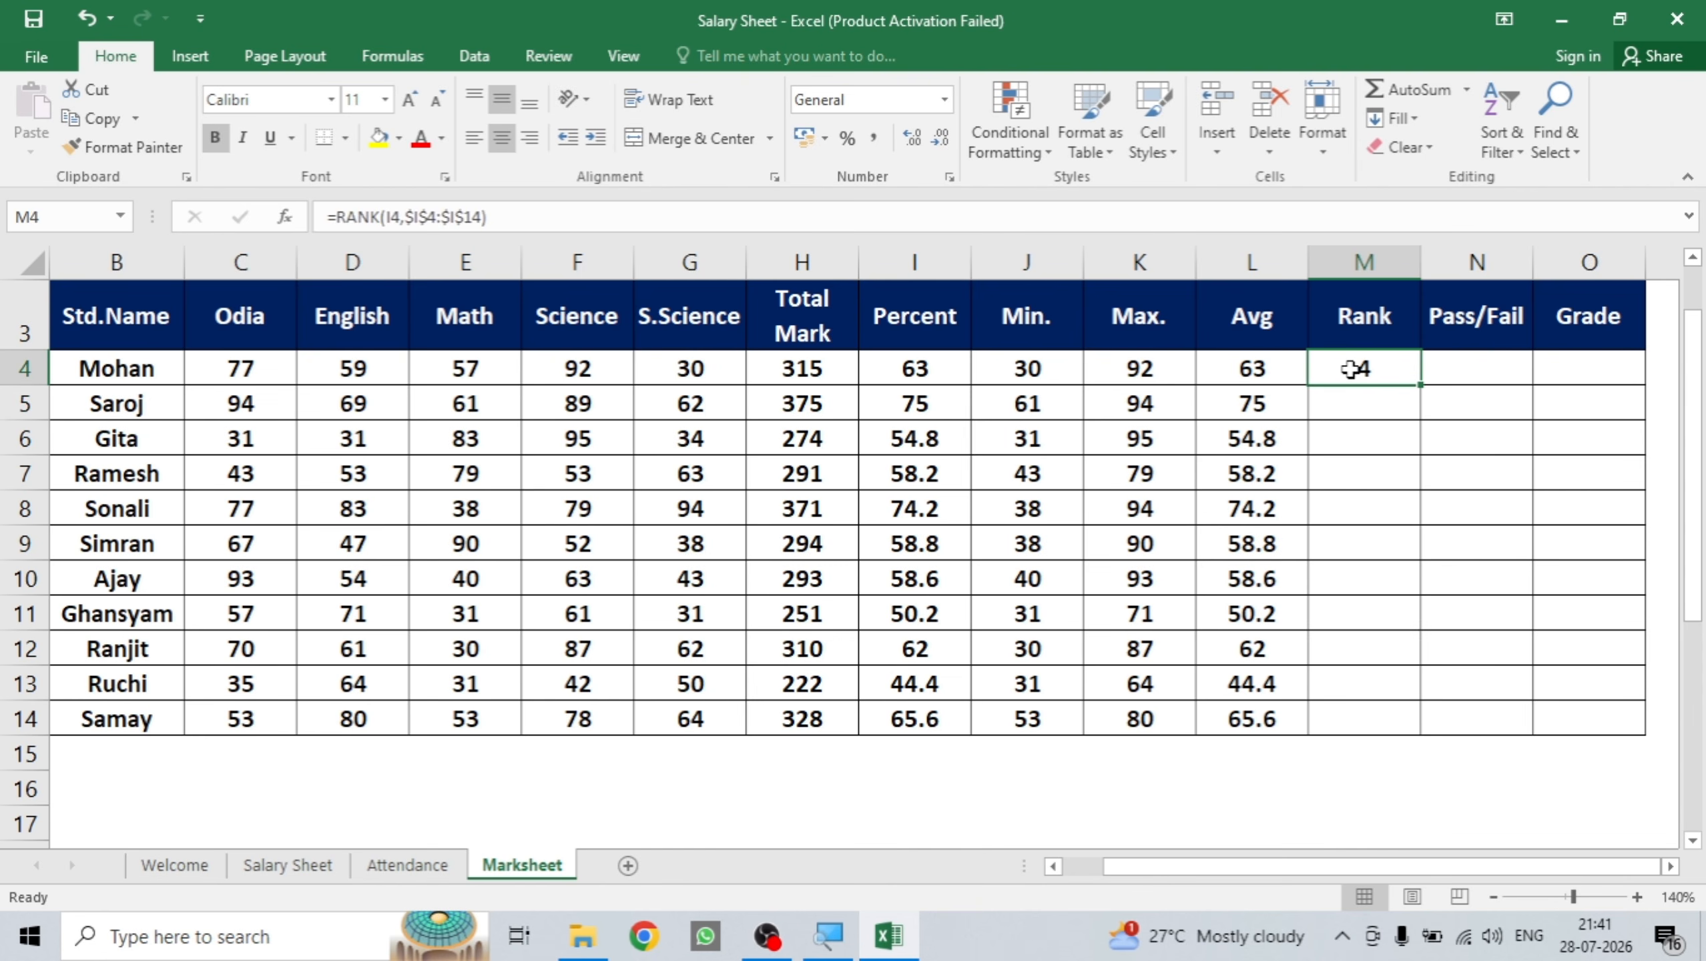
double_click(1421, 384)
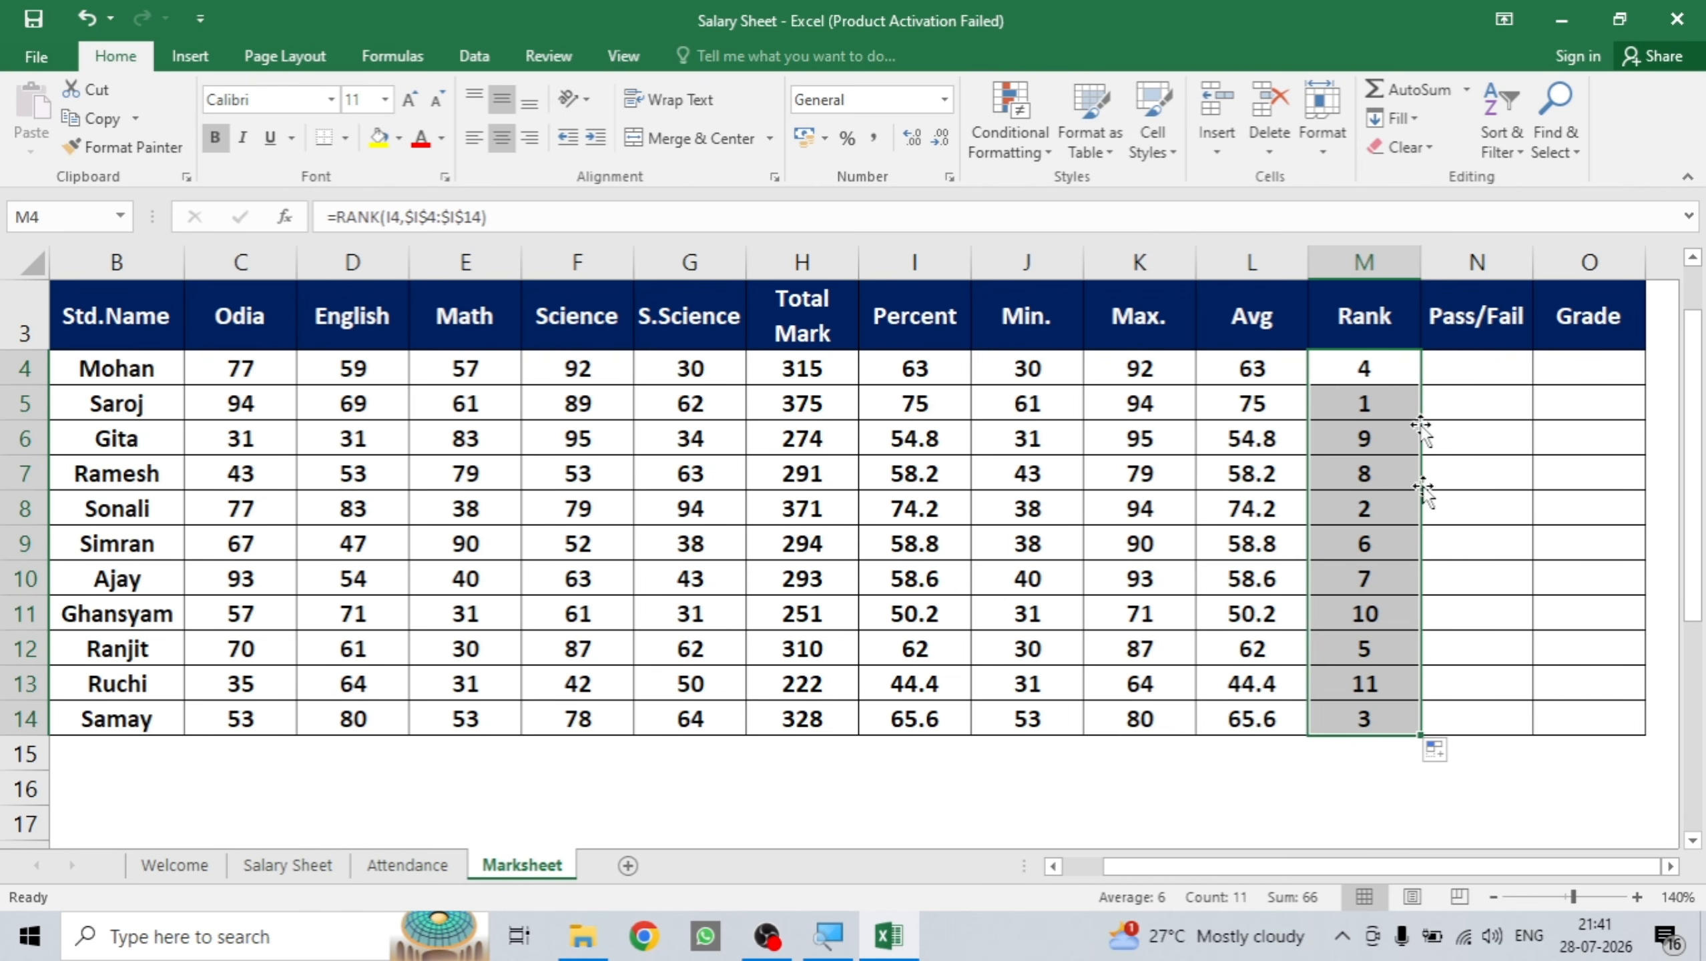
left_click(1252, 623)
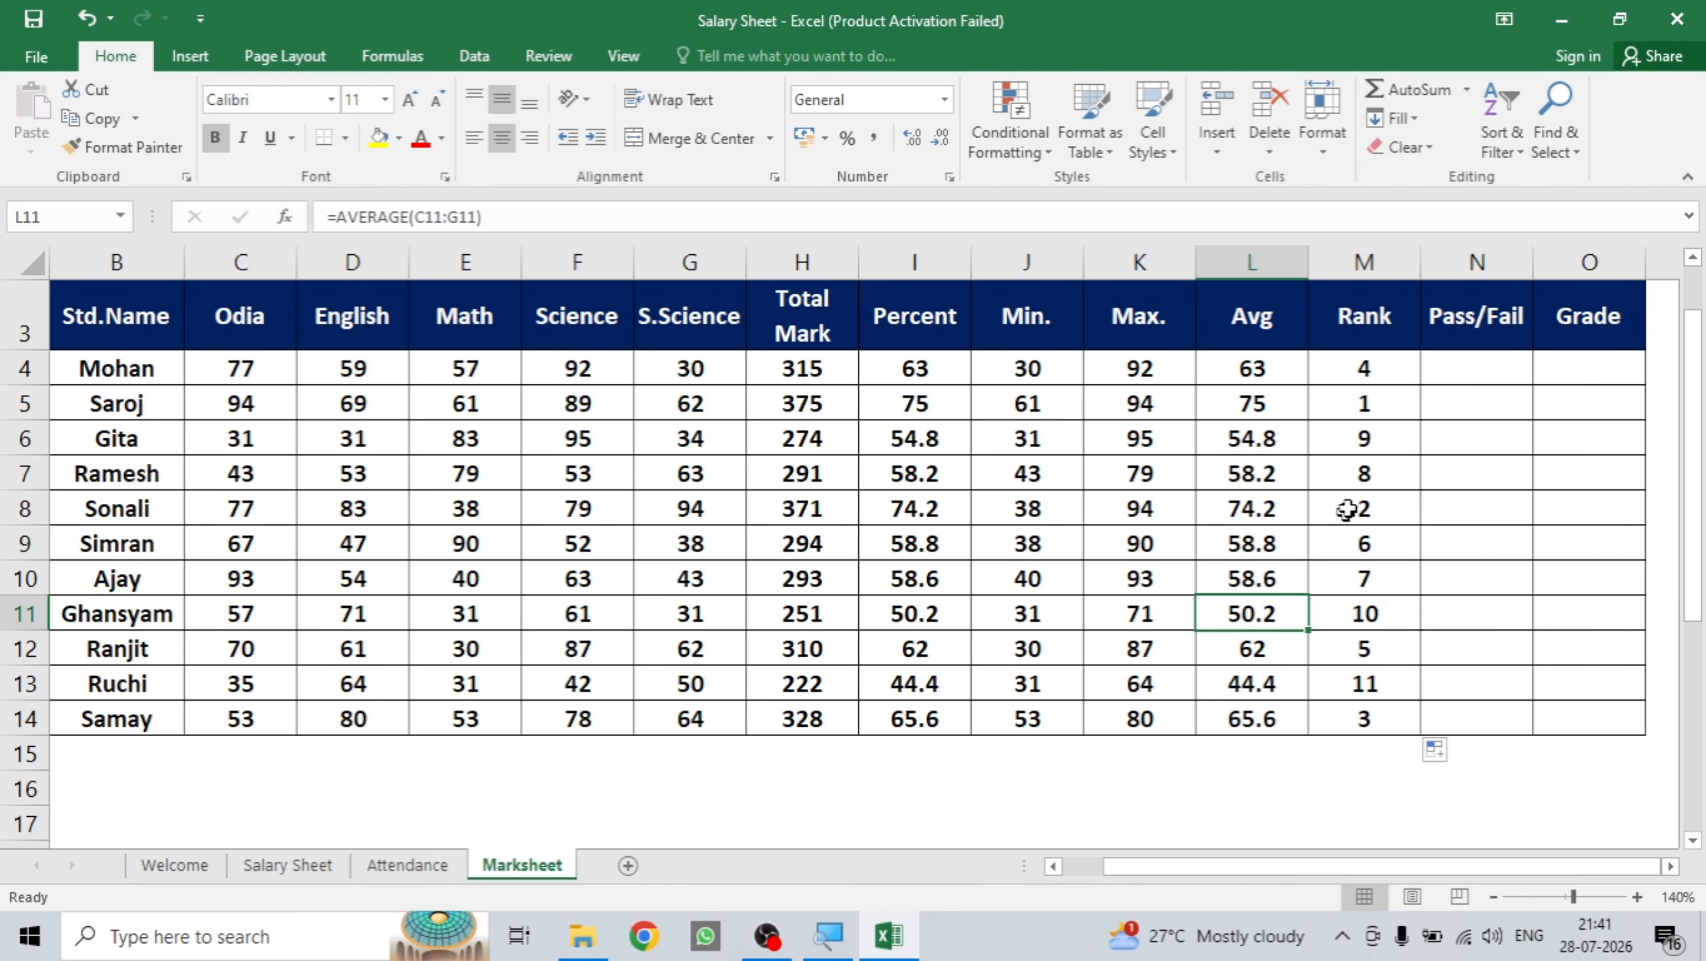
left_click(1356, 403)
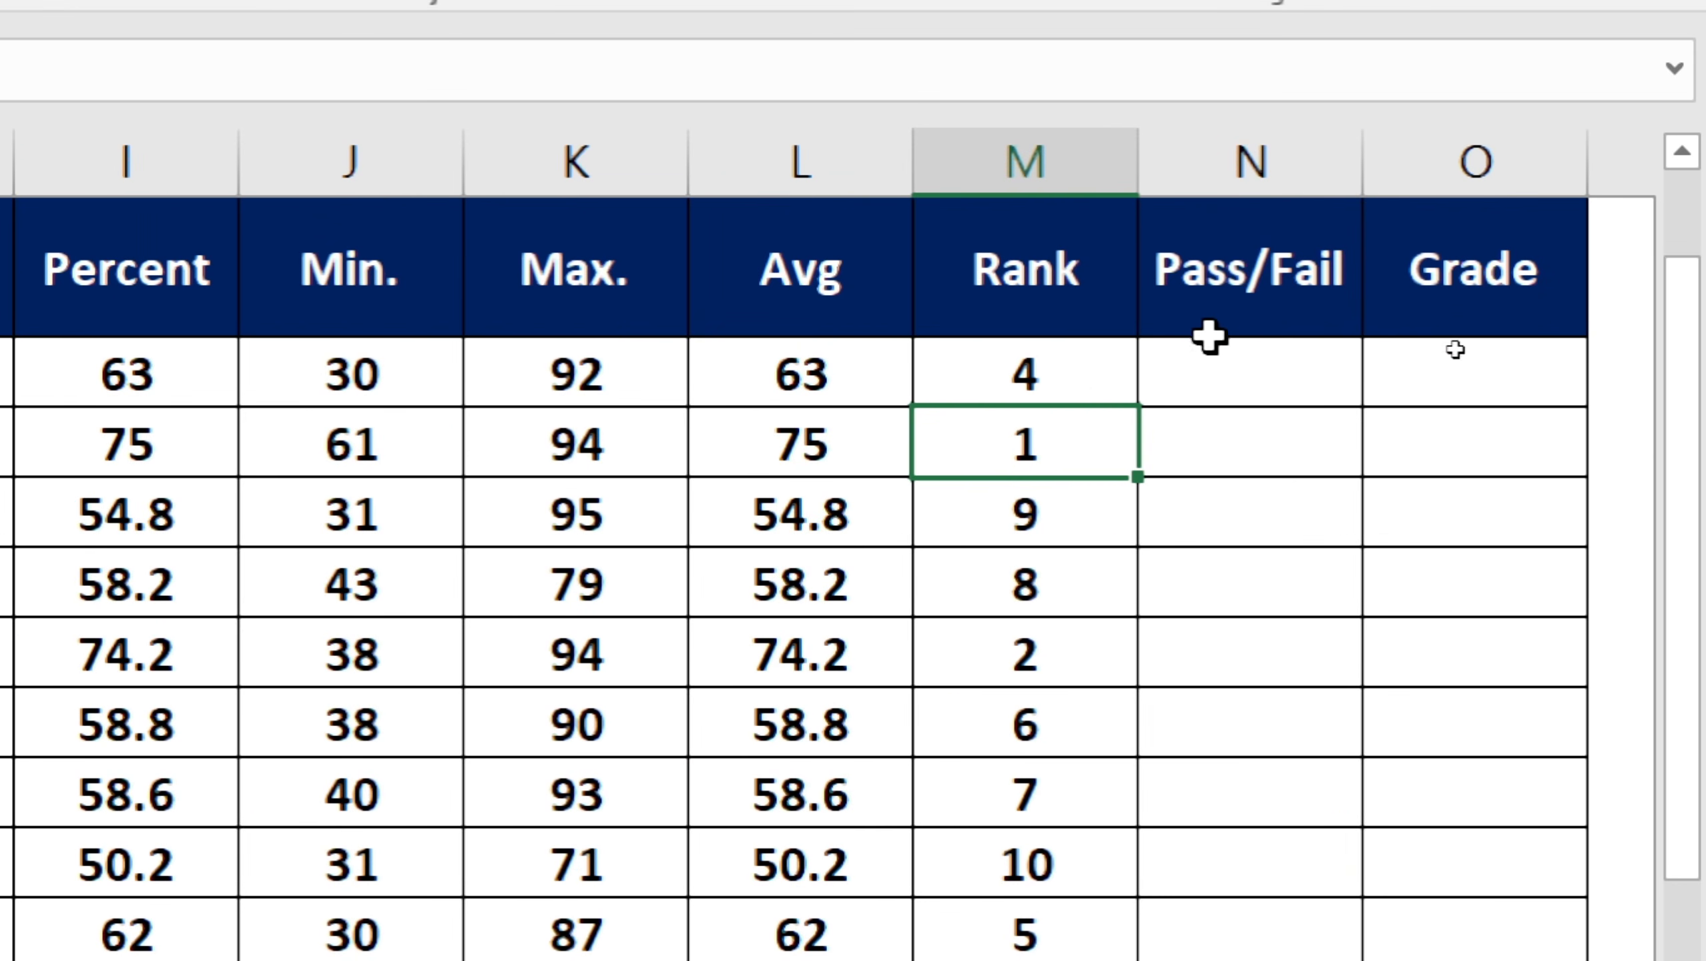
Enter =IF(I4>35,"Pass","Fail") in N4 so the first student shows Pass or Fail.
left_click(1202, 370)
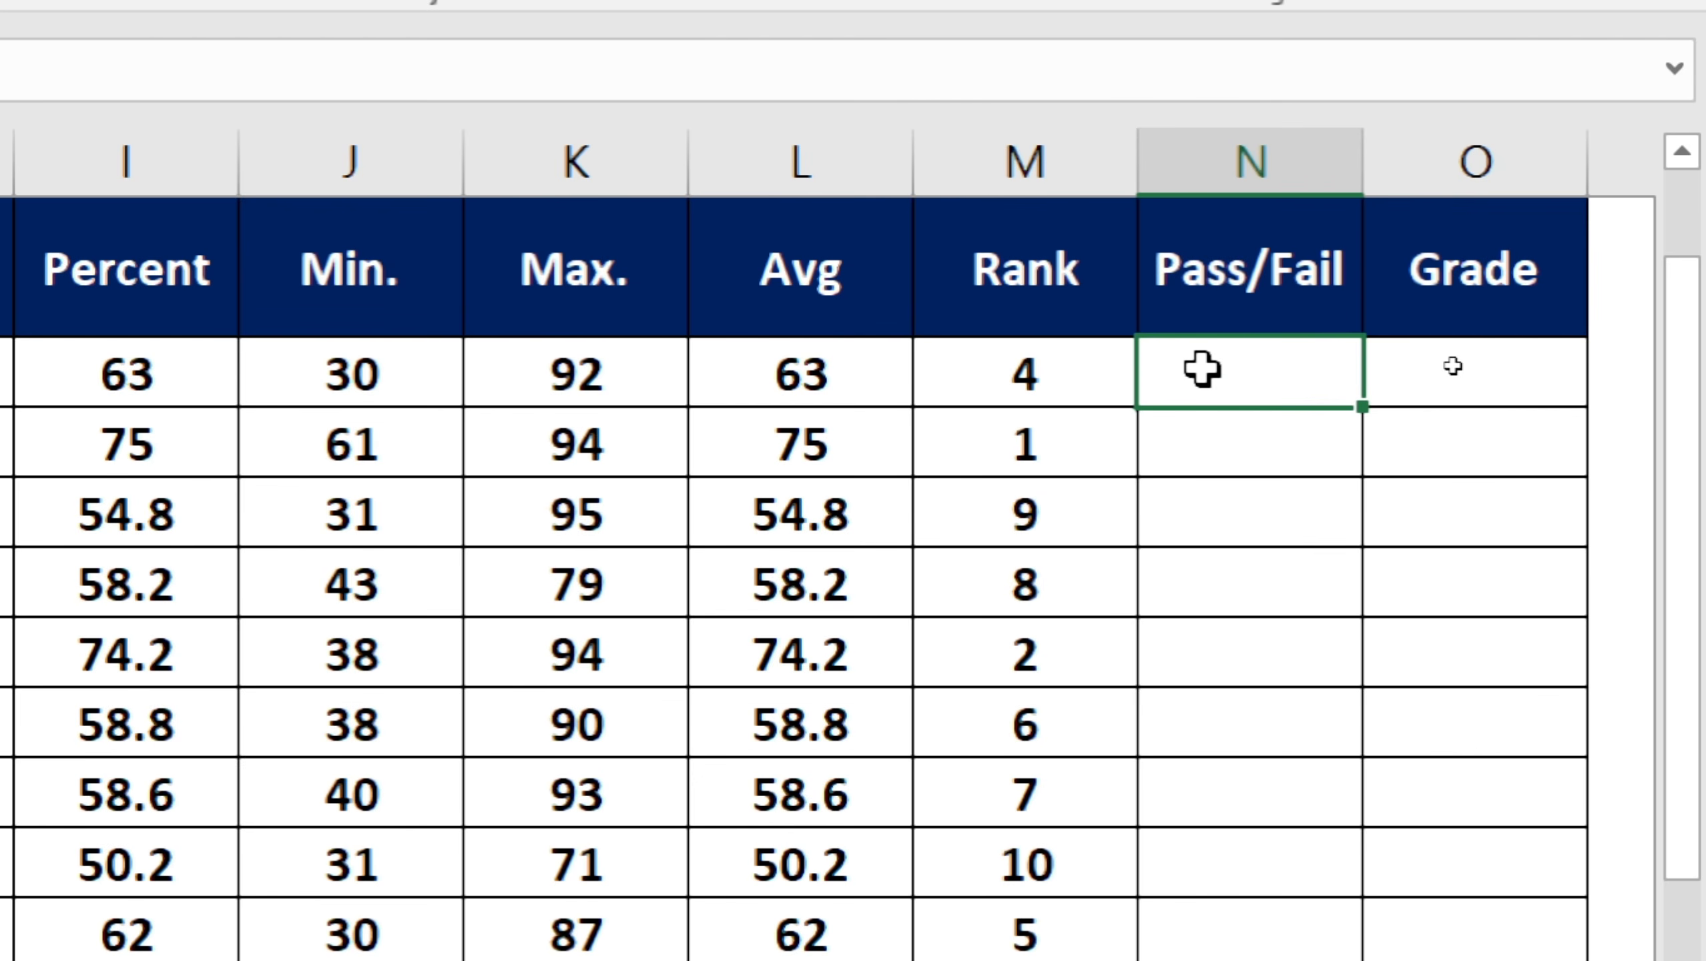
type("=")
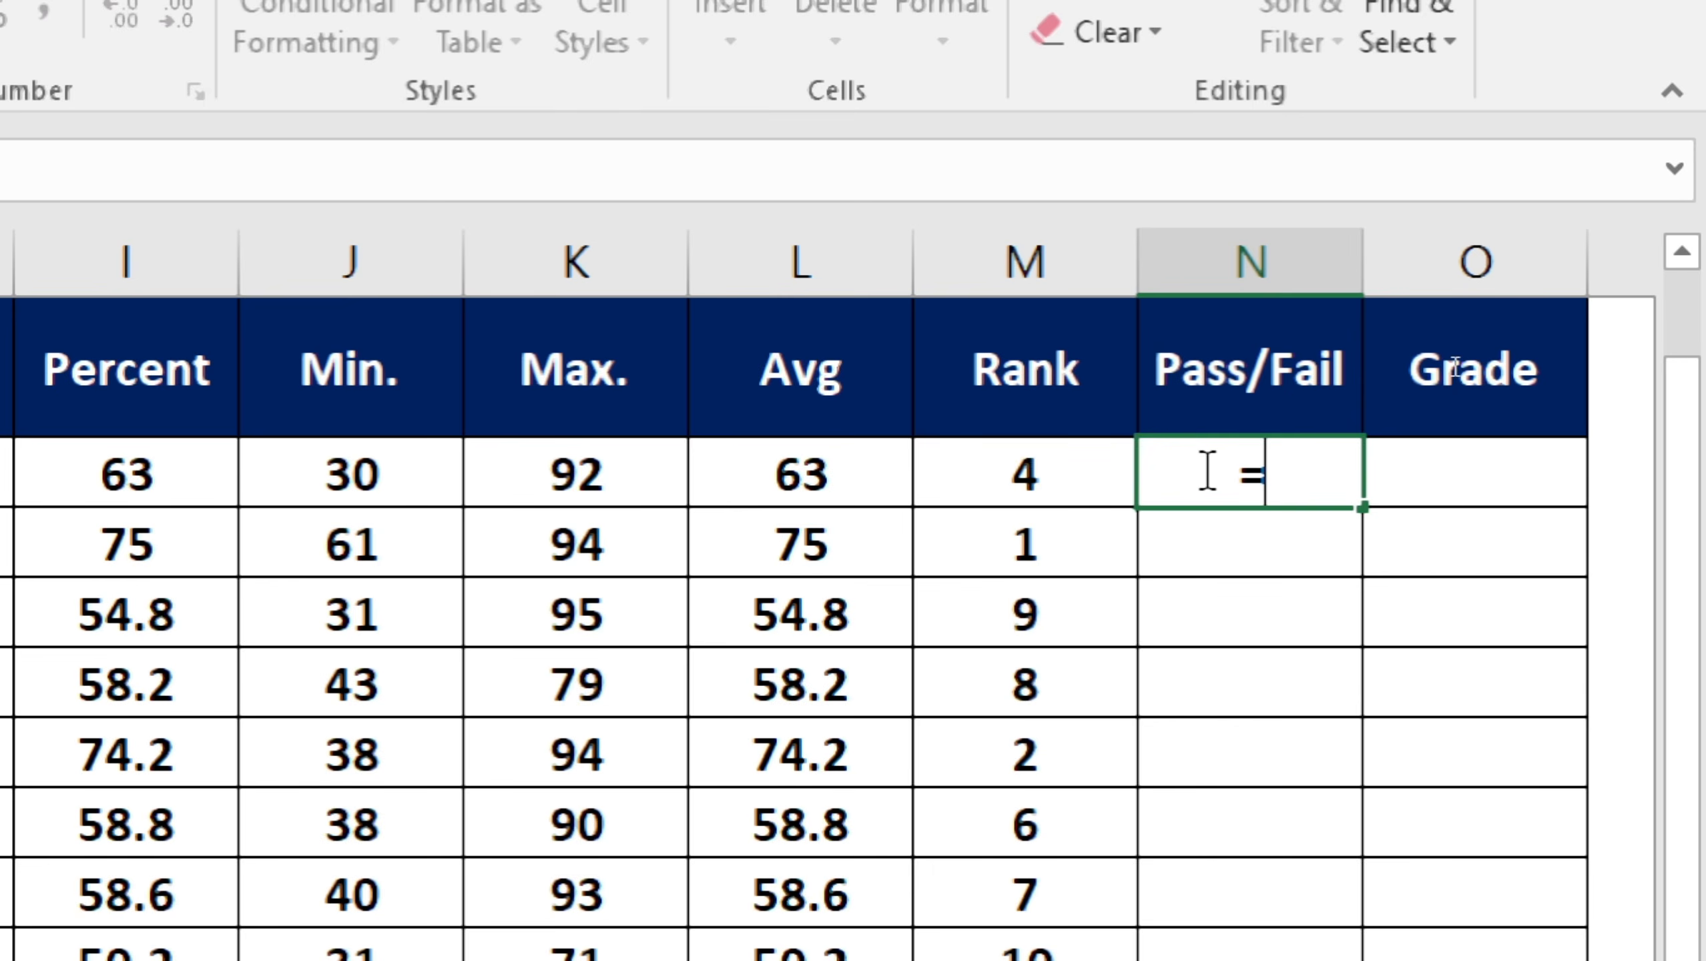
type("if")
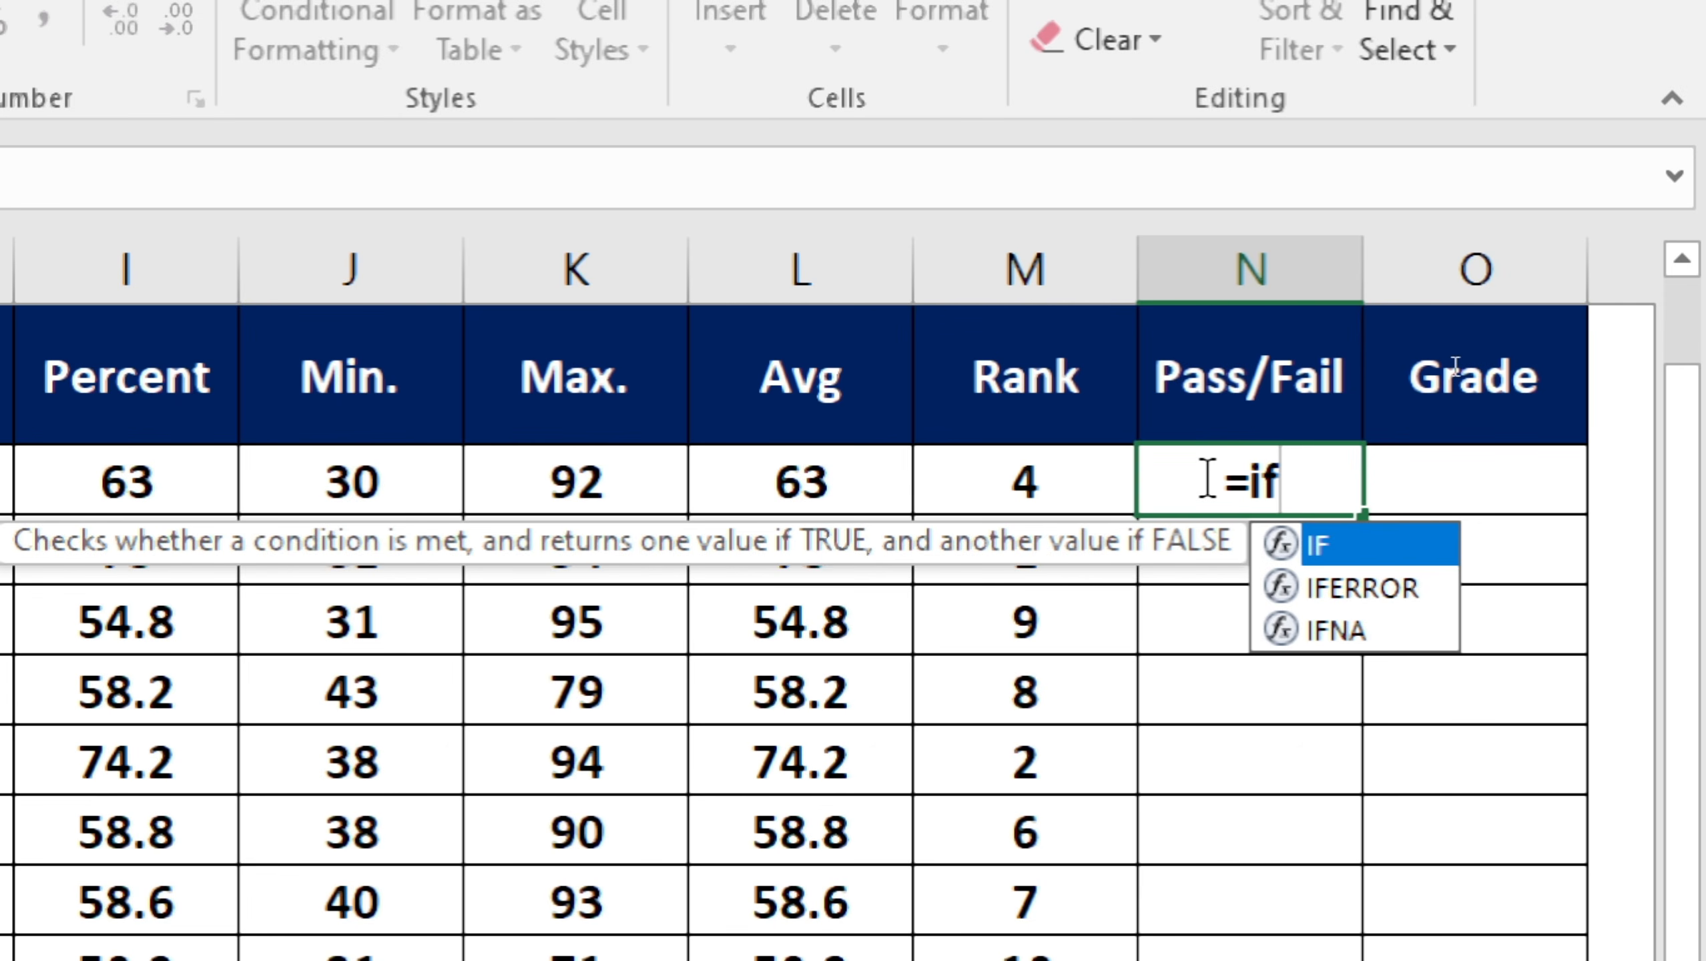
type("(")
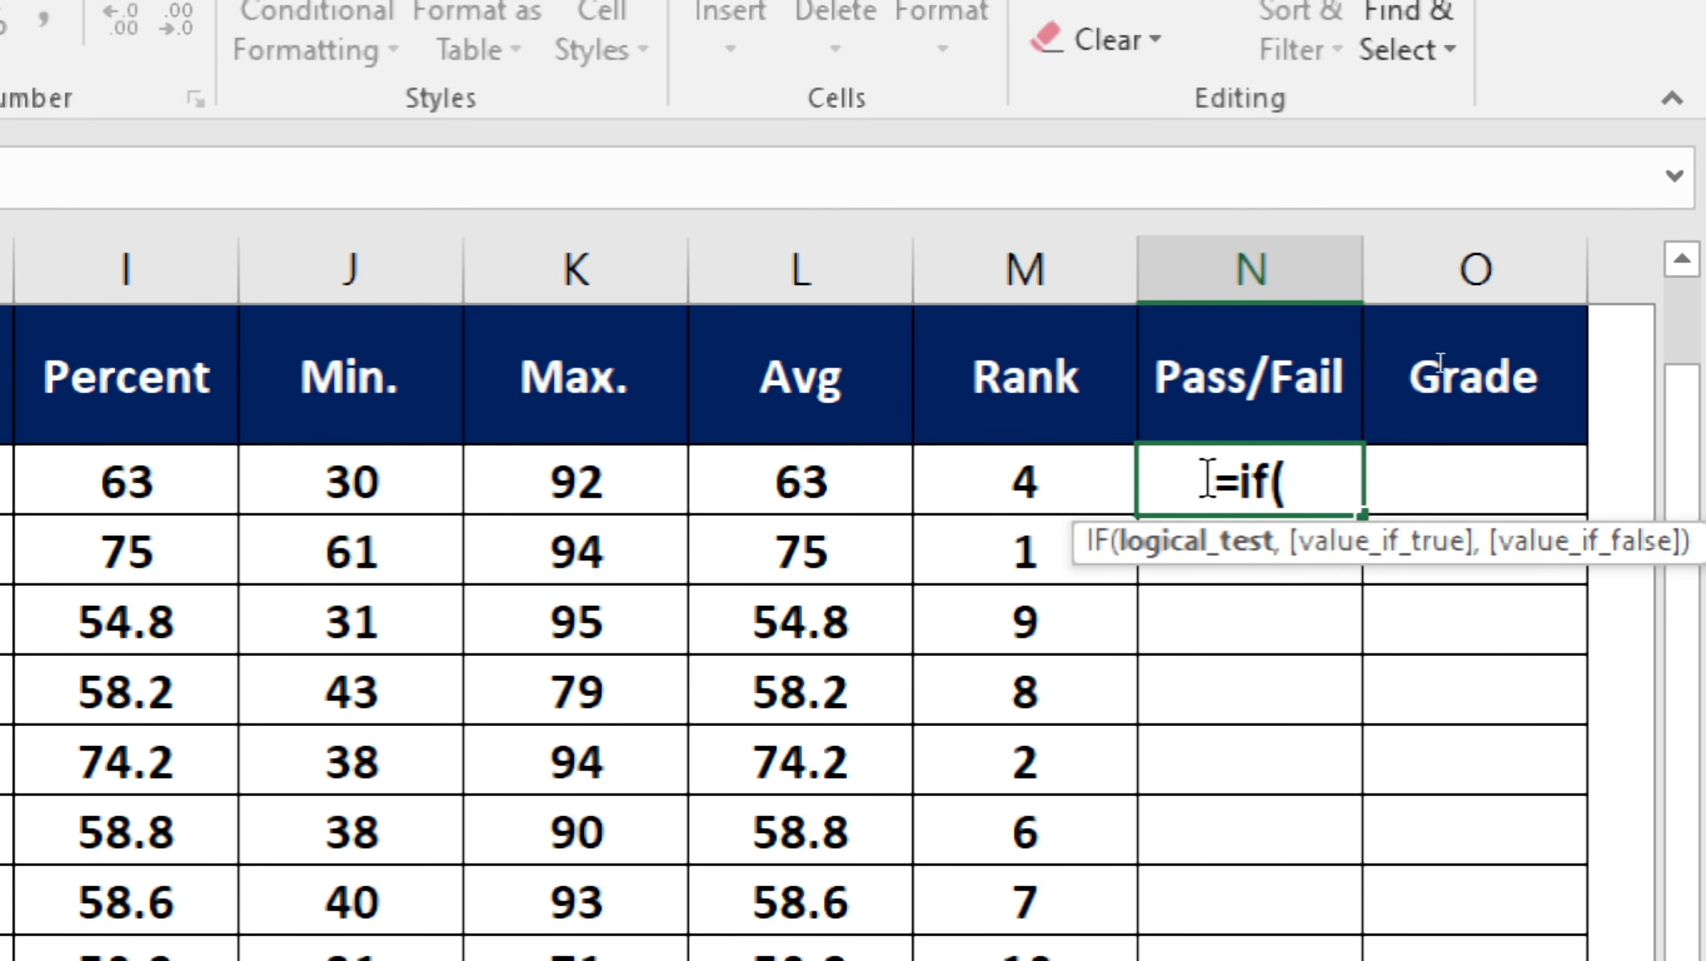
left_click(131, 482)
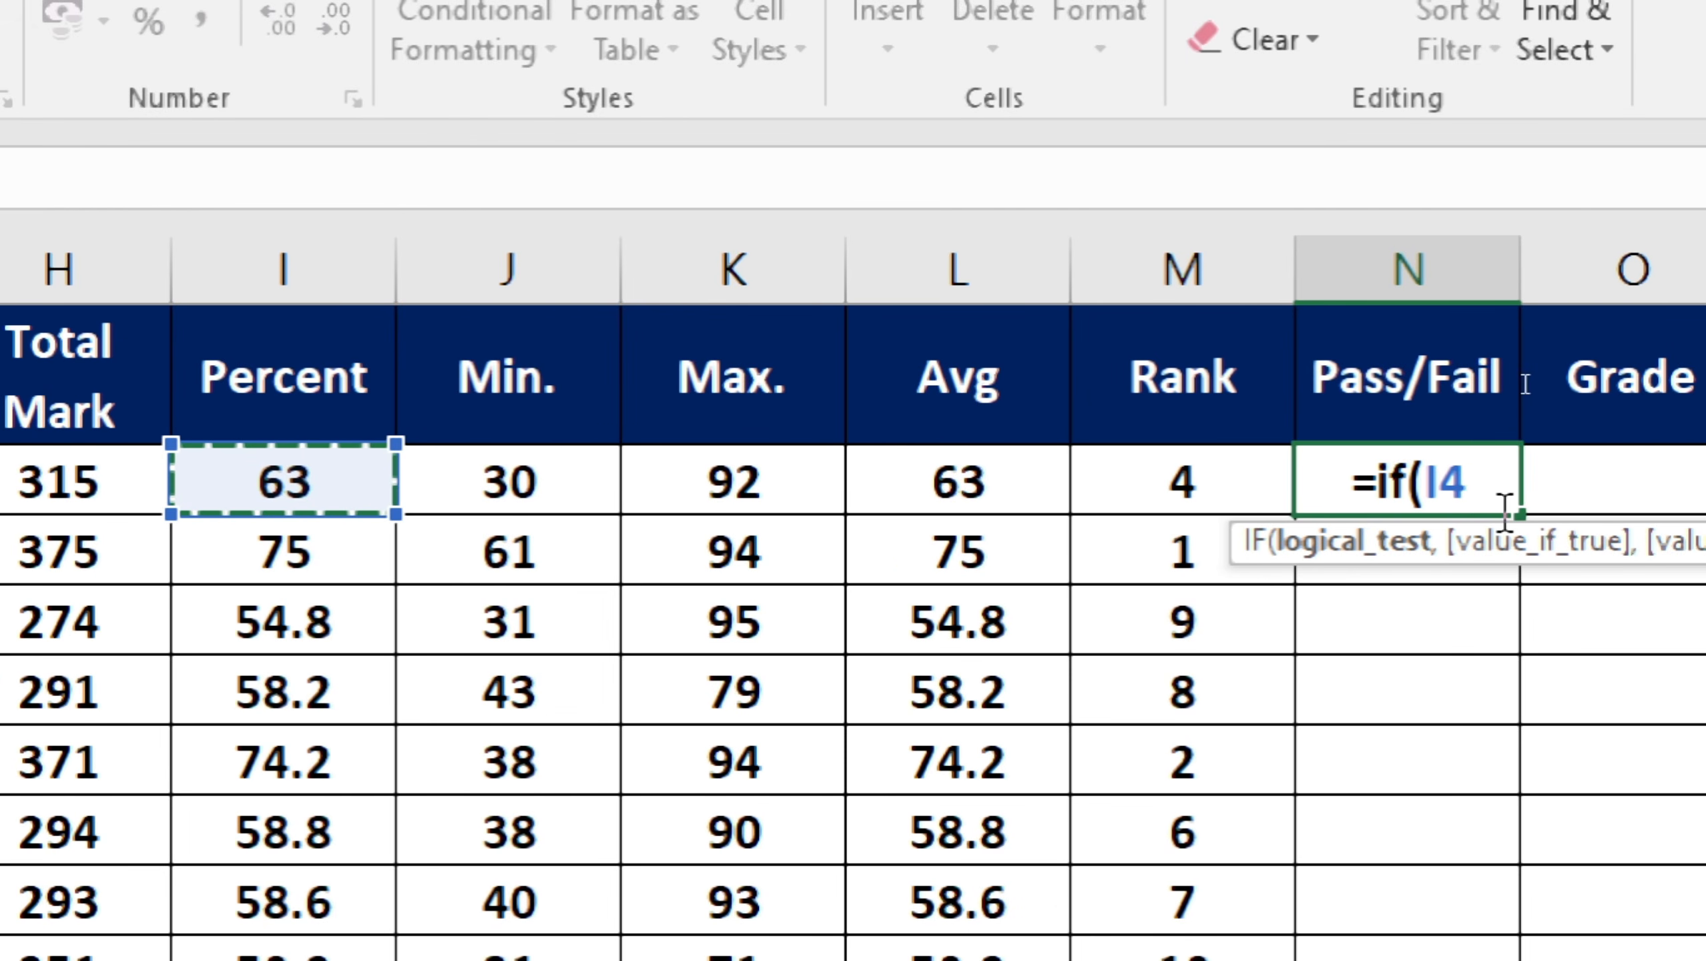
type(">")
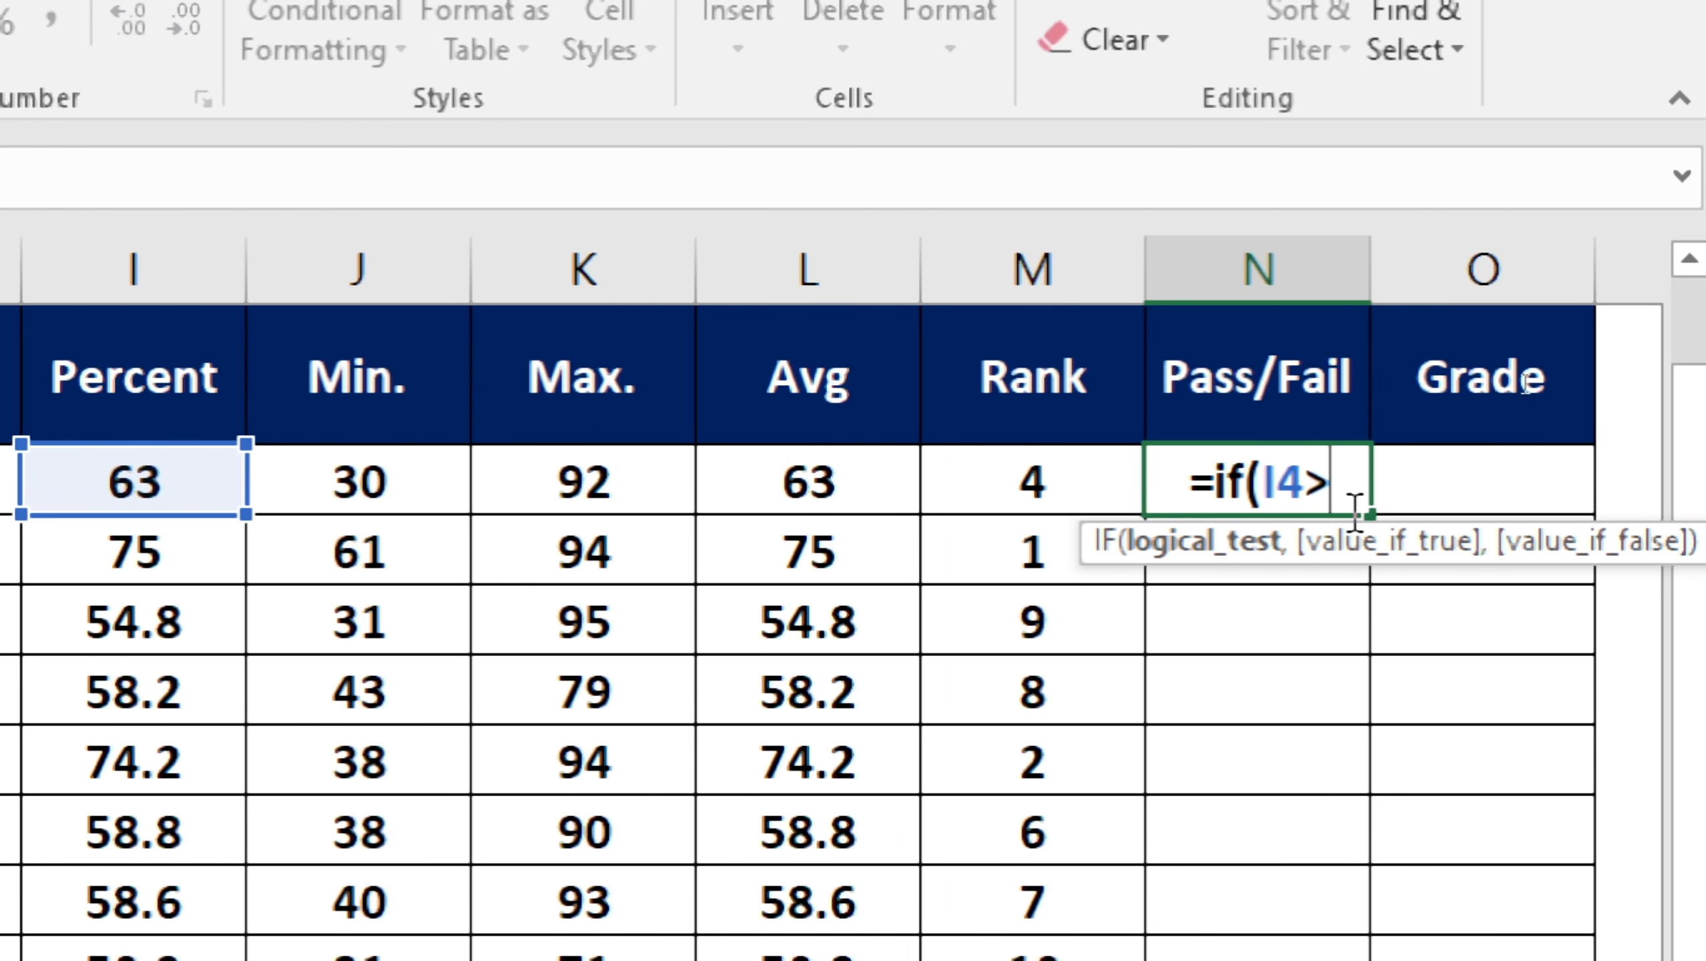
type("=")
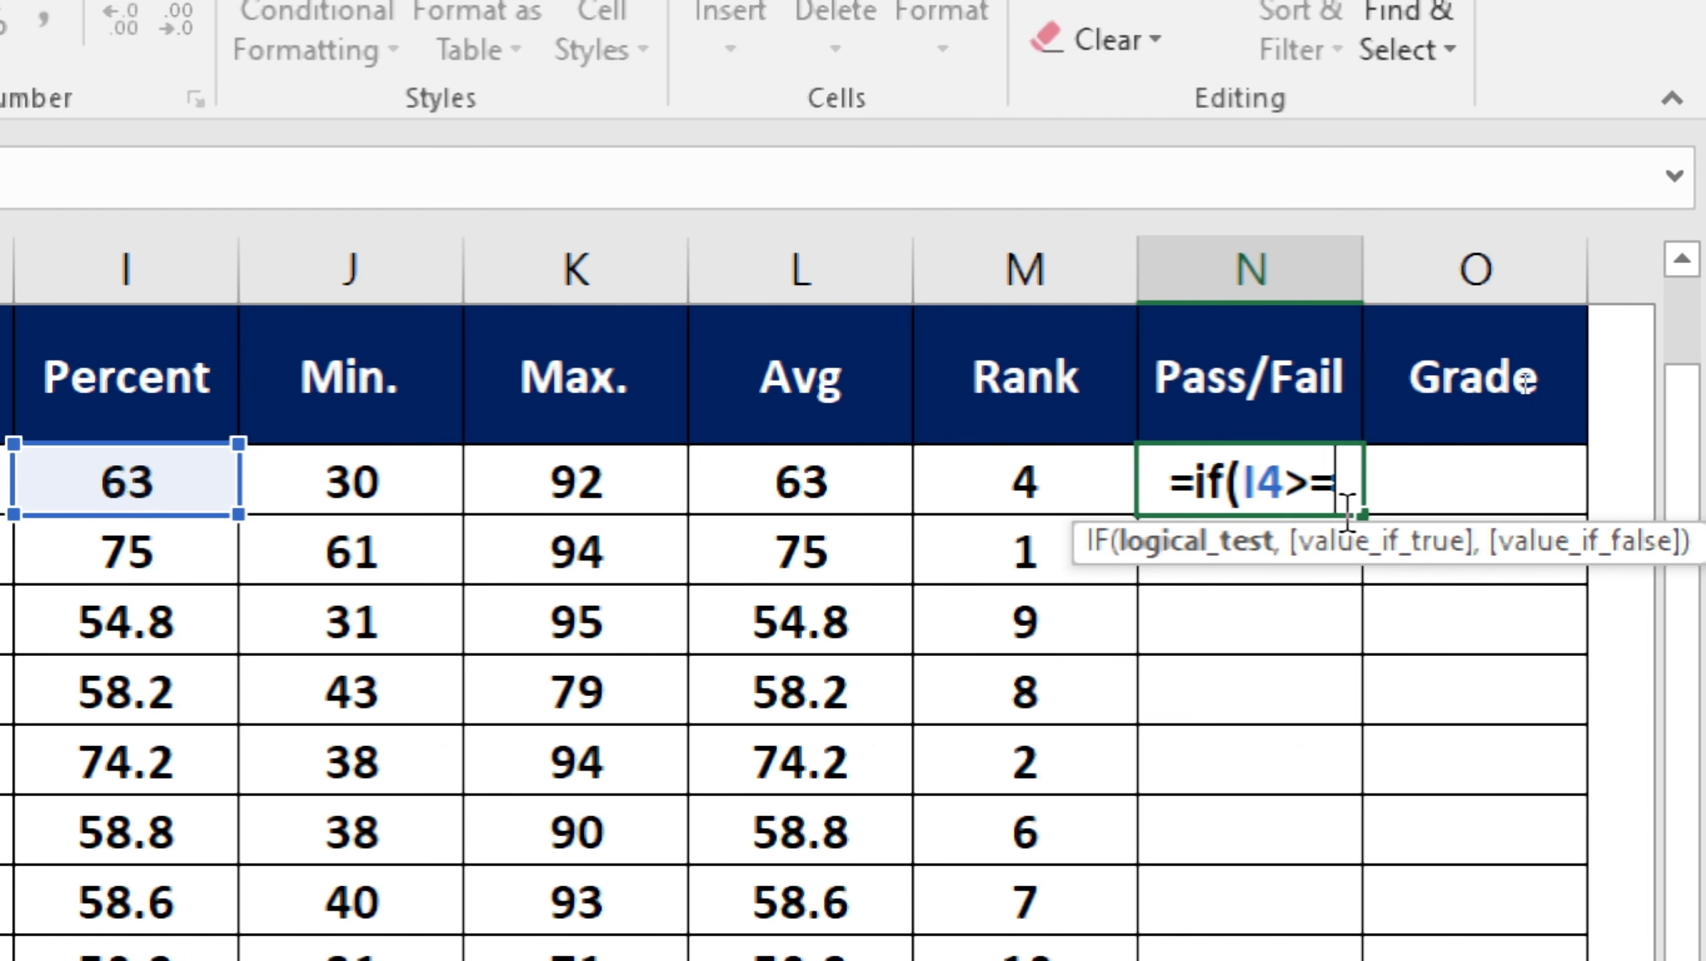
key("BackSpace")
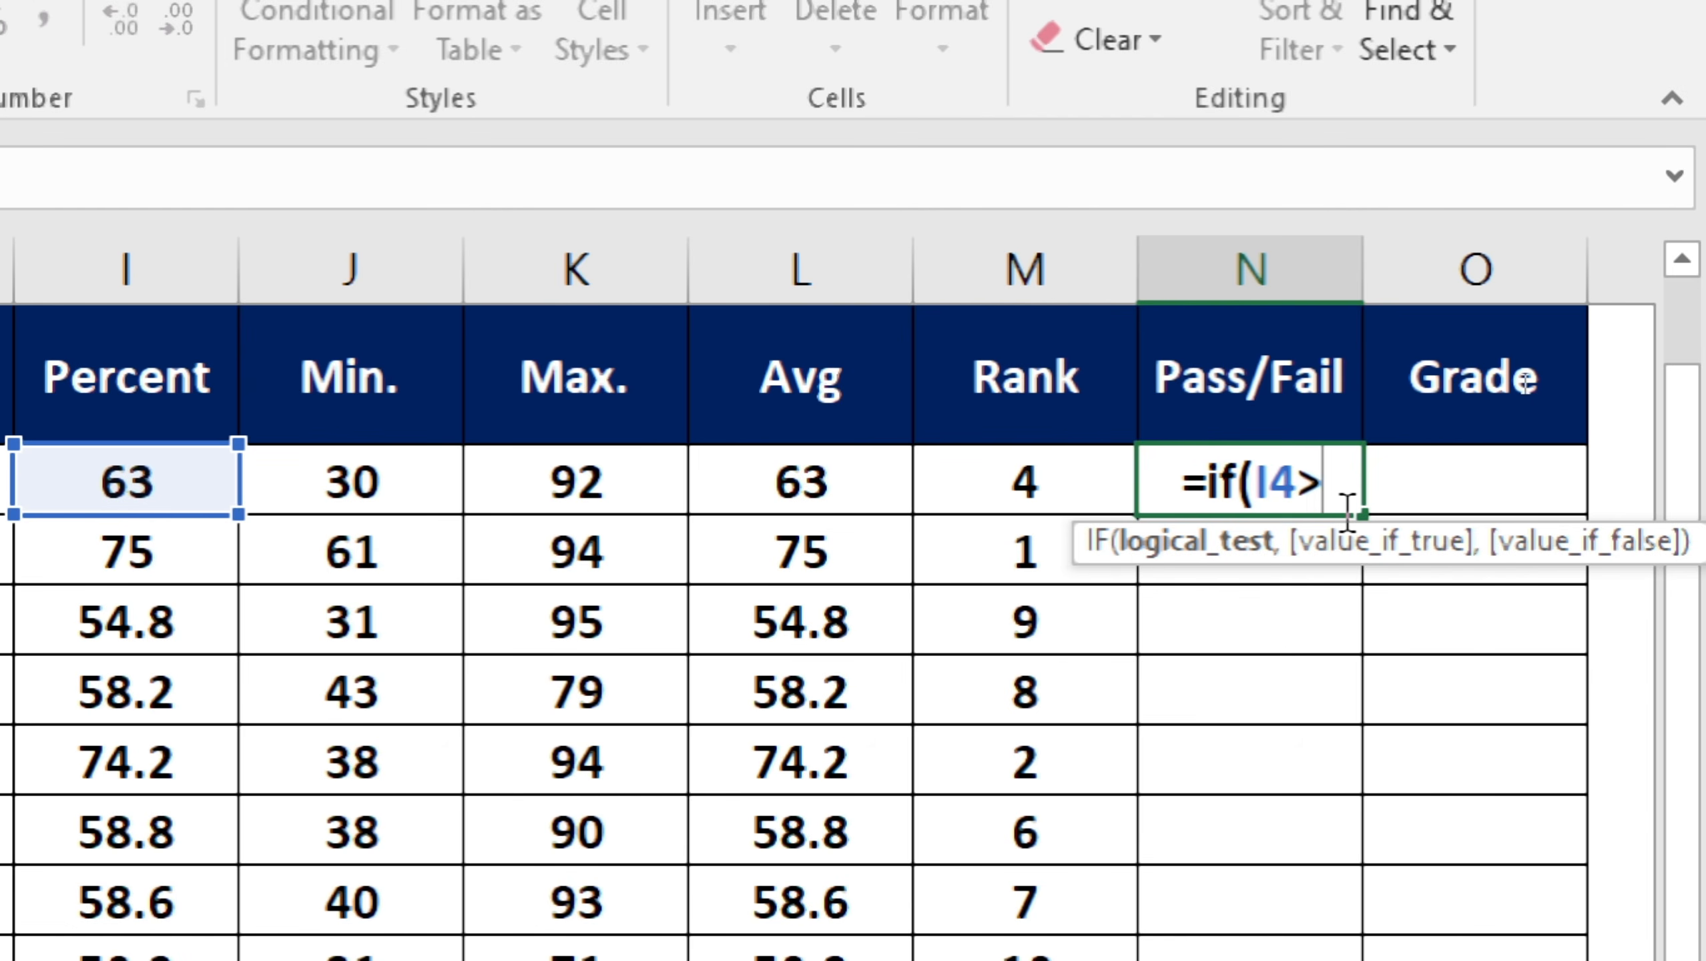
type("30")
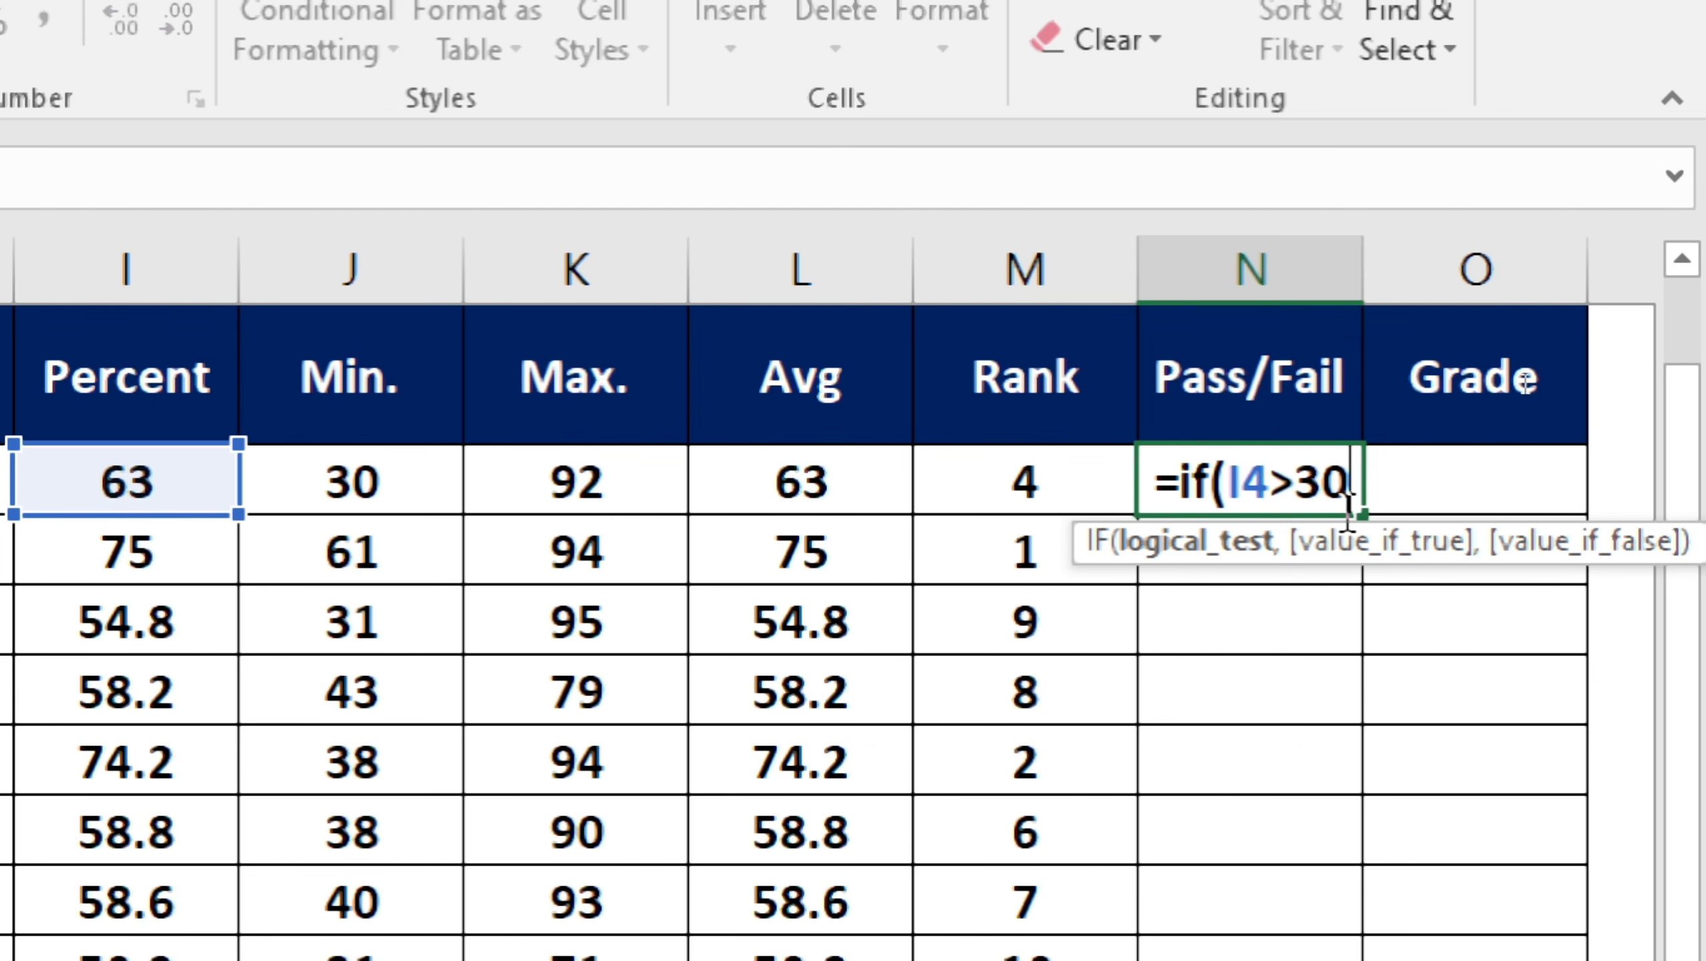
key("BackSpace")
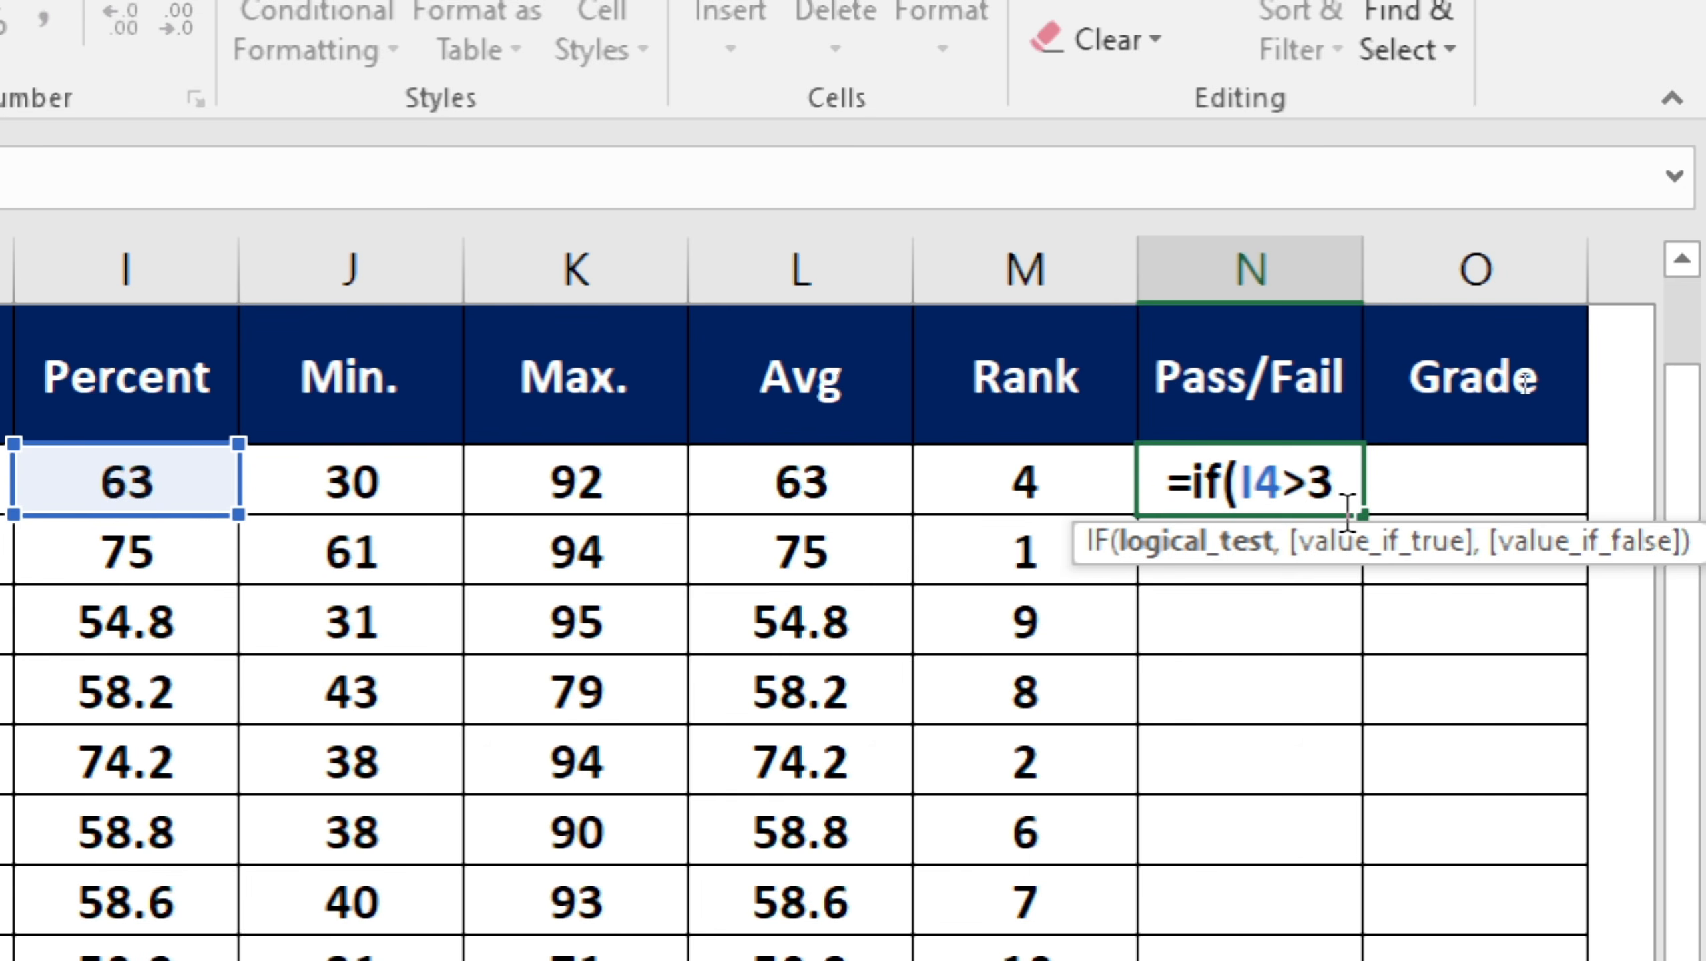
type("3")
key("BackSpace")
type("5")
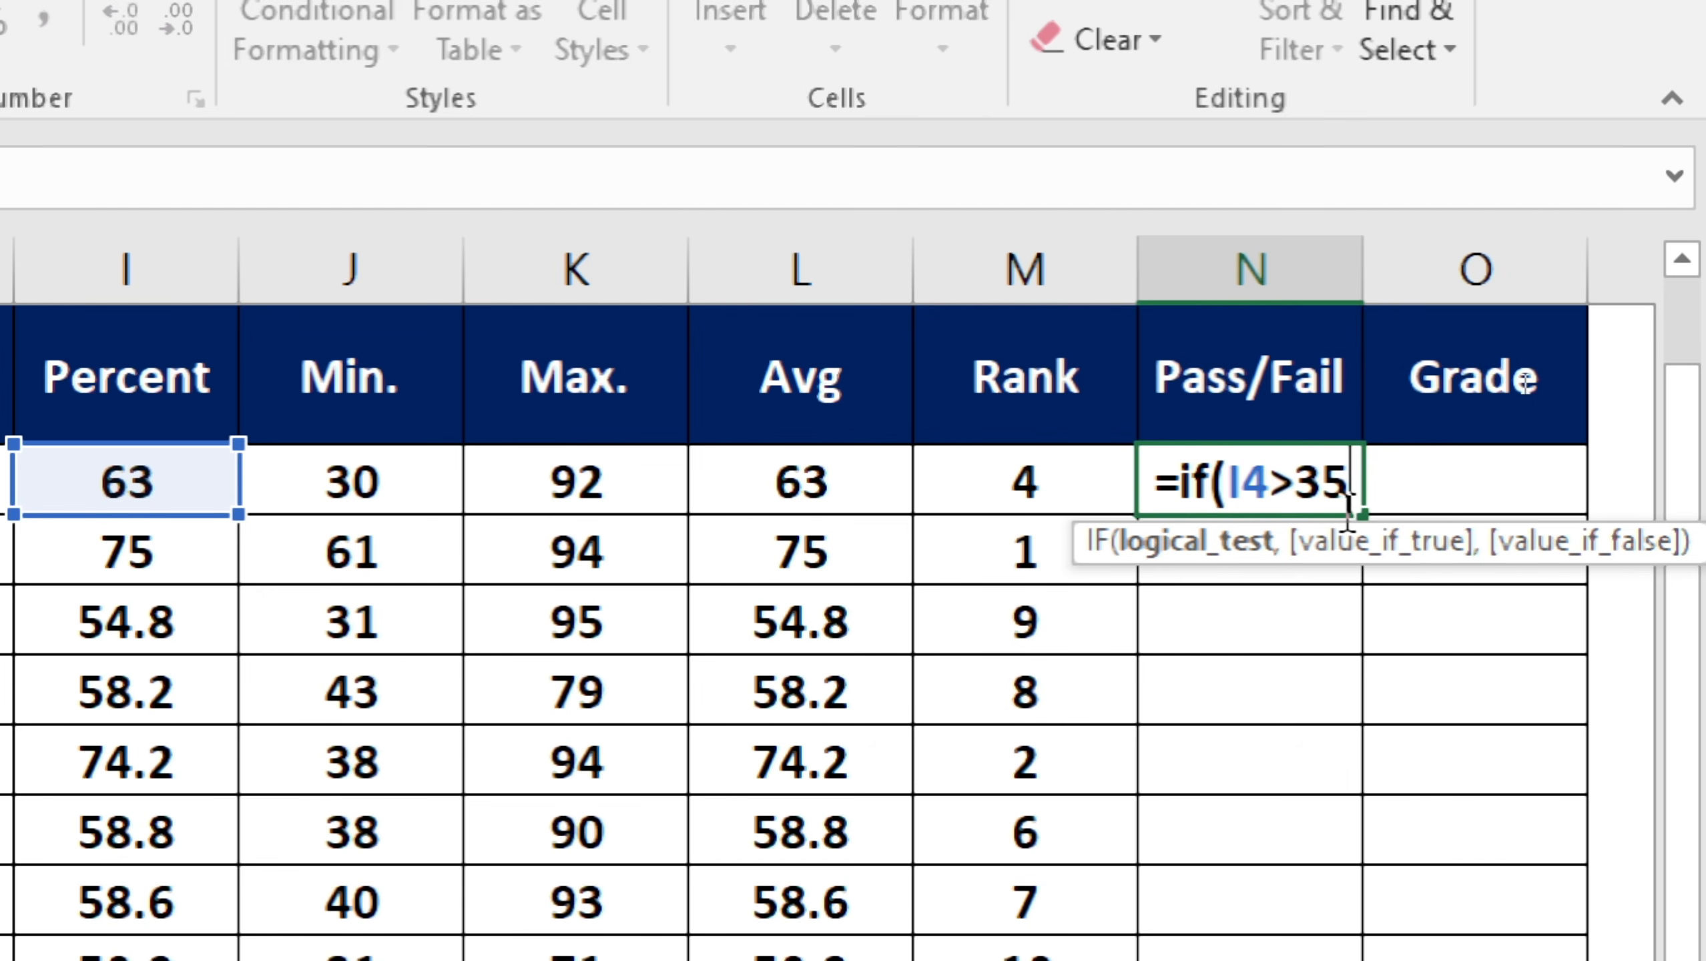
type(",")
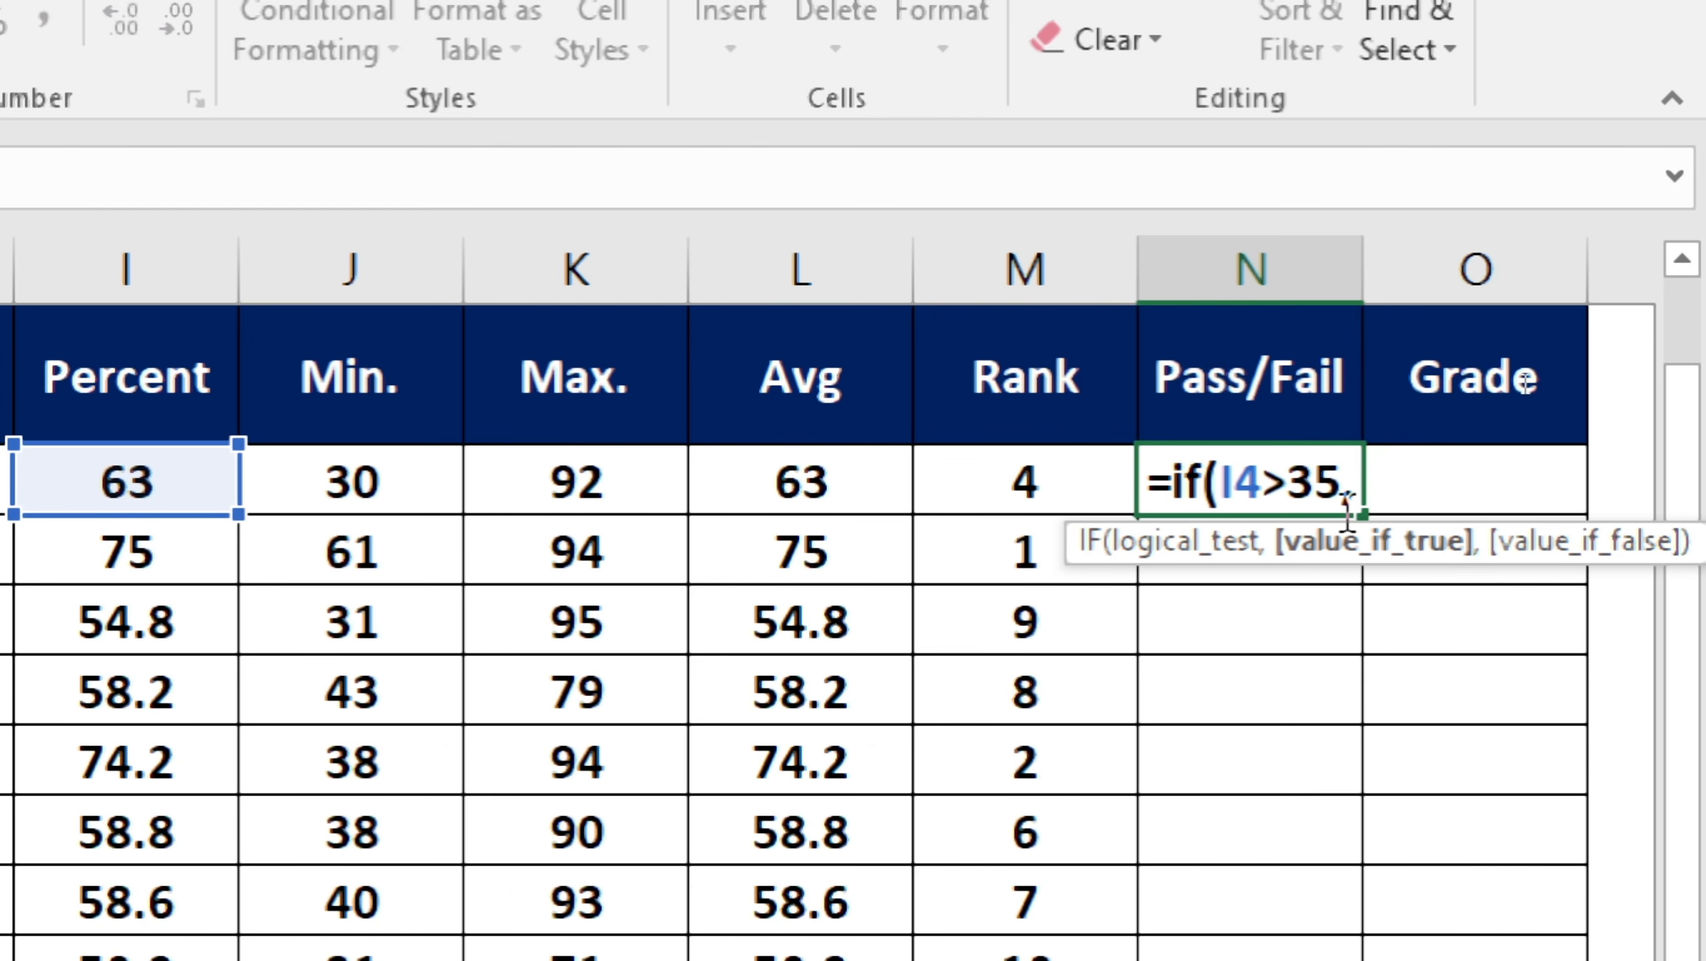
type("\"")
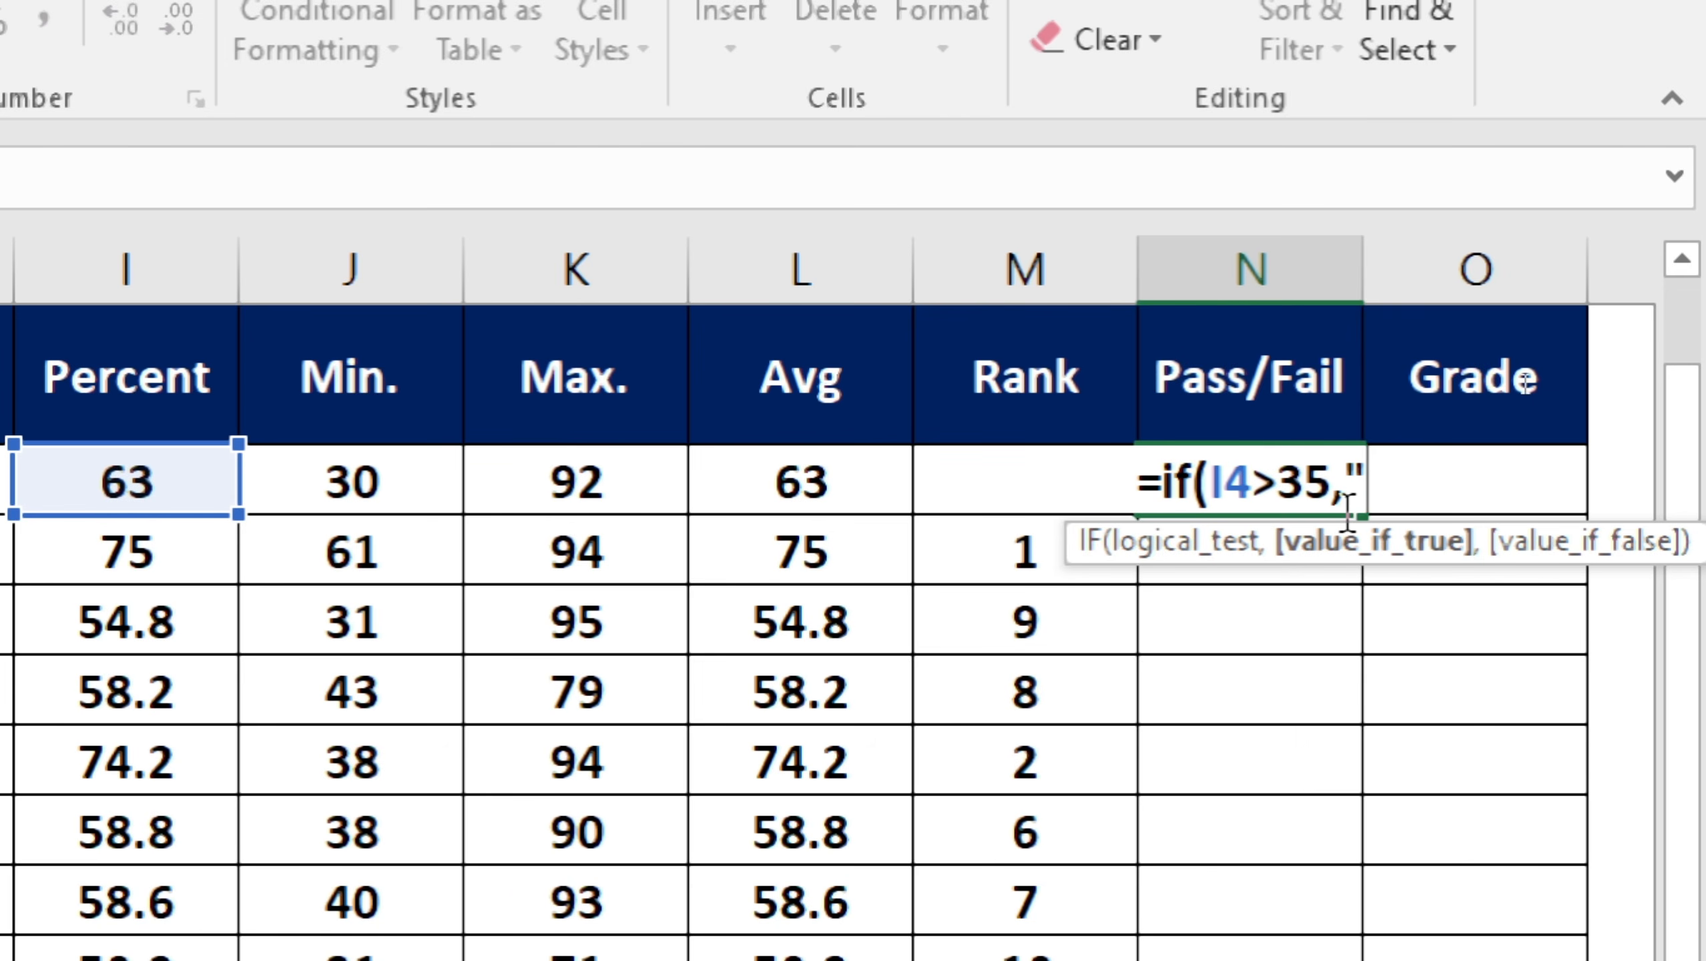
type("Pa")
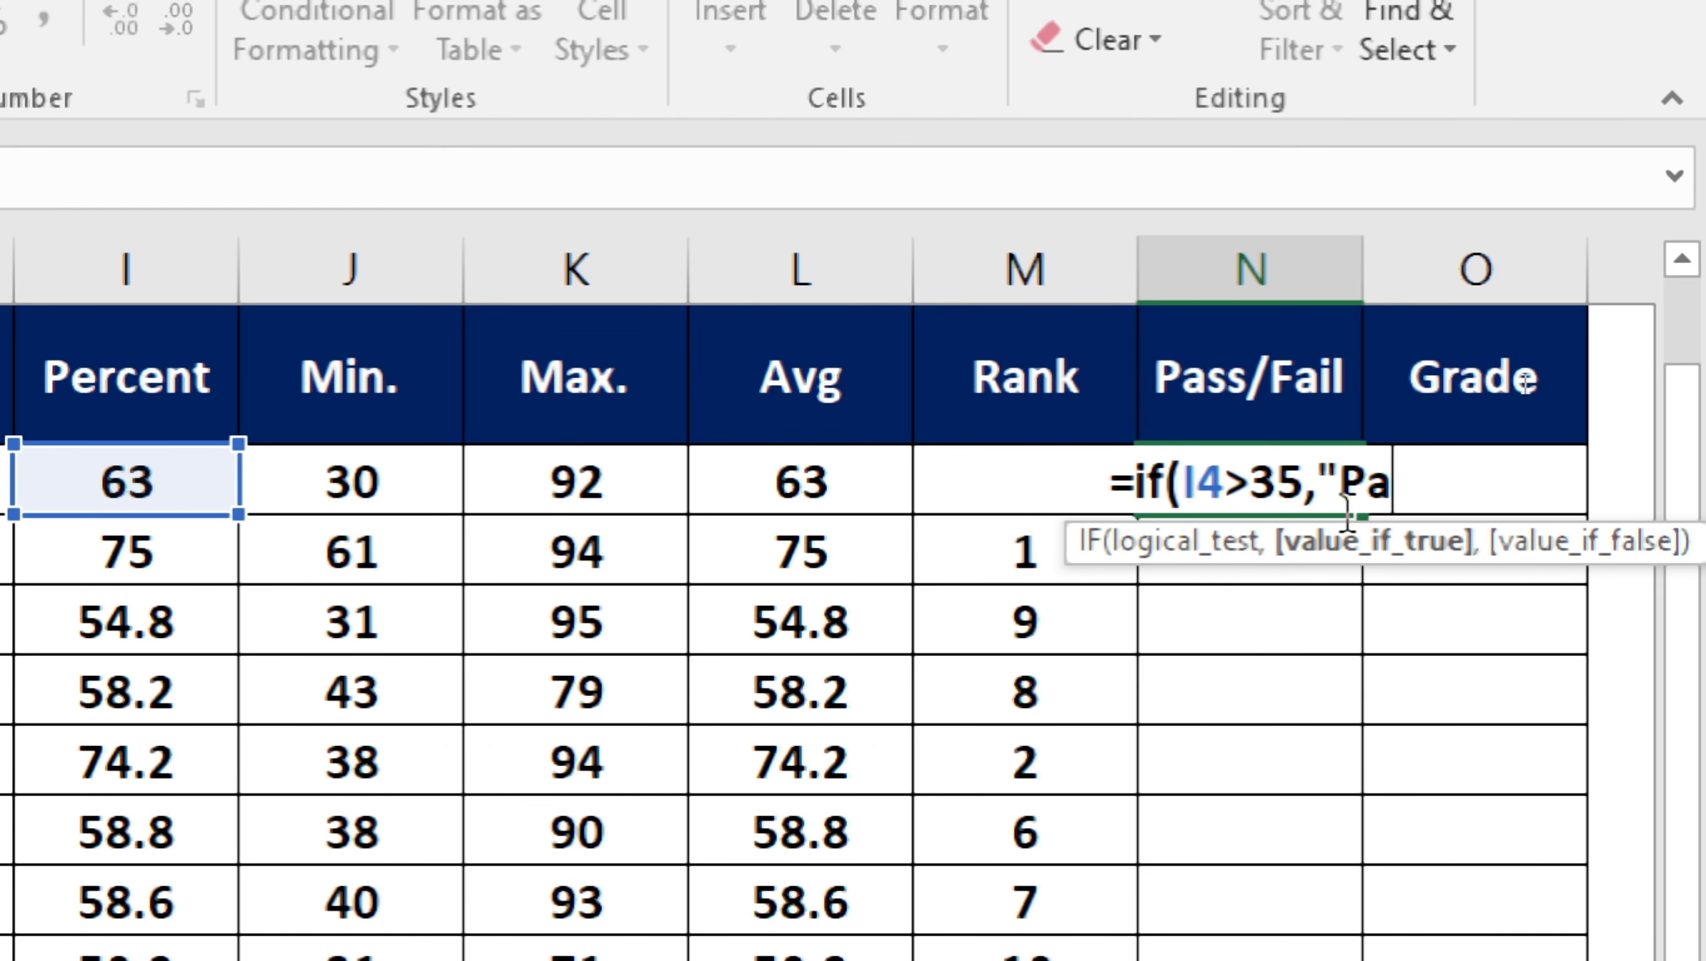
type("ss")
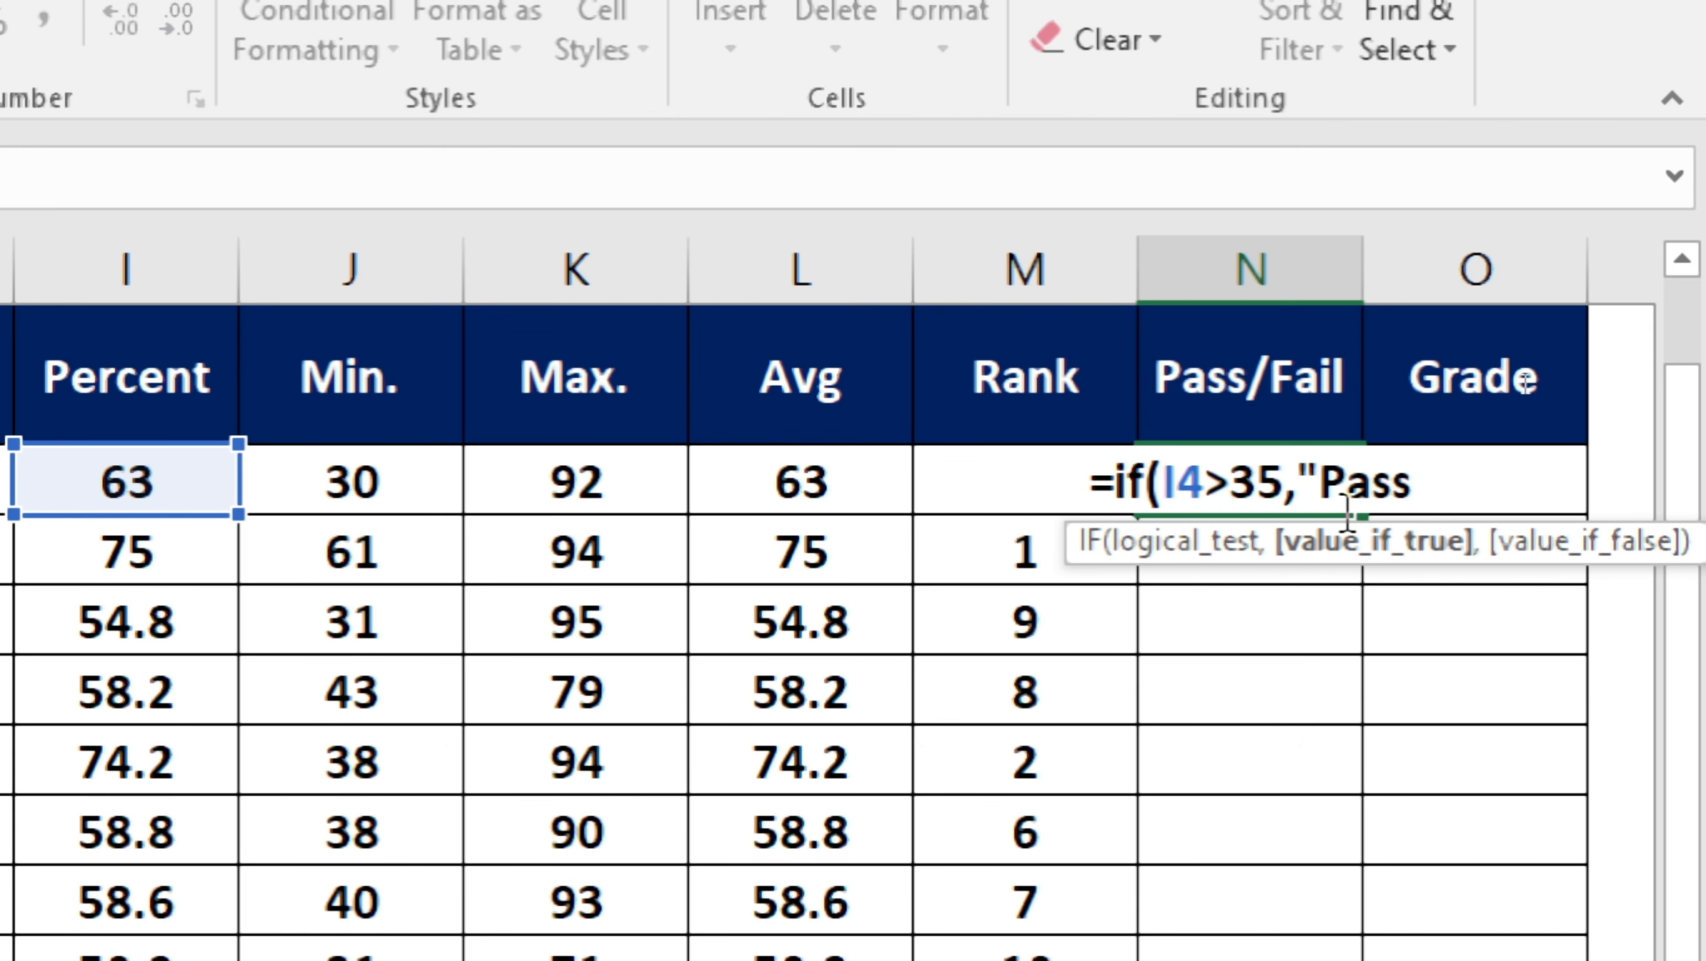
type("\",")
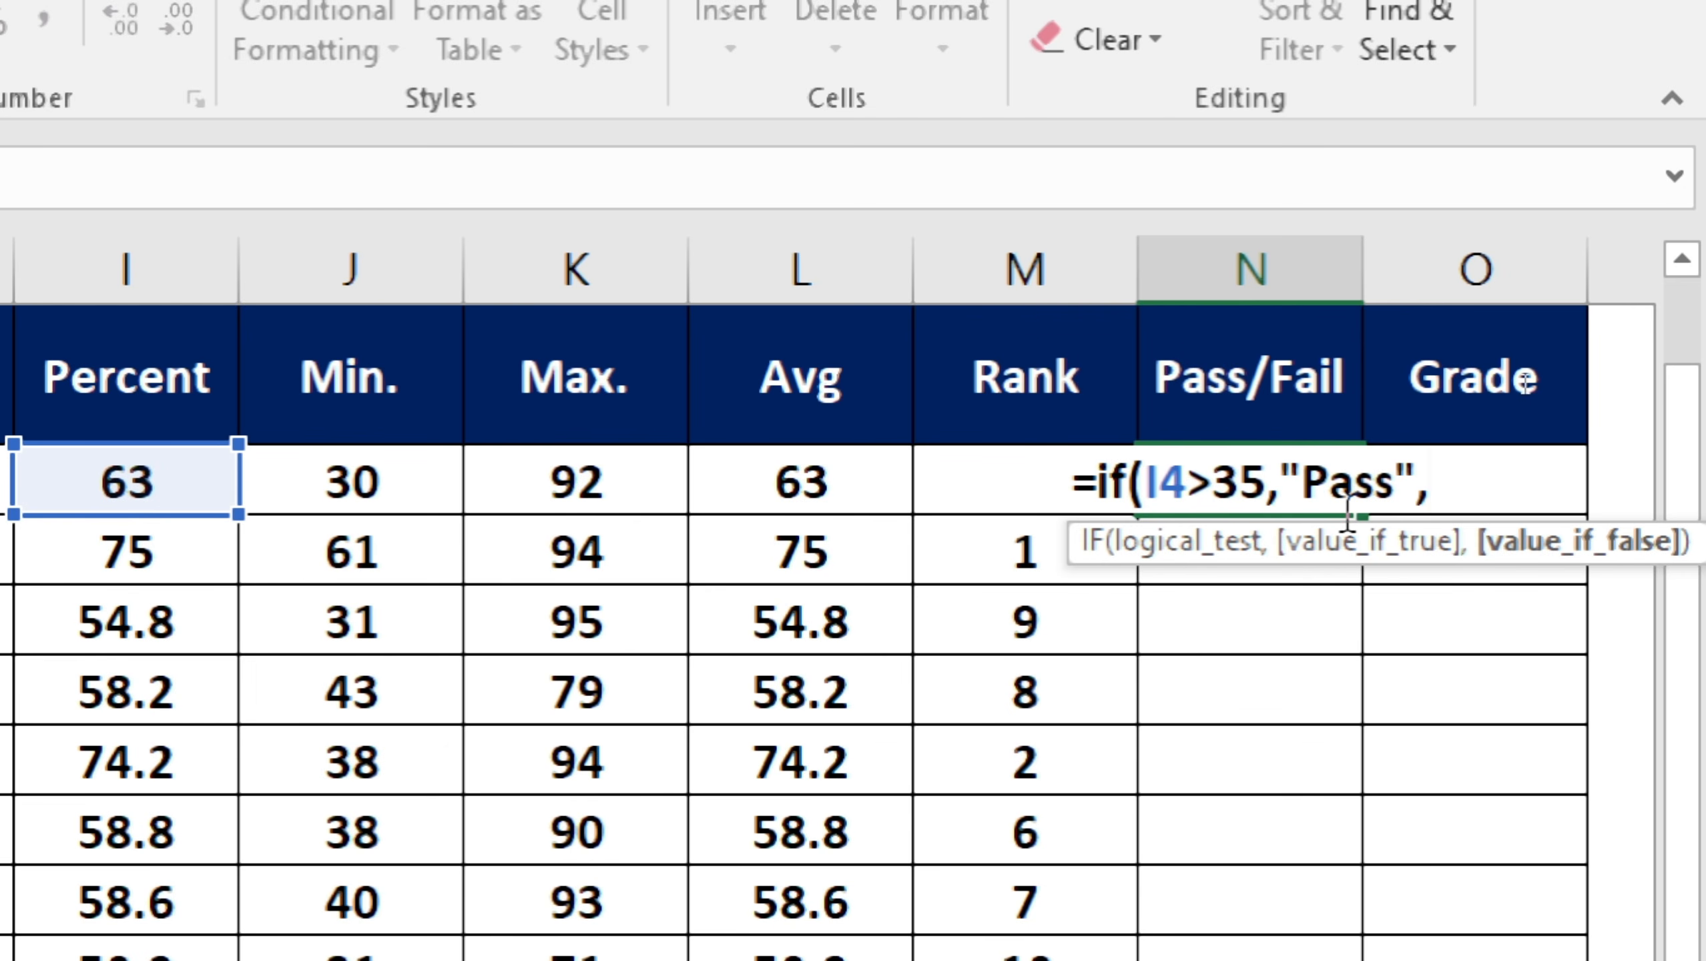
type("\"")
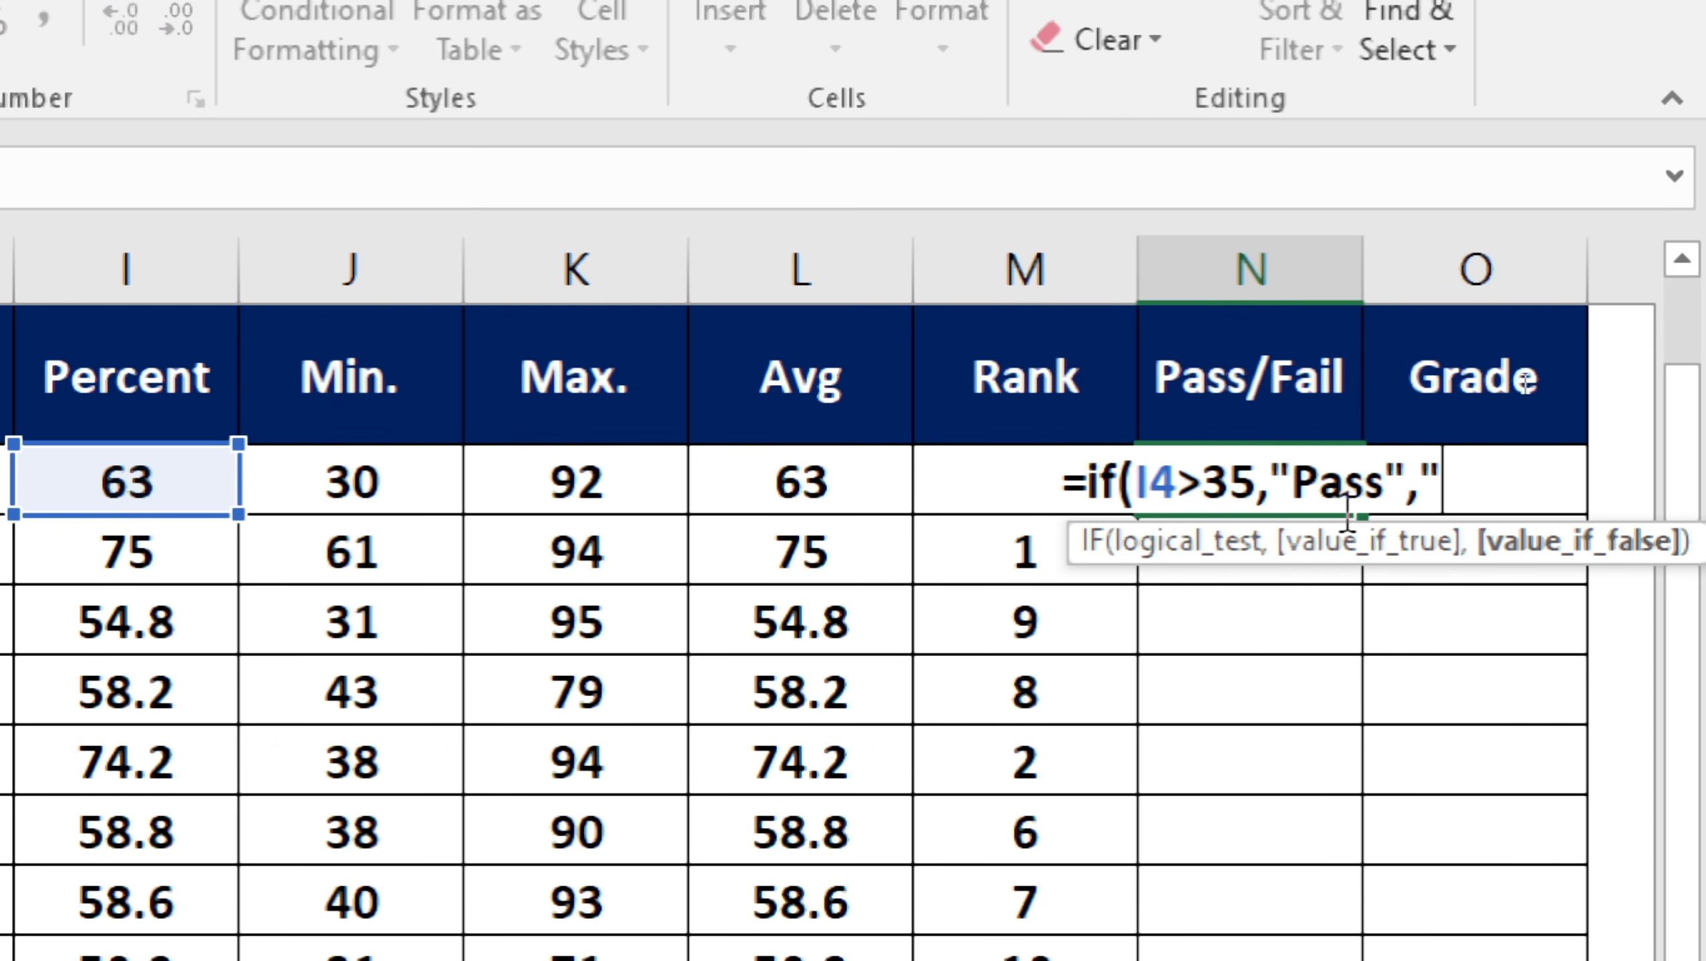
type("Fa")
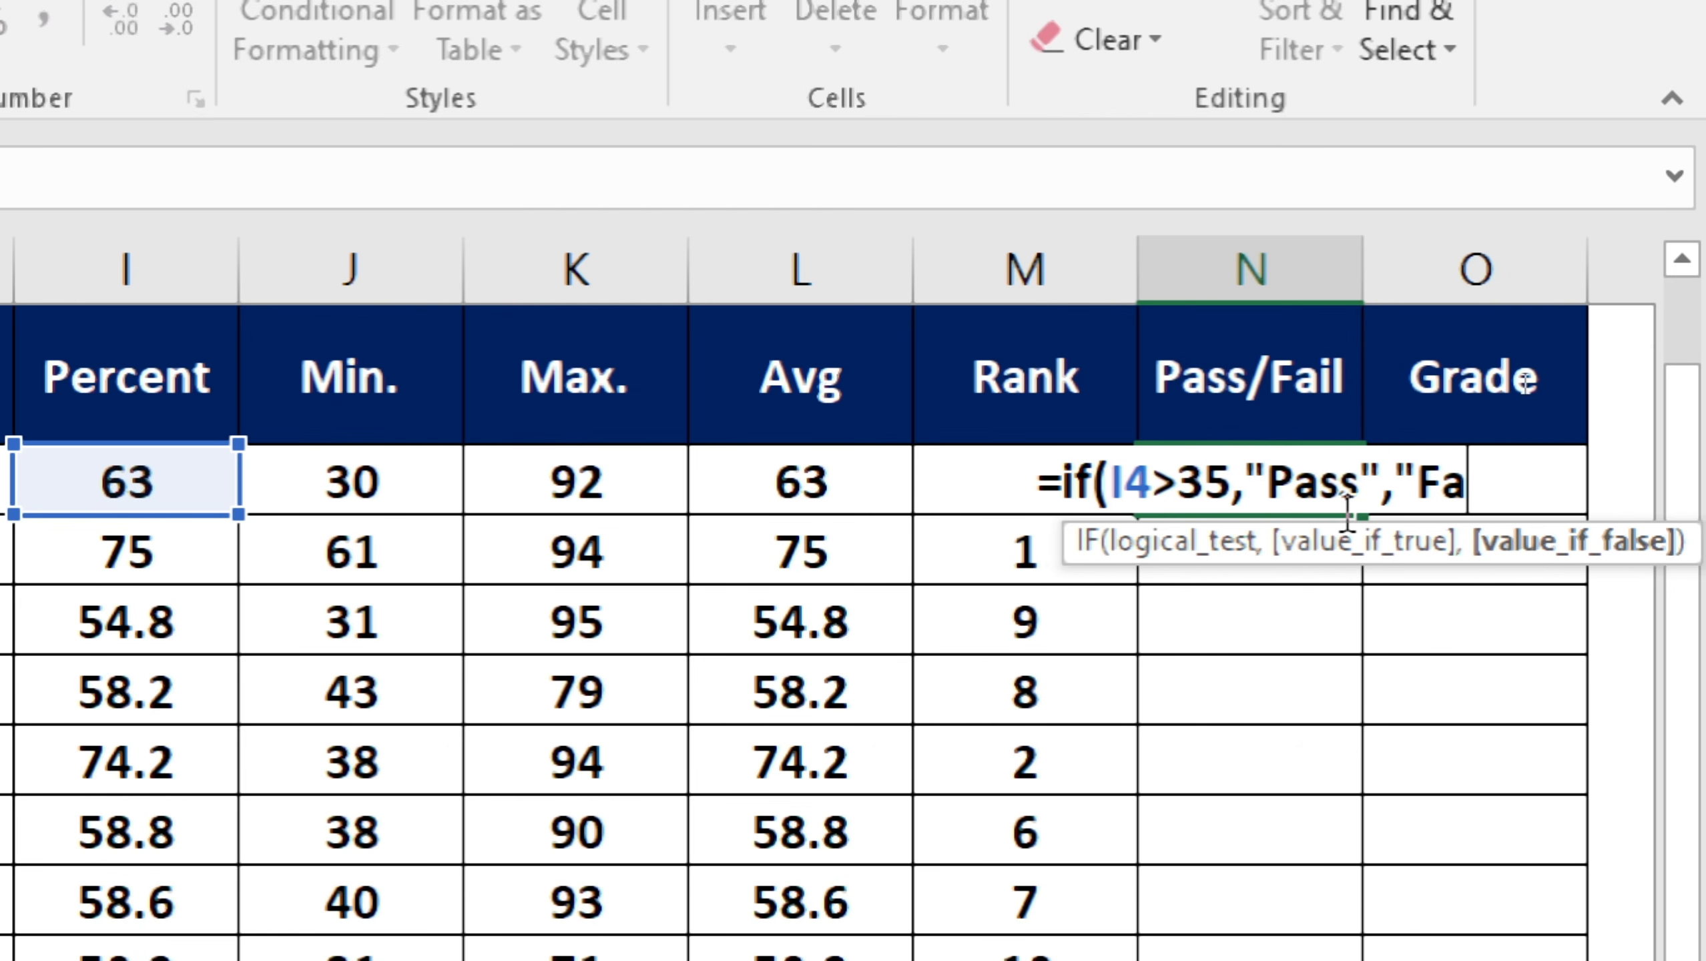
type("il\"")
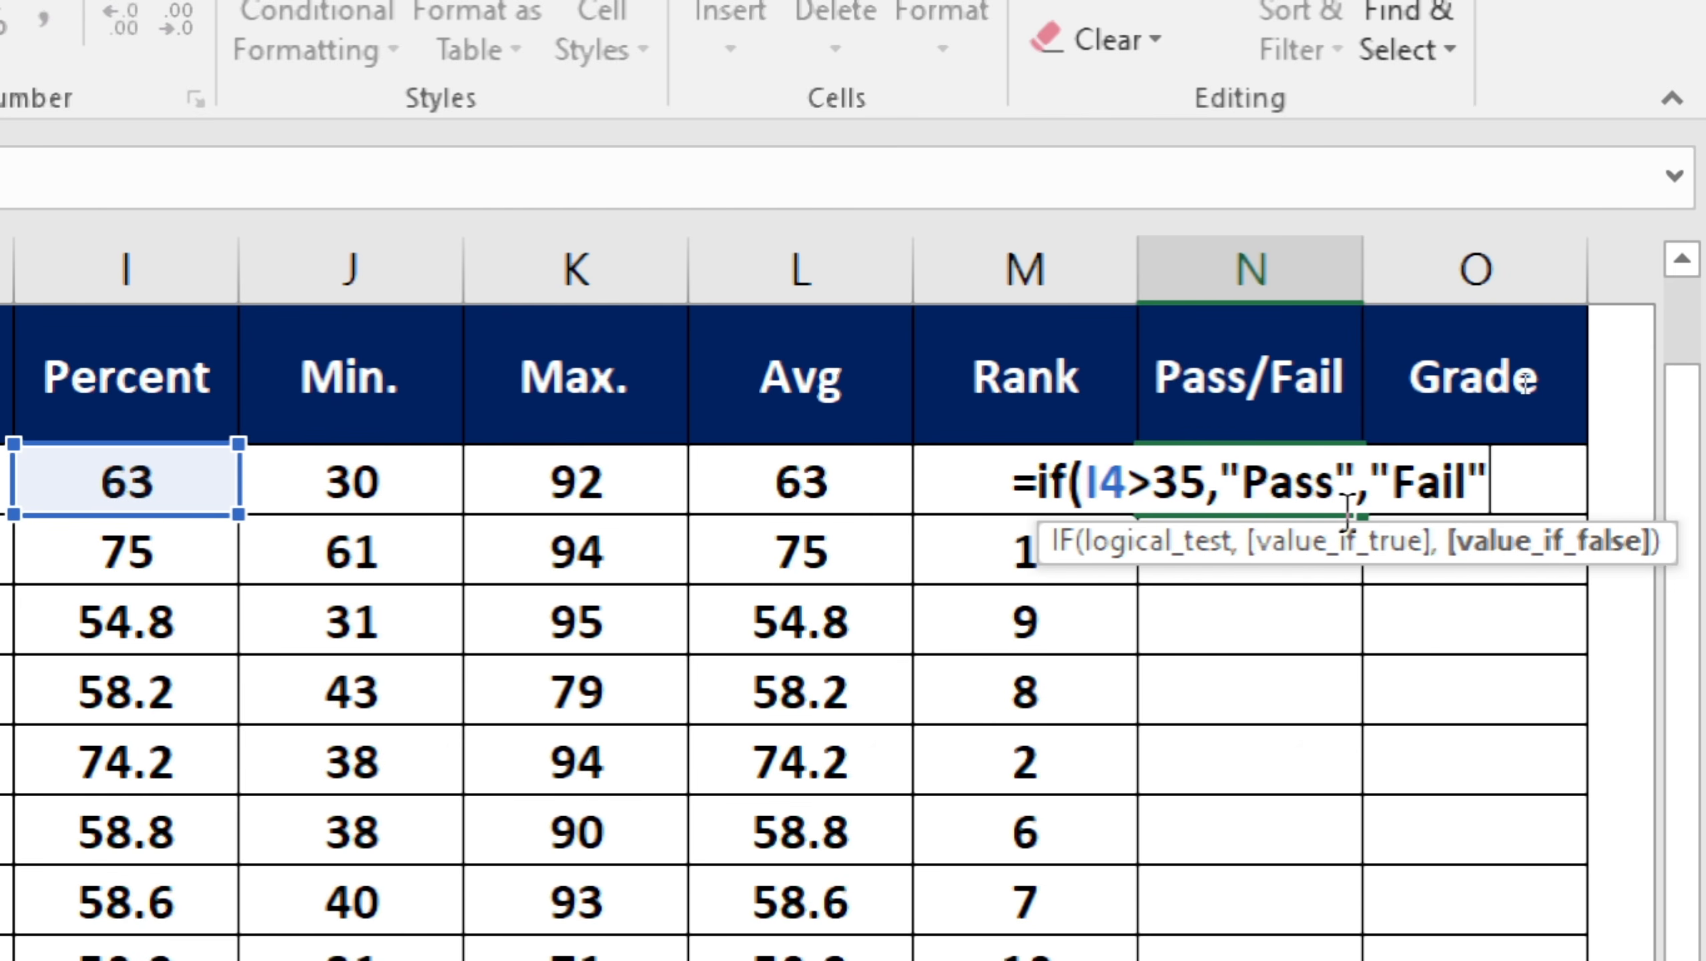
type(")")
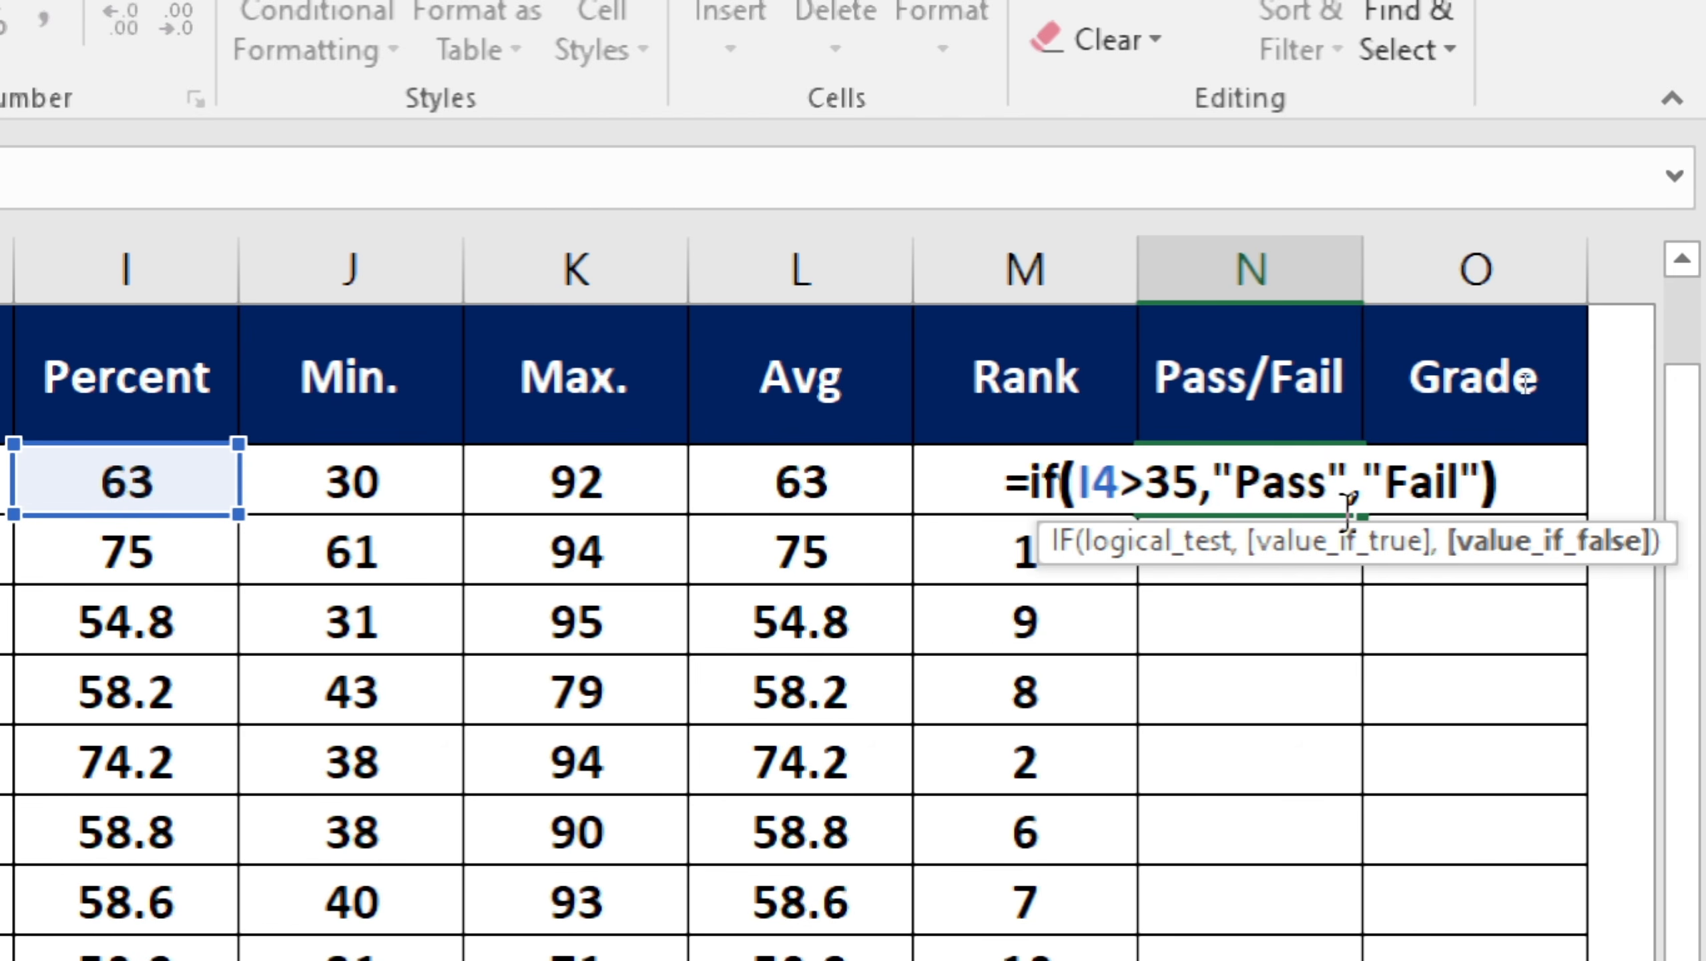
key("Return")
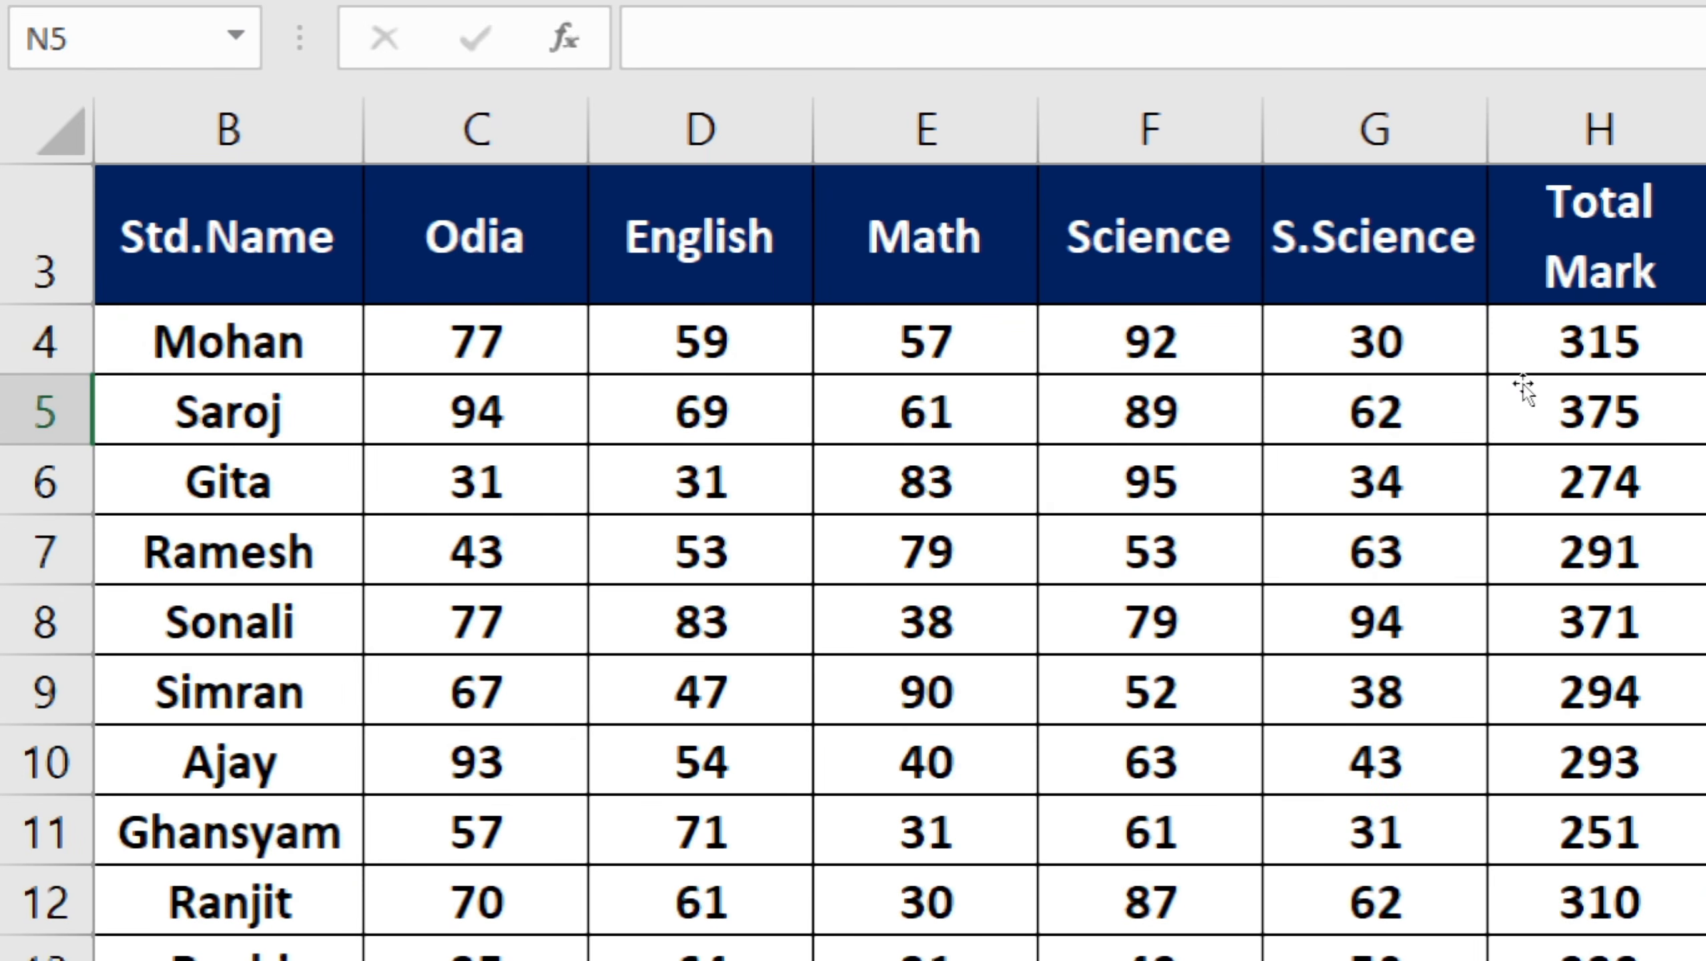
Copy the N4 Pass/Fail formula down through N14 for all eleven students.
left_click(1312, 337)
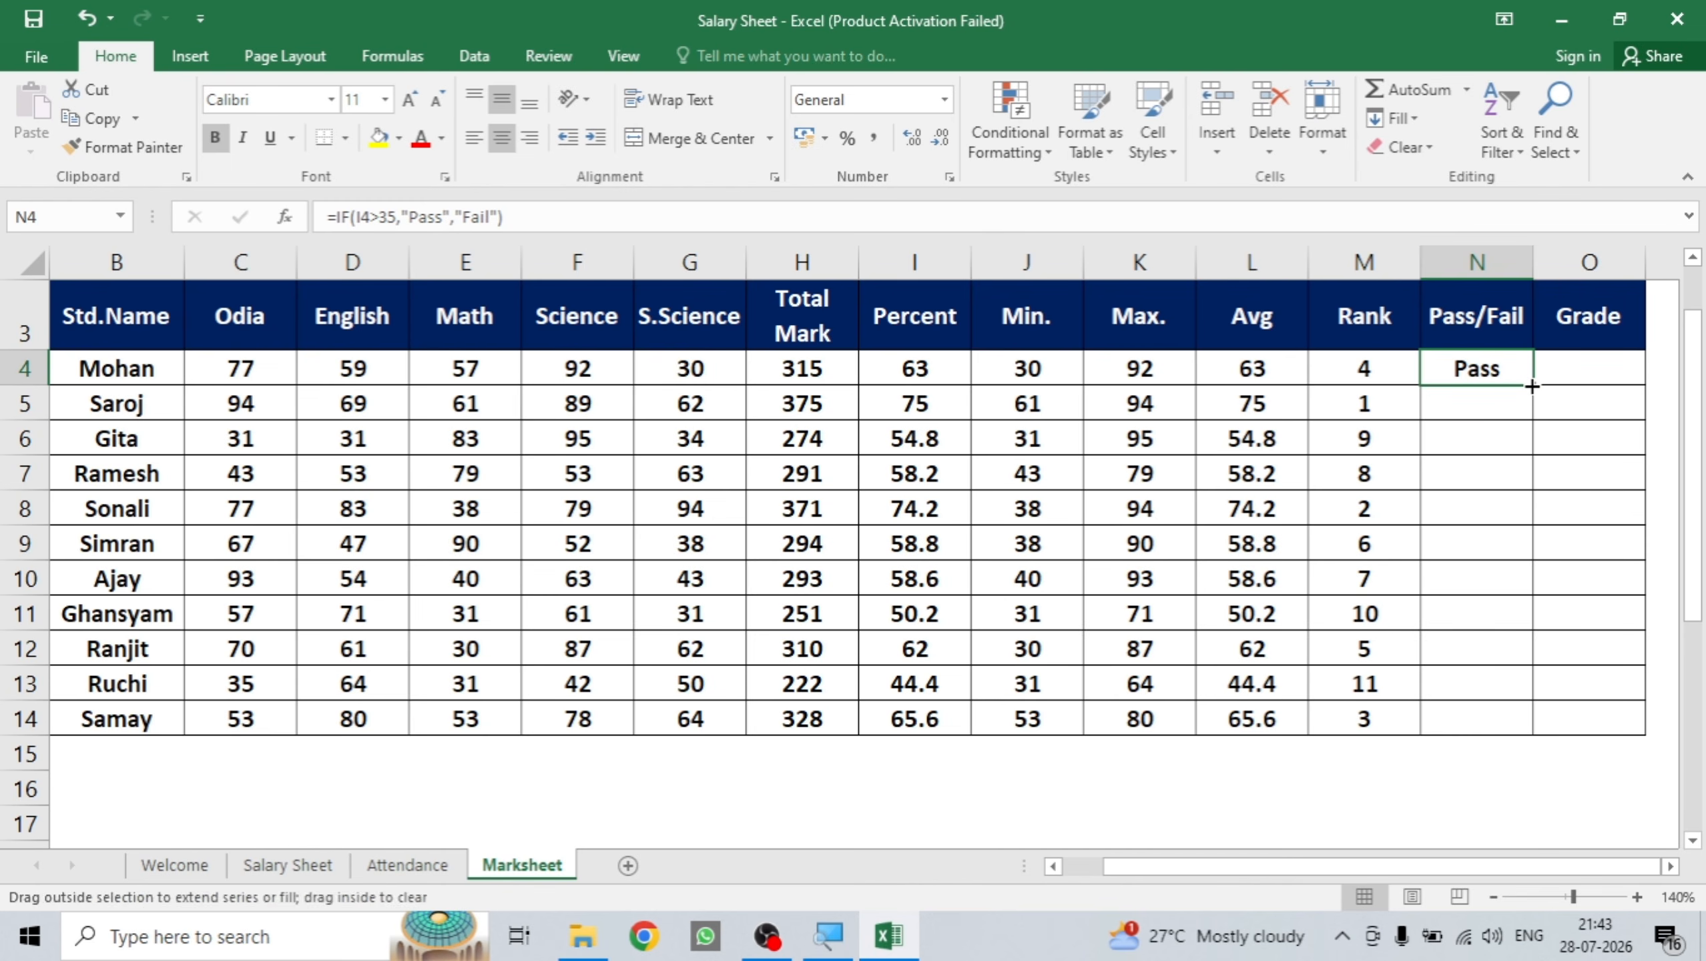
double_click(1533, 386)
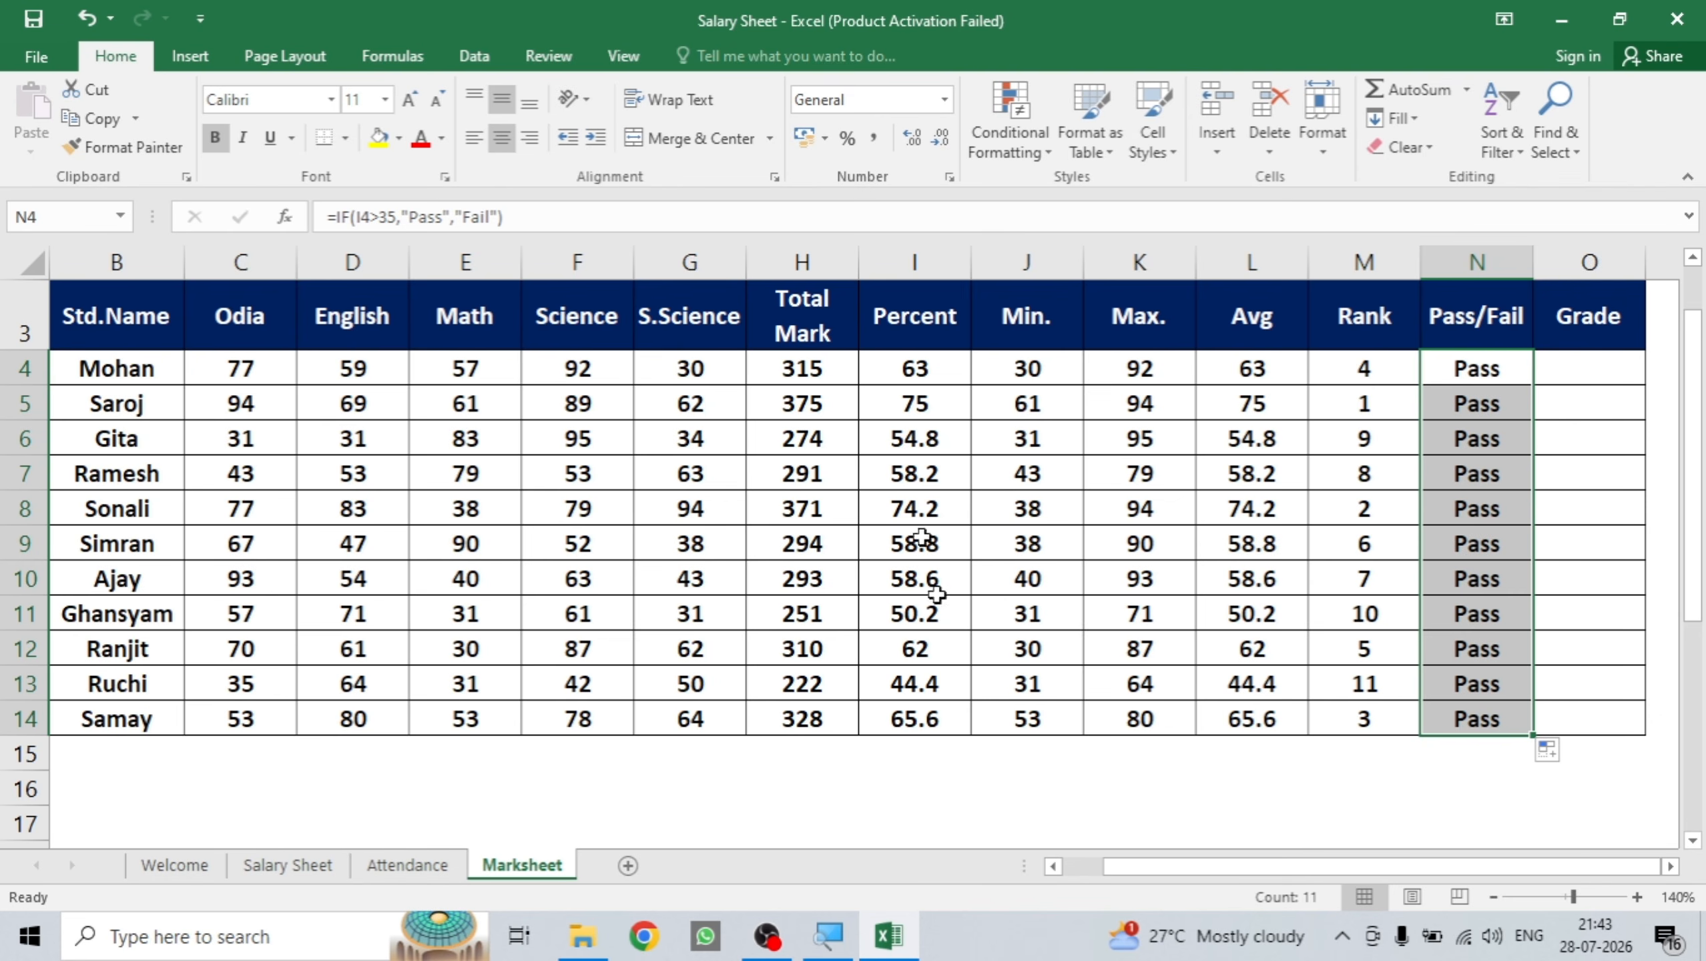
left_click(921, 716)
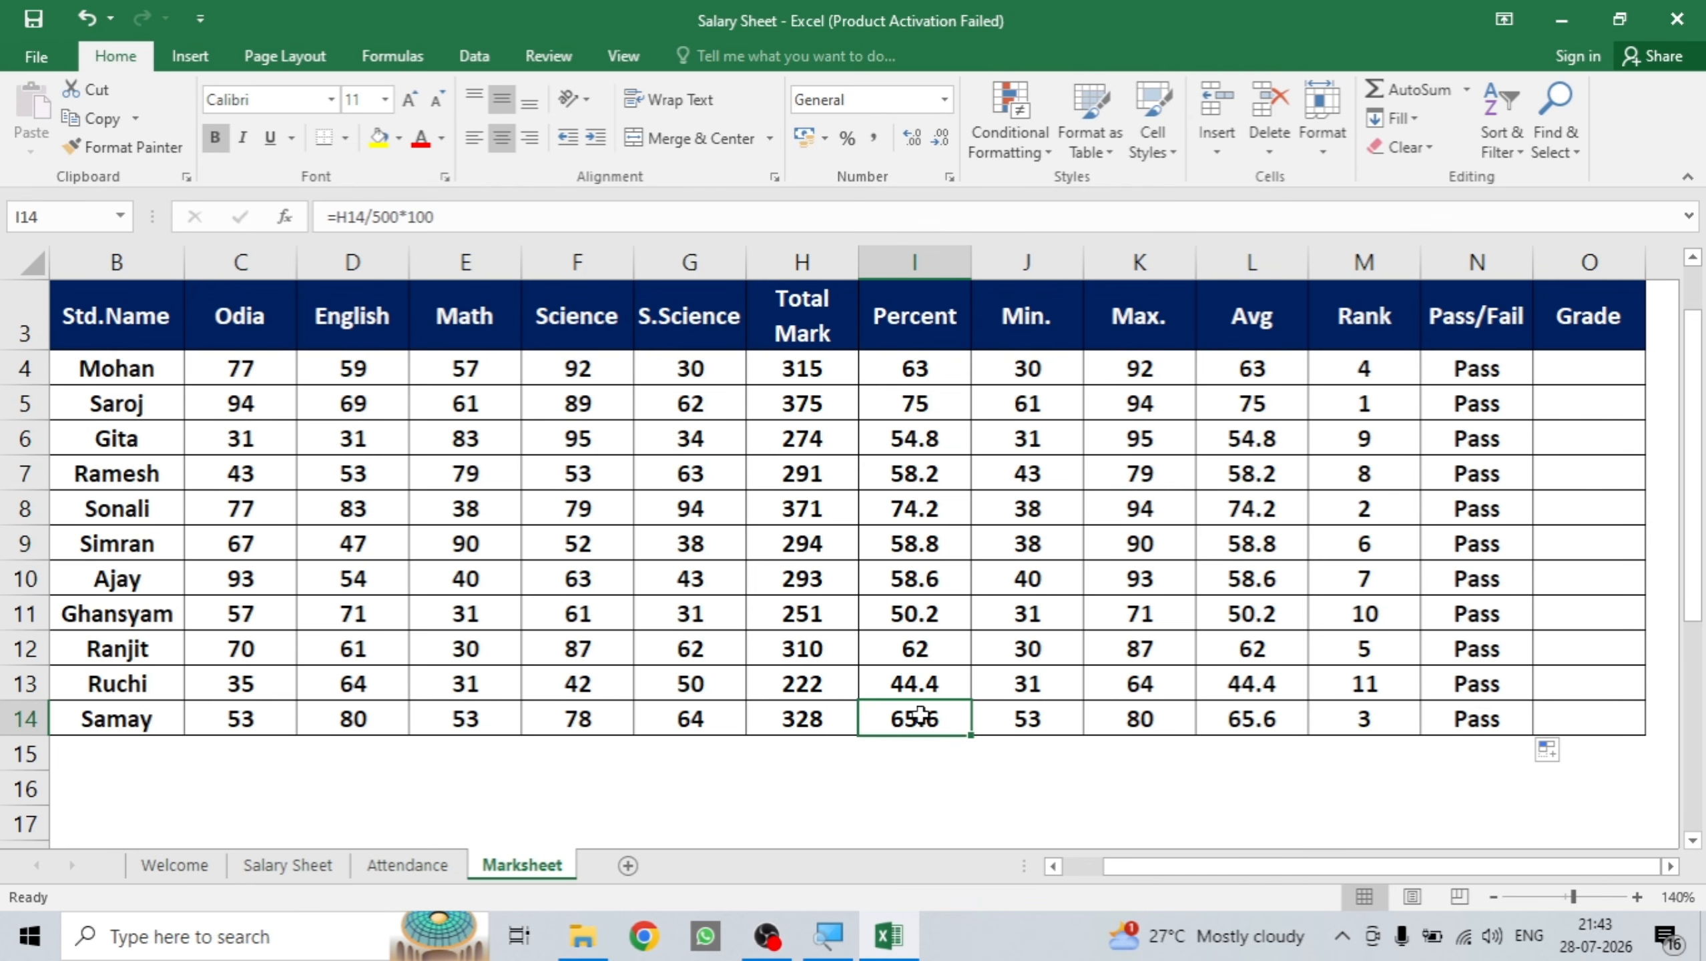
type("34")
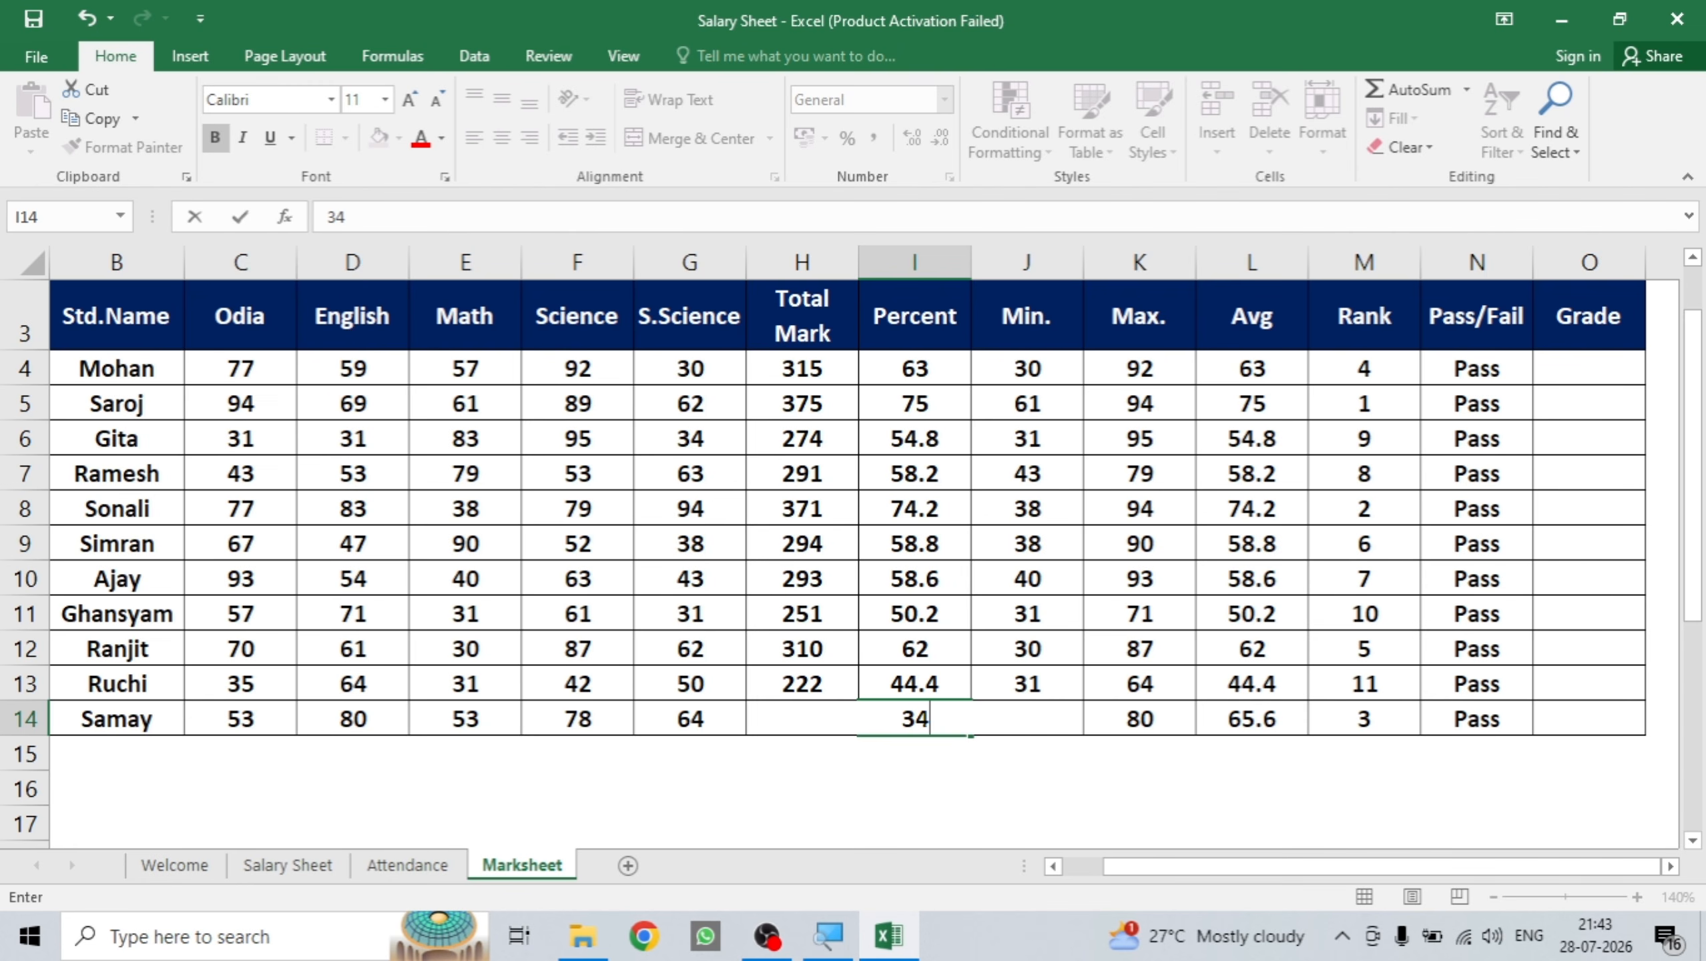
key("Return")
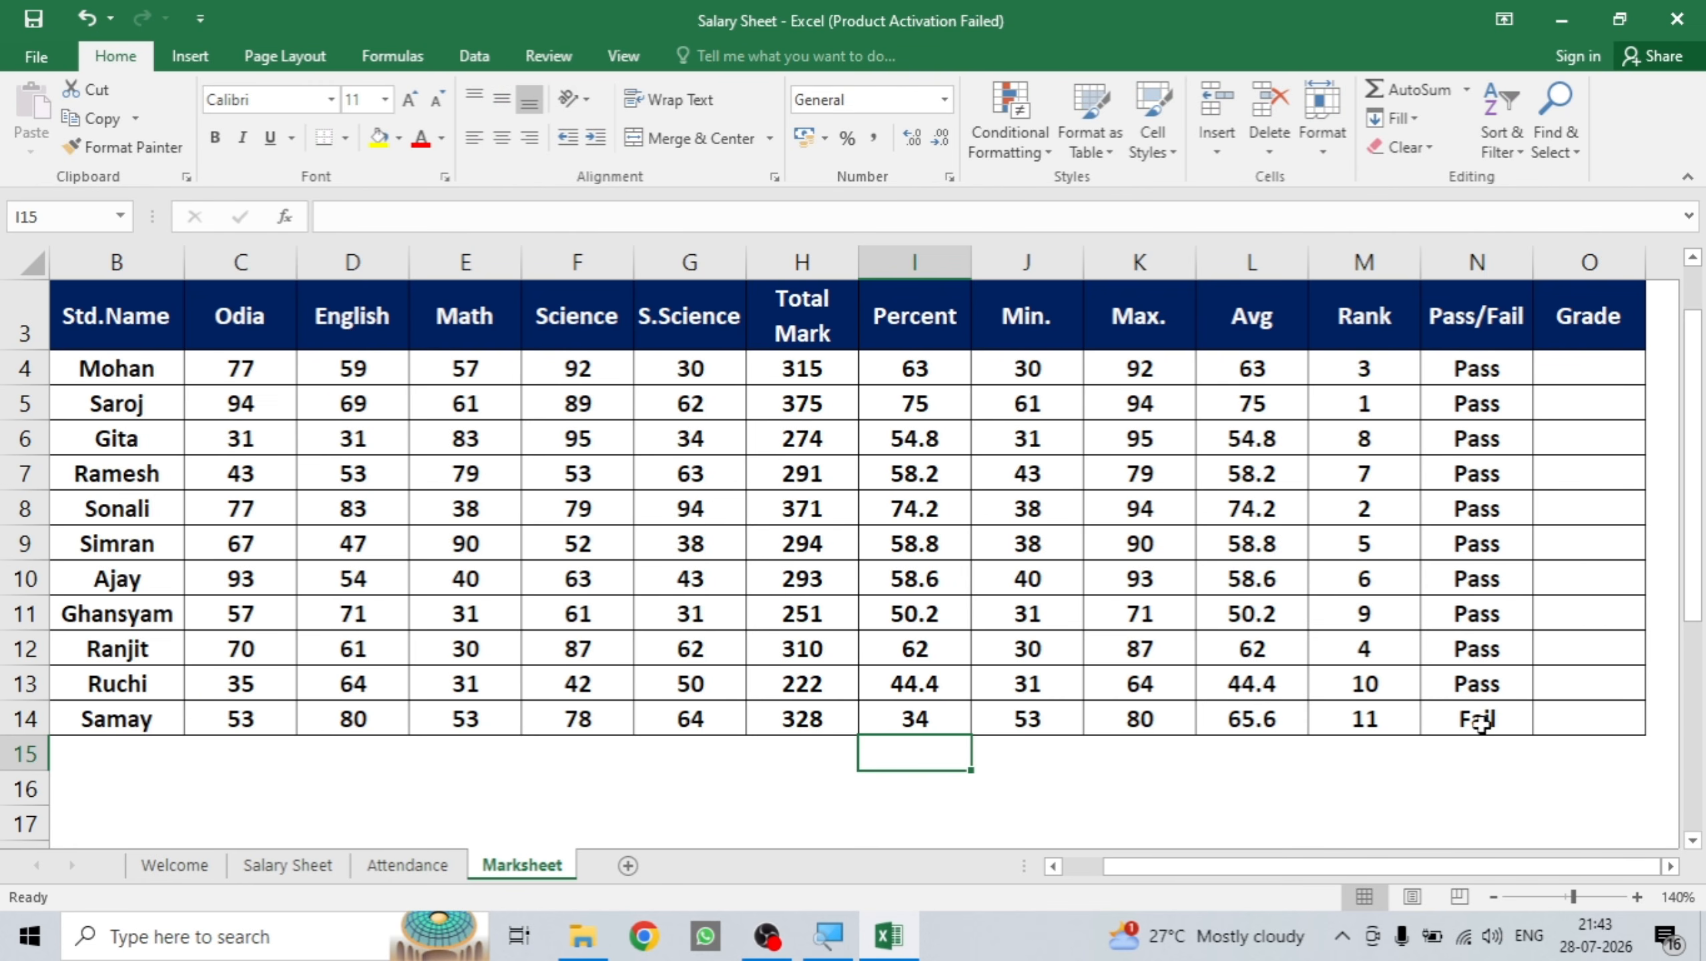
key("ctrl+z")
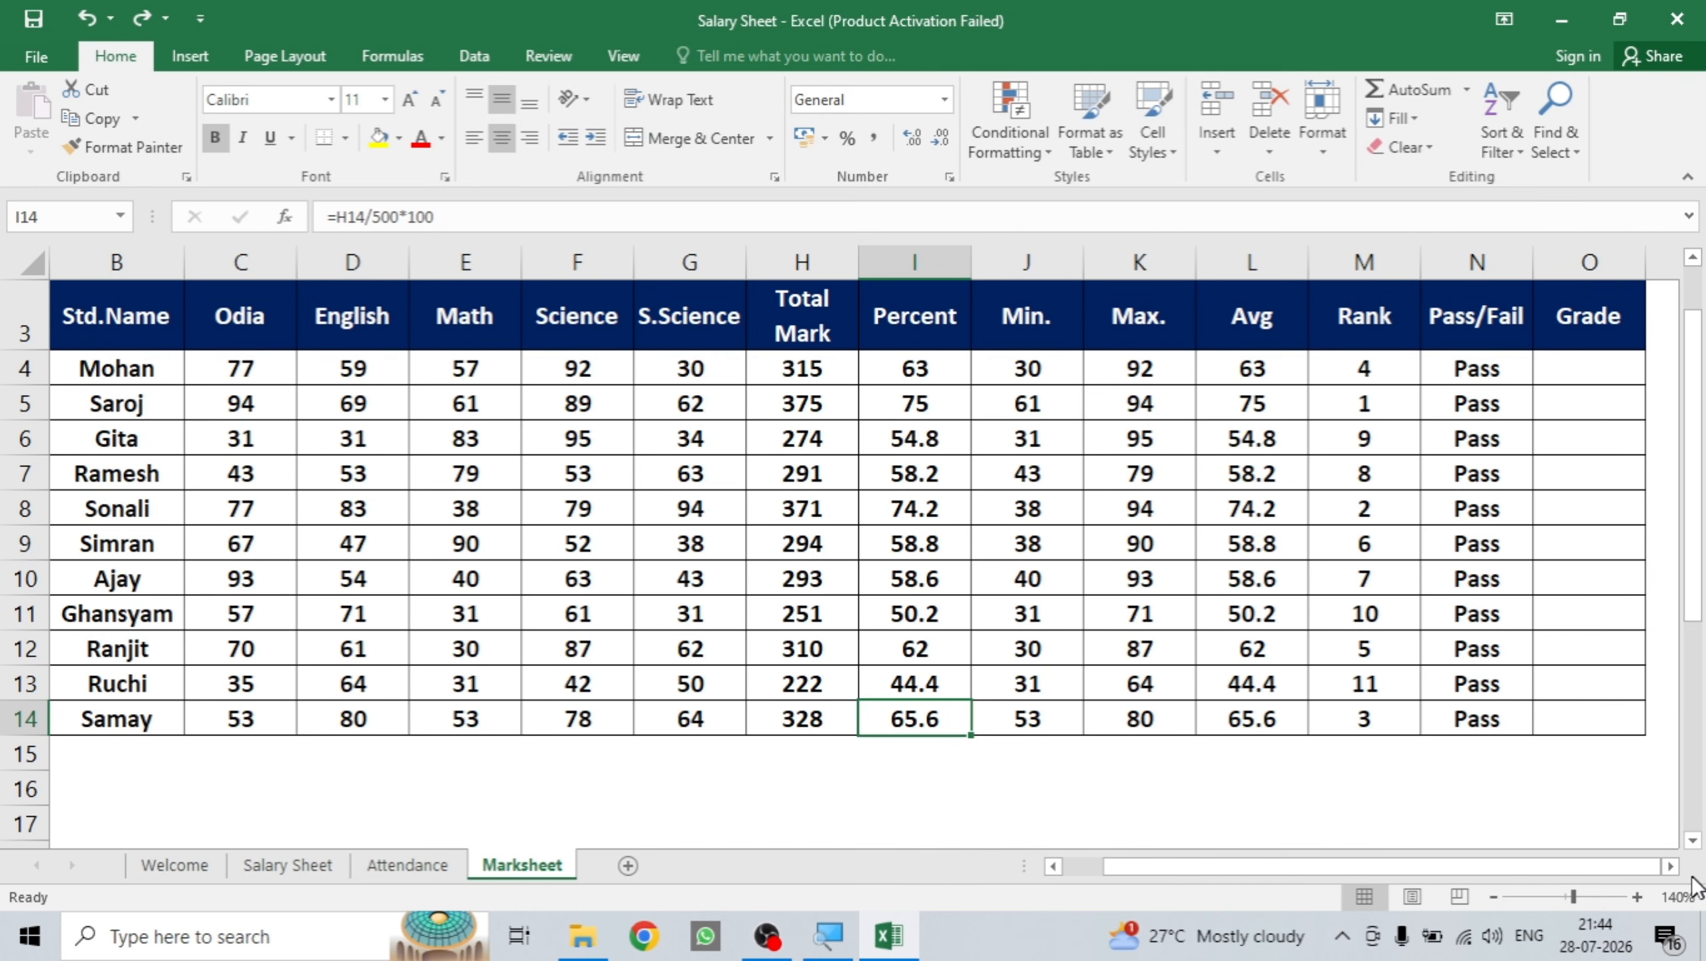
Enter grade labels A+ in R4 and A in R5, removing AutoComplete's extra plus.
left_click(1671, 867)
left_click(1673, 869)
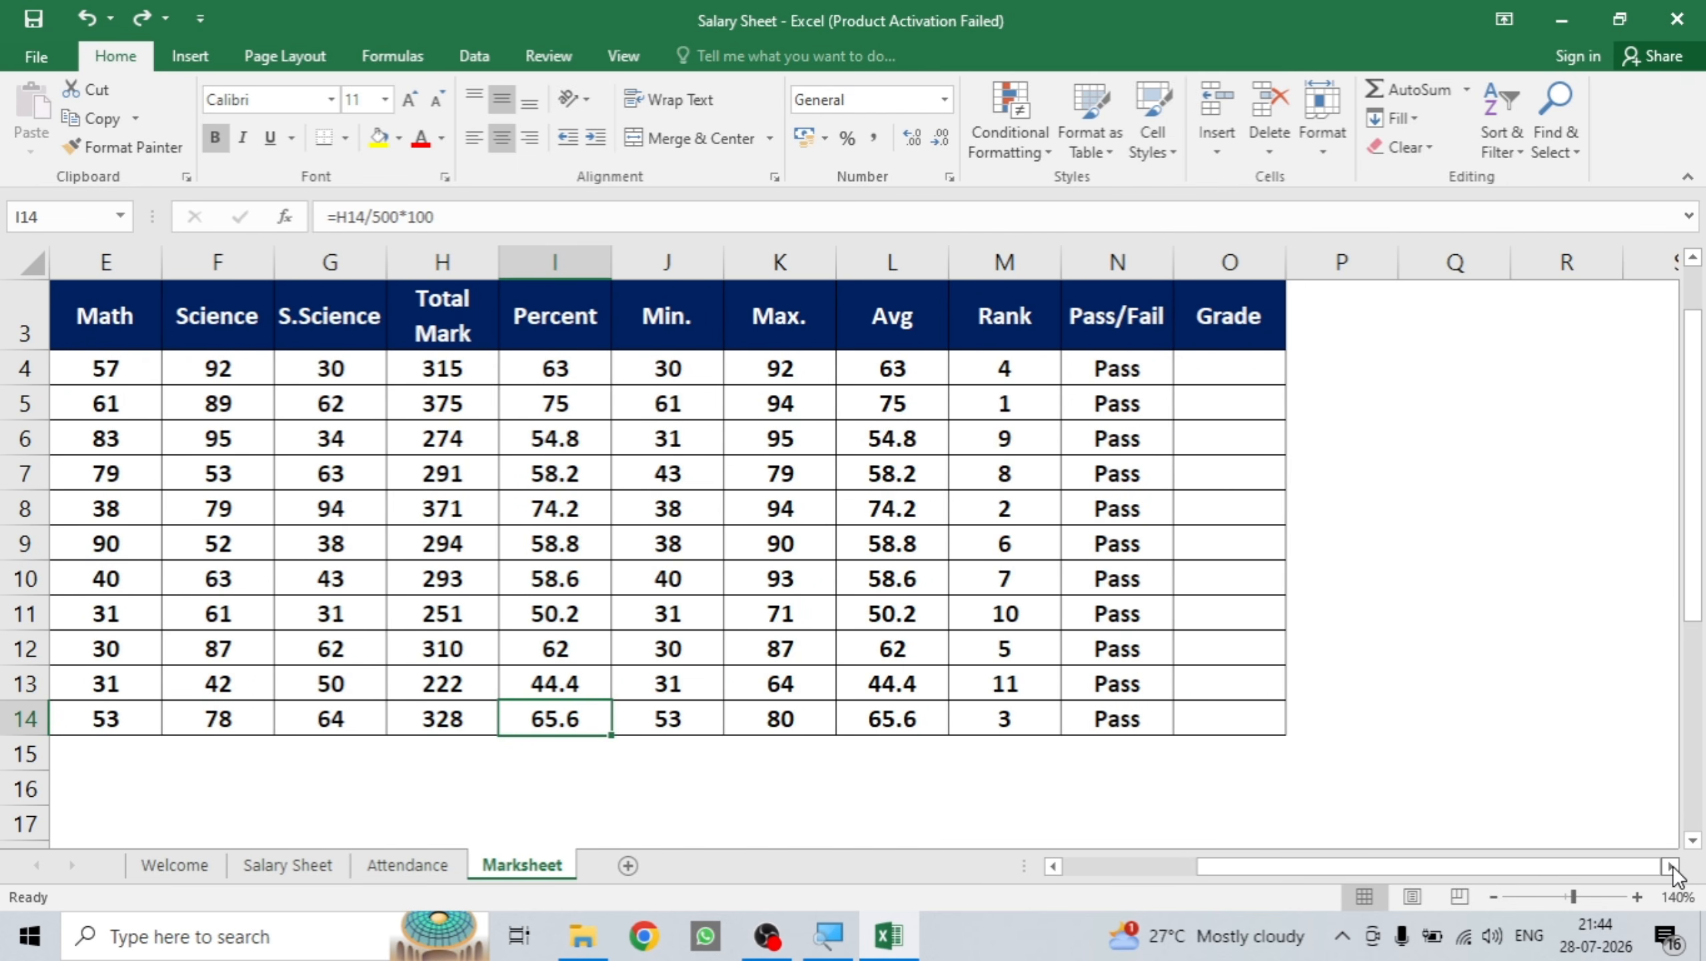
left_click(1673, 869)
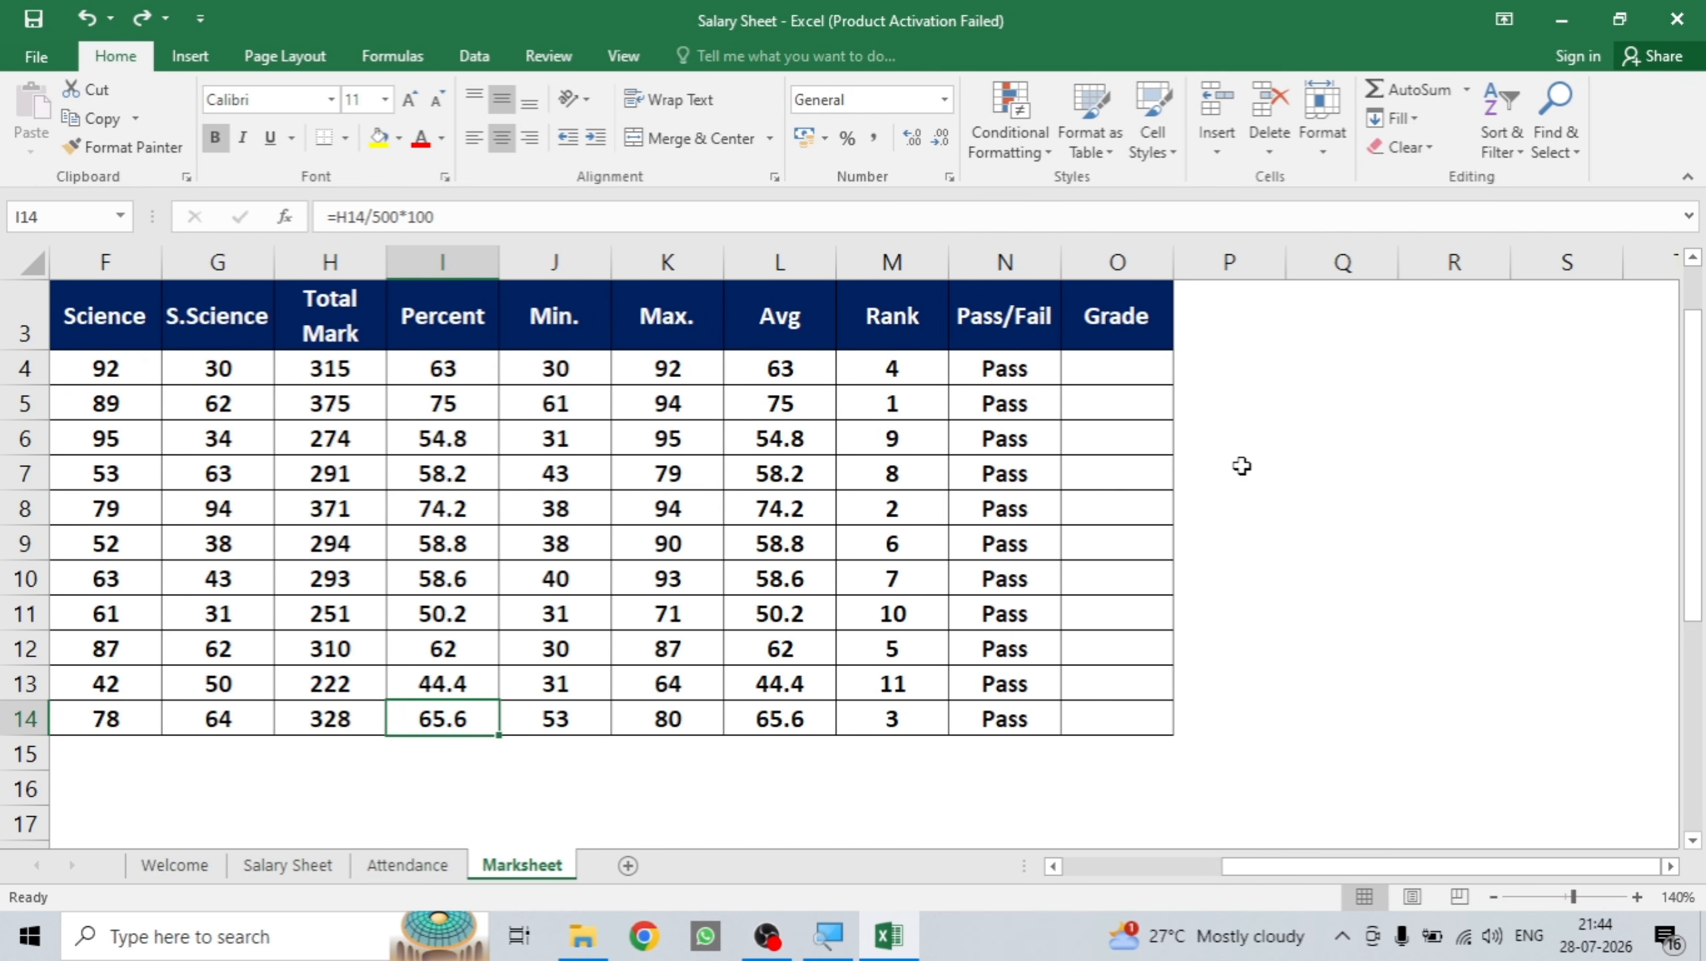
left_click(1464, 424)
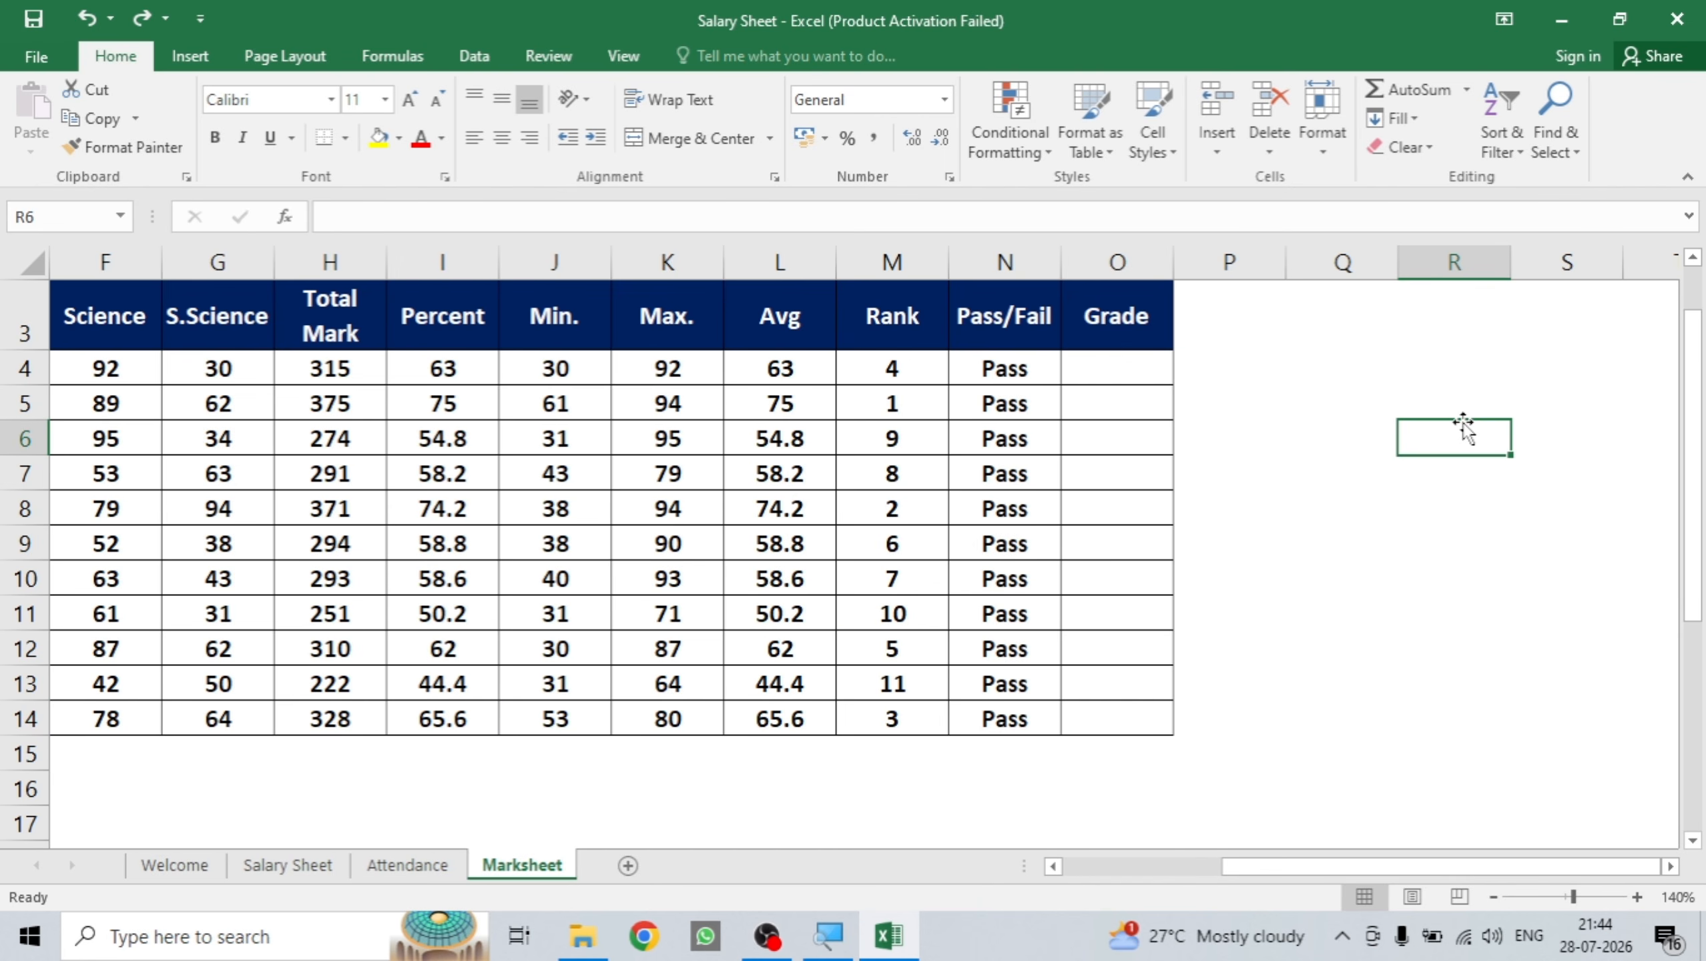
left_click(1460, 366)
type("A+")
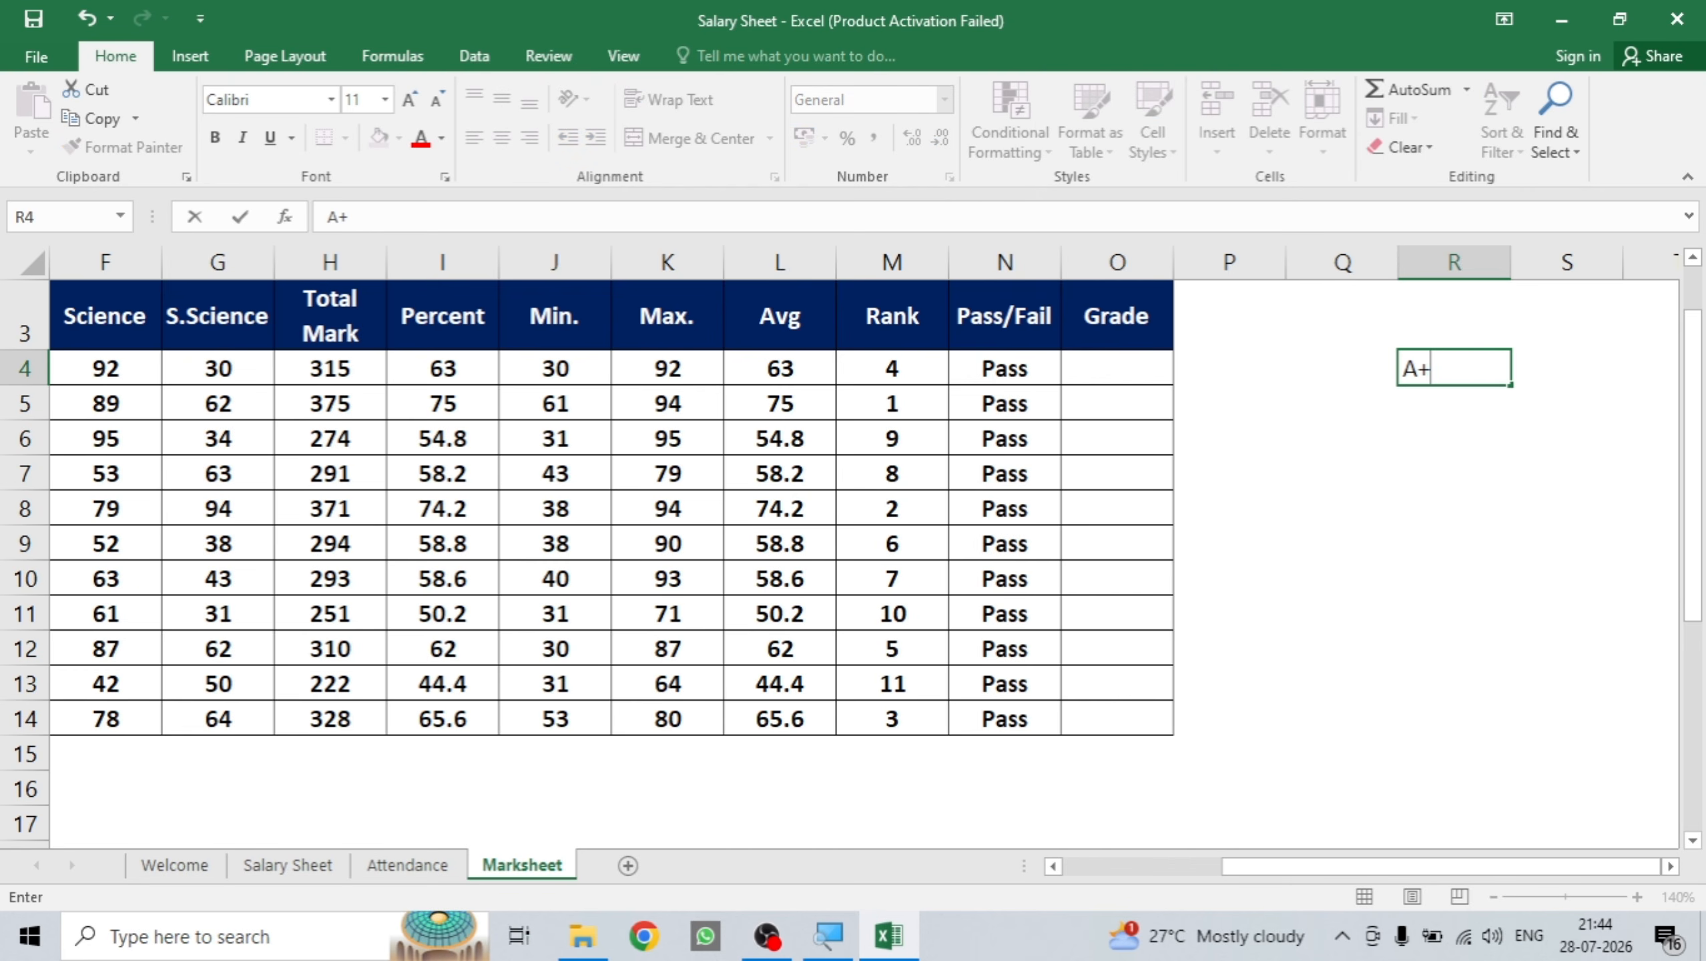
key("Return")
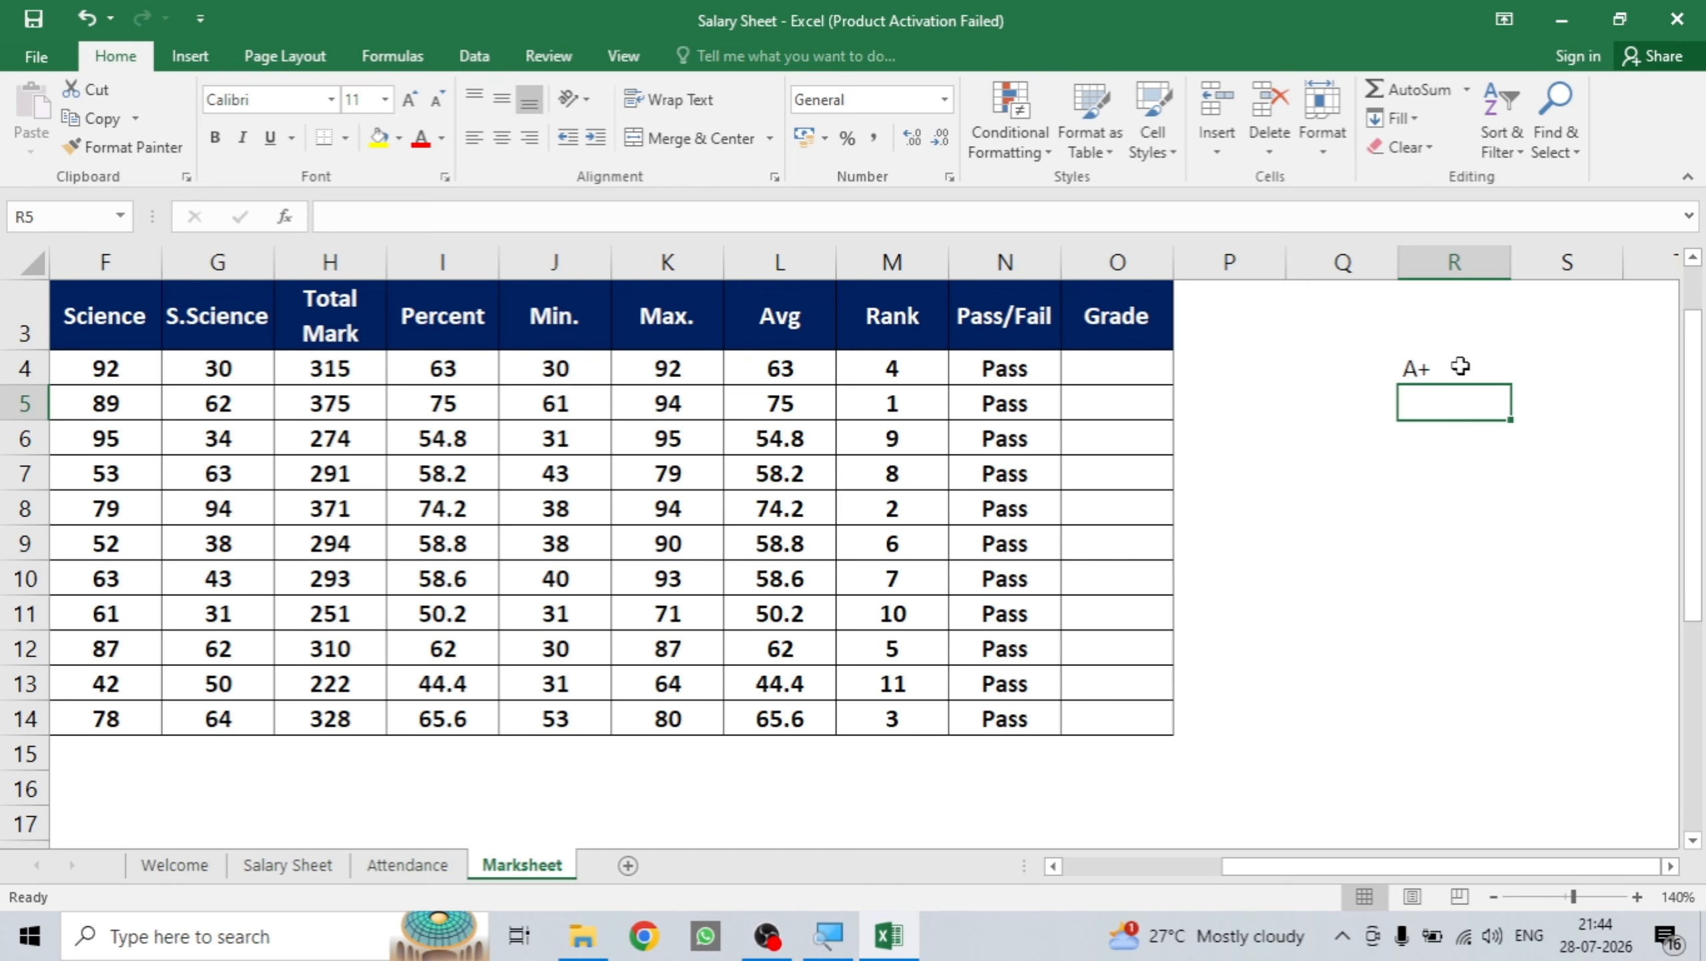
type("A+")
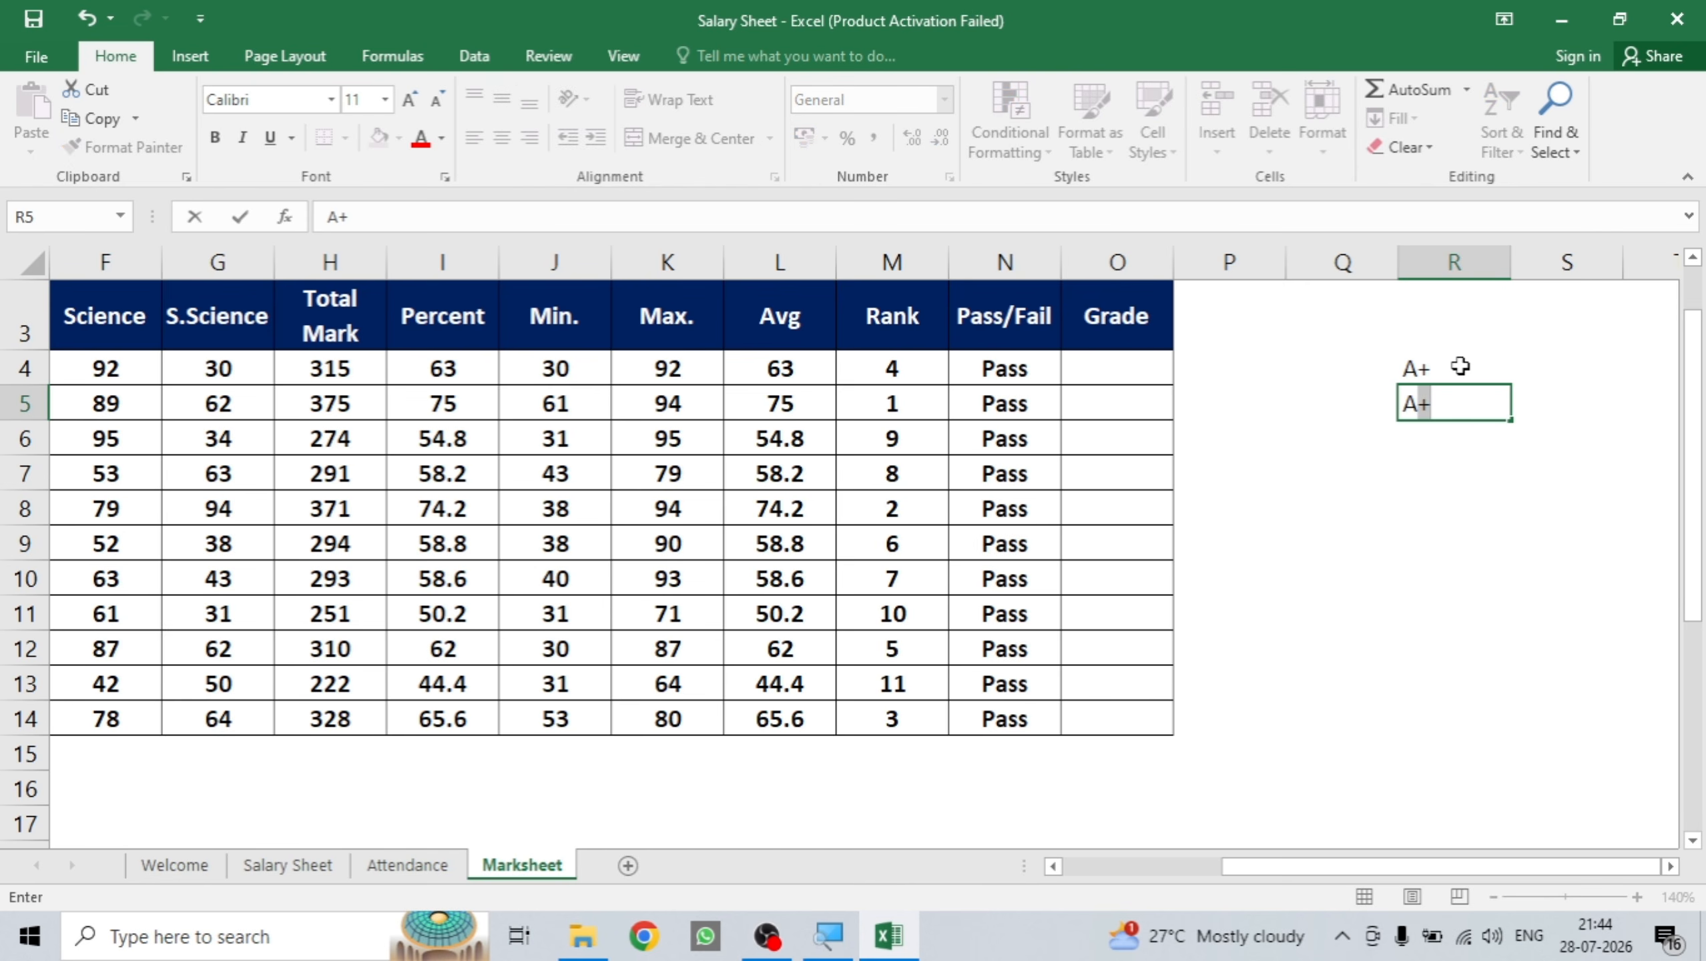
key("Return")
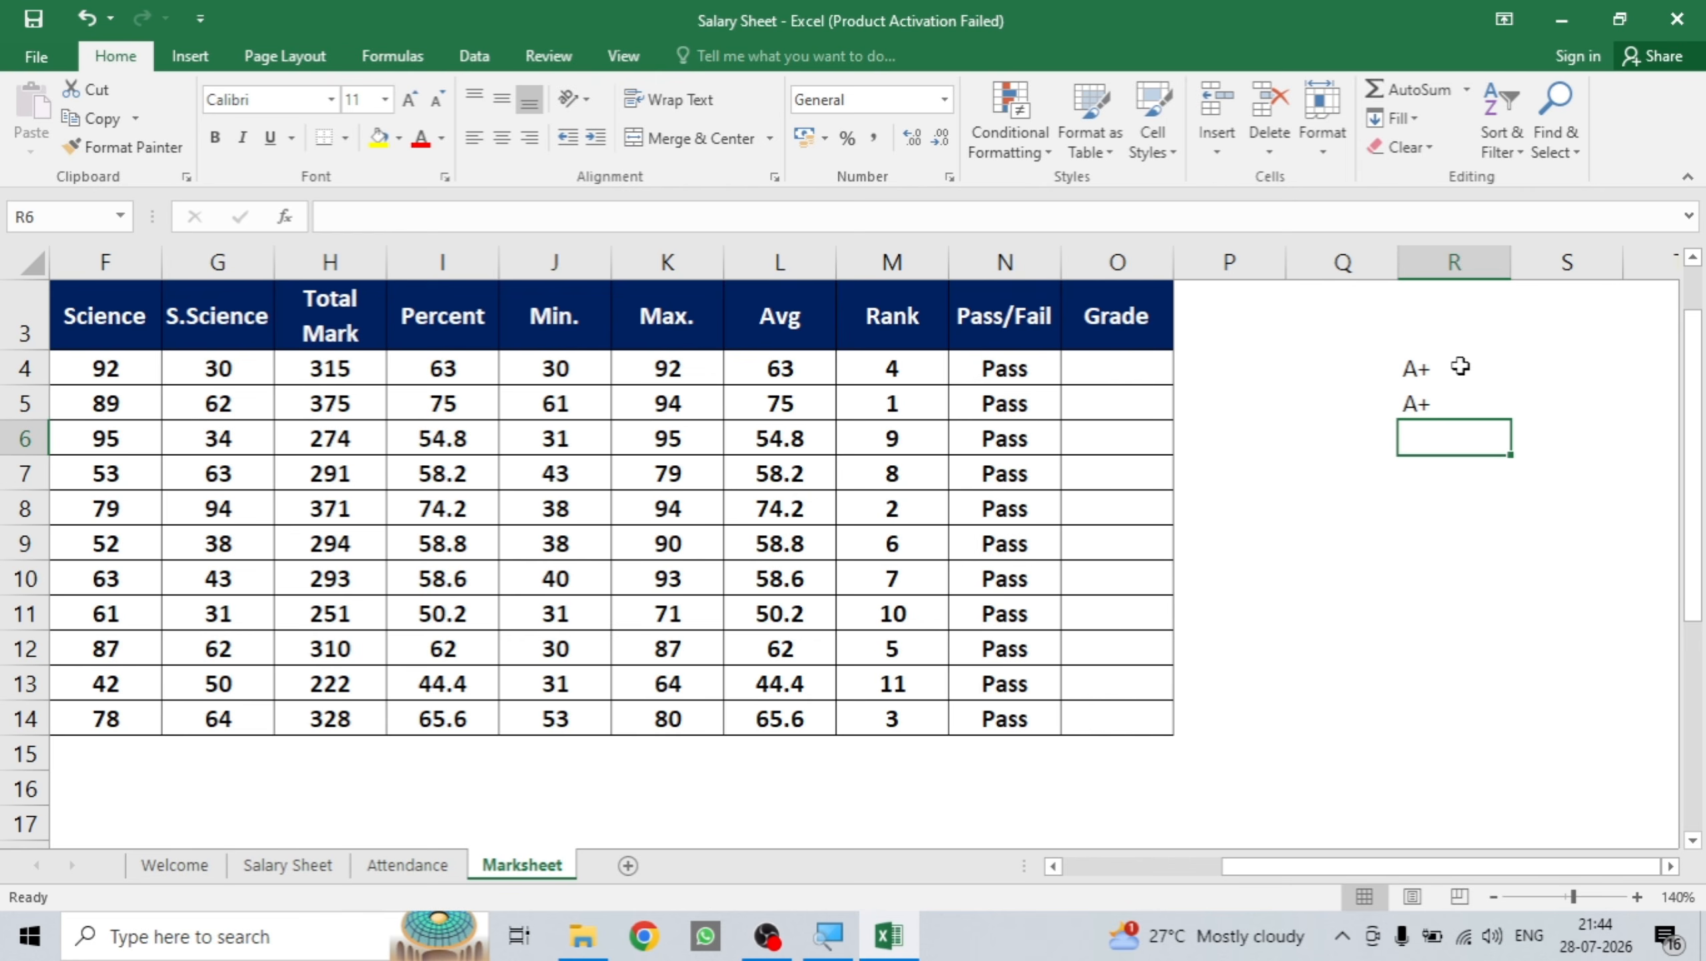
key("Up")
type("a")
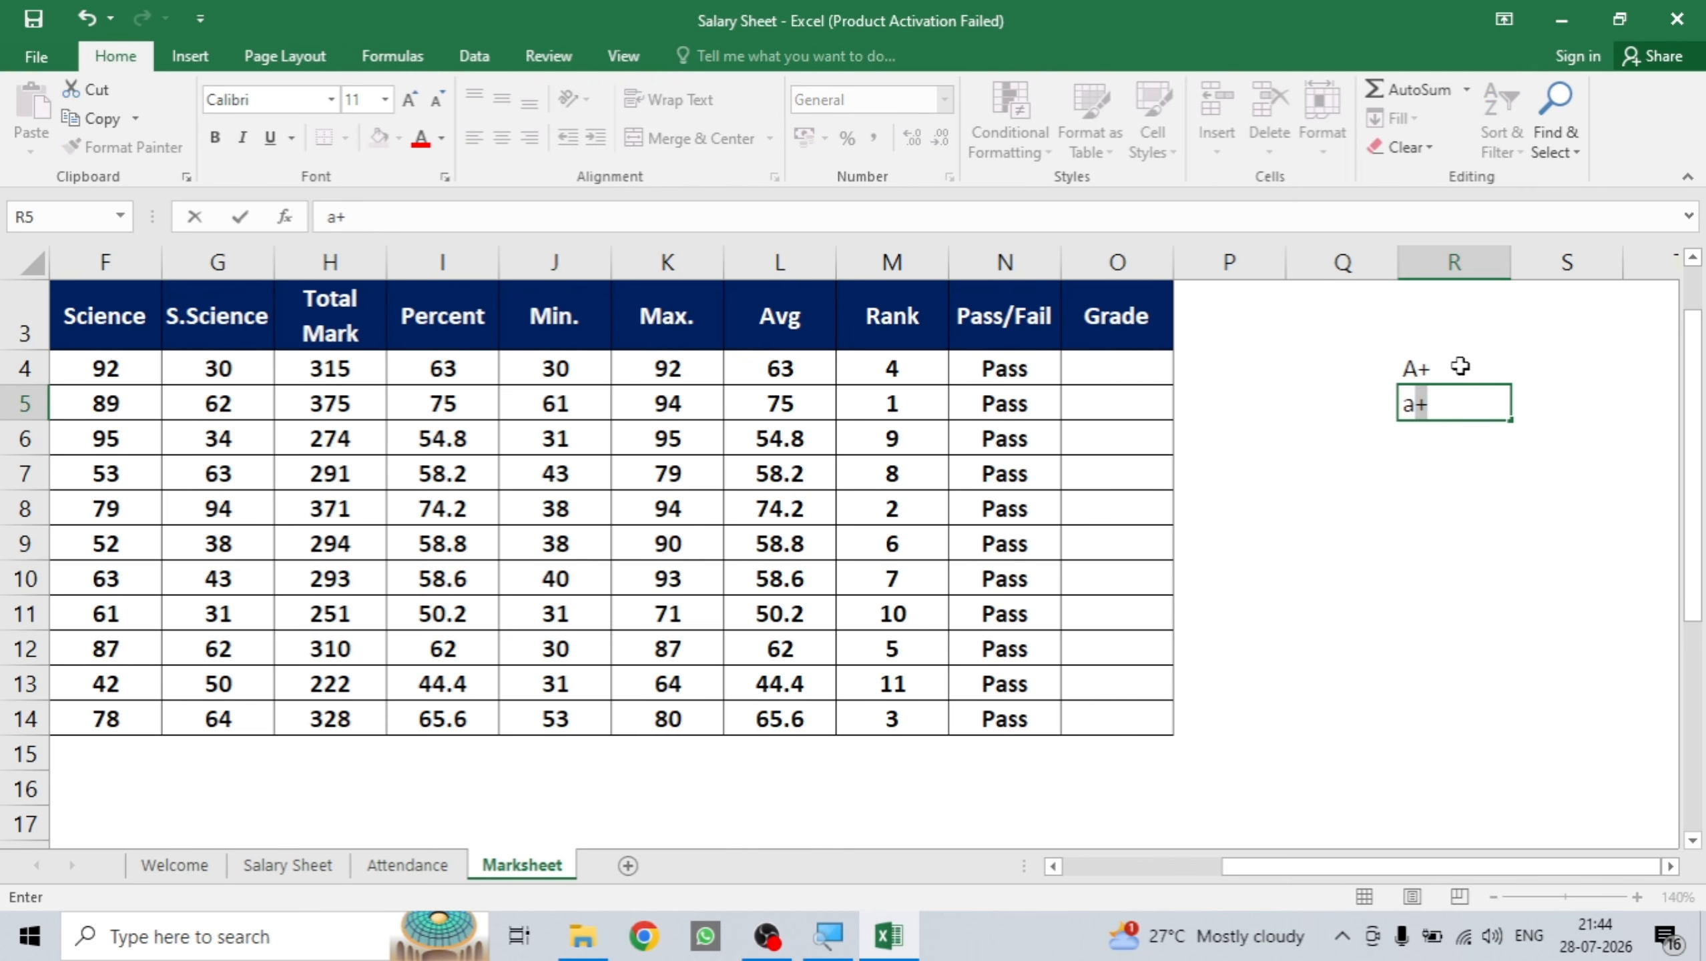
key("BackSpace")
key("BackSpace")
type("A")
key("BackSpace")
key("Return")
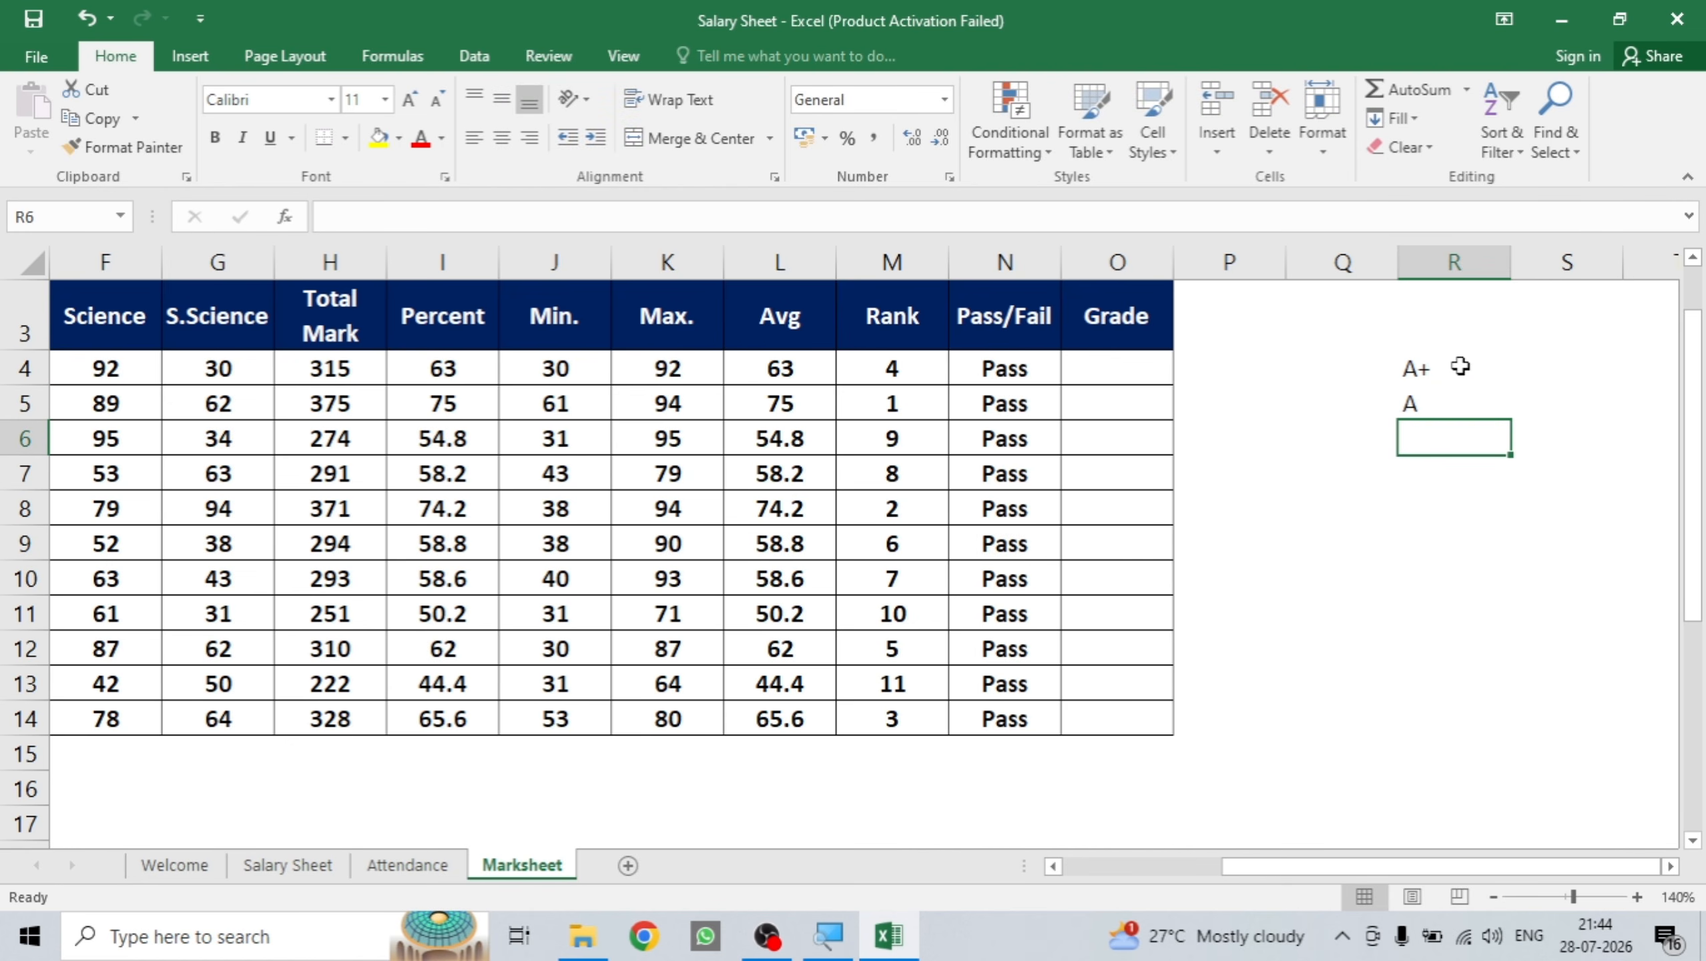
Add grades B+, B, C and D in R6:R9 and delete the stray E.
type("B+")
key("Return")
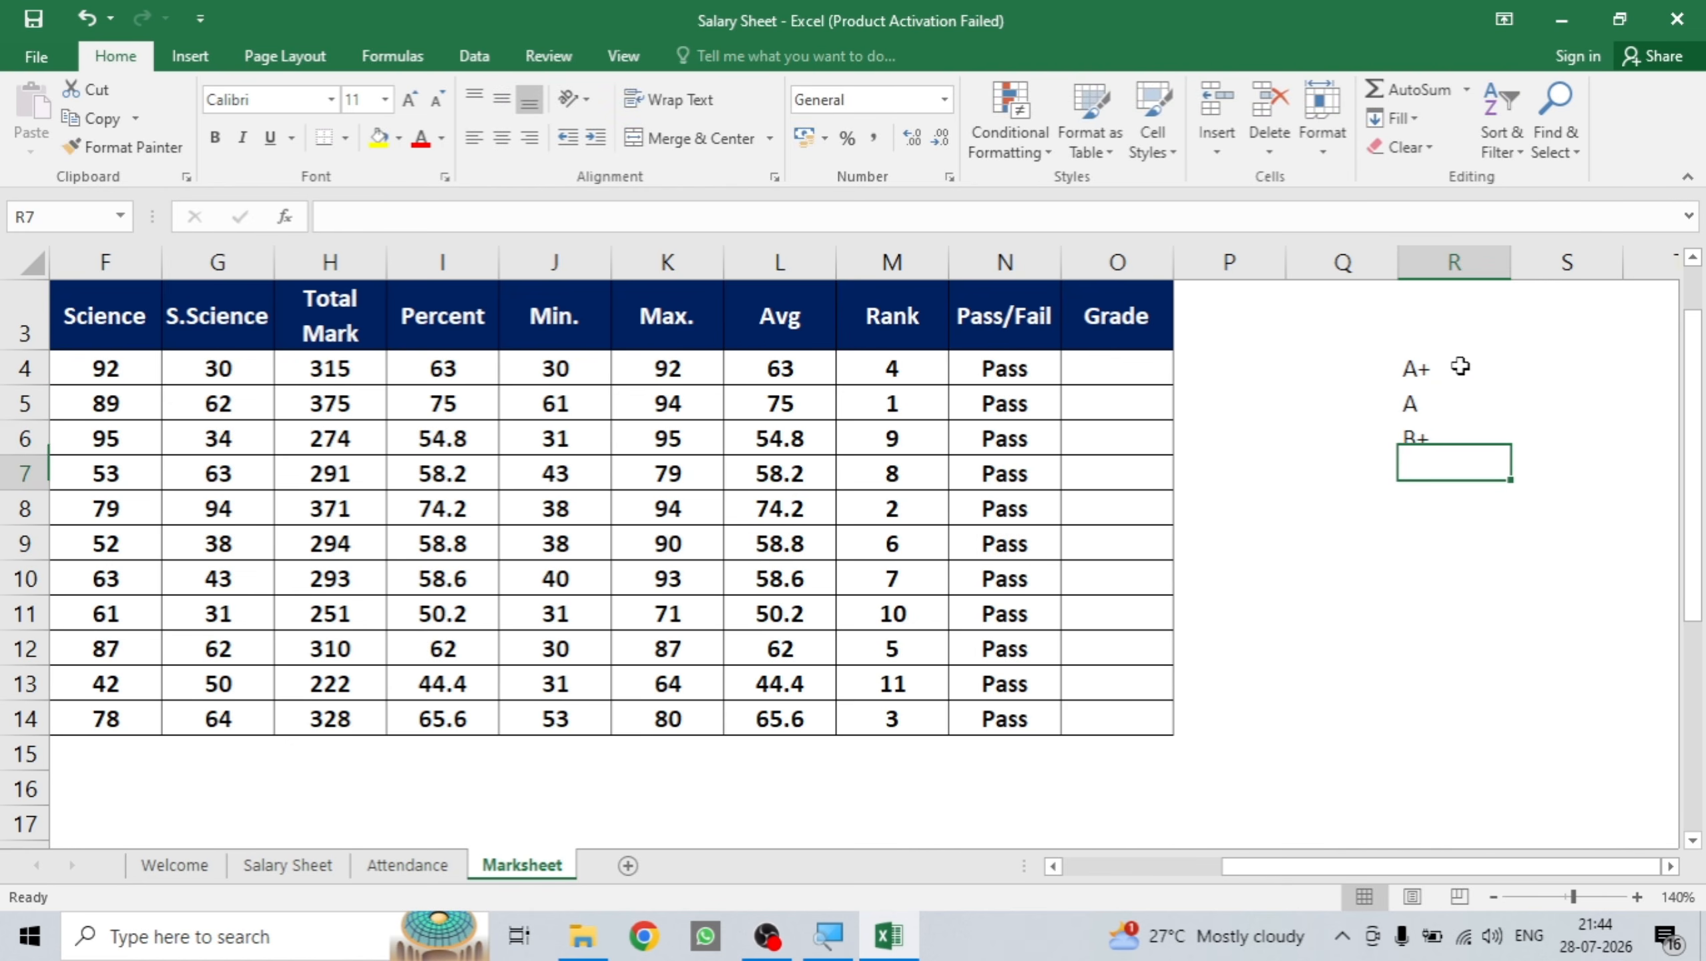
type("B+")
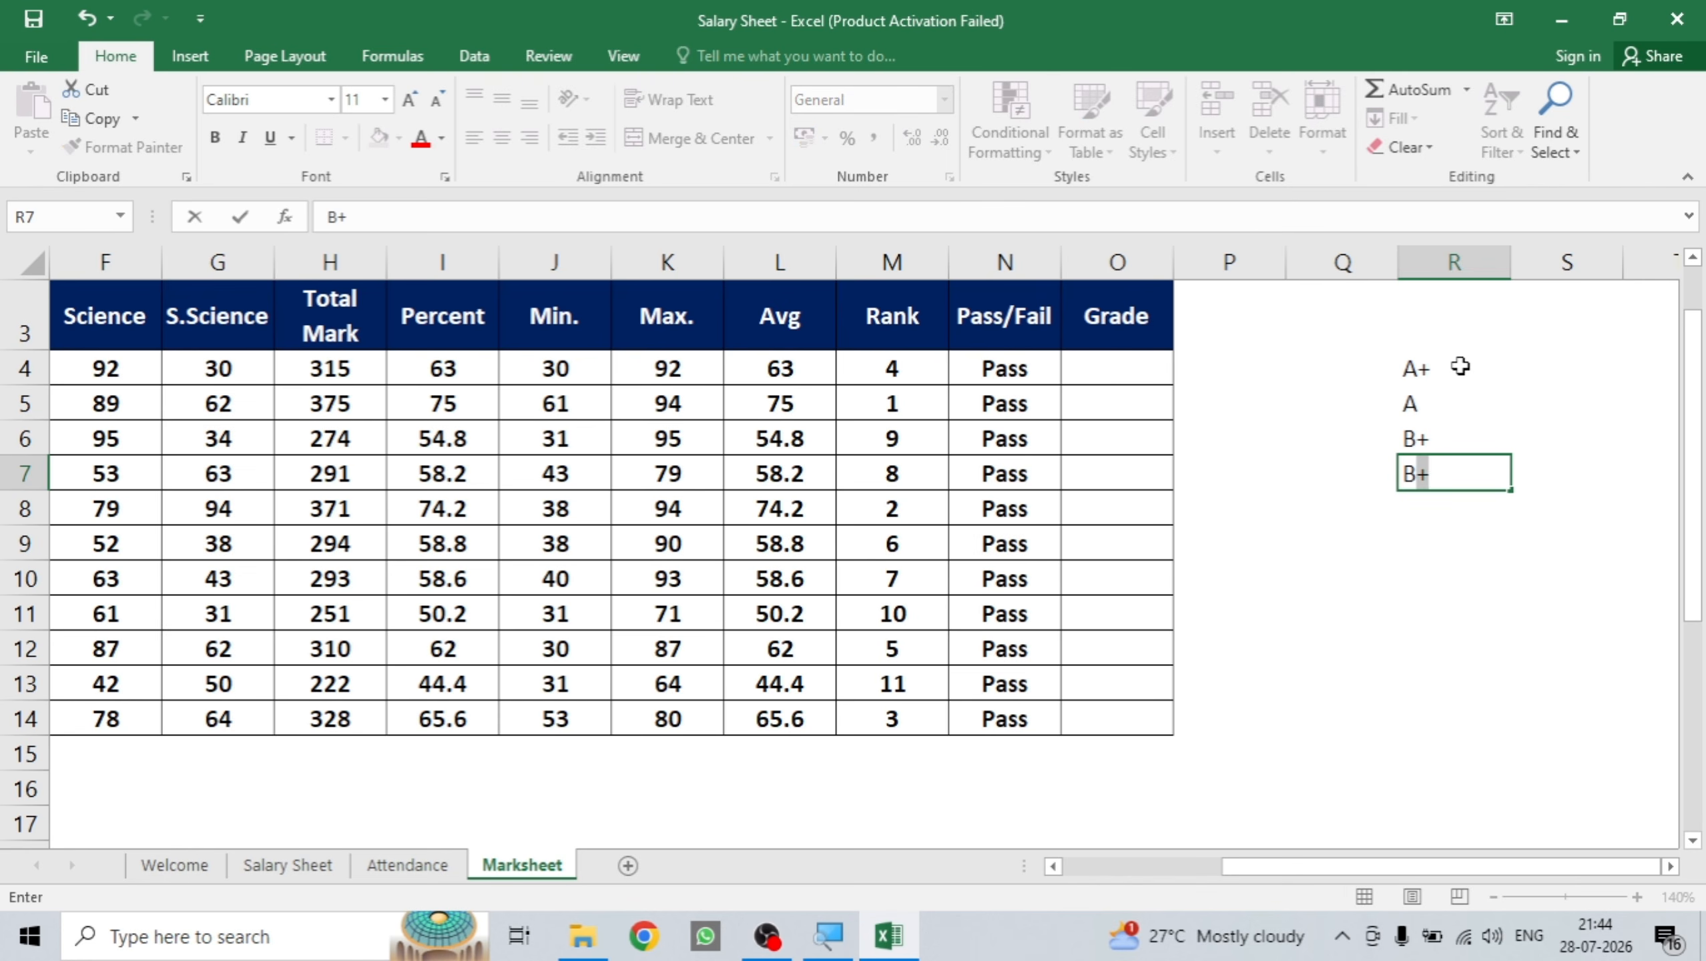
key("Delete")
key("Return")
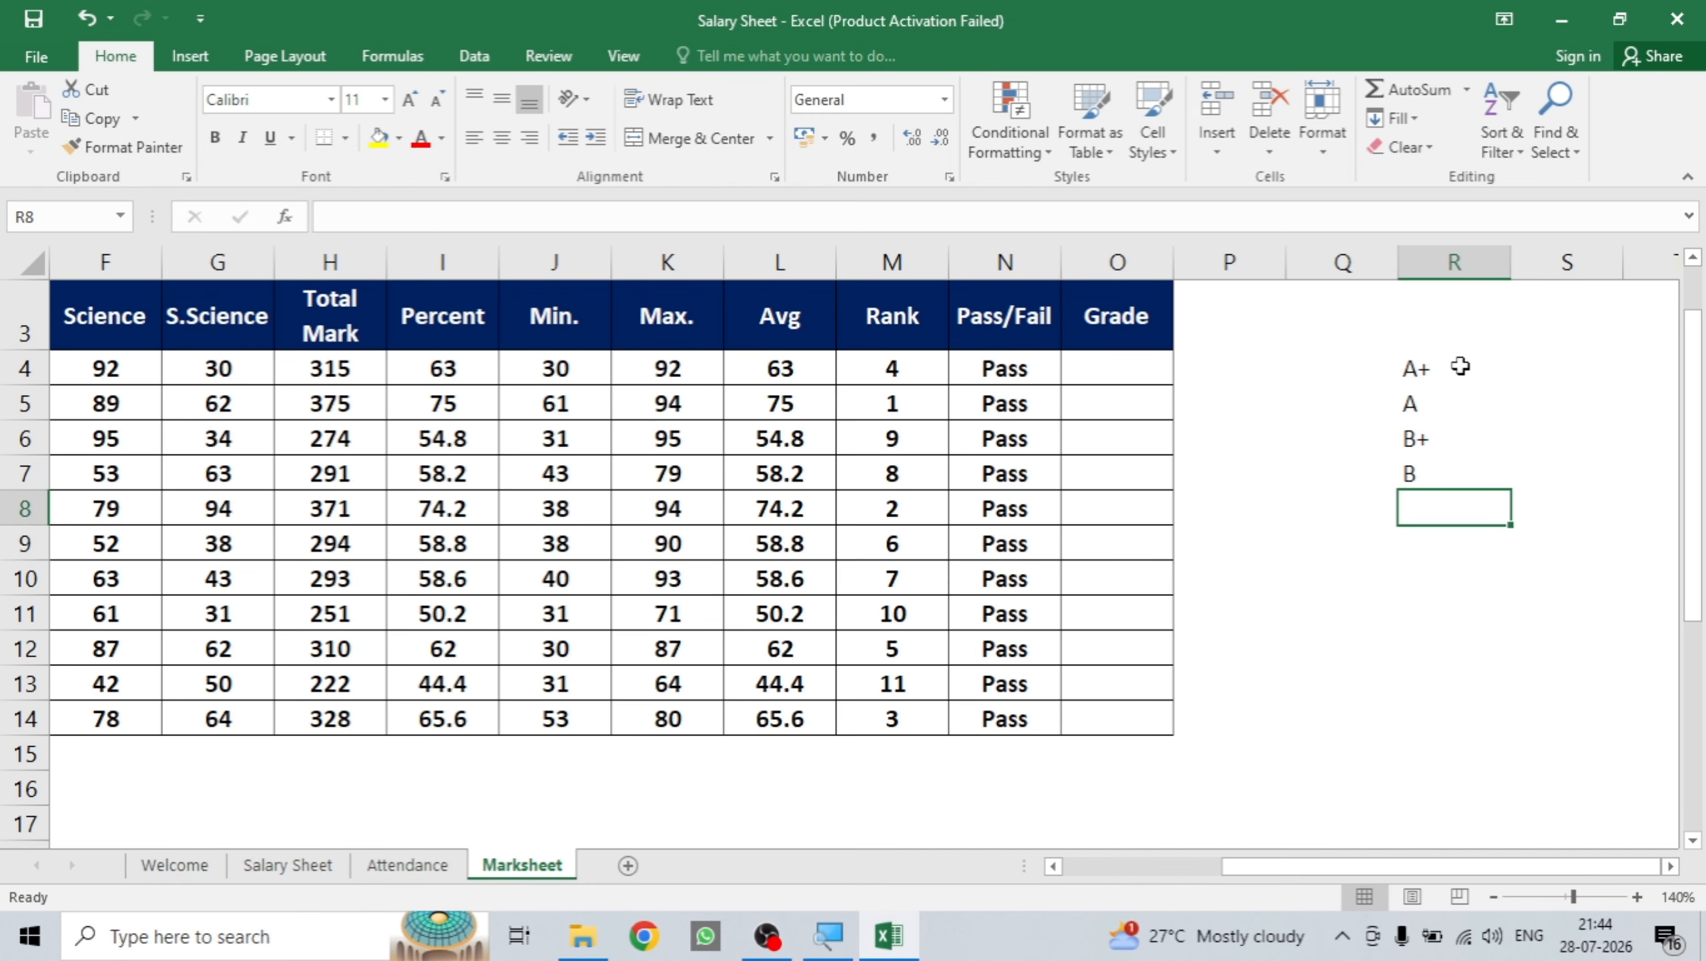
type("C")
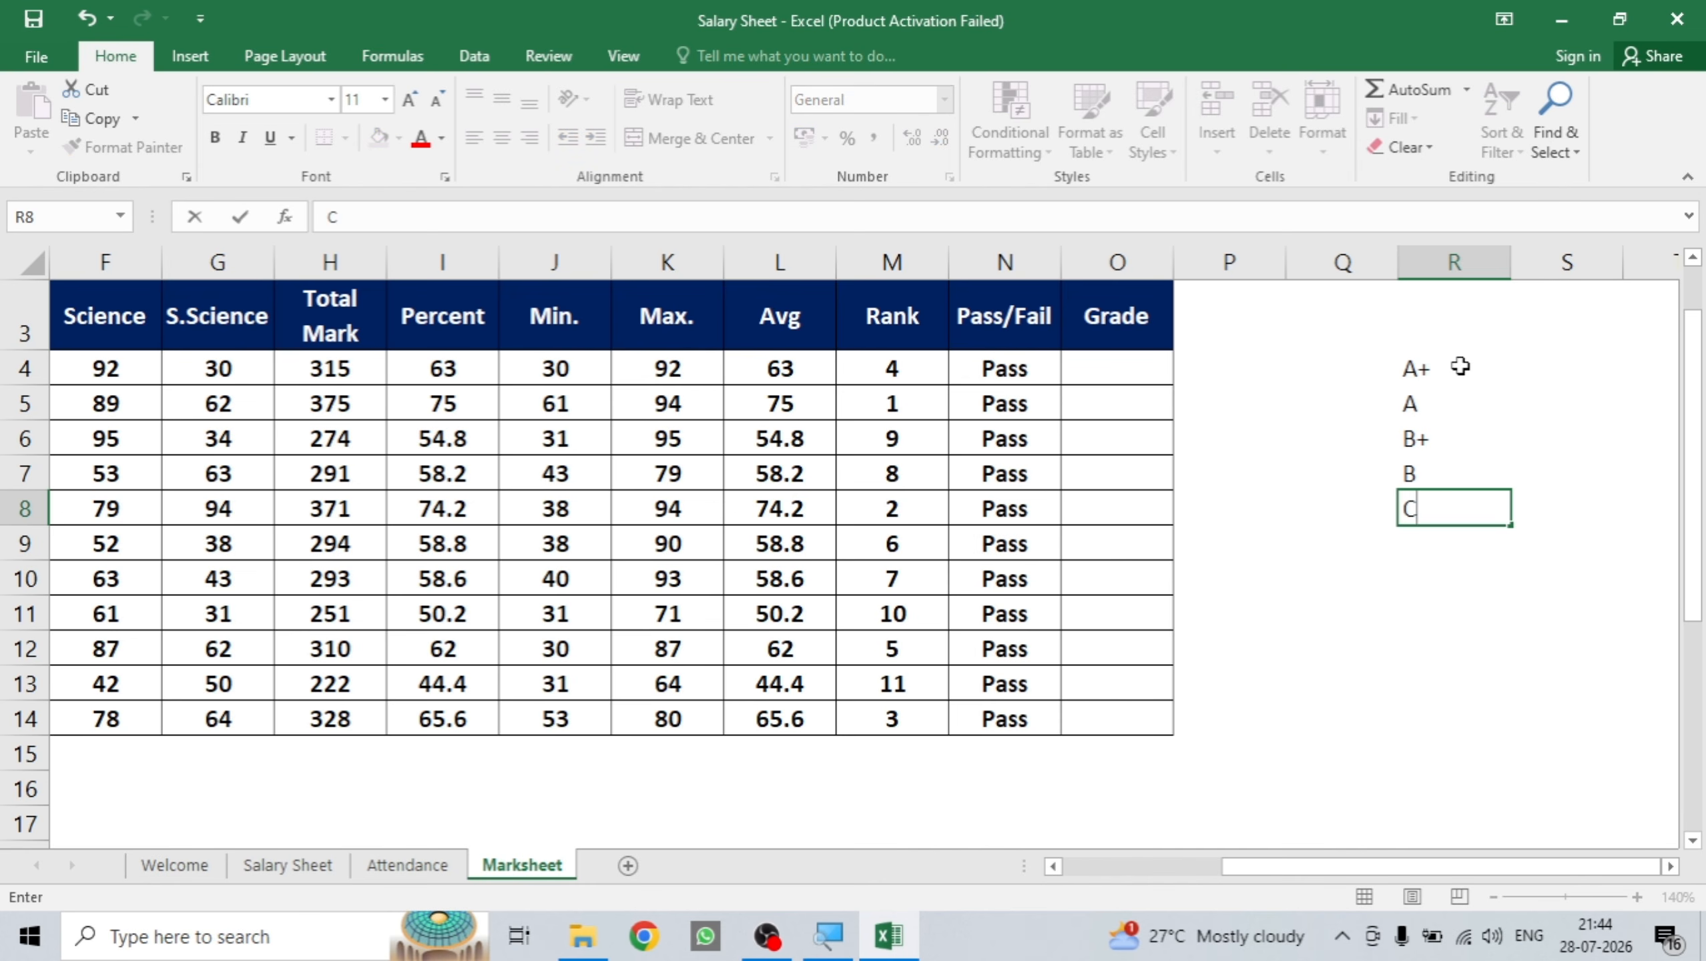
key("Return")
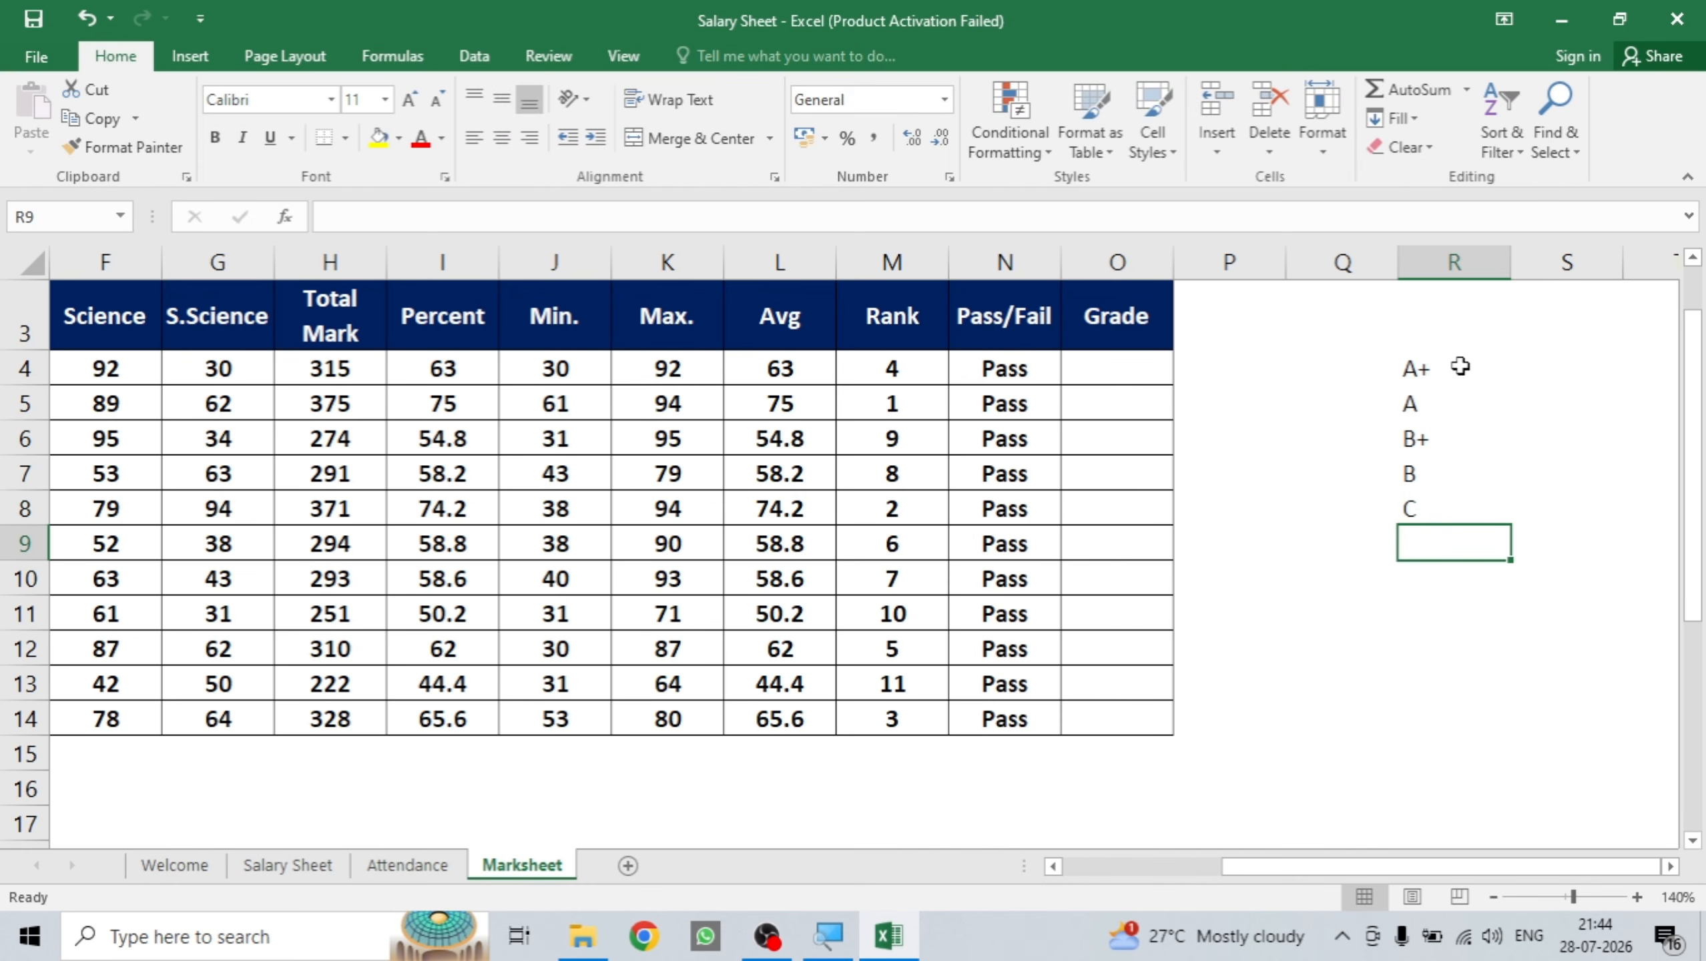
type("D")
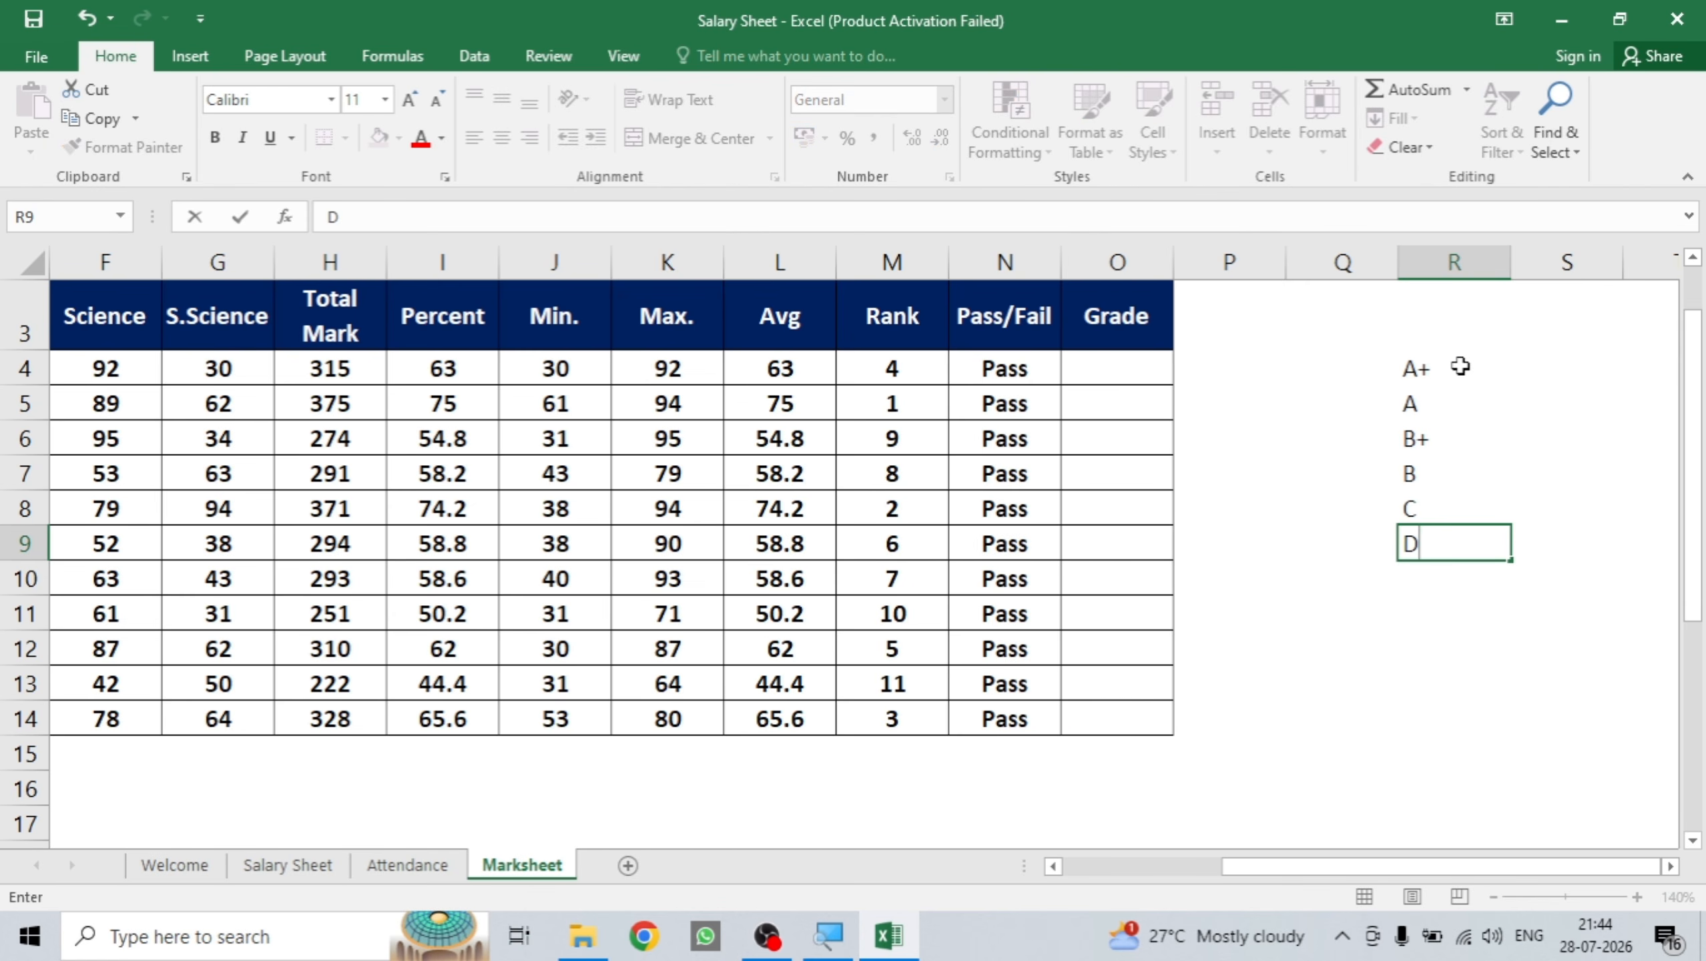
key("Return")
type("E")
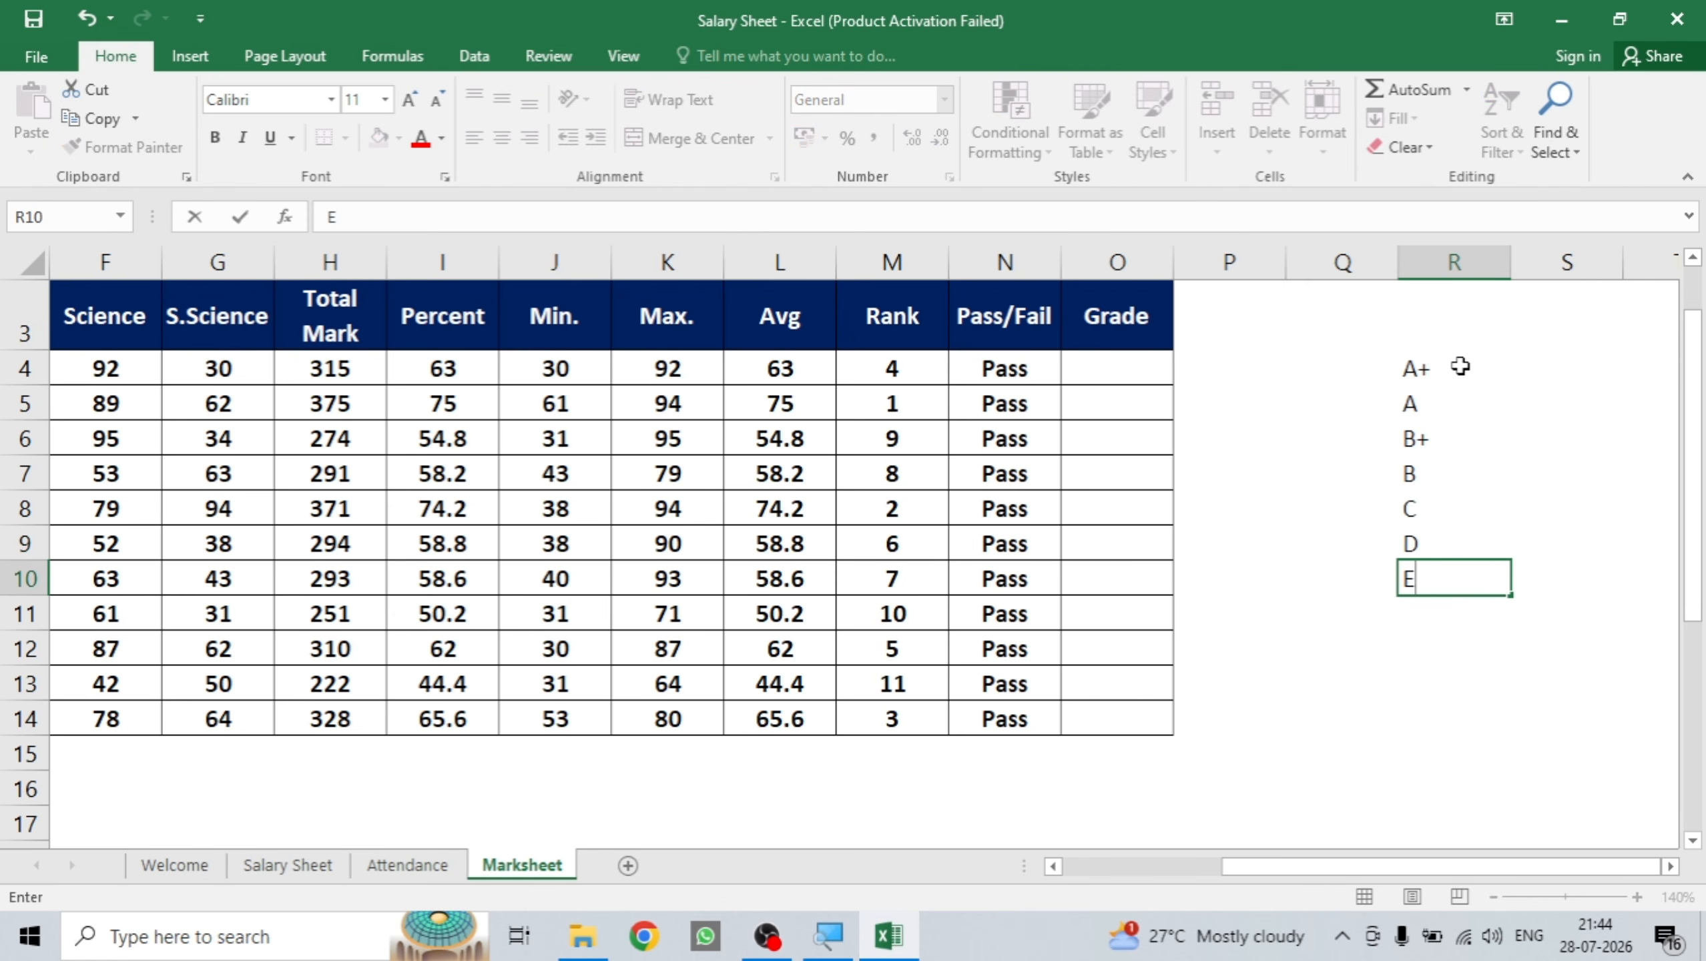
key("Return")
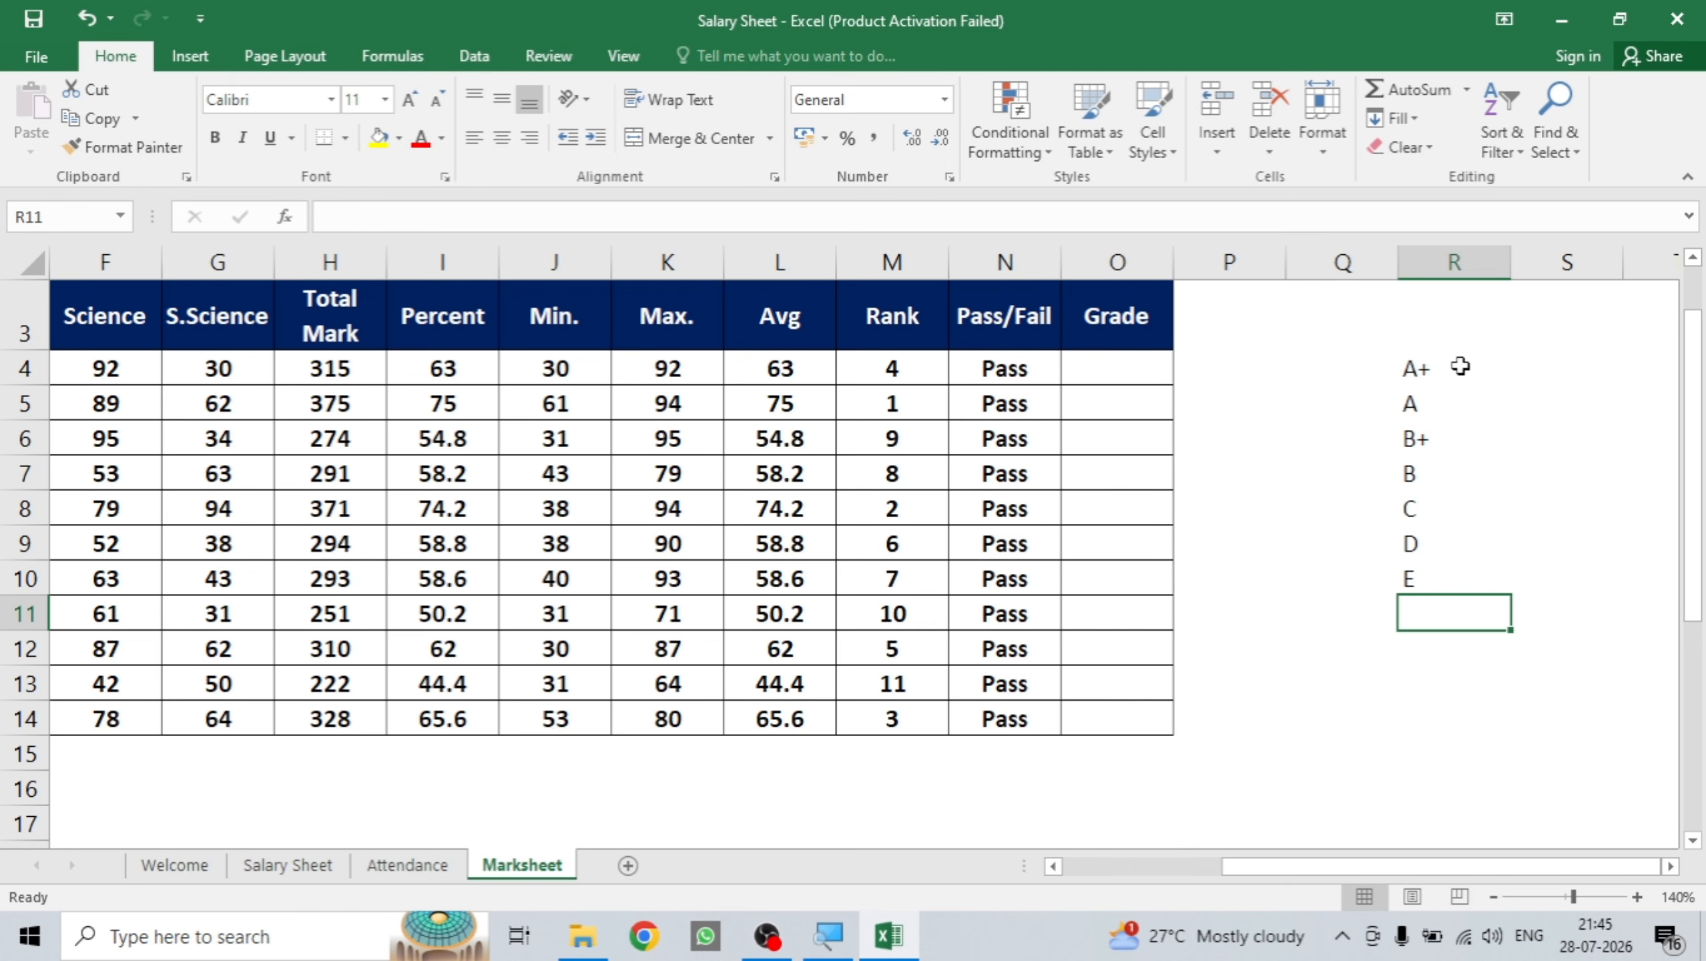
key("Up")
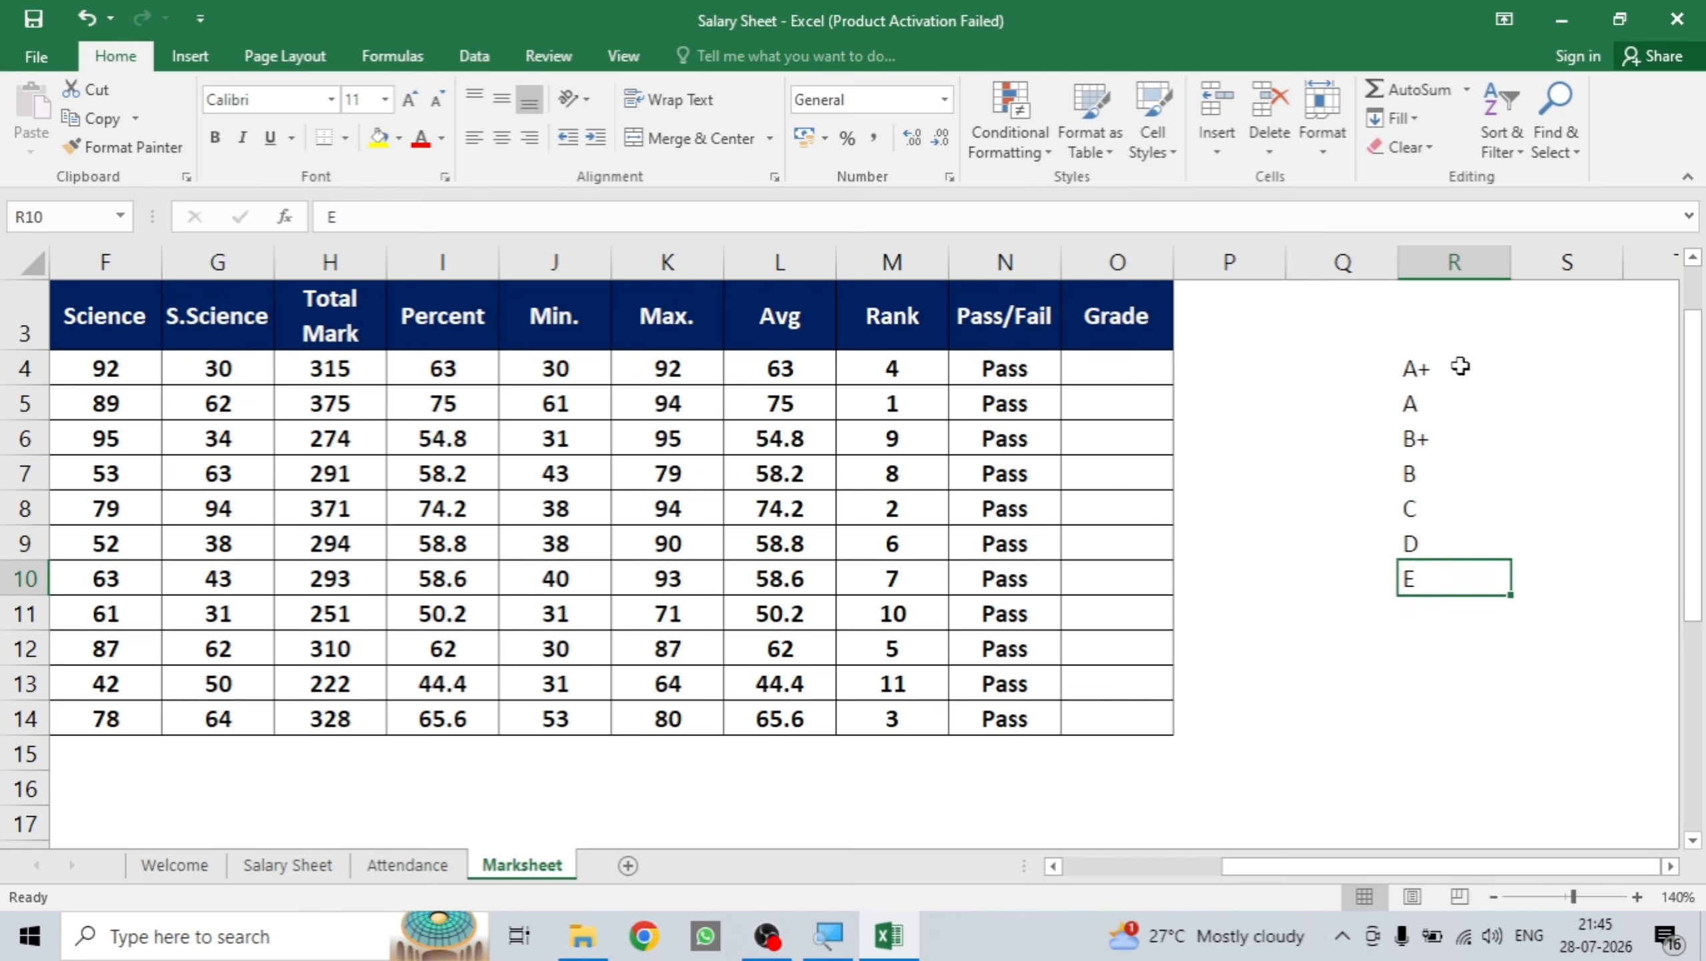
key("Delete")
Enter grade cutoffs 90, 80, 70, 65, 60 and 40 in Q4:Q9.
left_click(1375, 369)
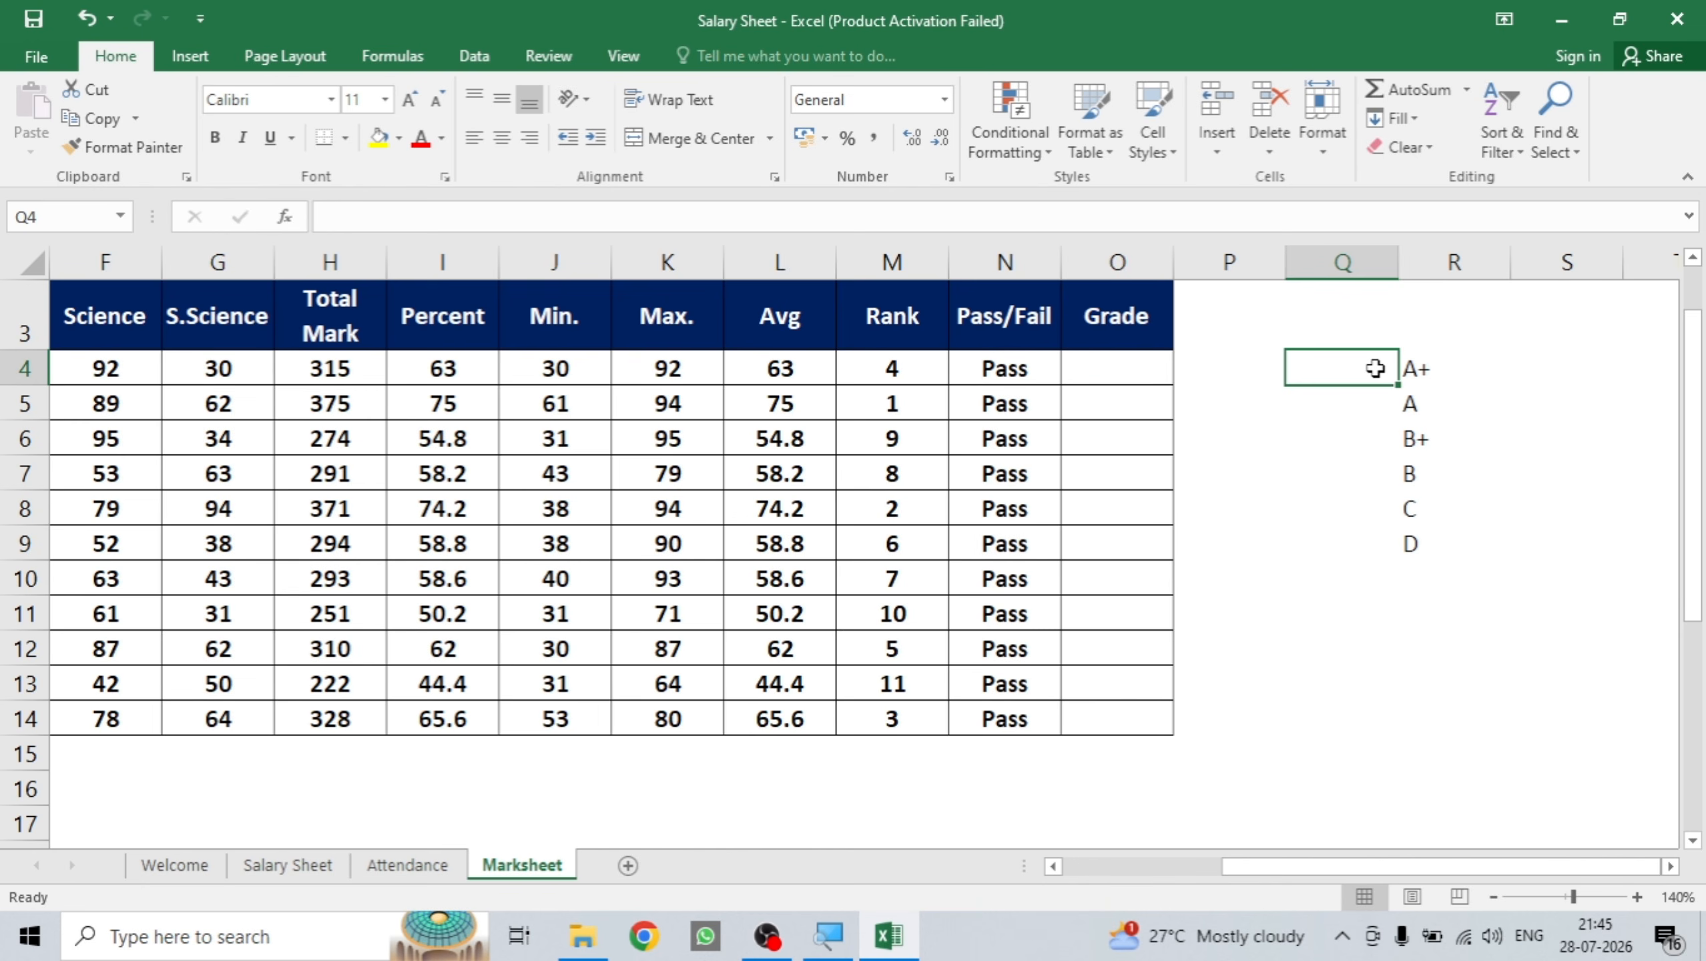
type("90")
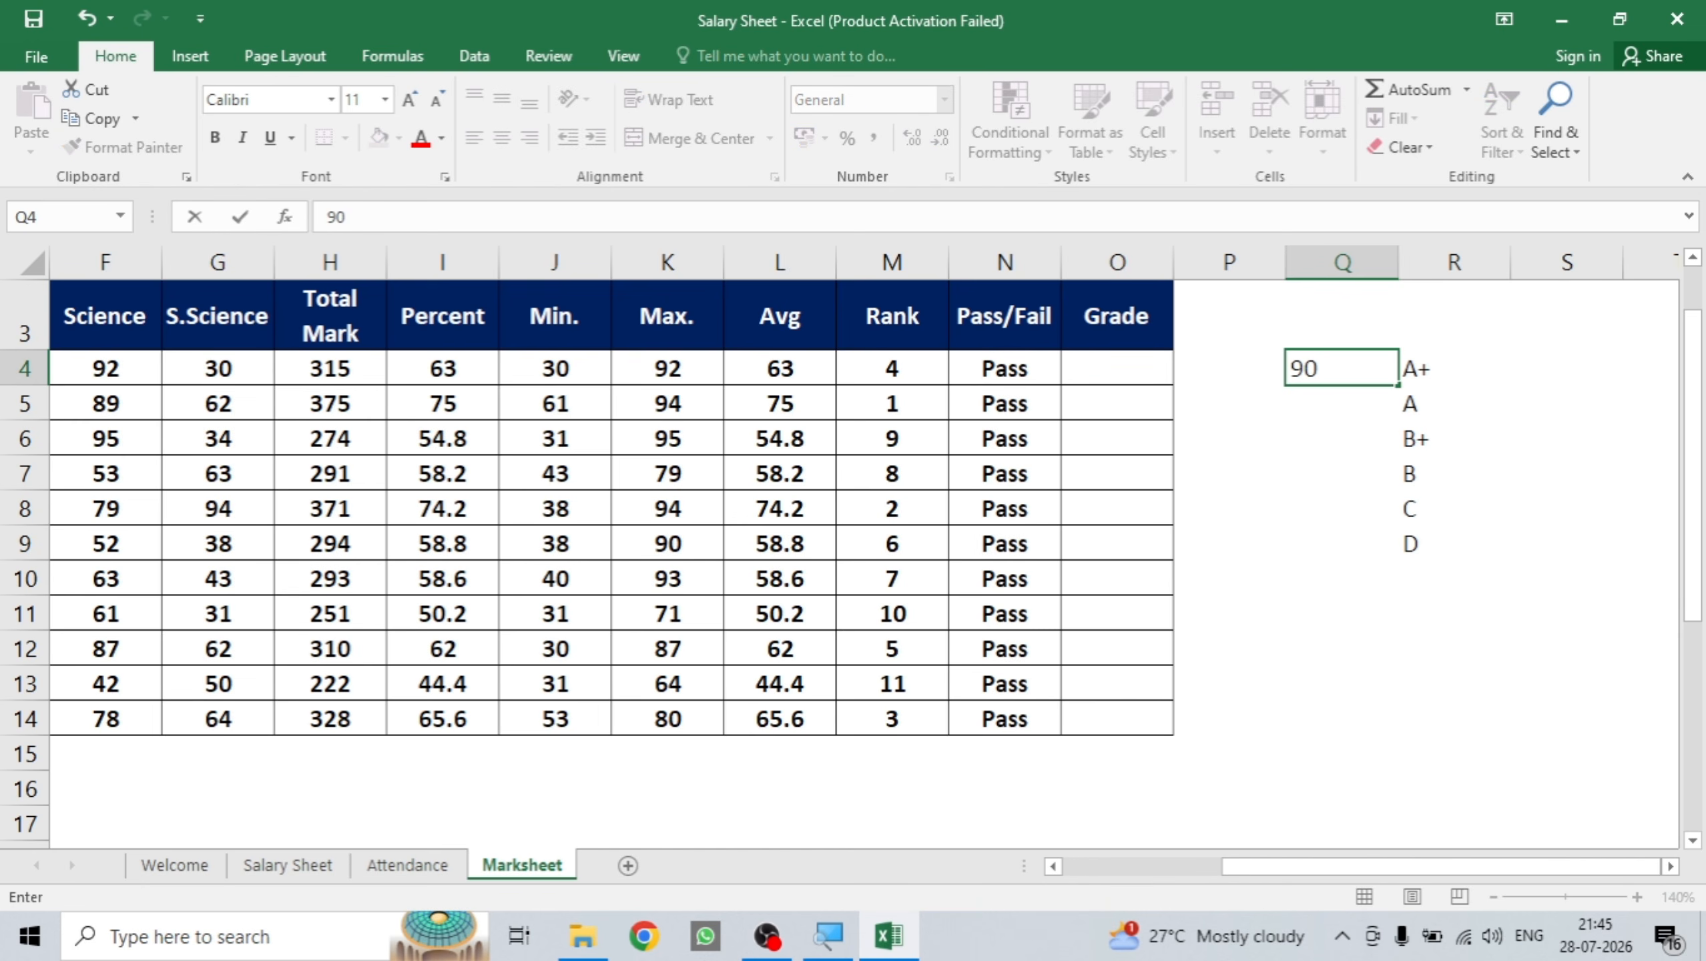
key("Return")
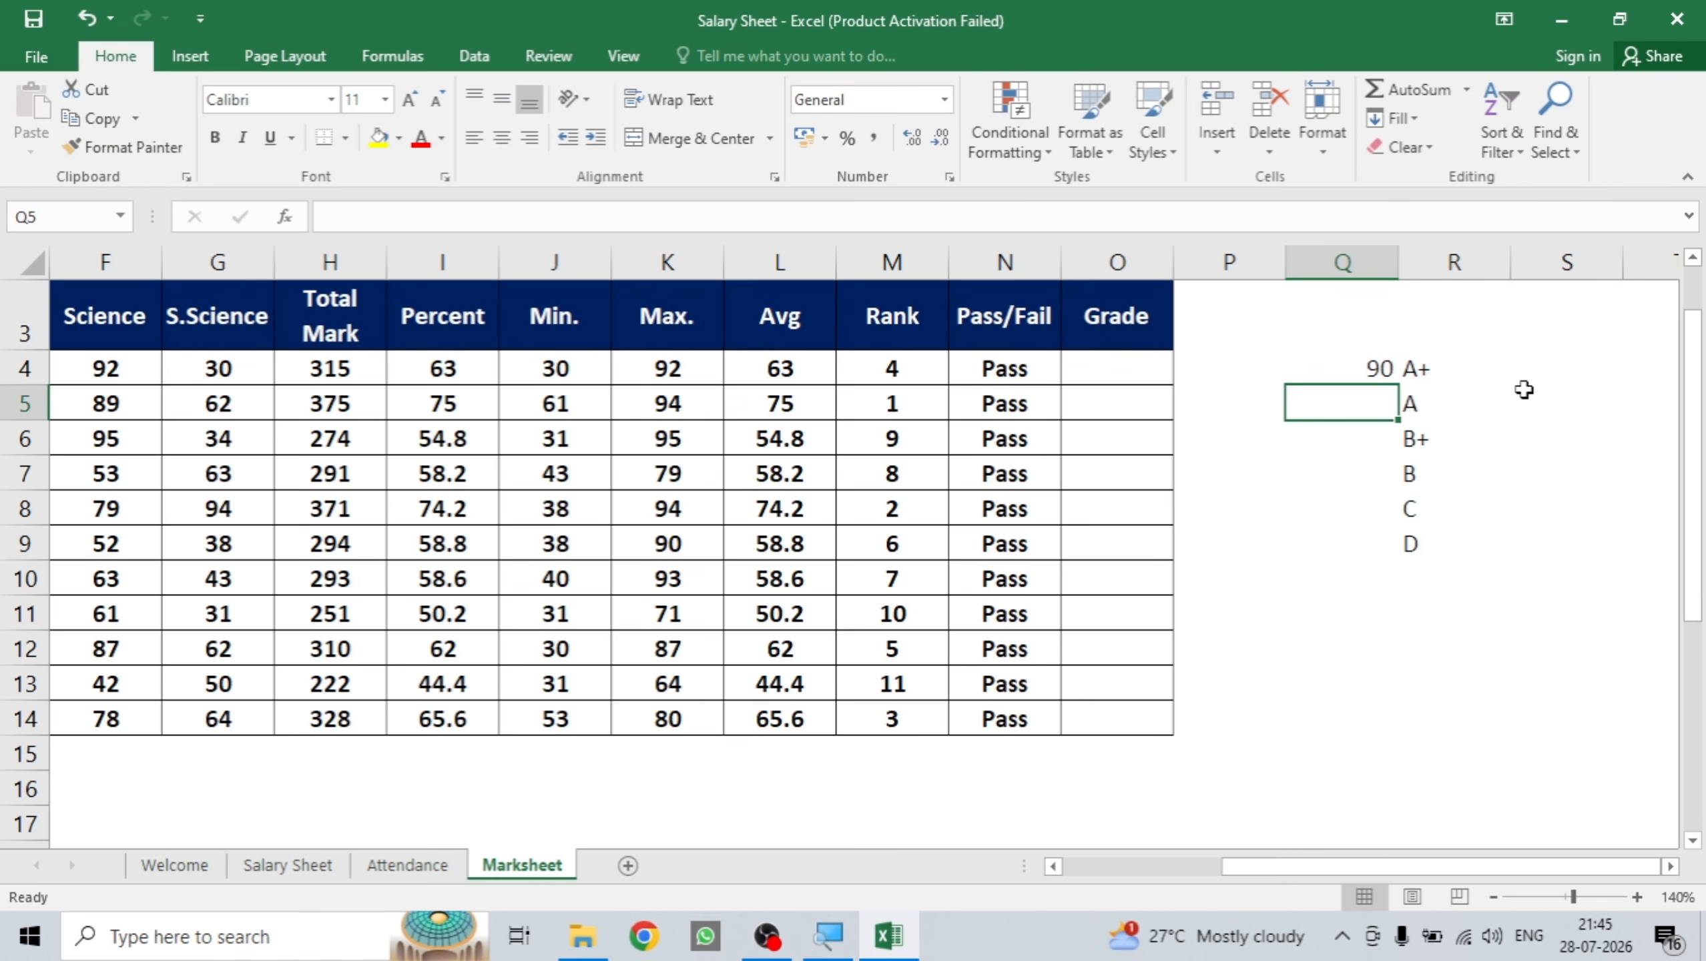
type("80")
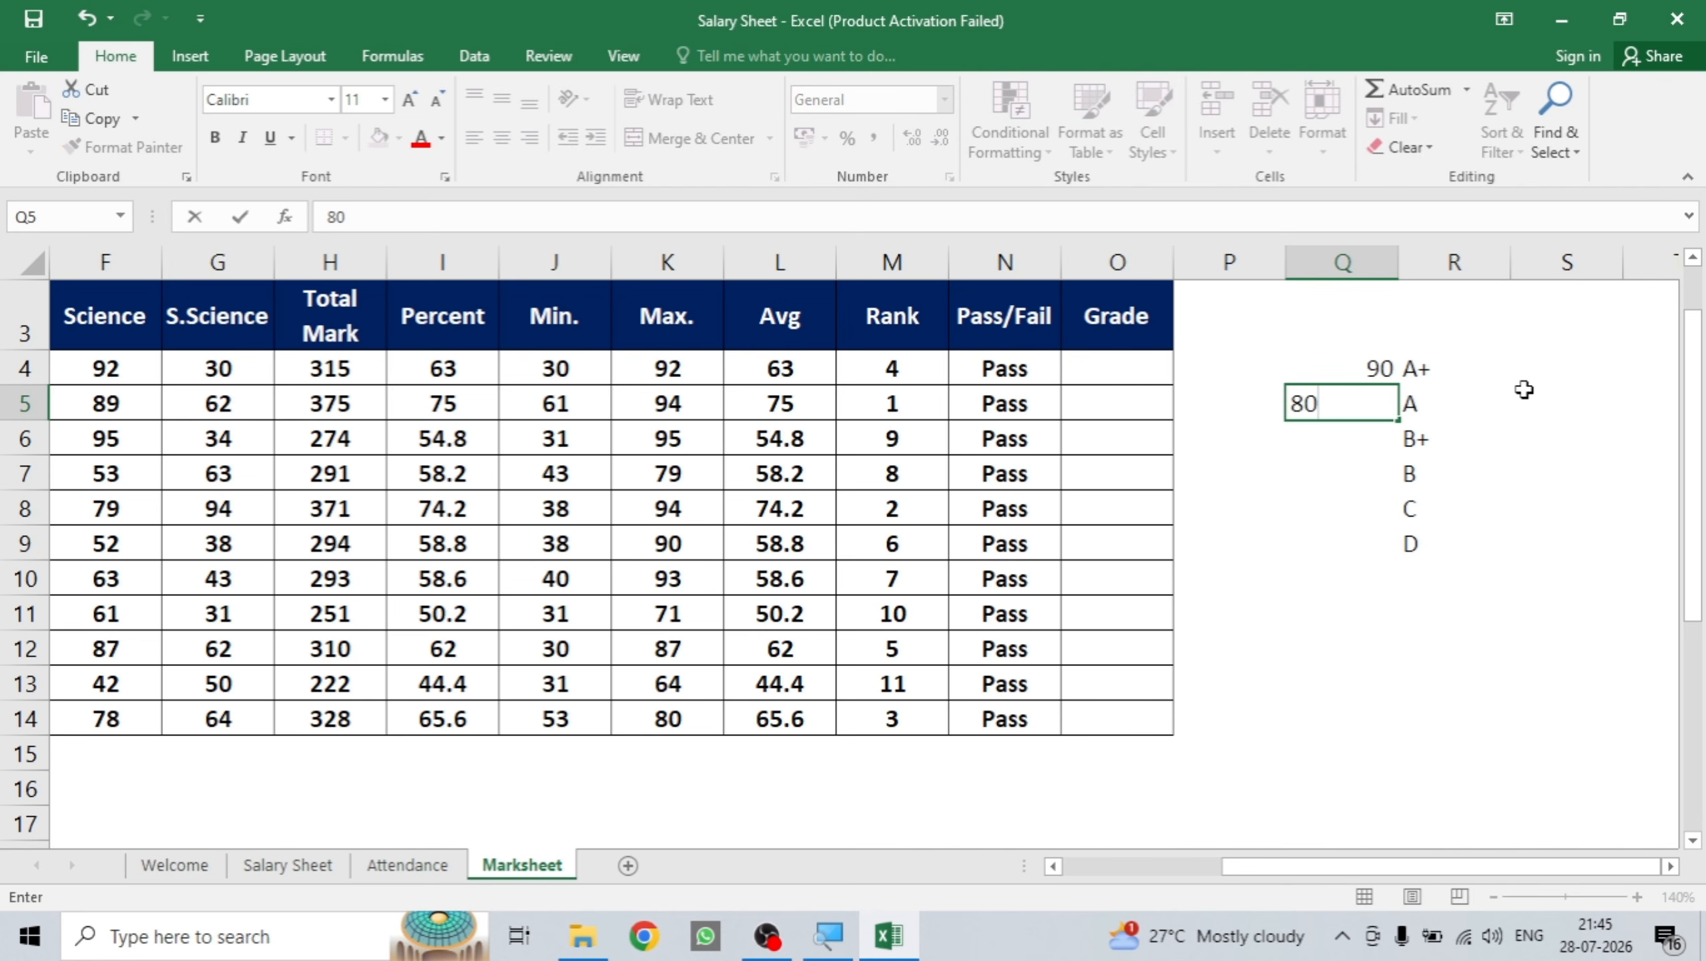
key("ctrl+Return")
key("Return")
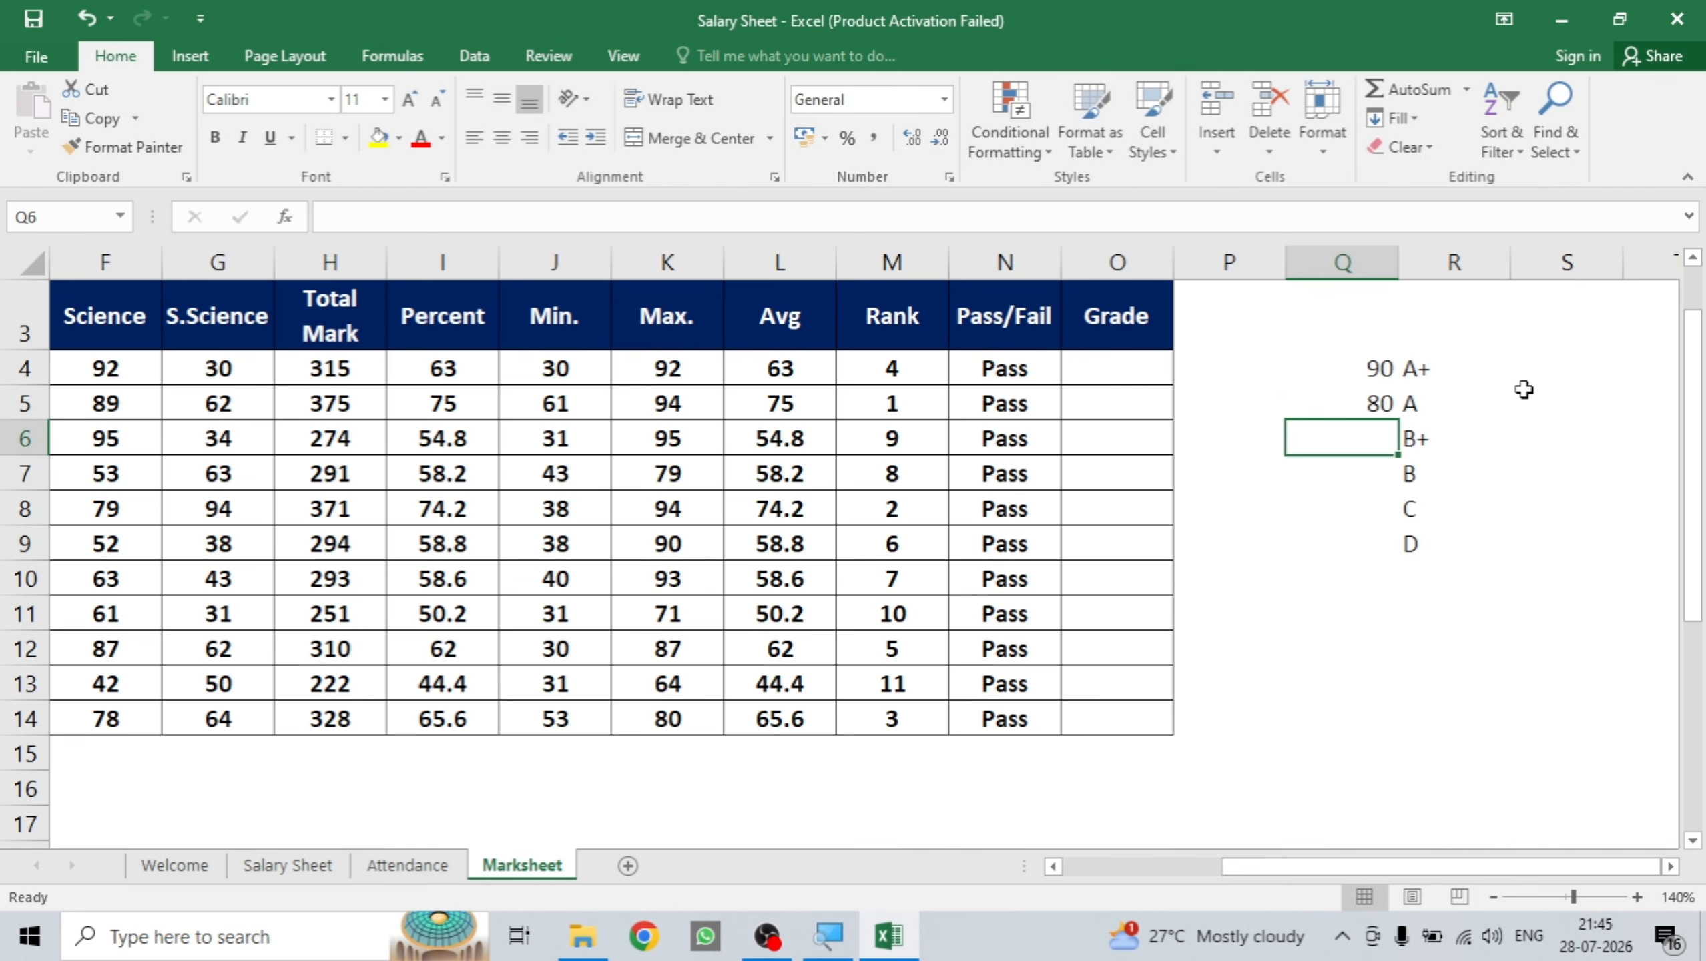
type("70")
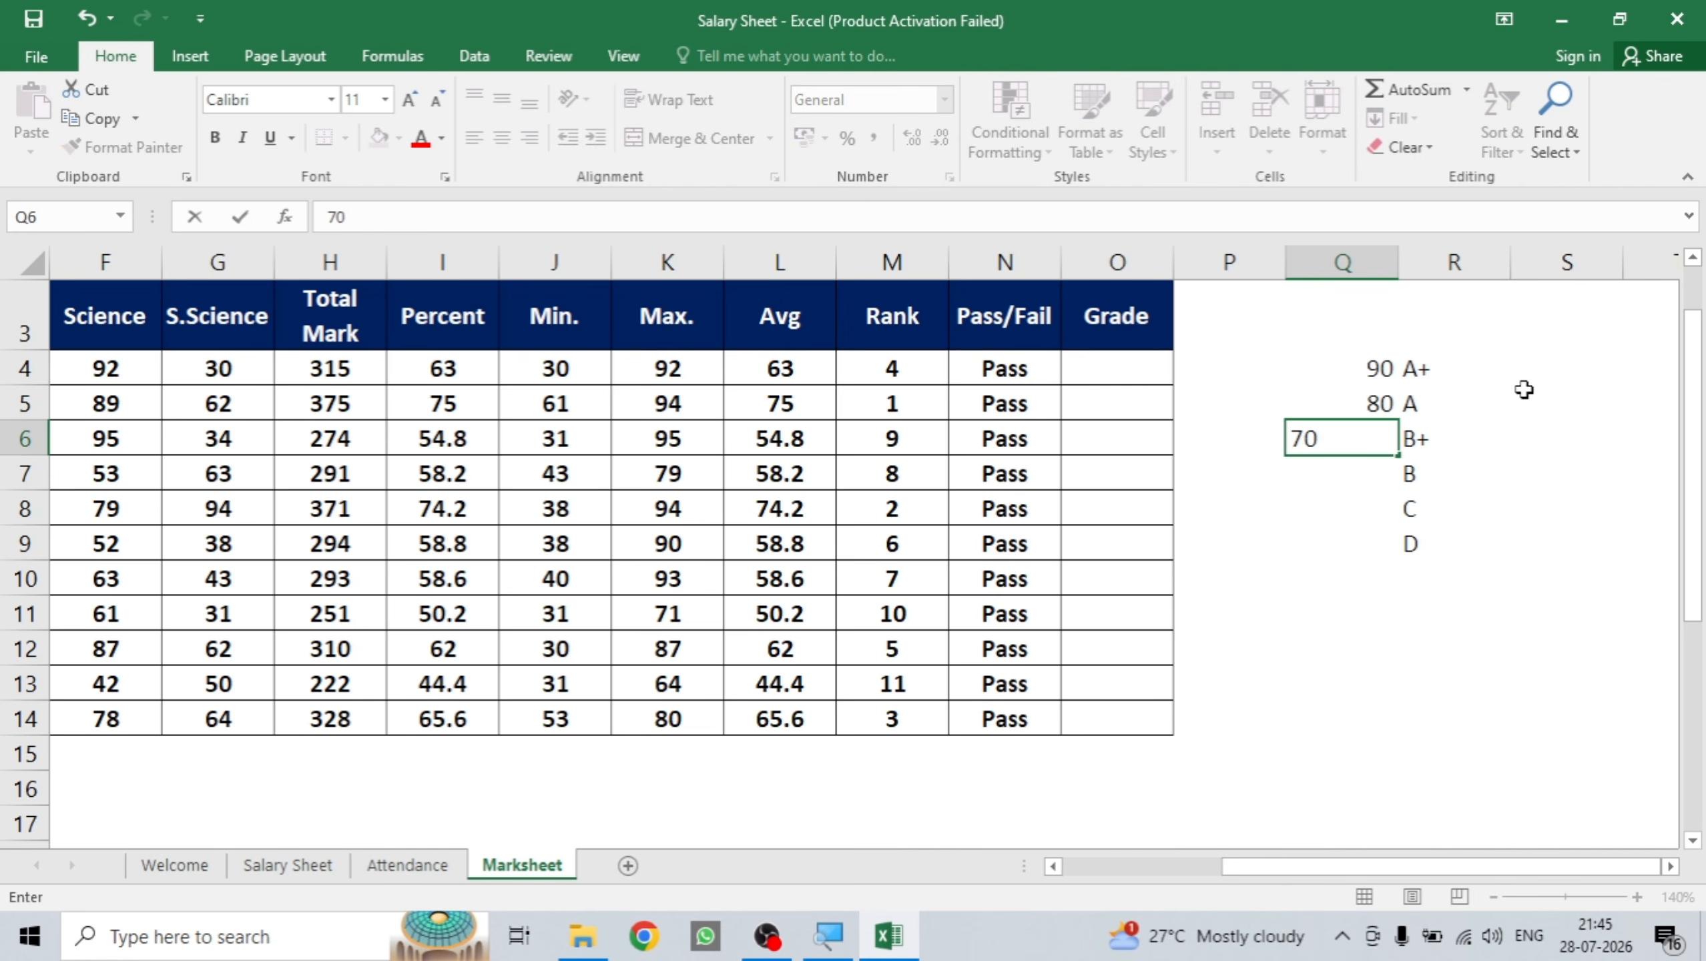
key("Return")
type("65")
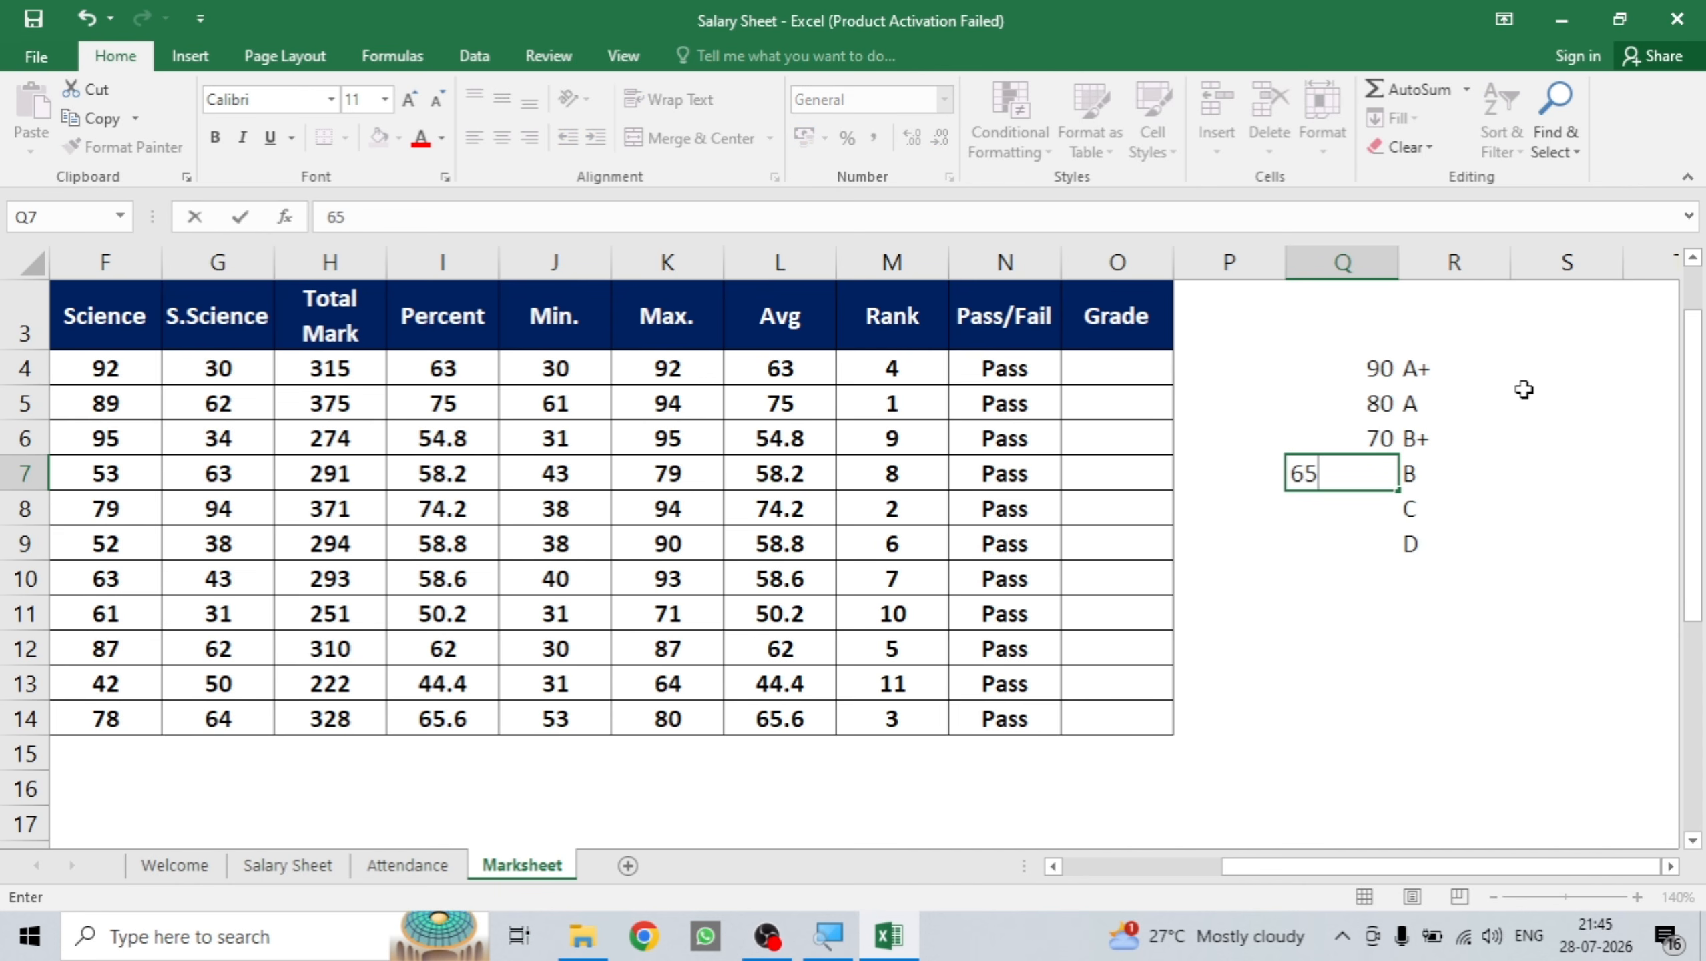
key("ctrl+Return")
key("Return")
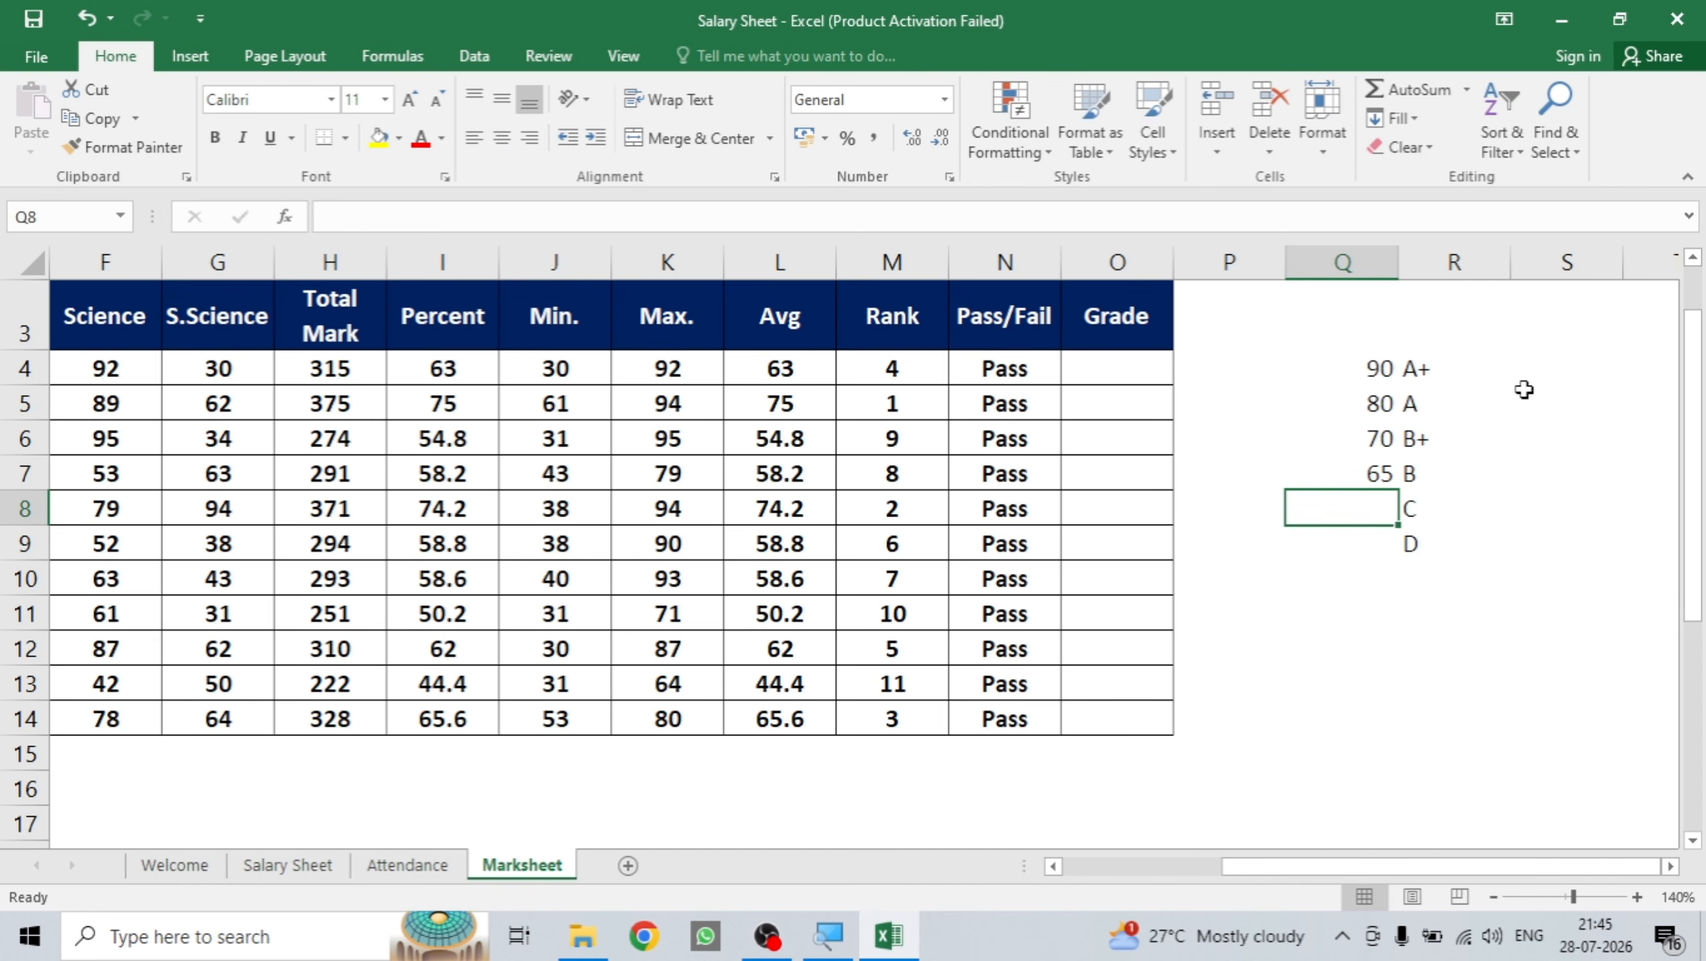
type("60")
key("Return")
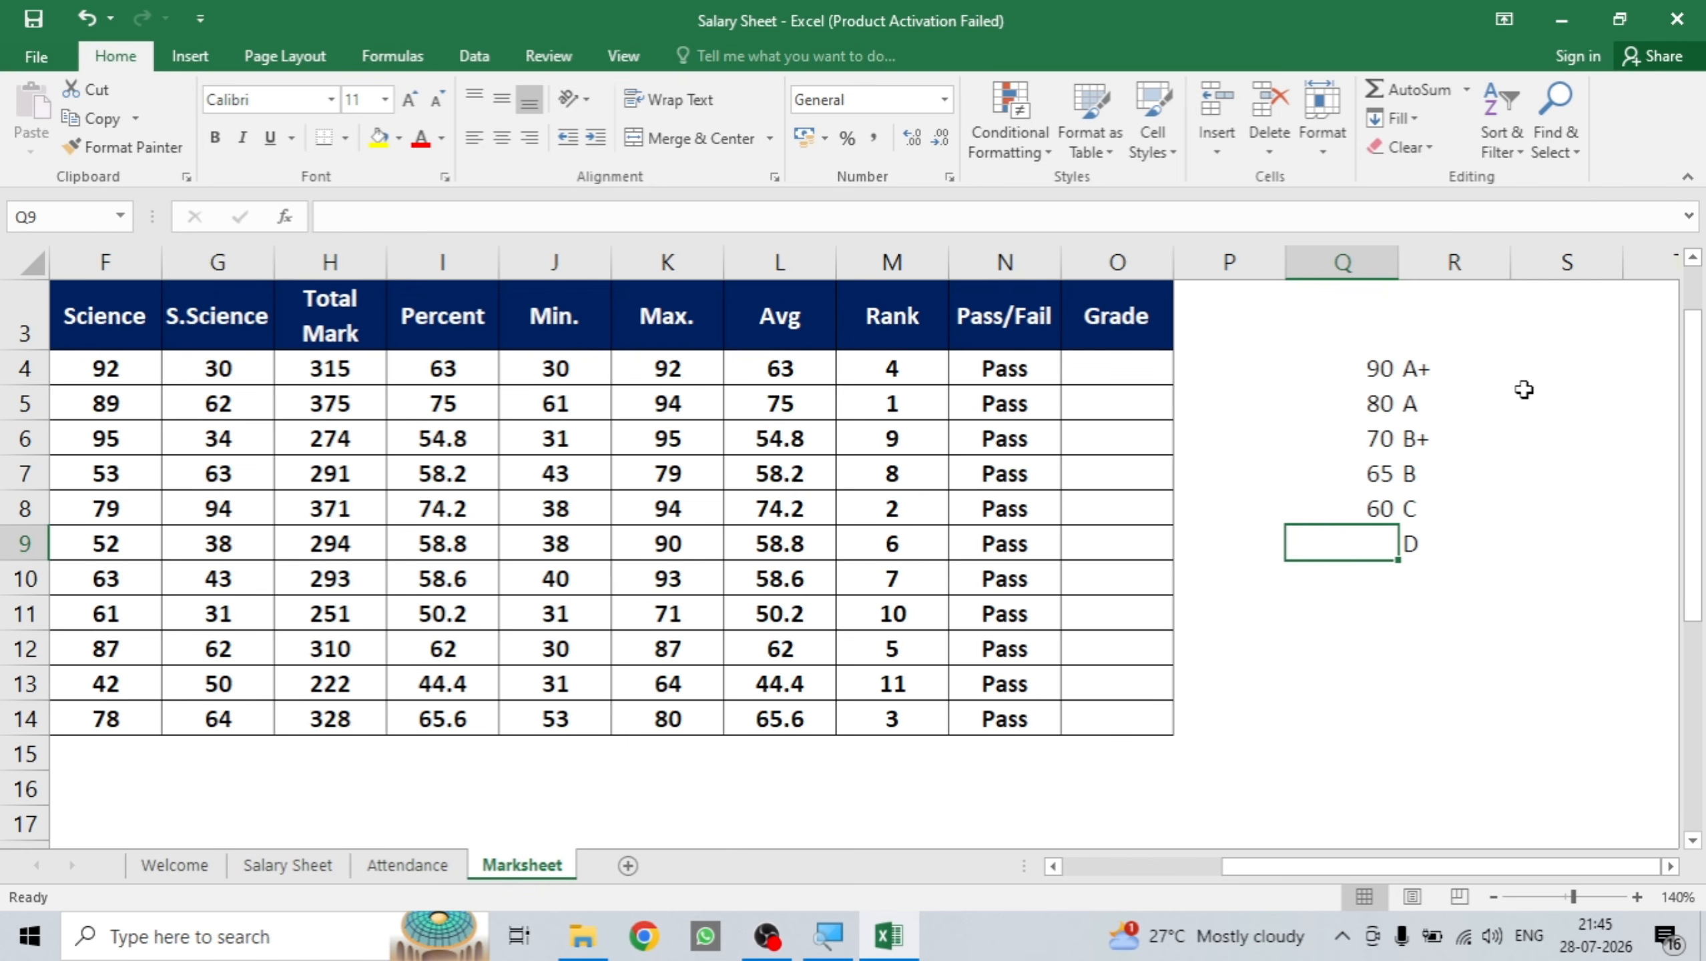
type("40")
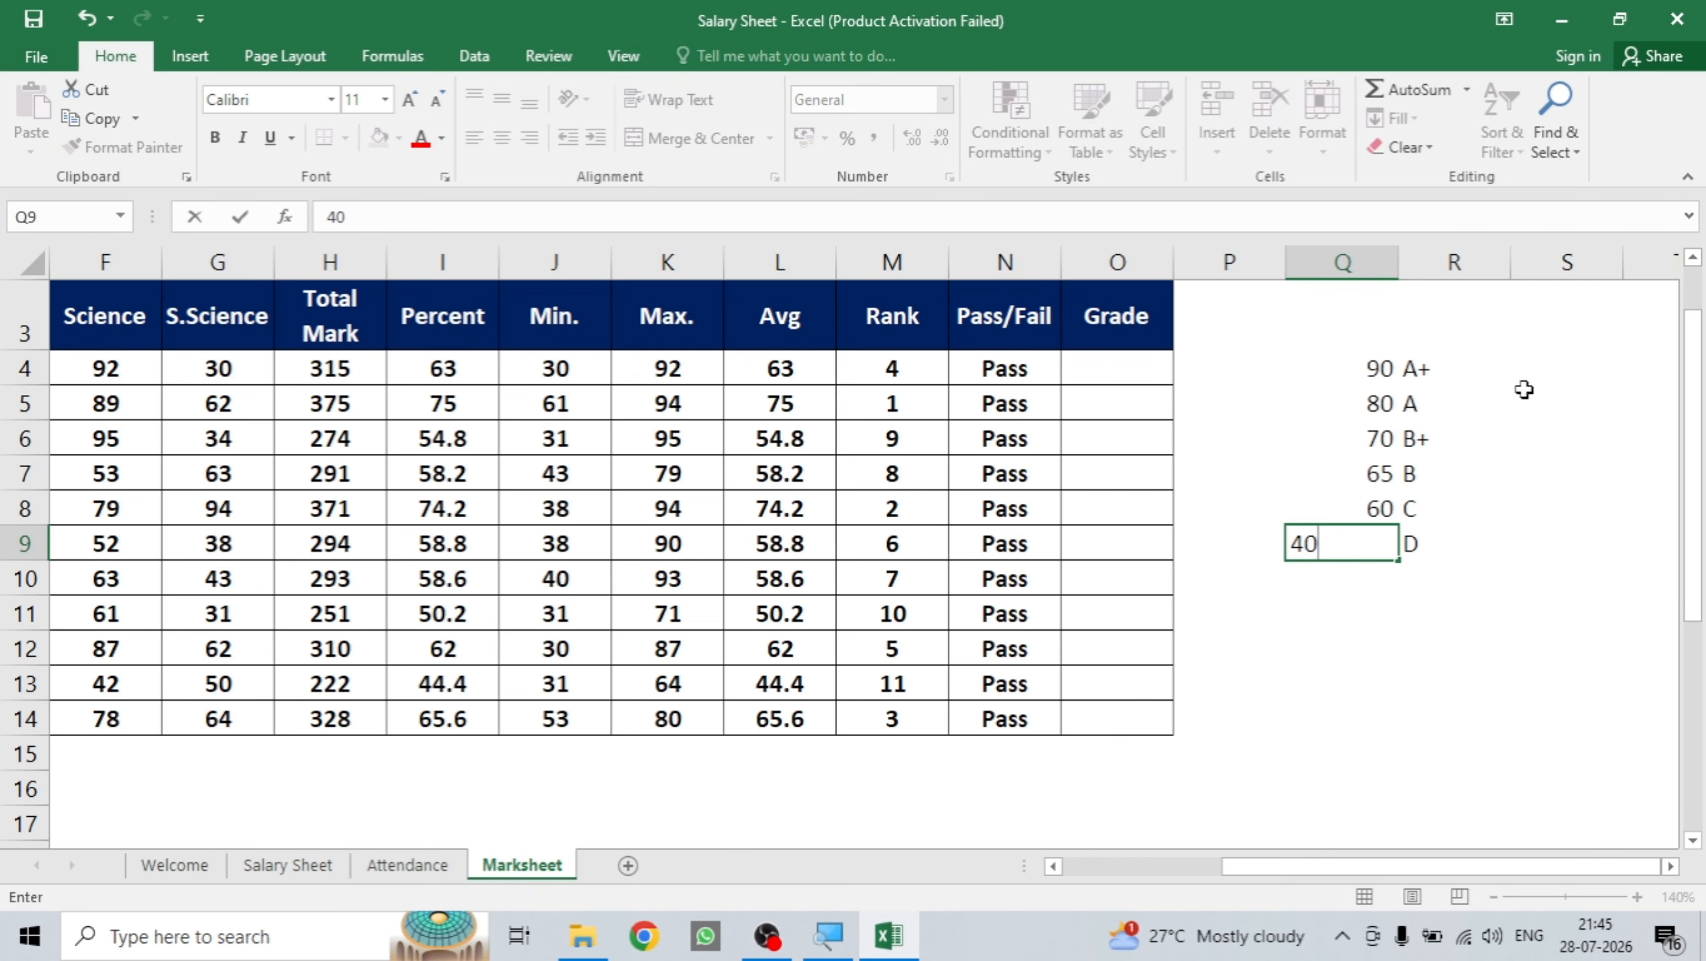
key("Return")
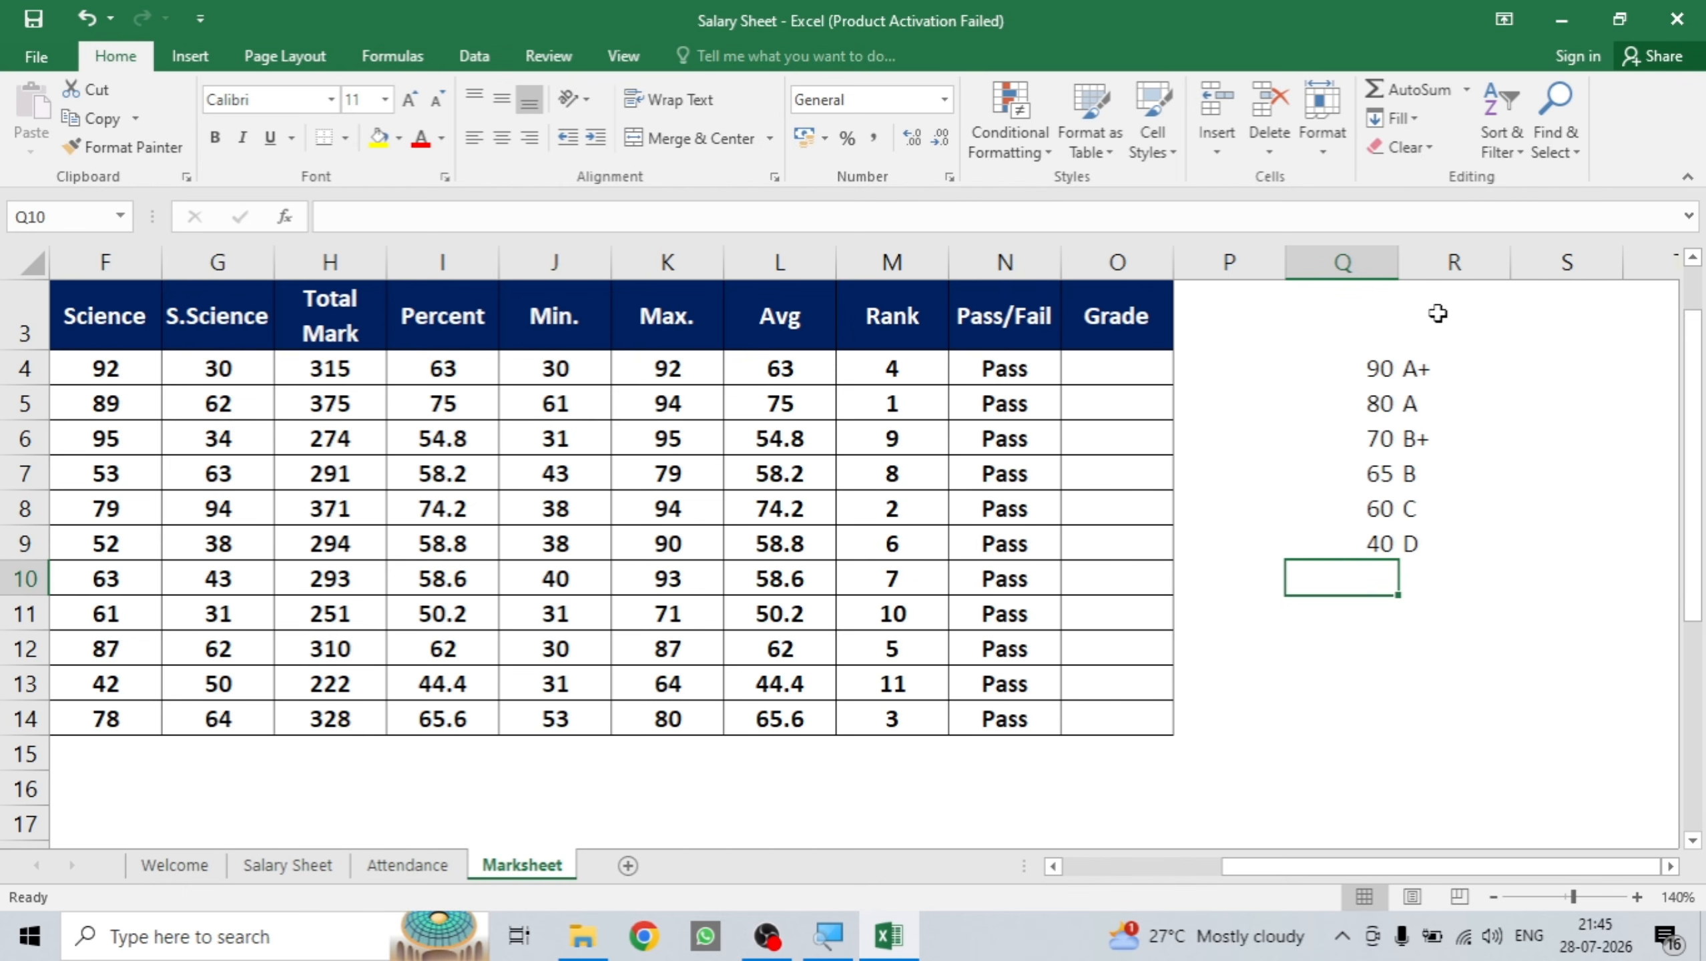
Make the grade table Q4:R9 bold.
left_click_drag(1378, 362, 1416, 532)
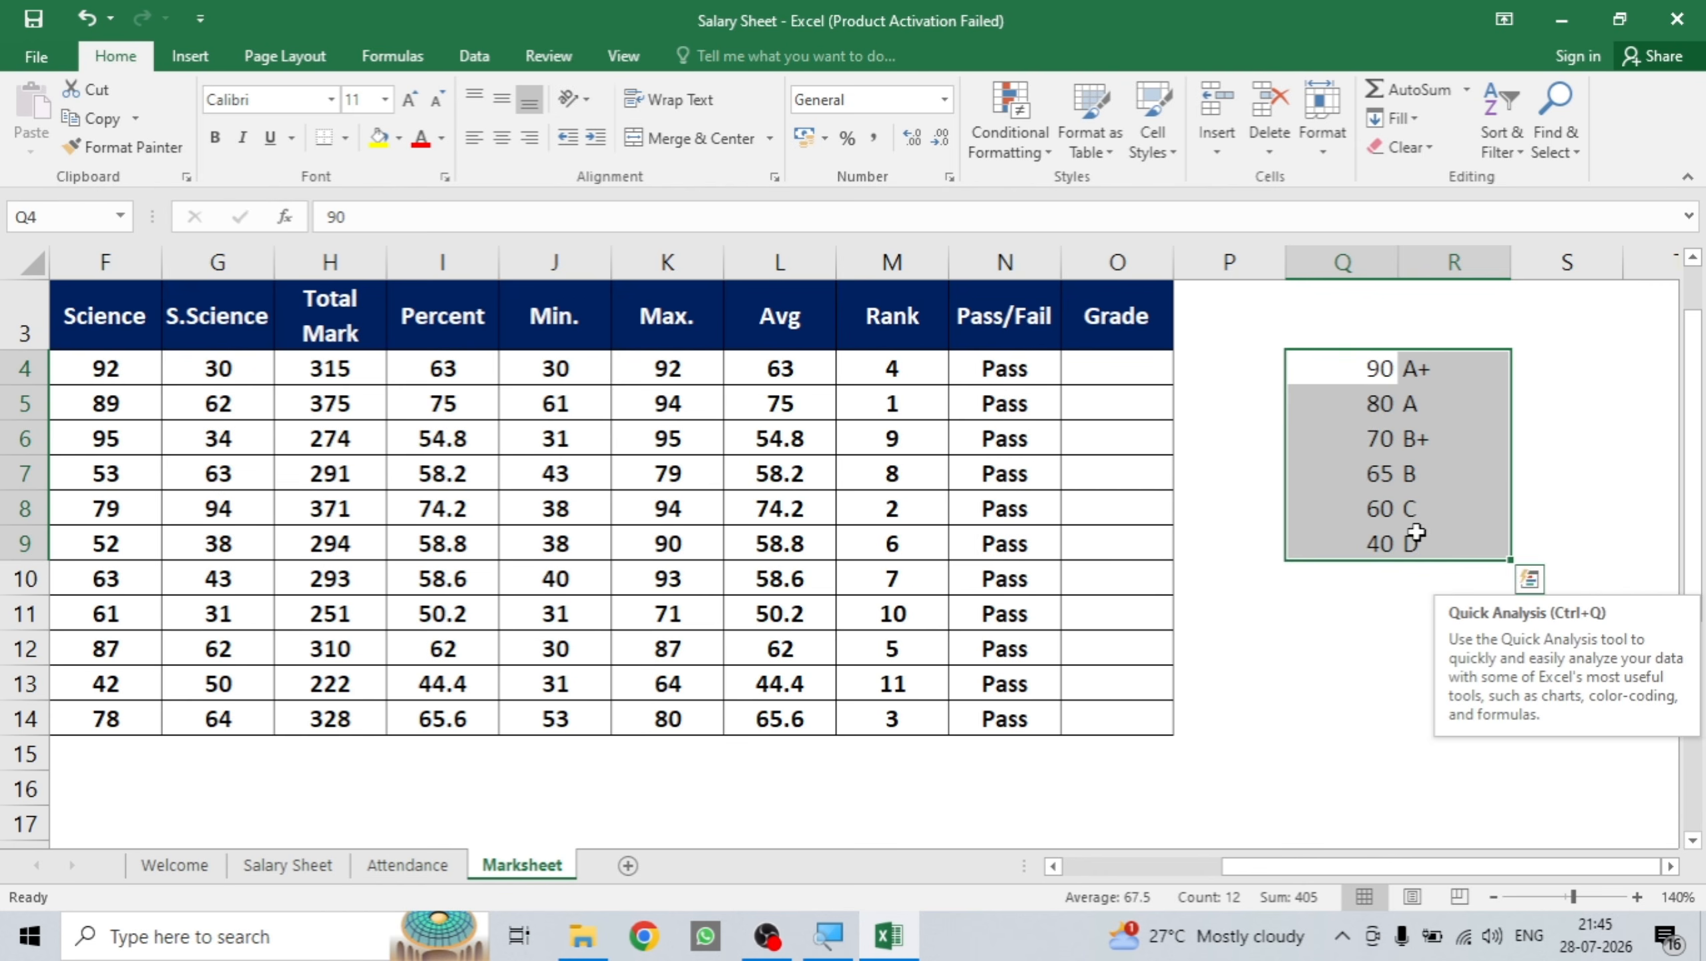
left_click(210, 136)
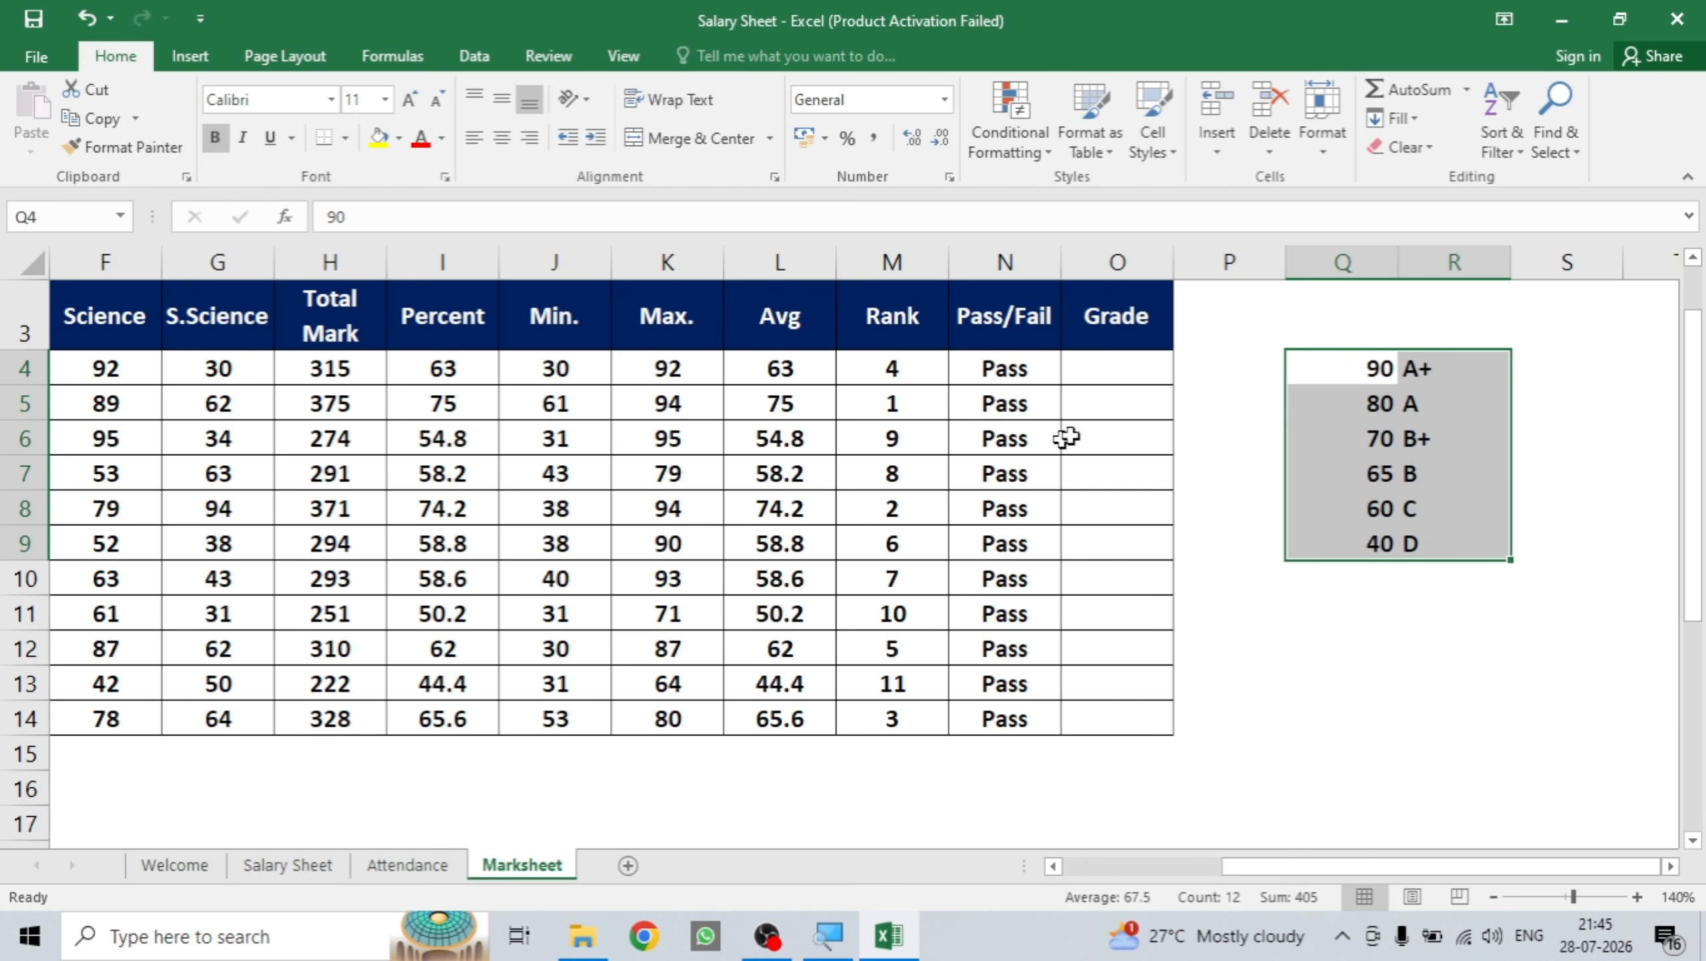
left_click(1233, 388)
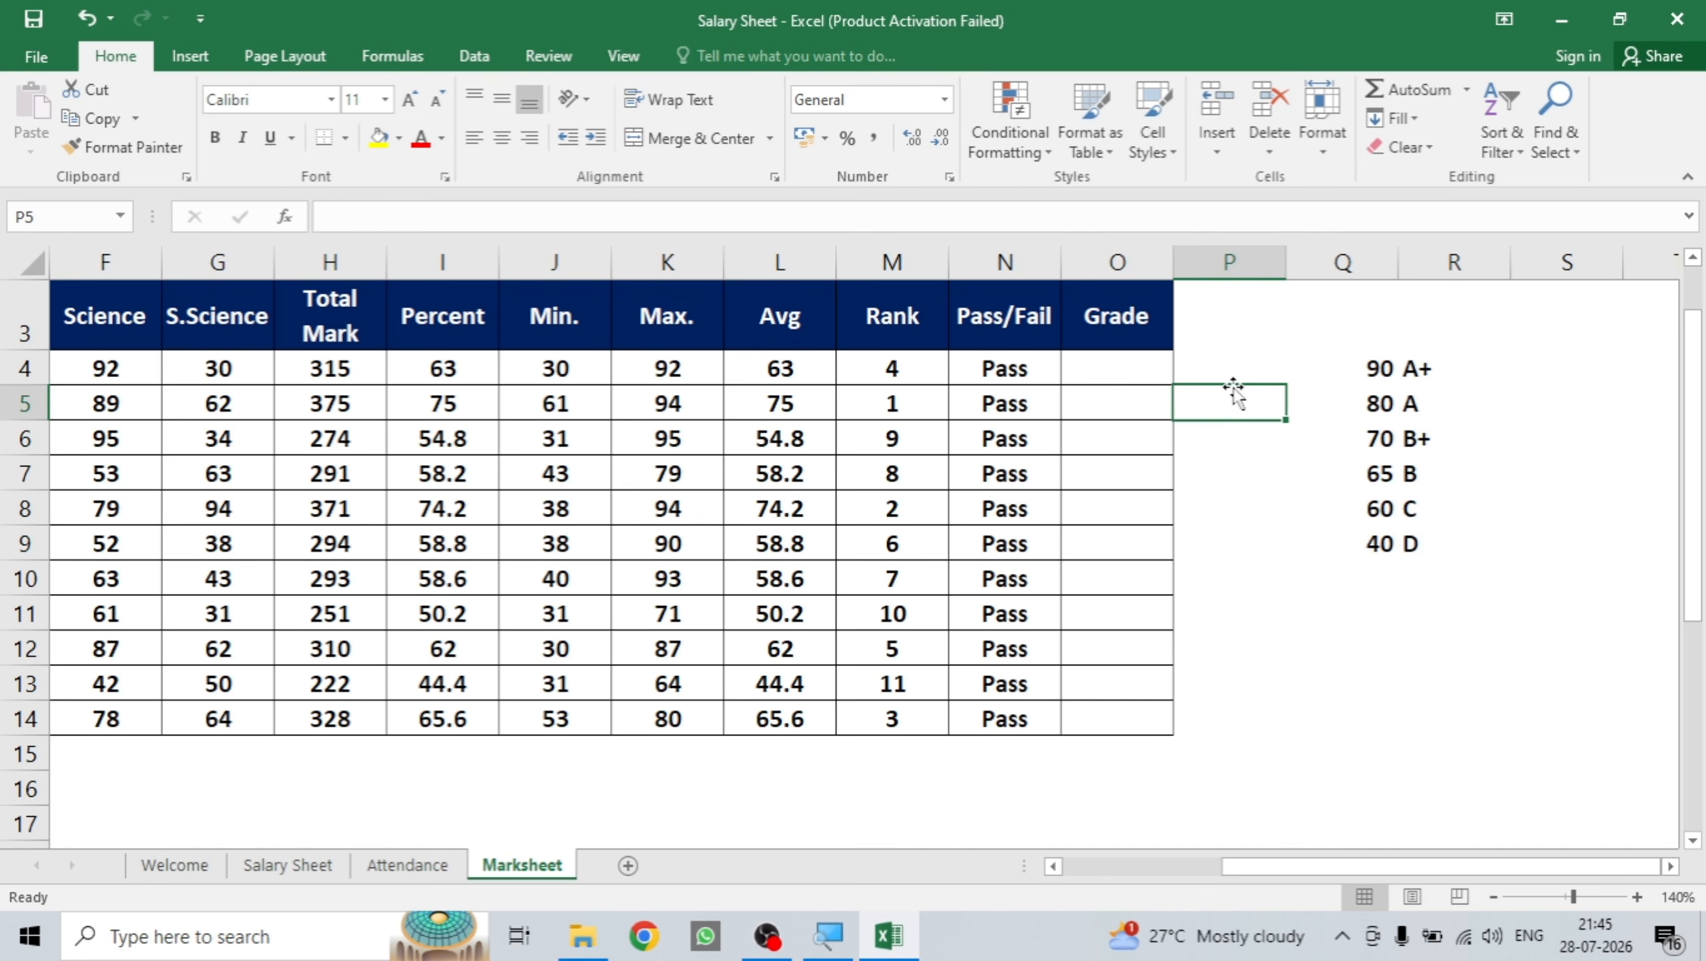
Start the O4 grade formula =IF(I4>90,"A+",IF(I4>80,"A",IF and attempt to enter it.
left_click(1121, 364)
type("=IF")
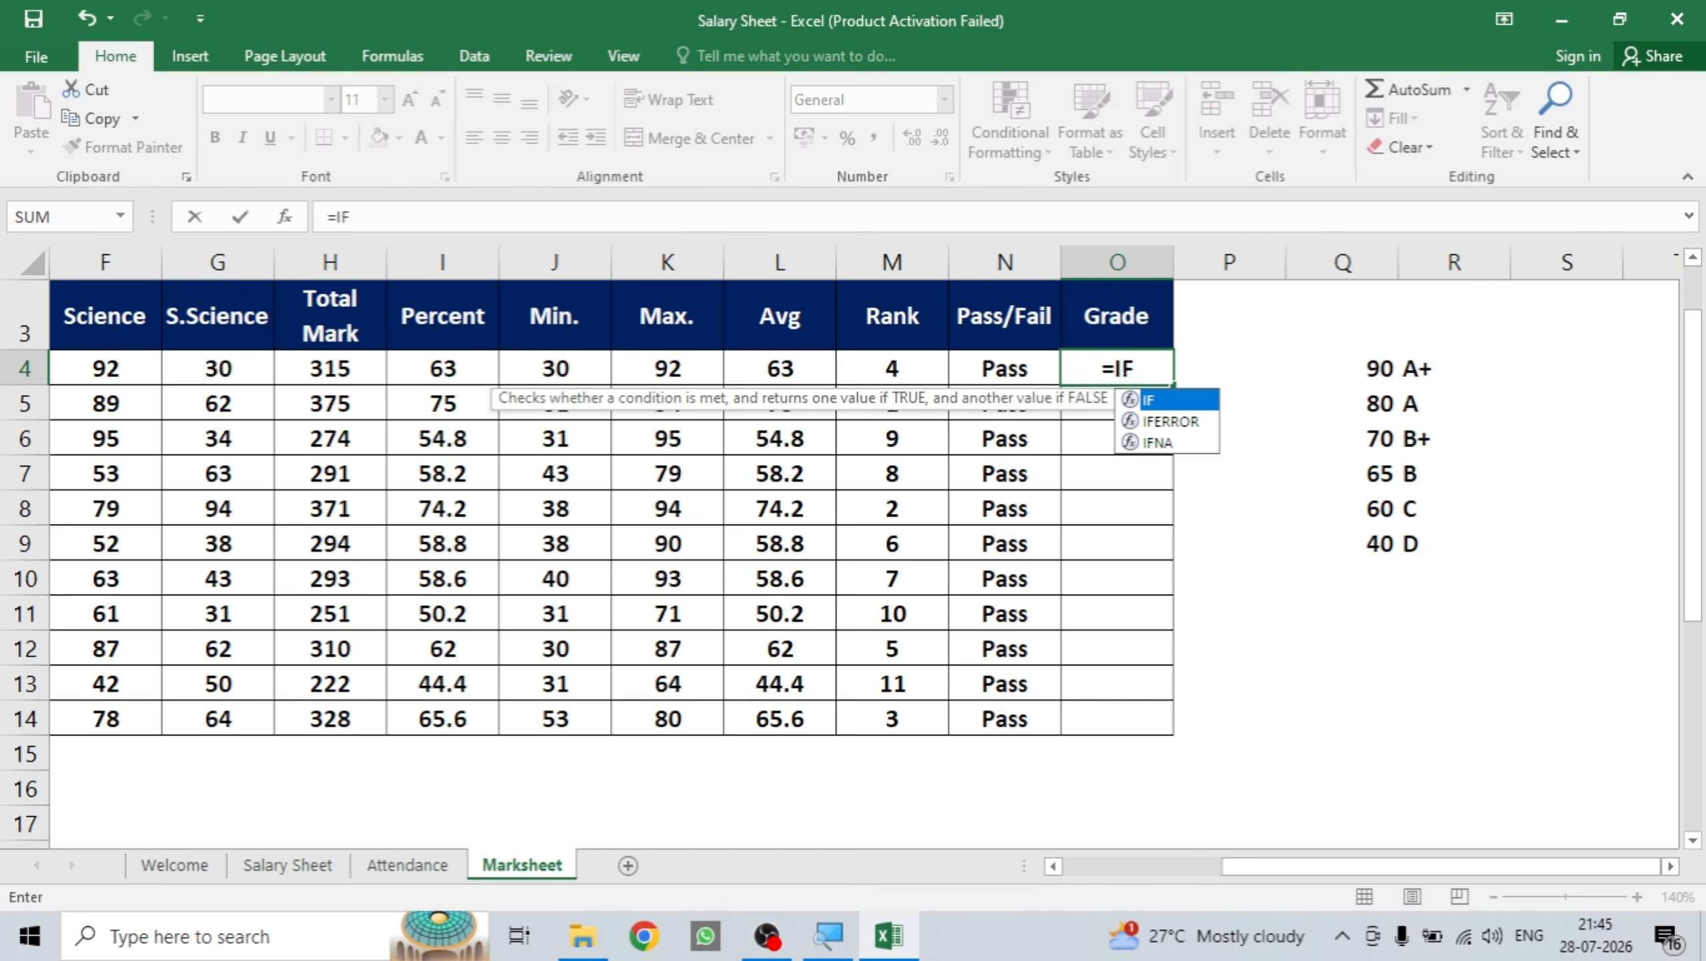
type("(")
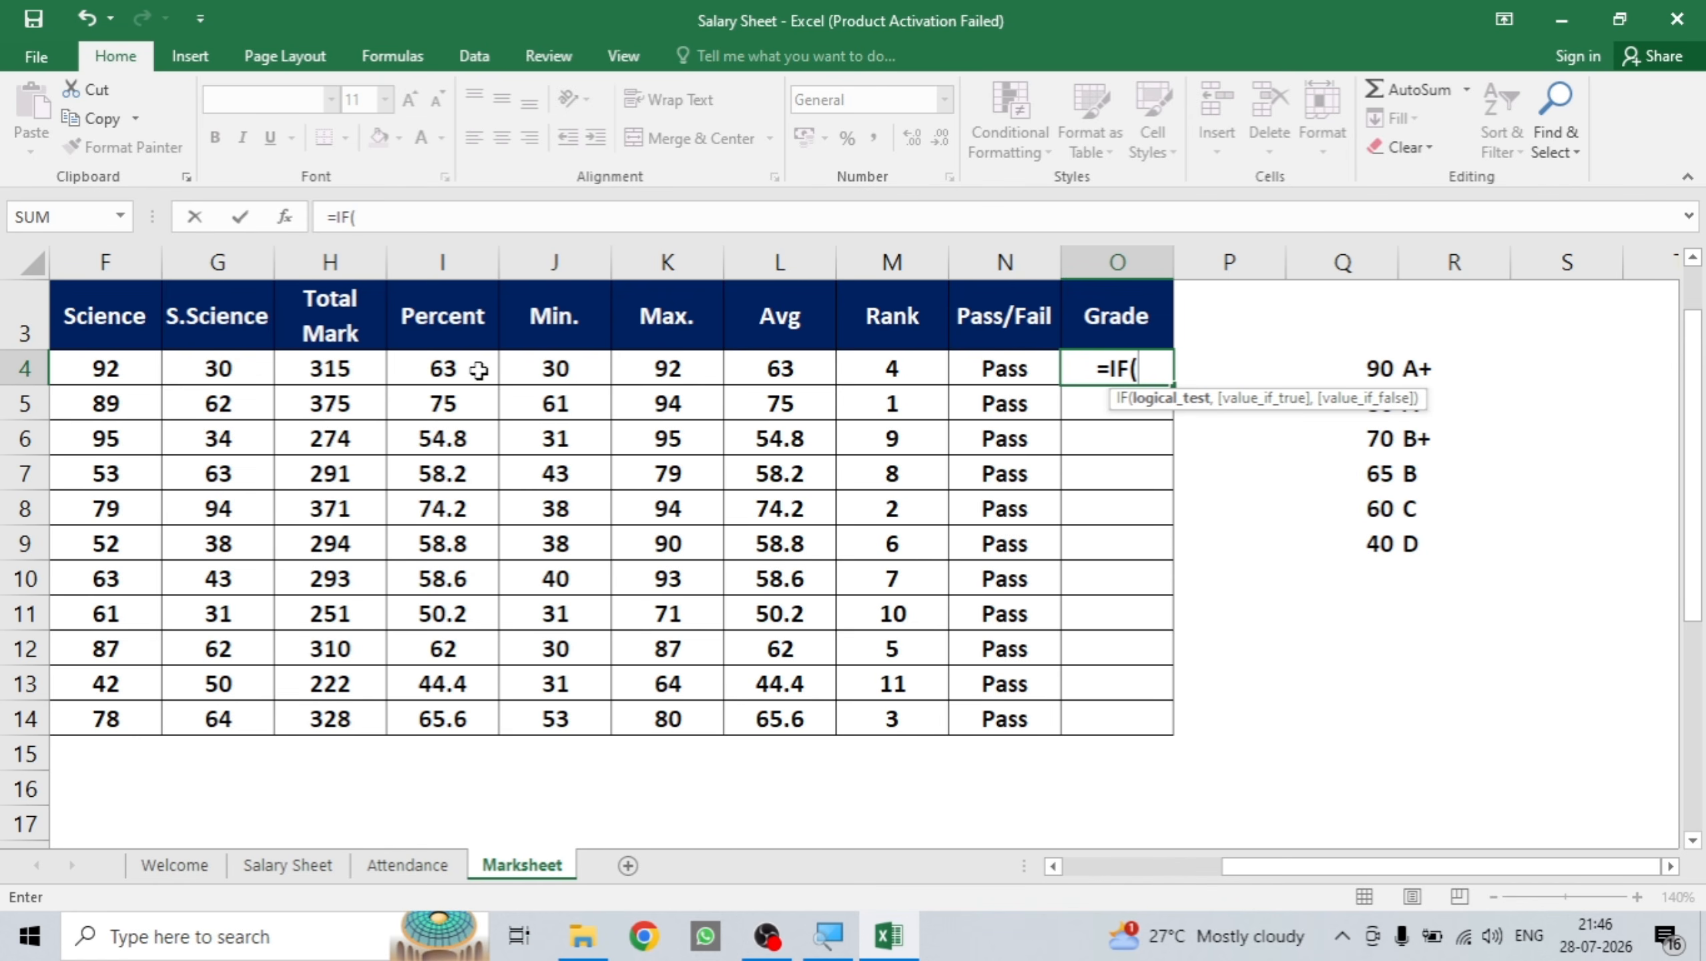
left_click(452, 372)
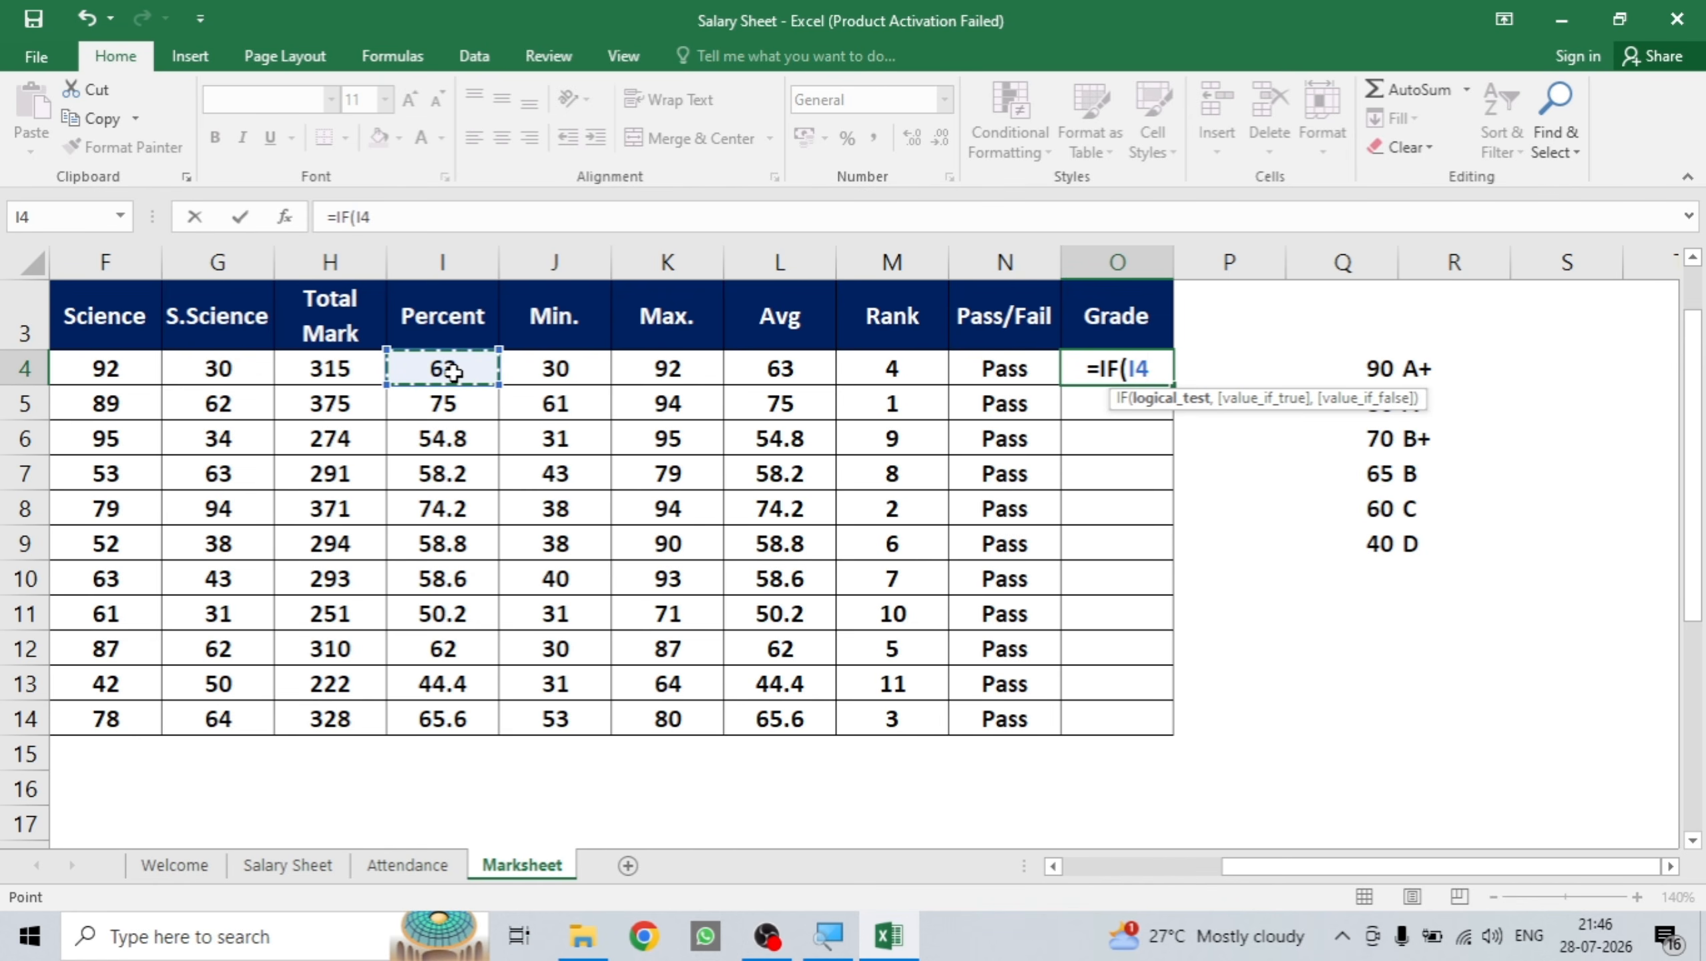
type(">")
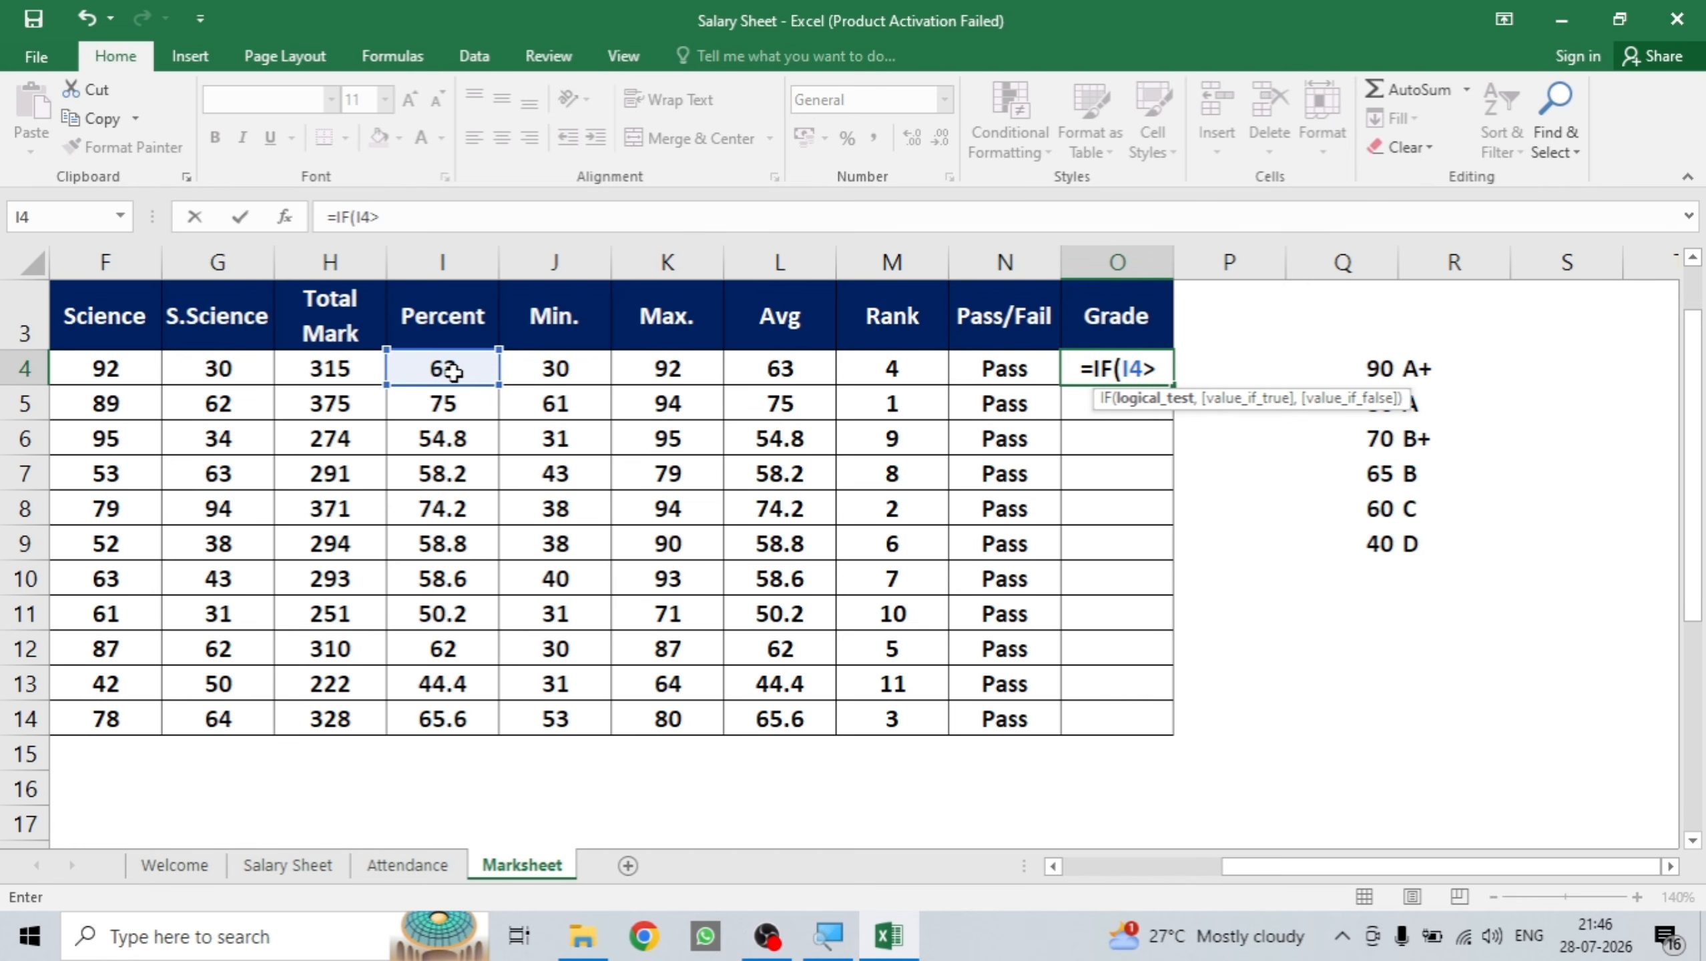
type("9")
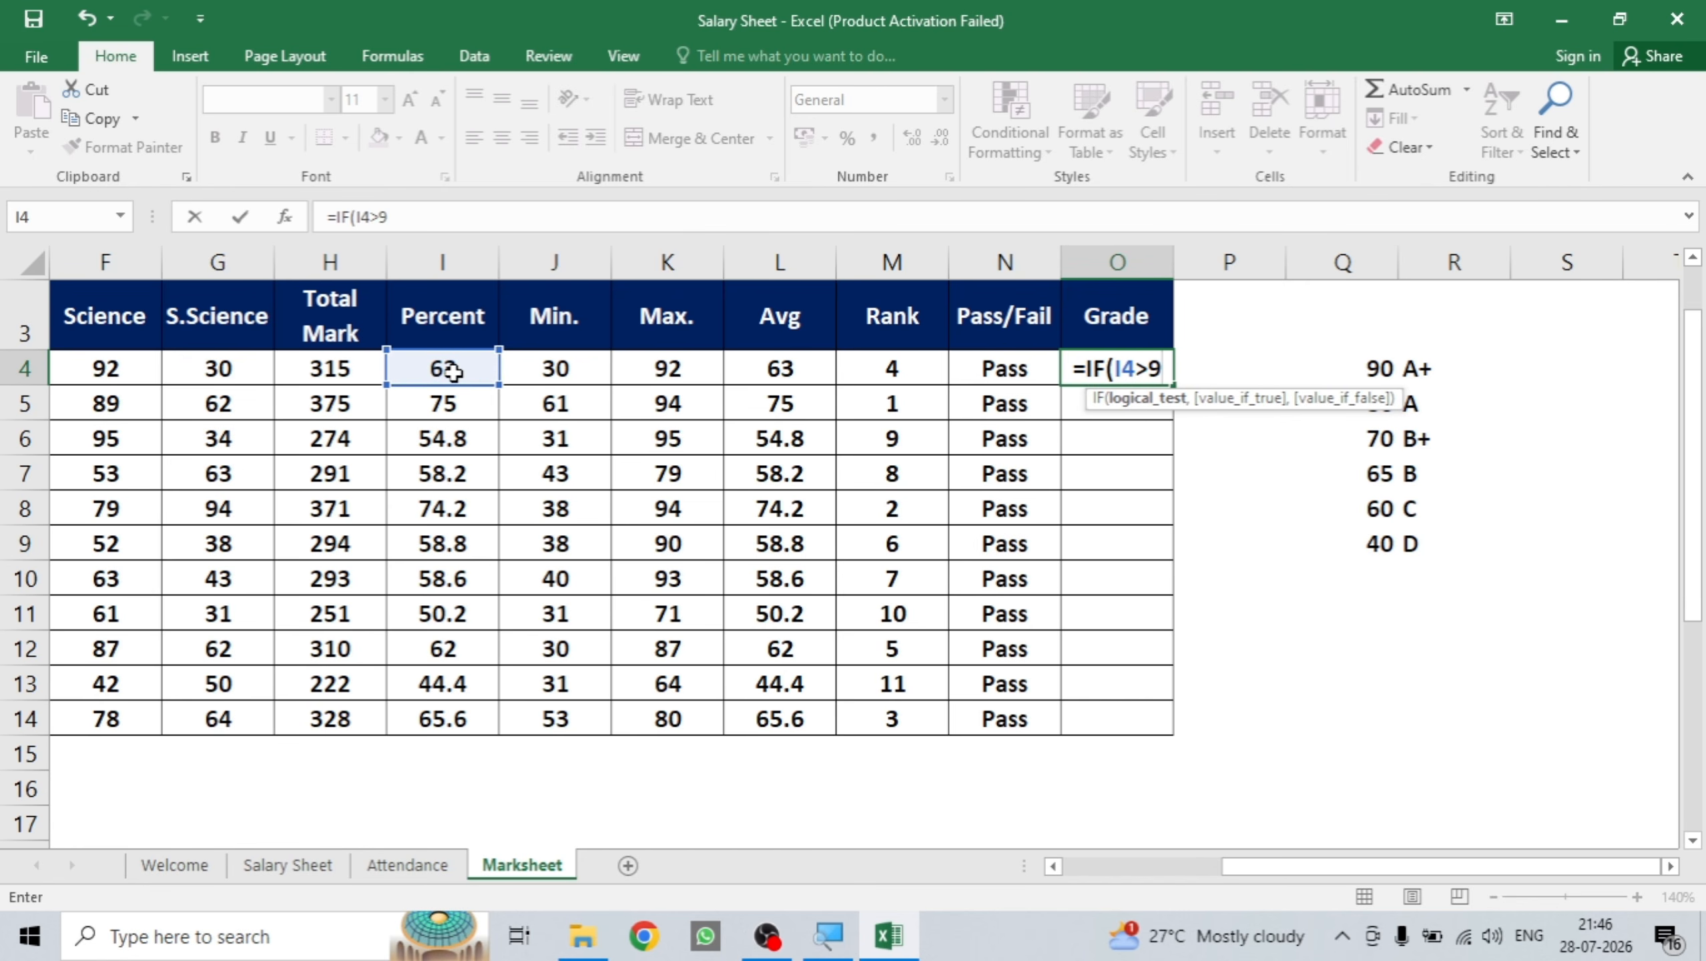
type("0")
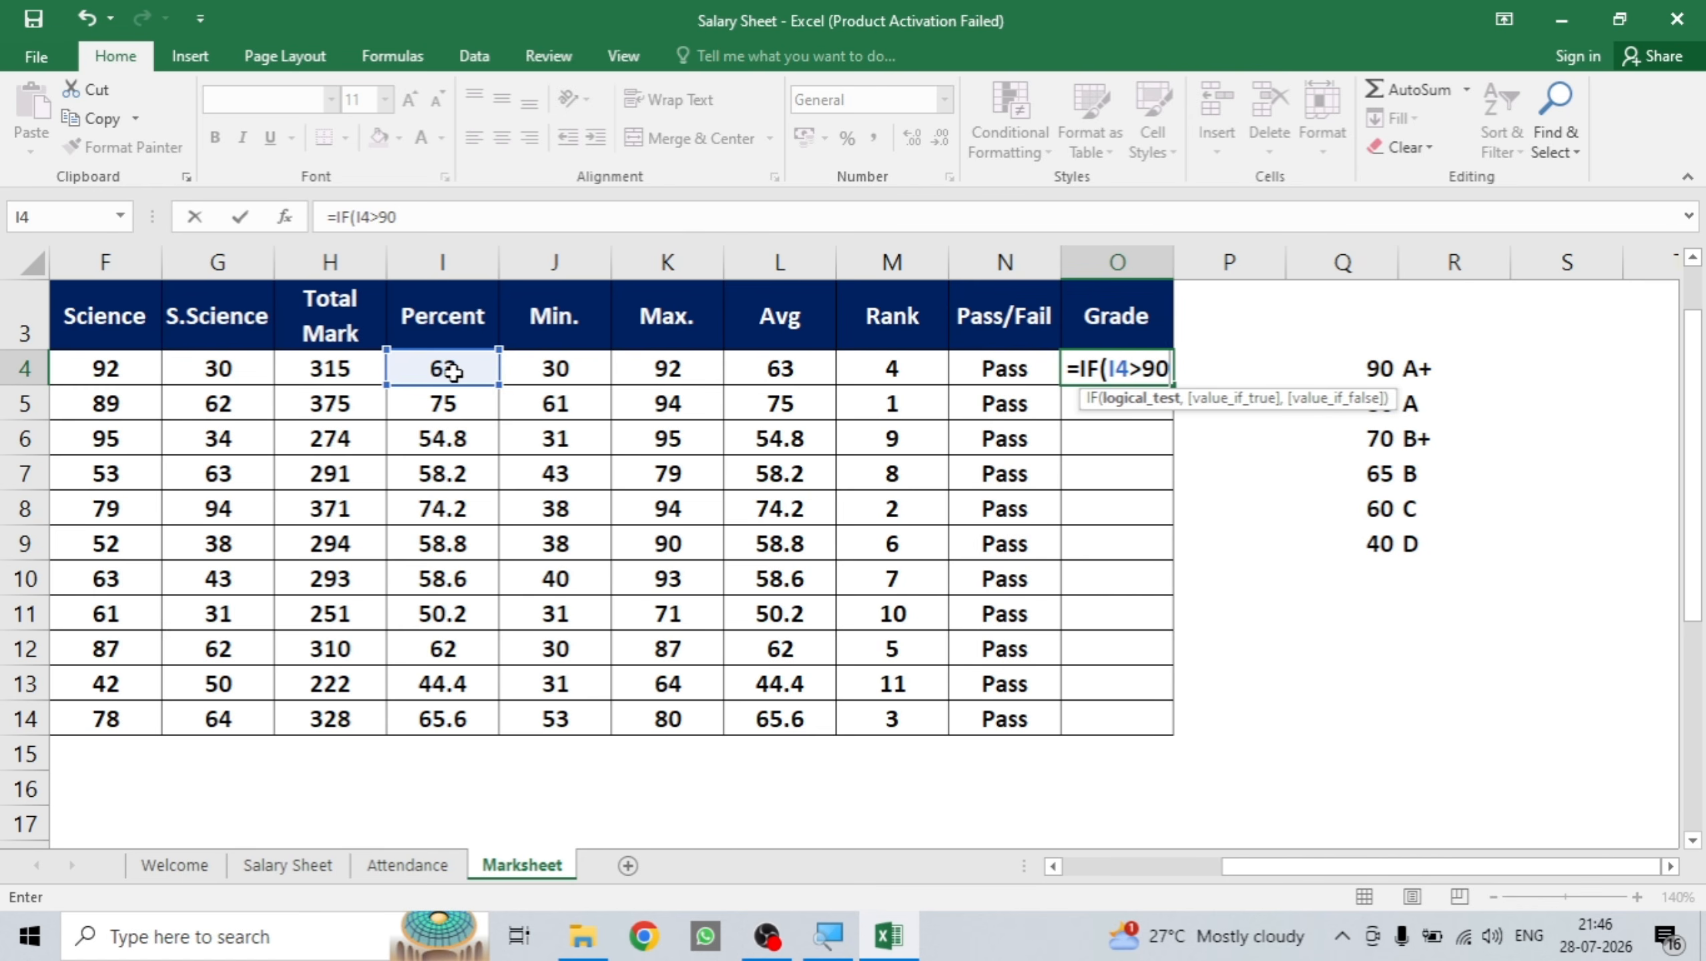
type(",")
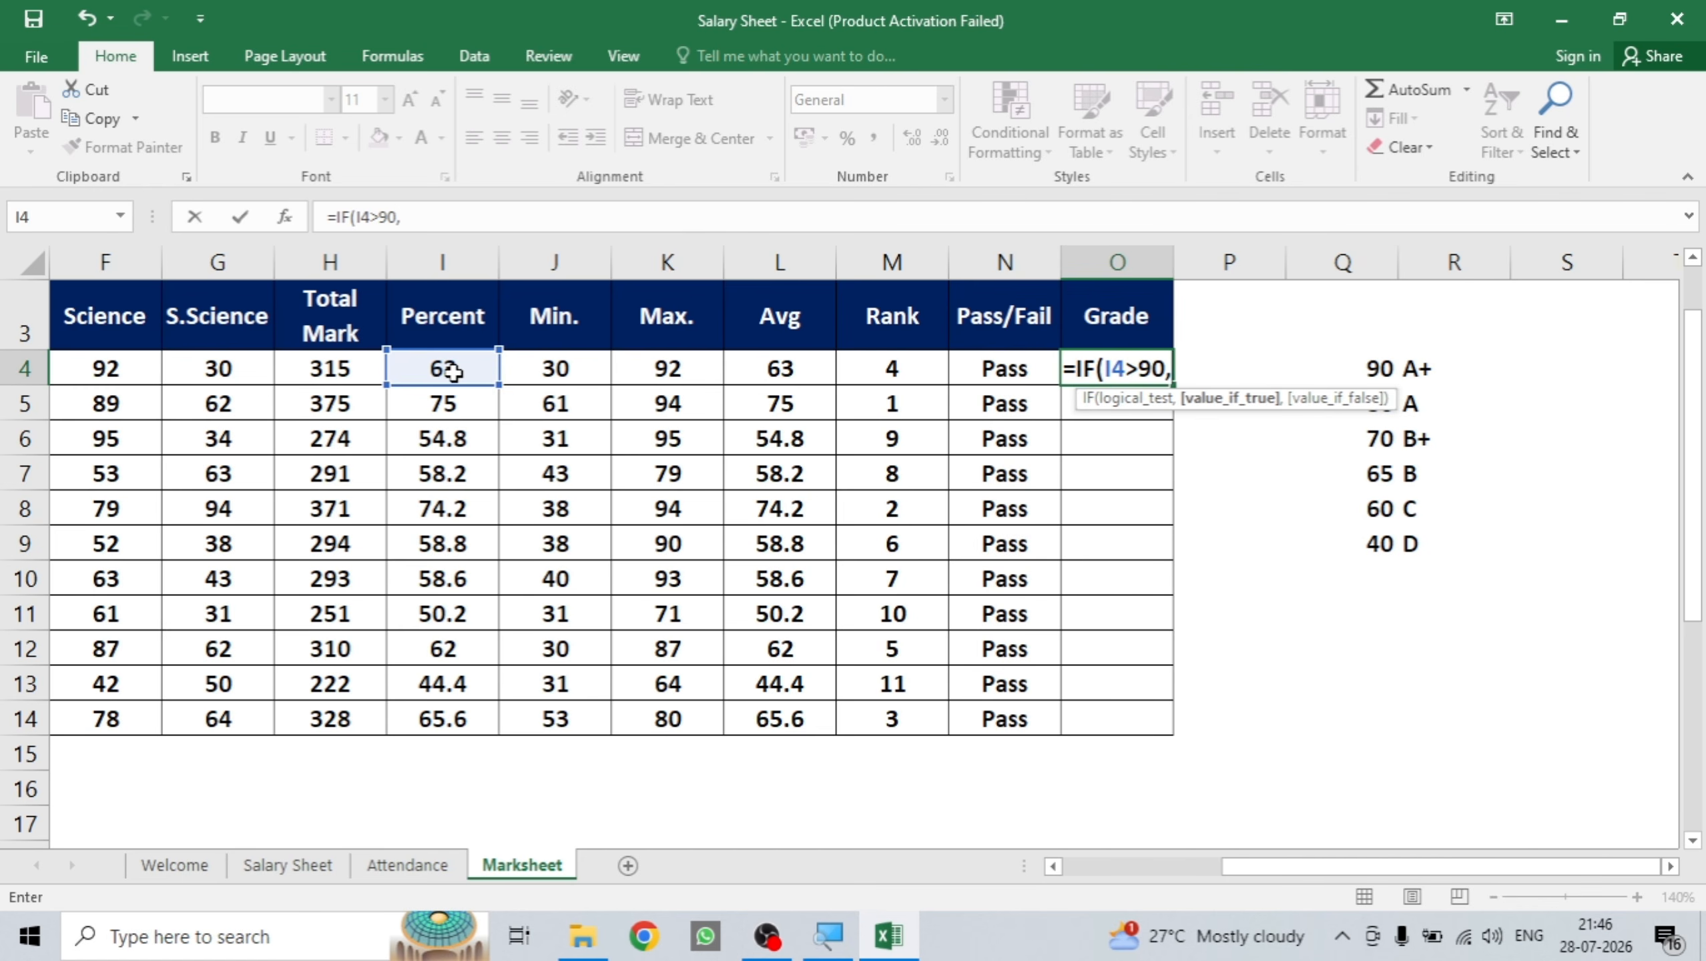
type("\"")
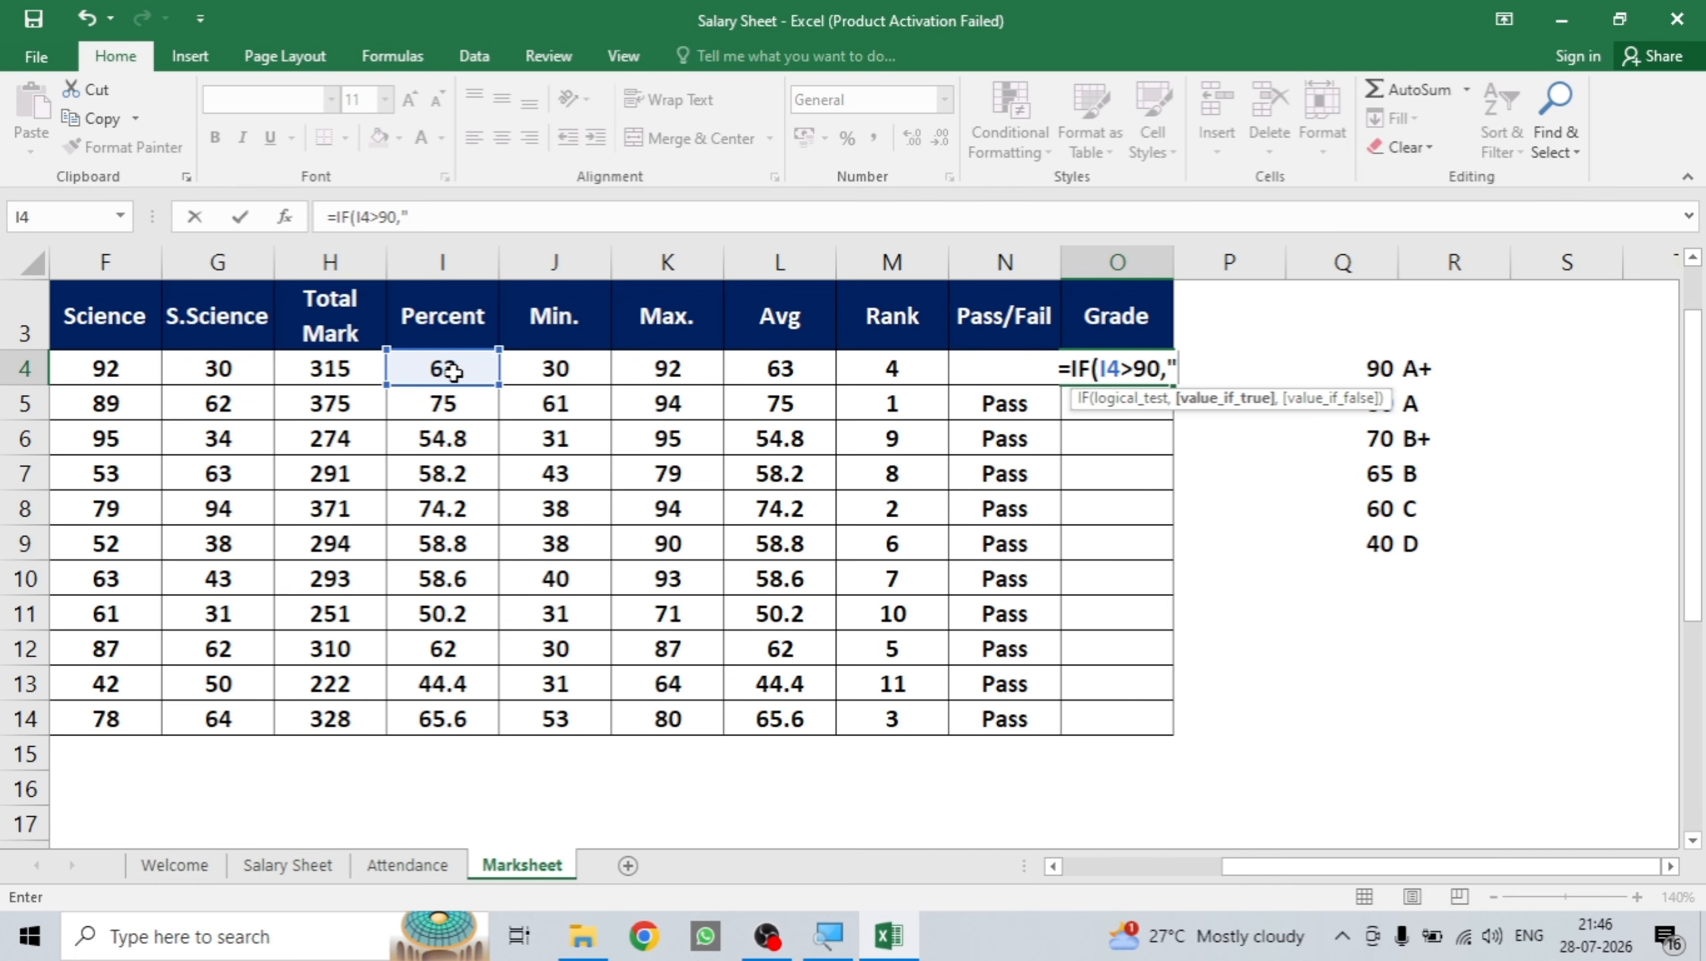
type("A+")
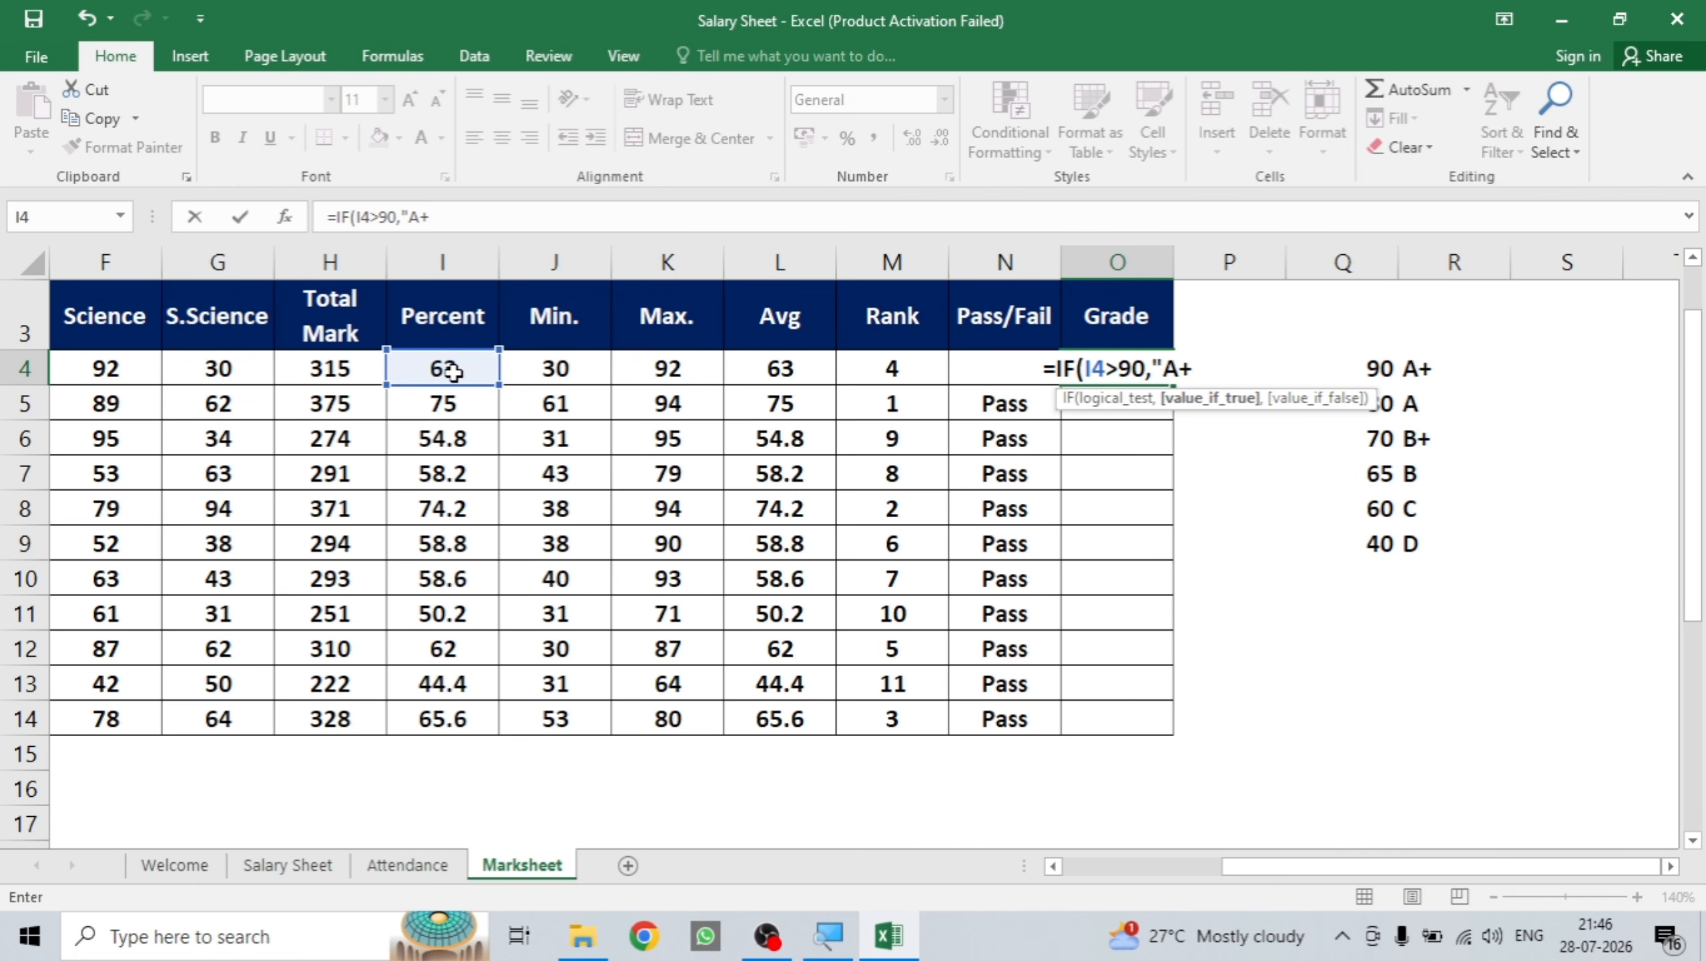
type("\"")
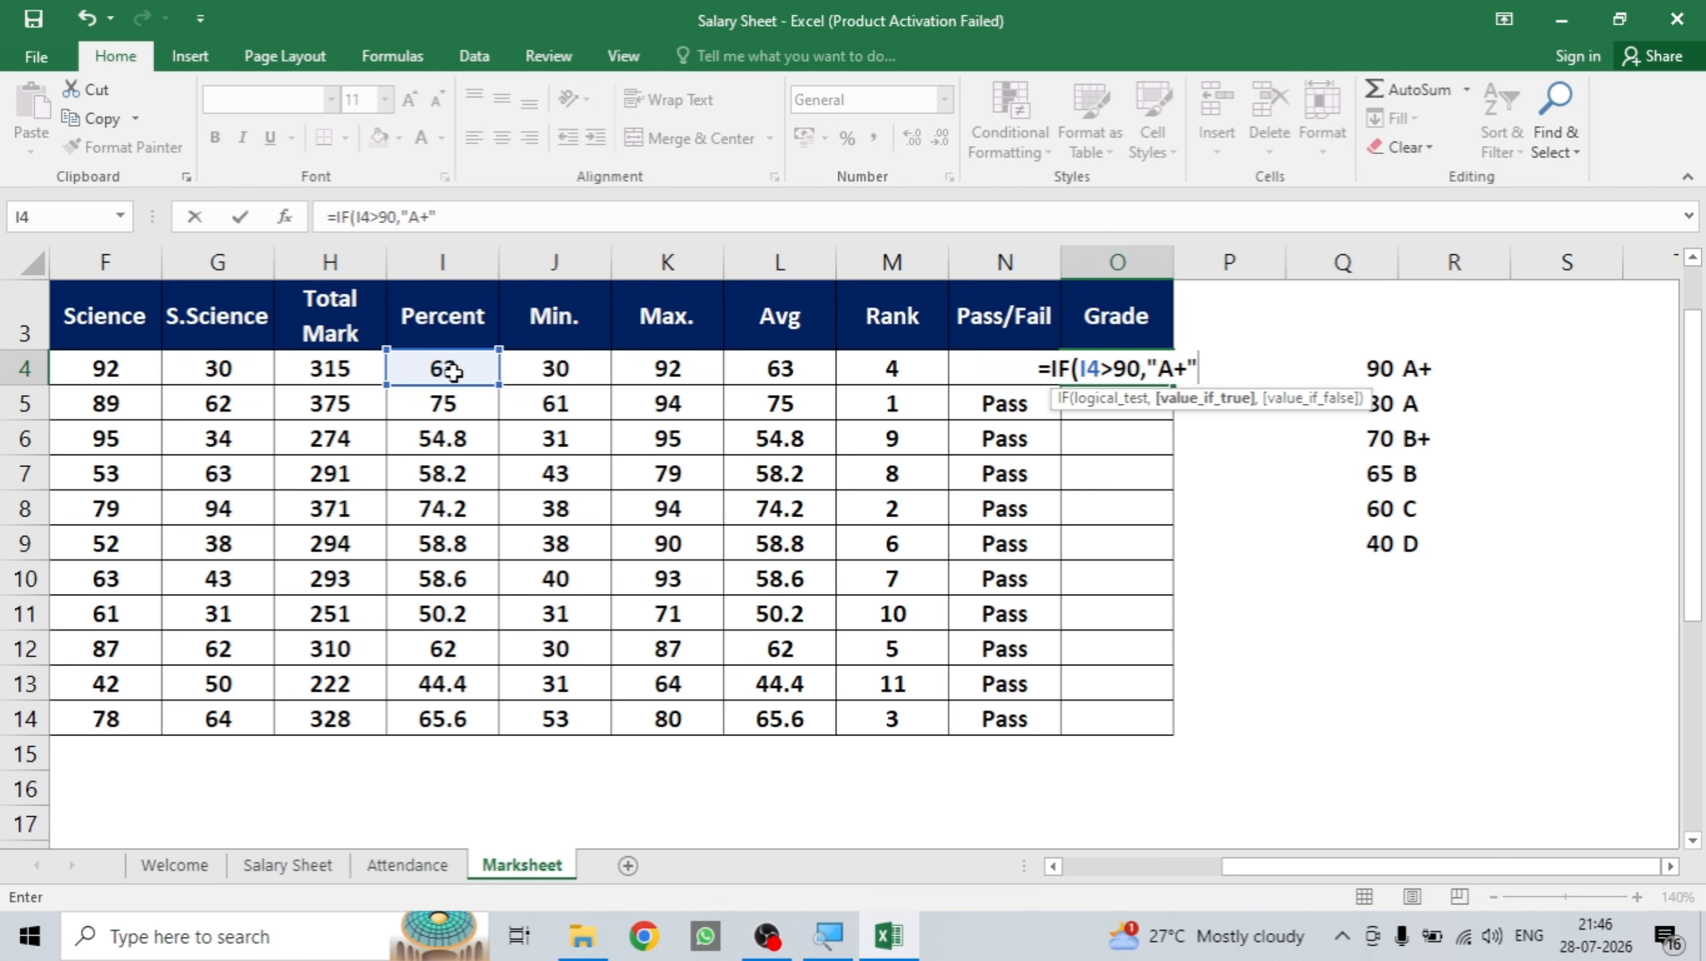
type(",")
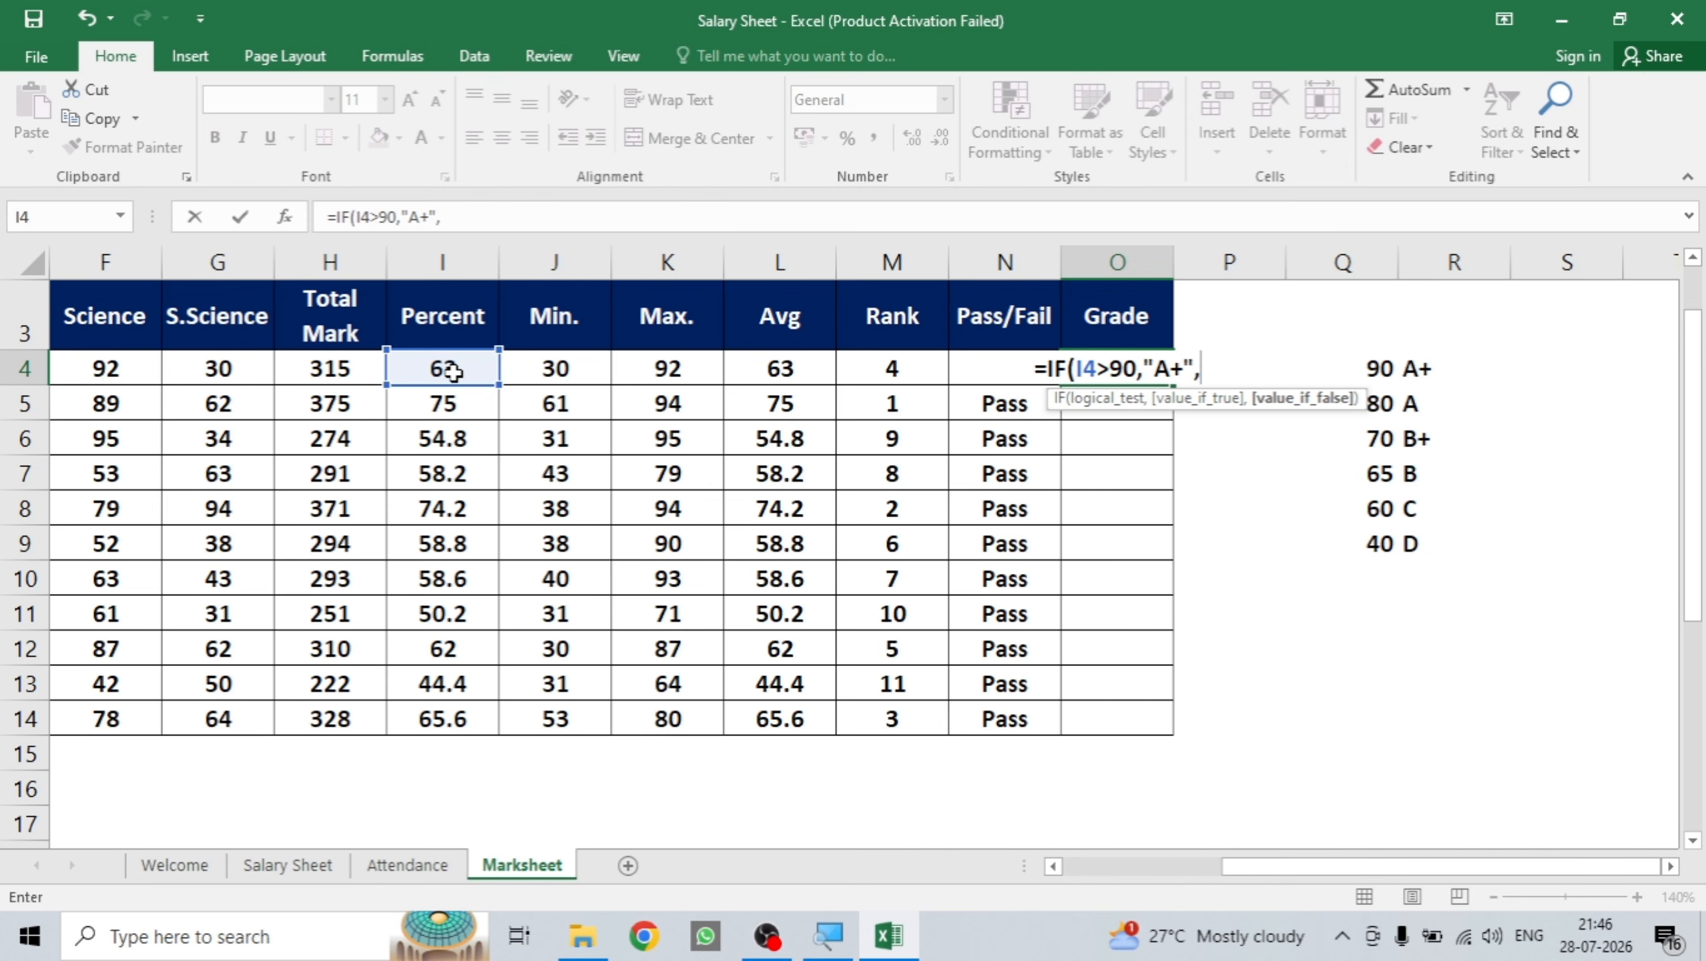
type("IF")
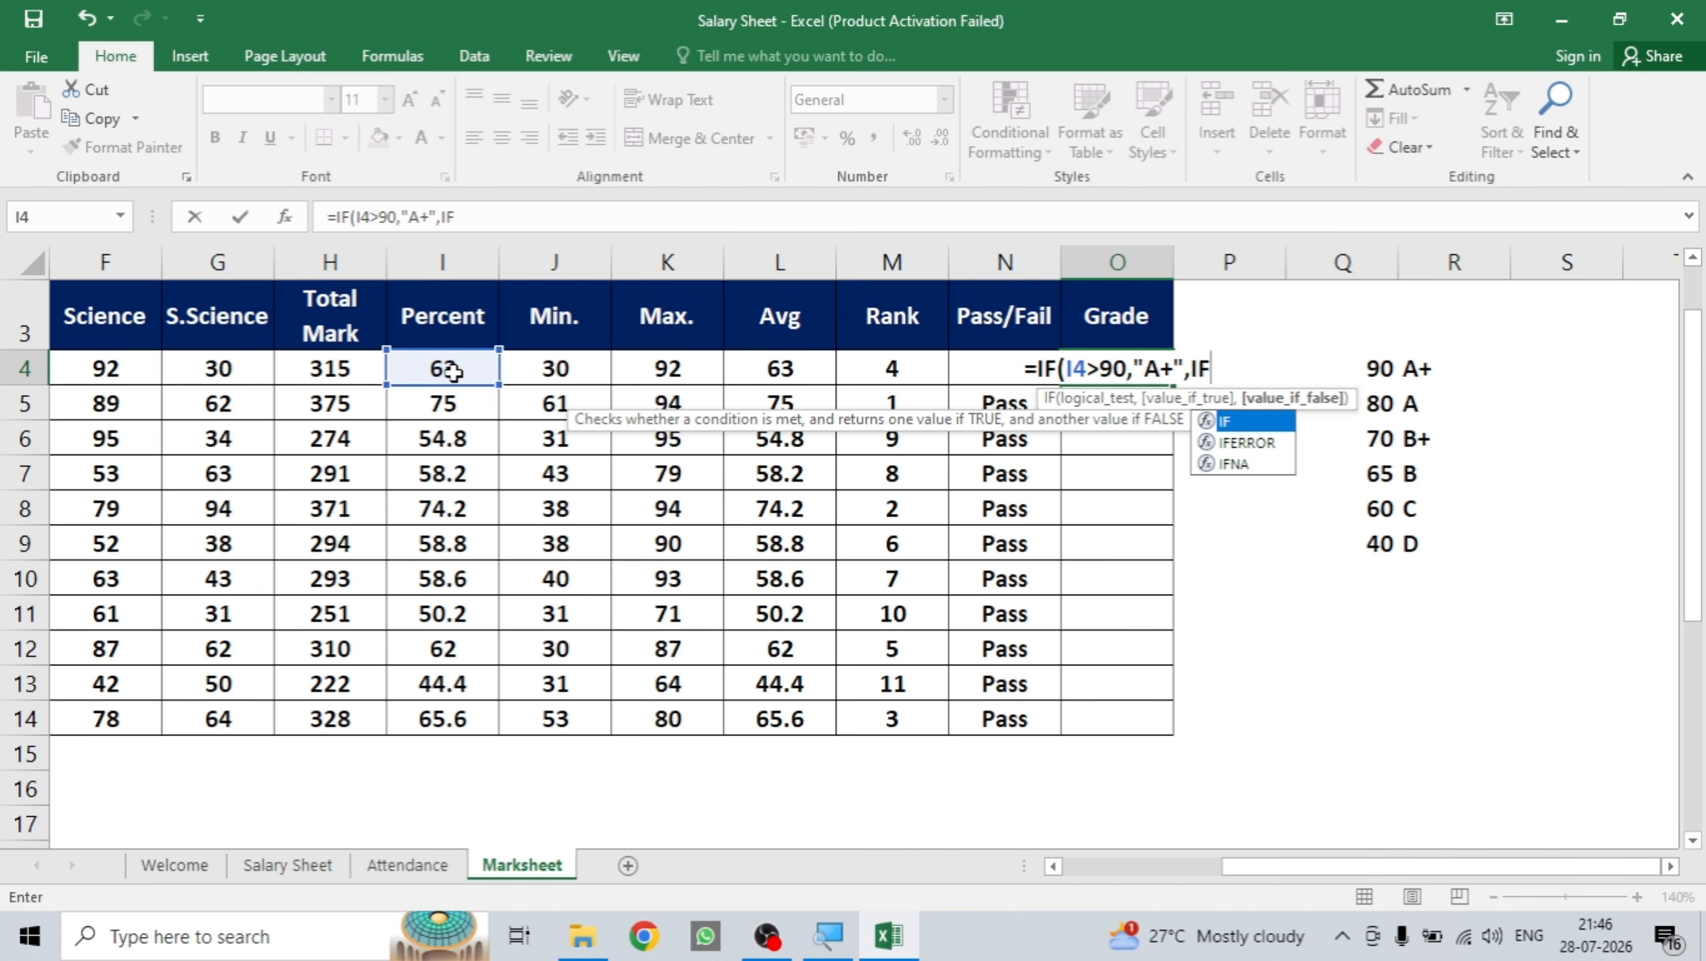
type("(")
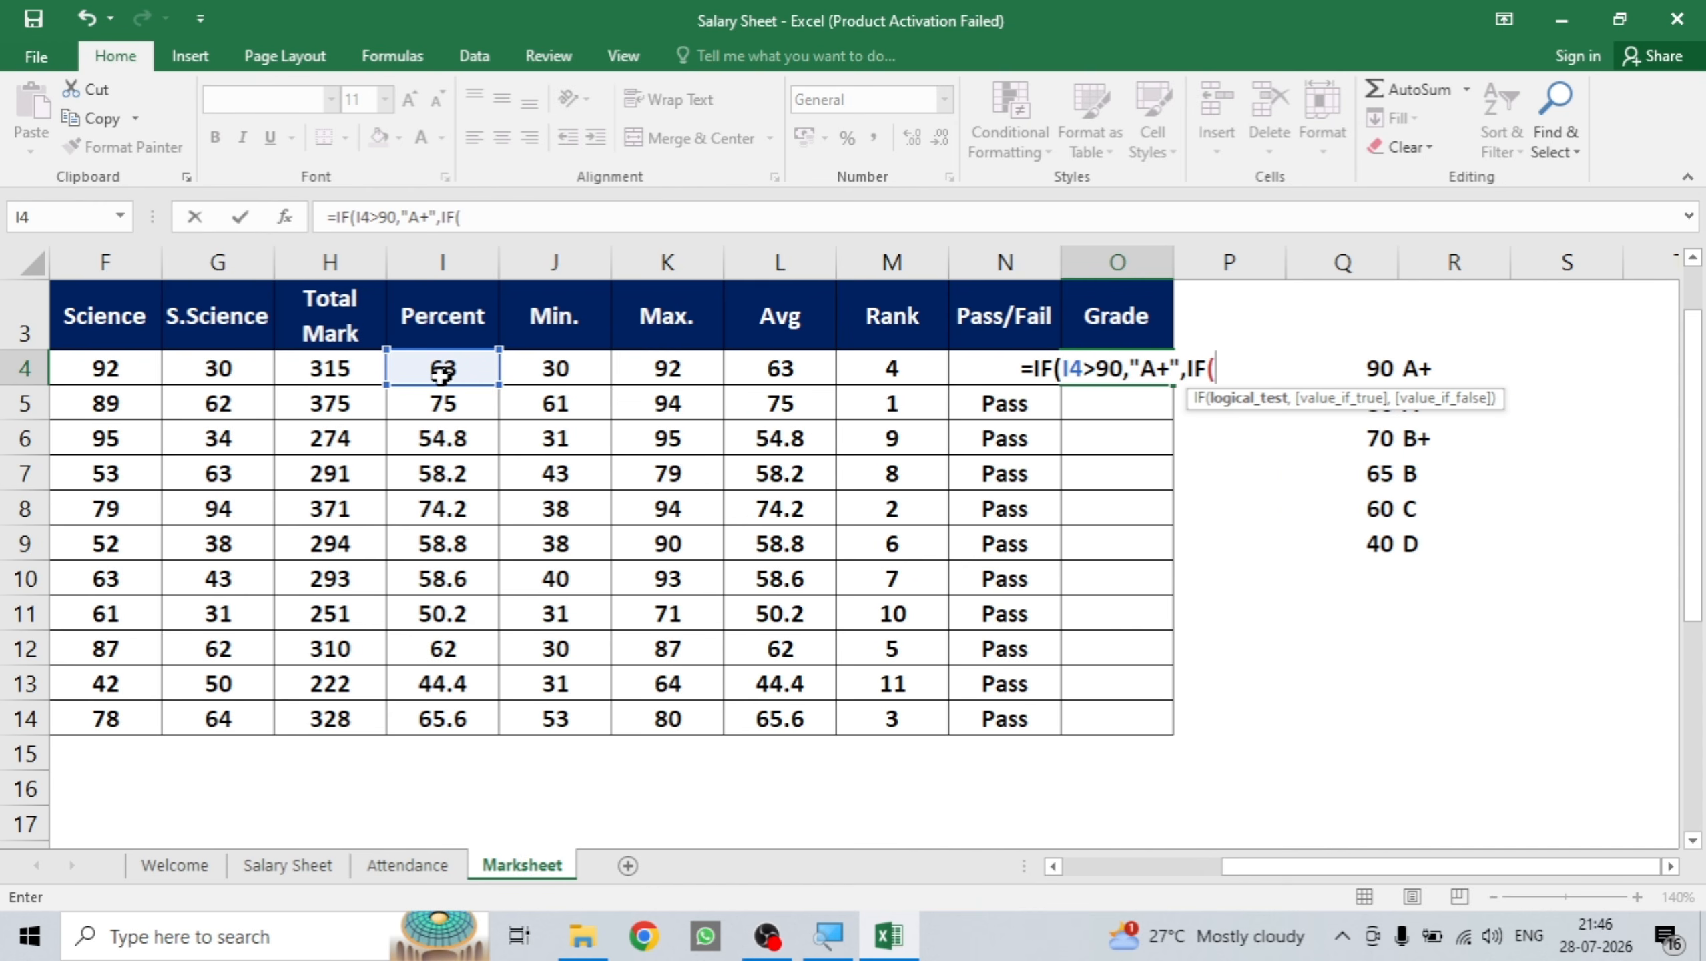
left_click(439, 374)
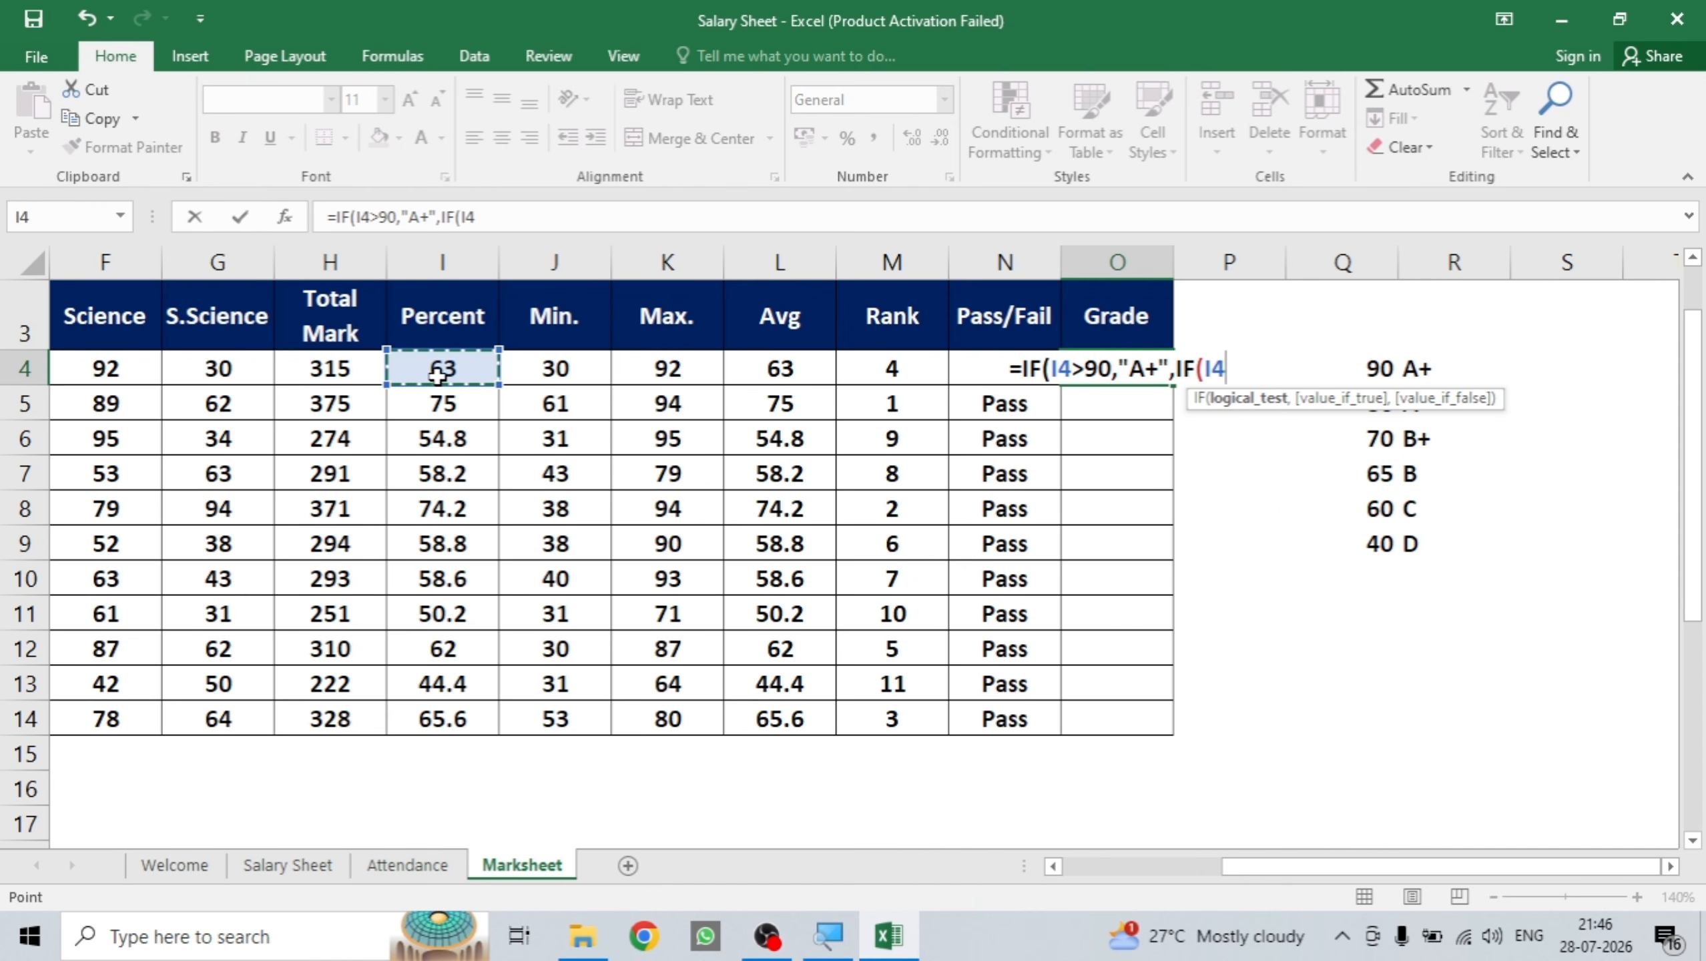
type(">")
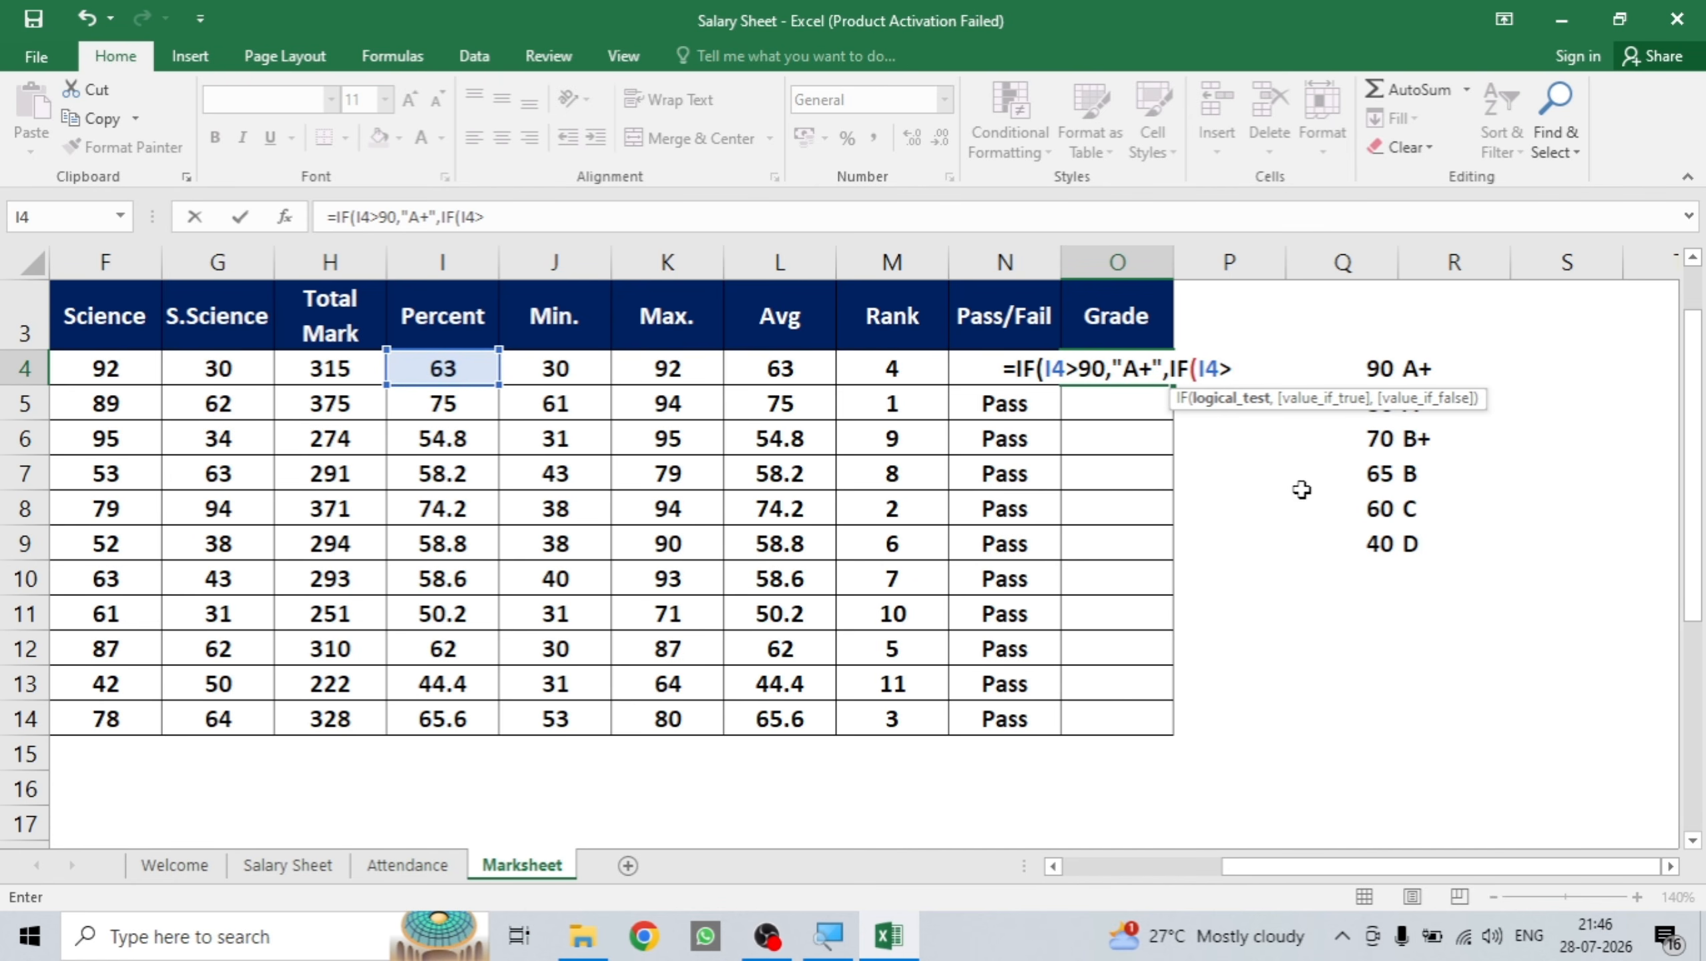
type("80")
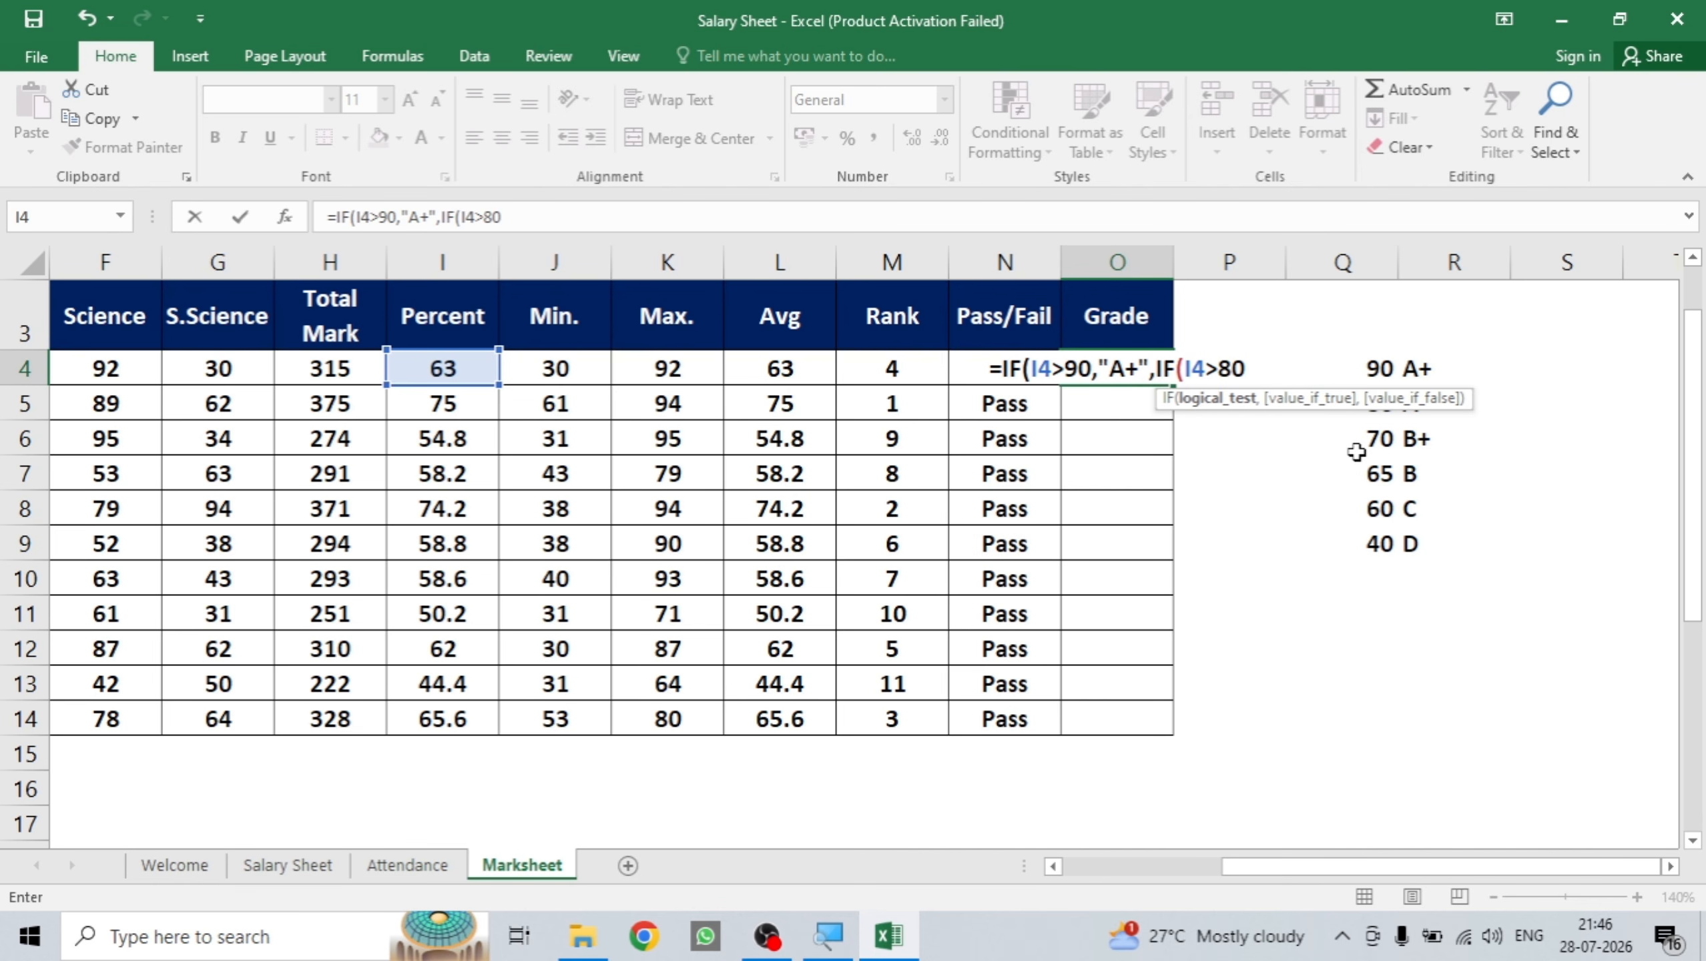
type(",")
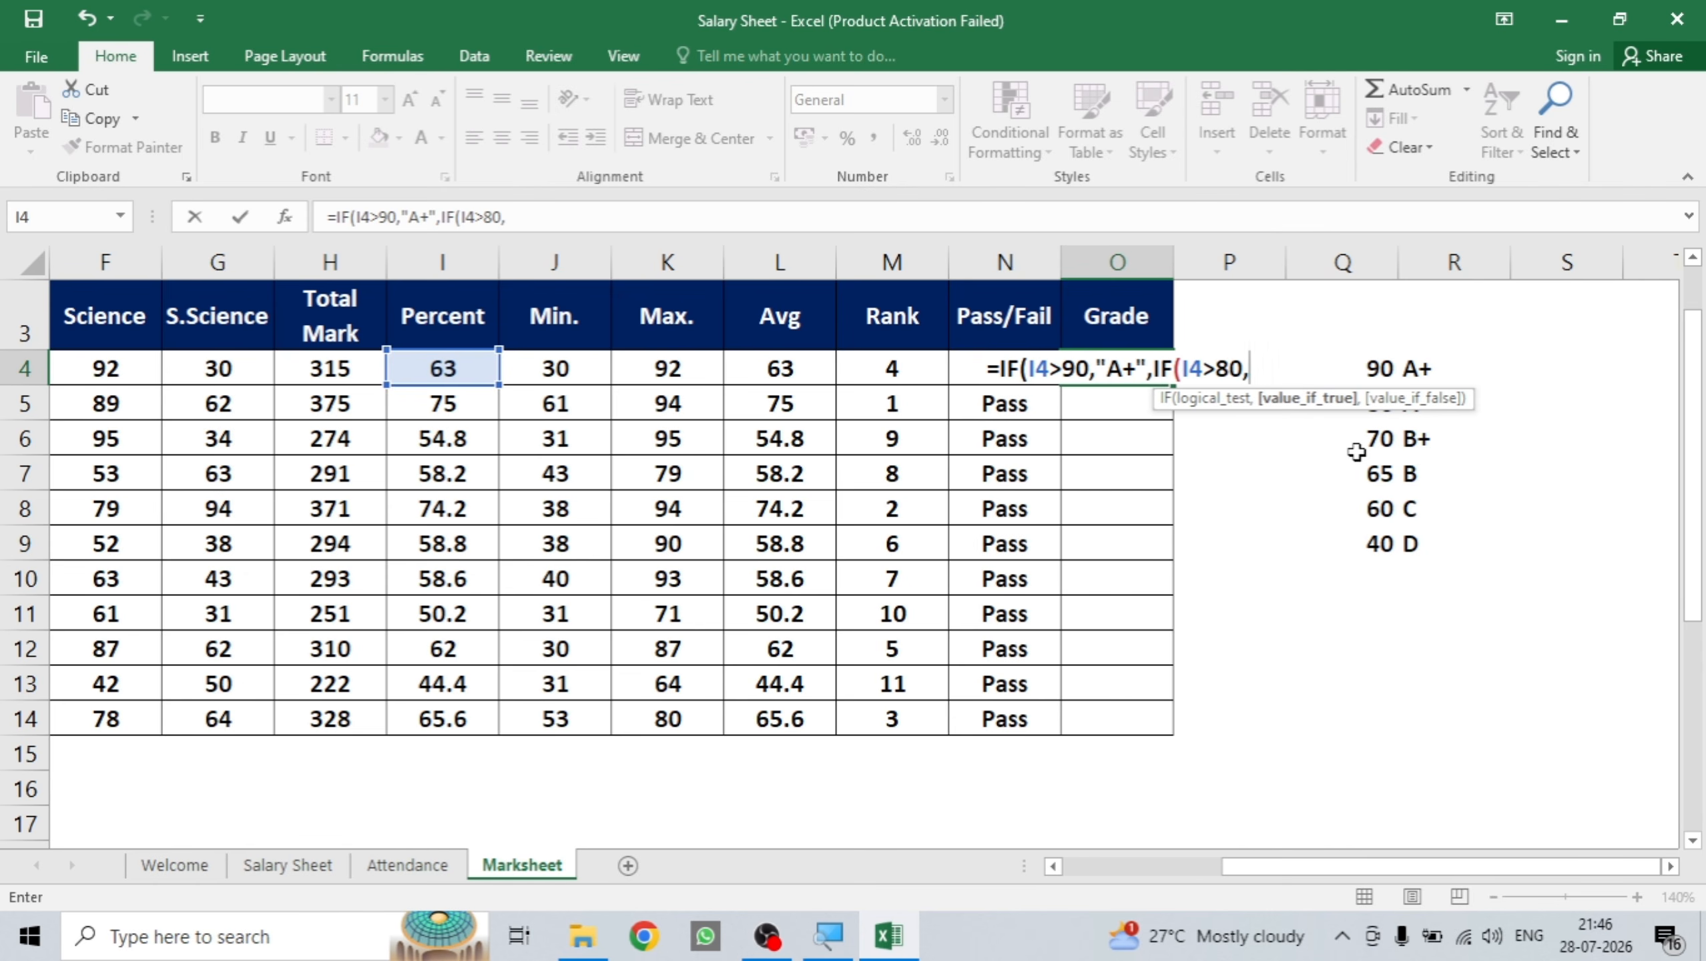
type("\"")
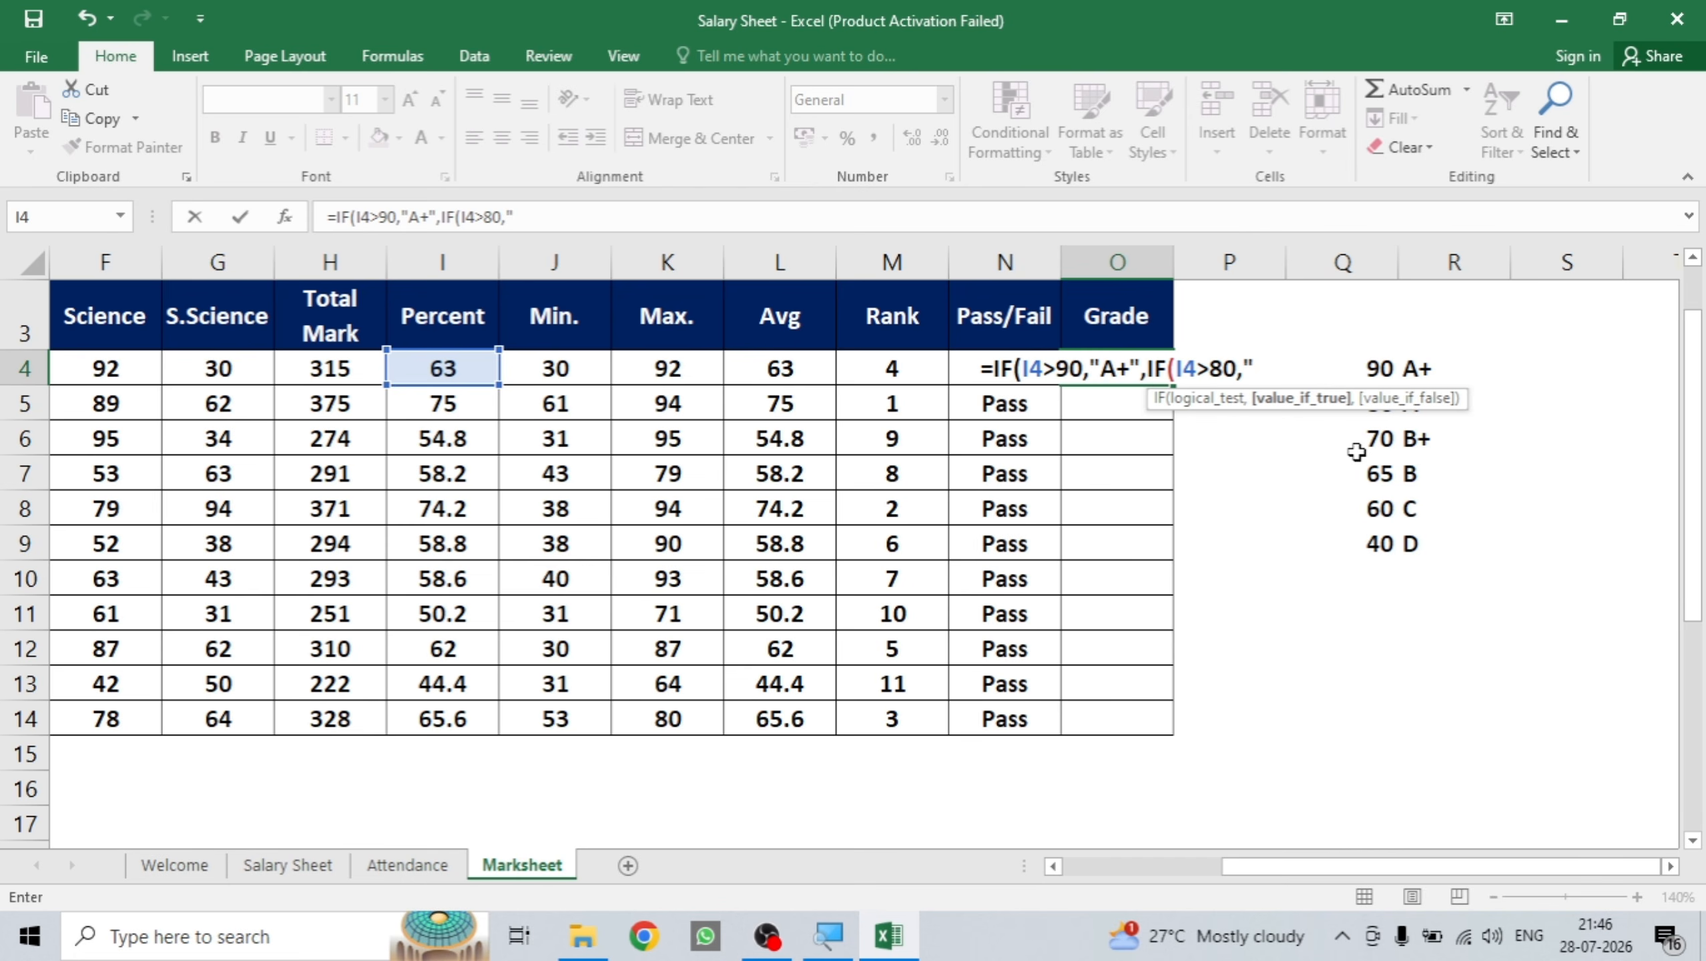
type("A")
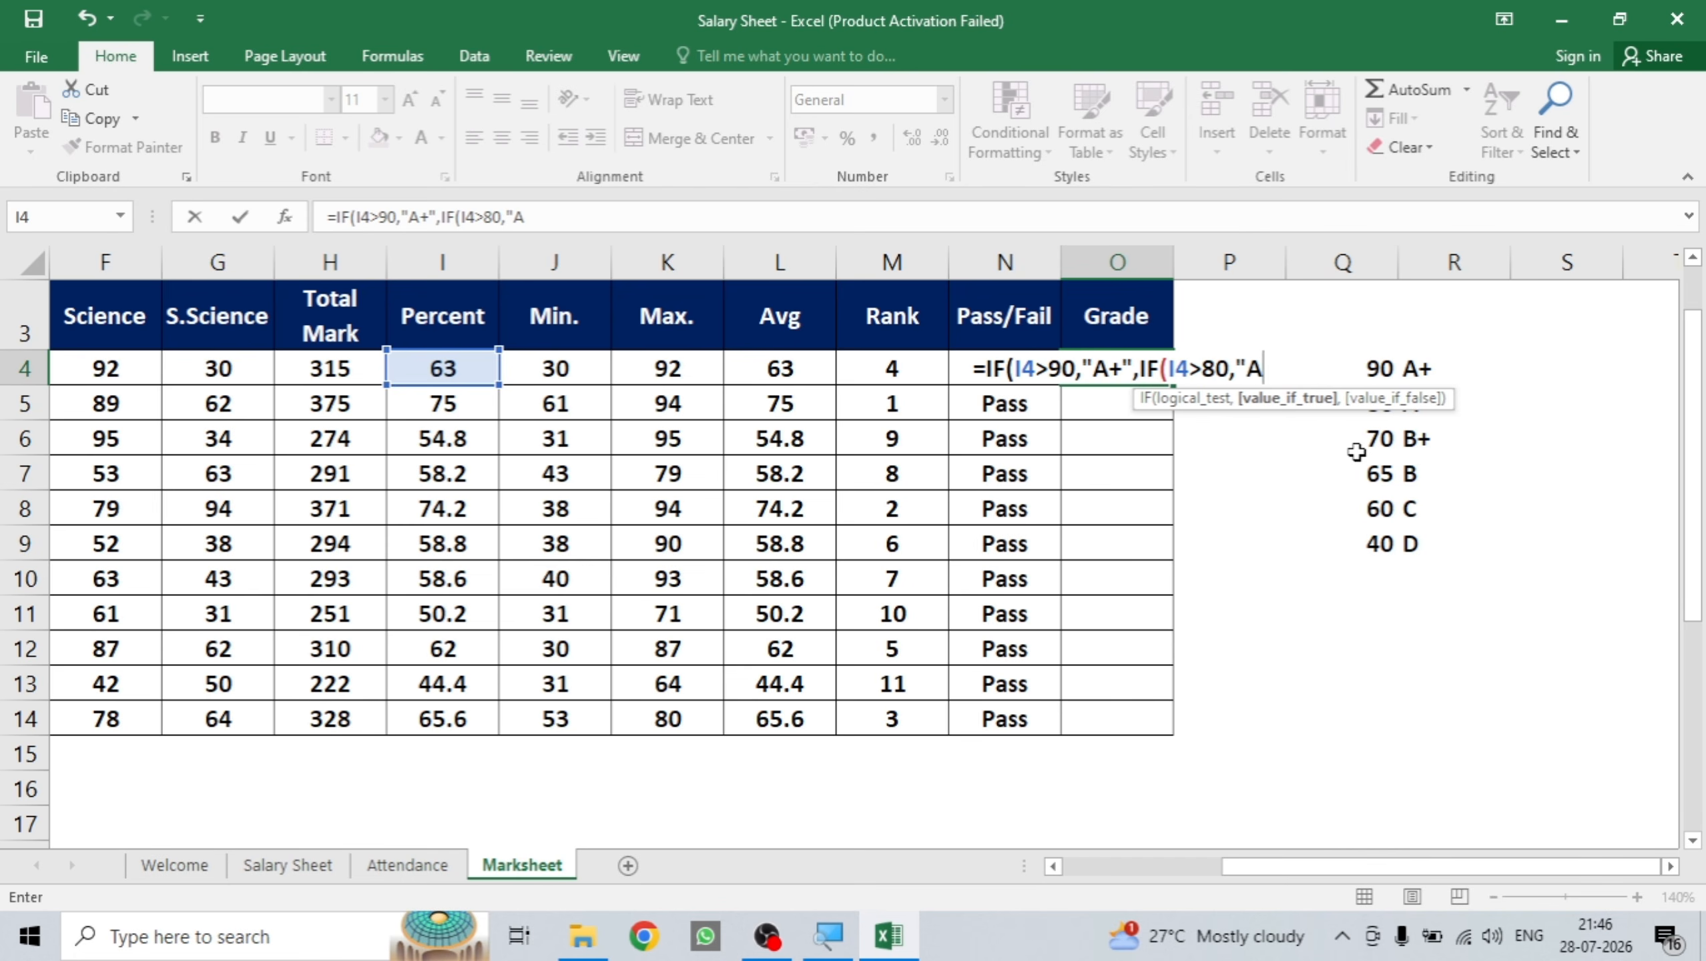
type("\"")
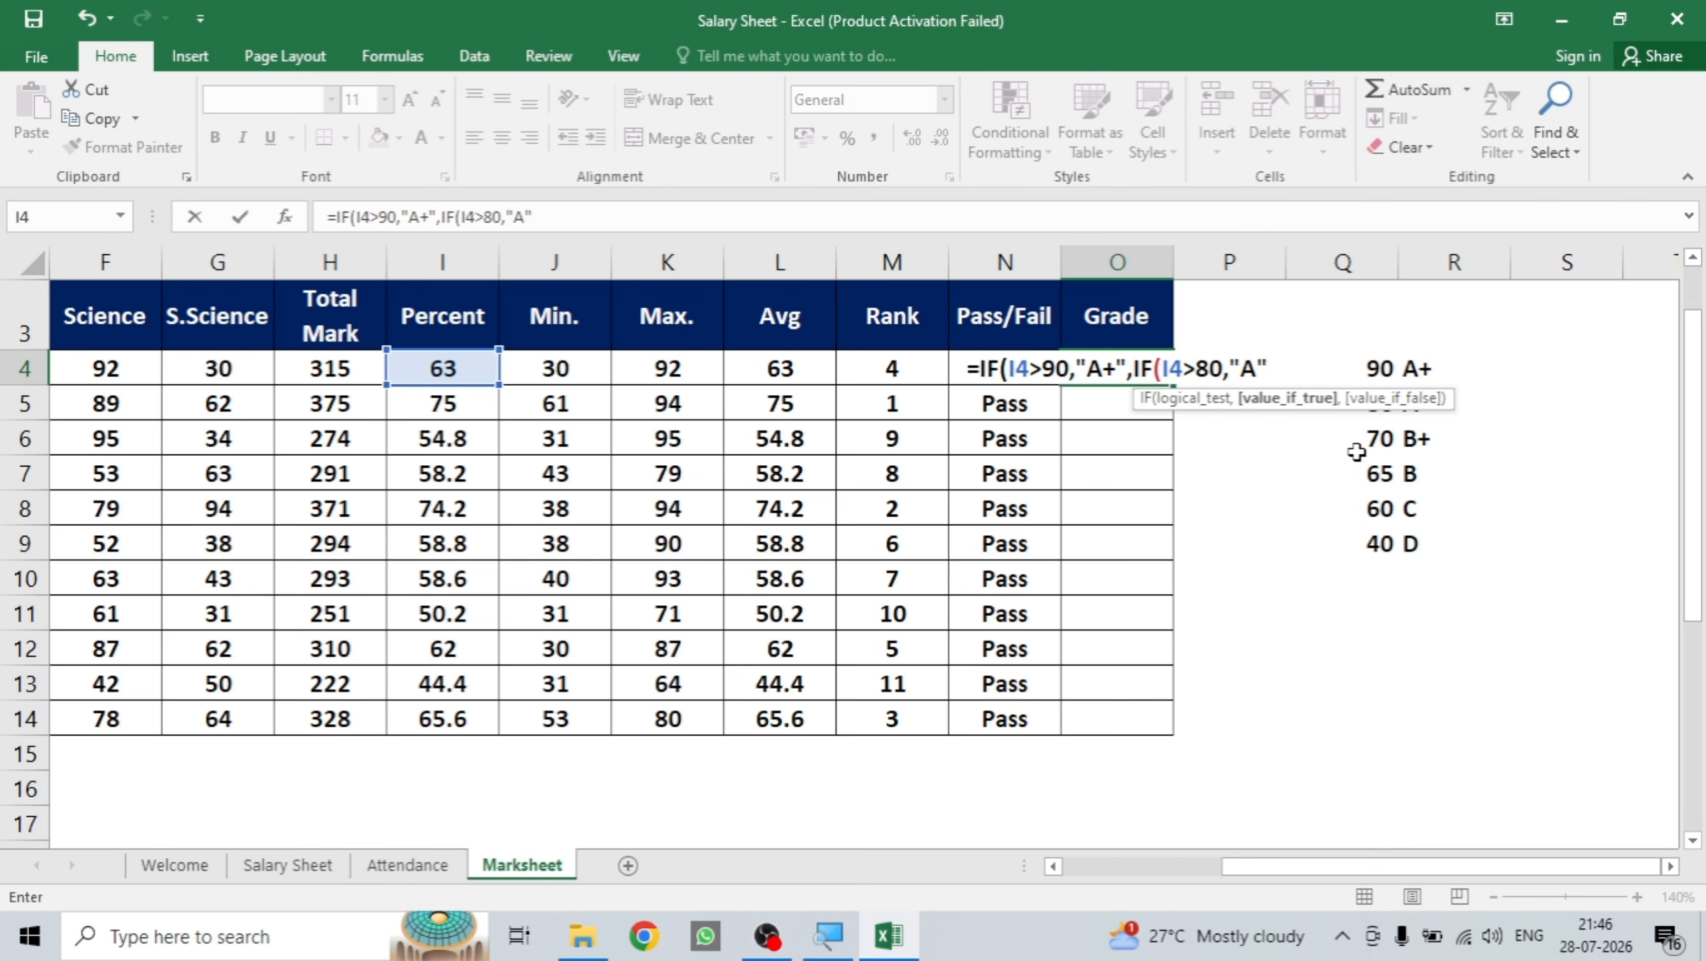
type(",")
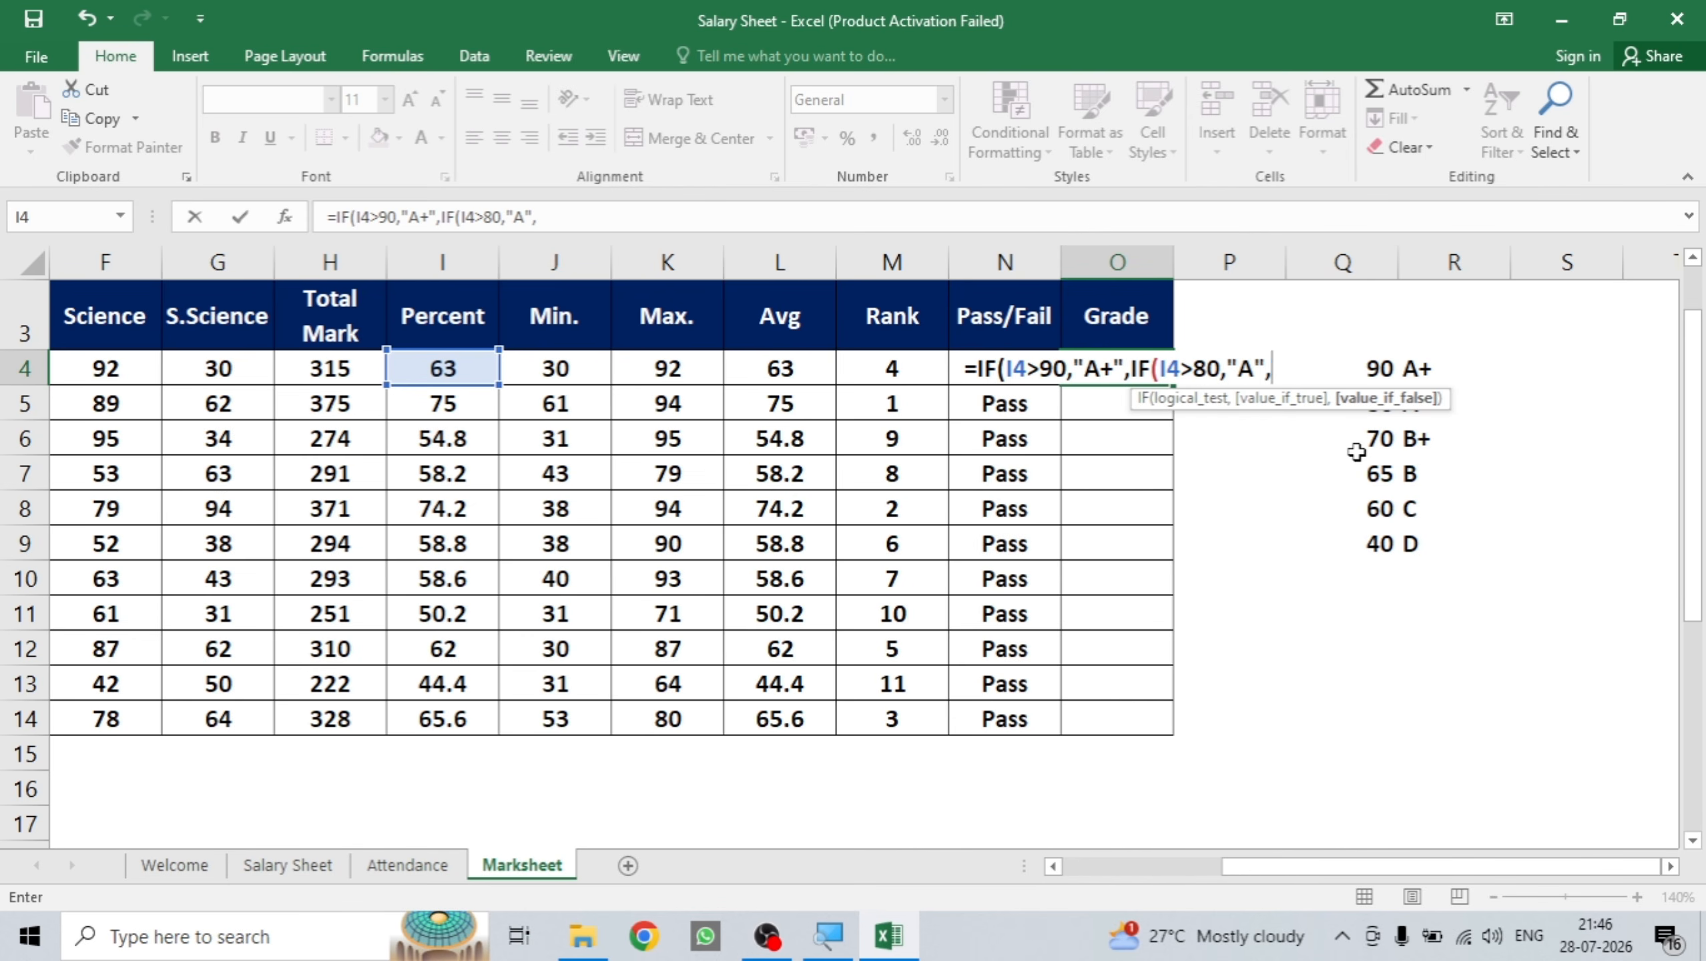
type("IF")
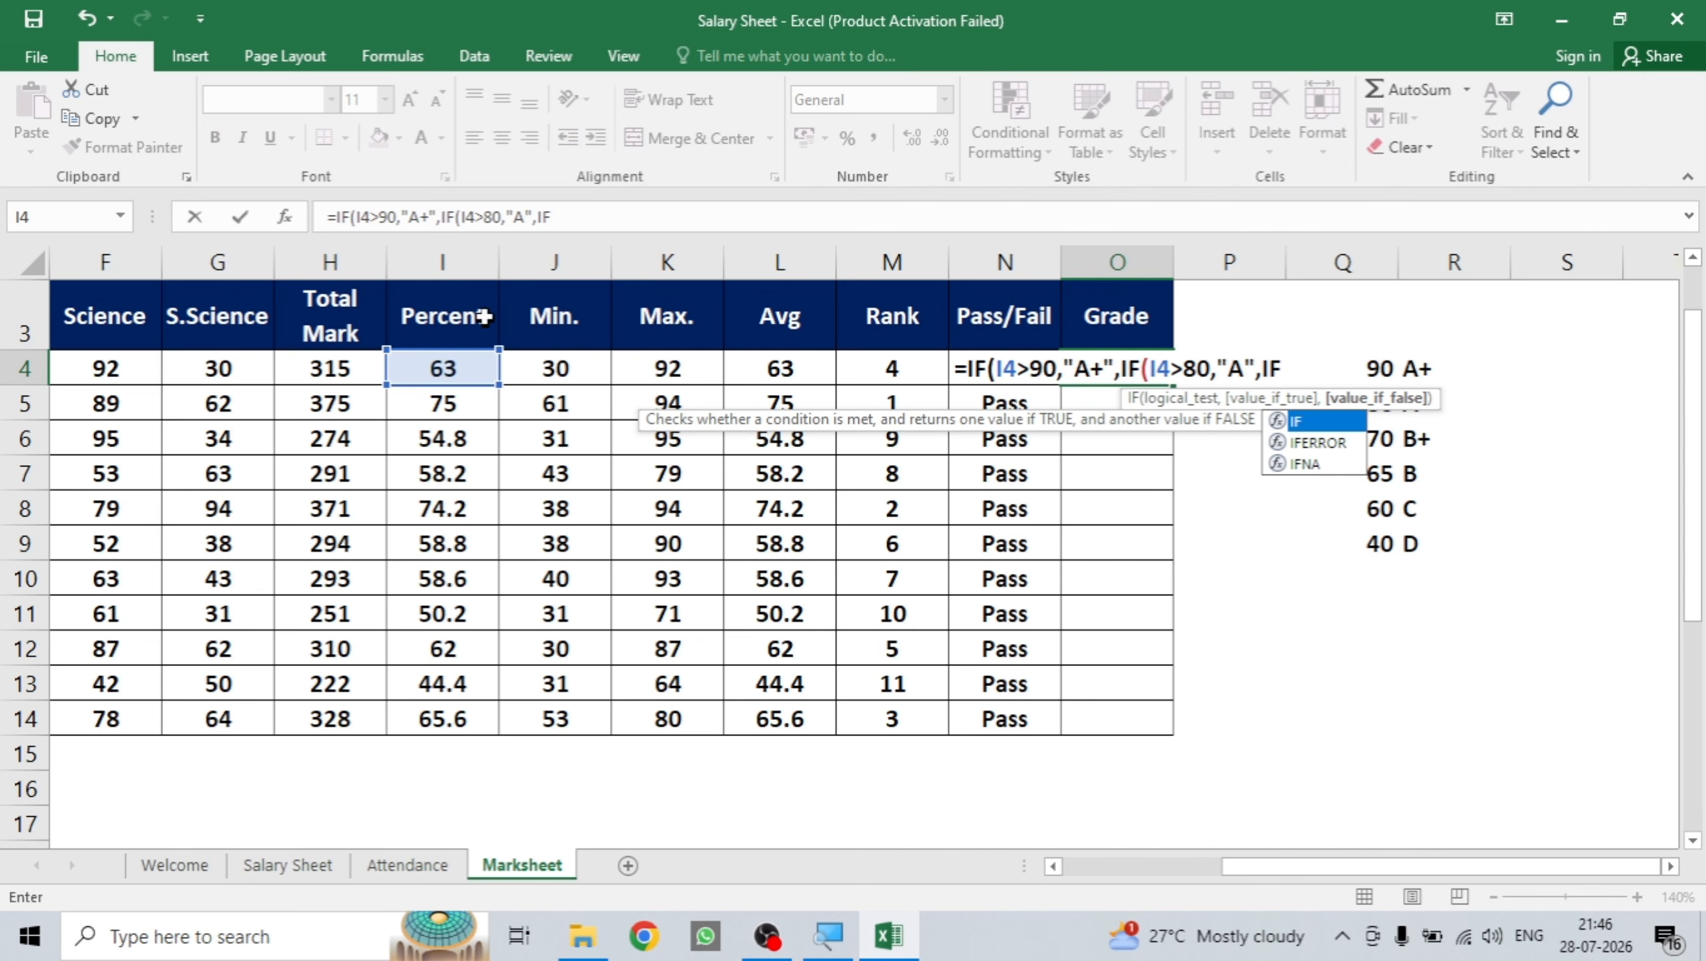
left_click(448, 376)
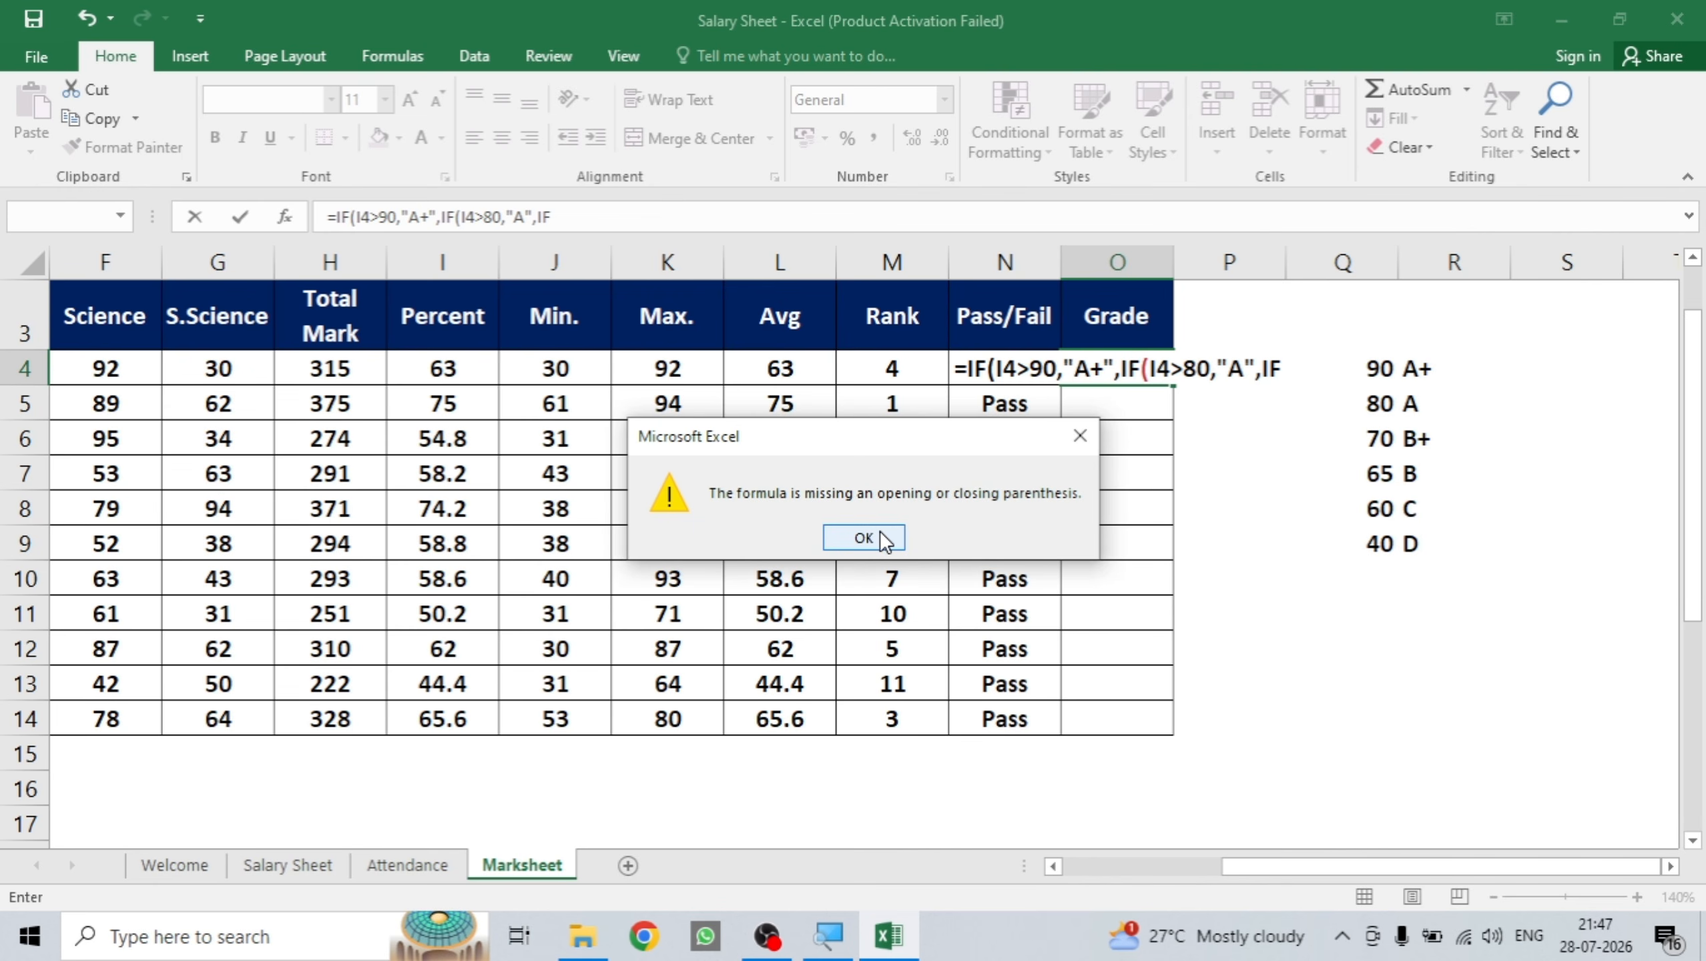
Dismiss the parenthesis warning and extend the O4 formula with B+ above 70 and B above 65.
left_click(864, 538)
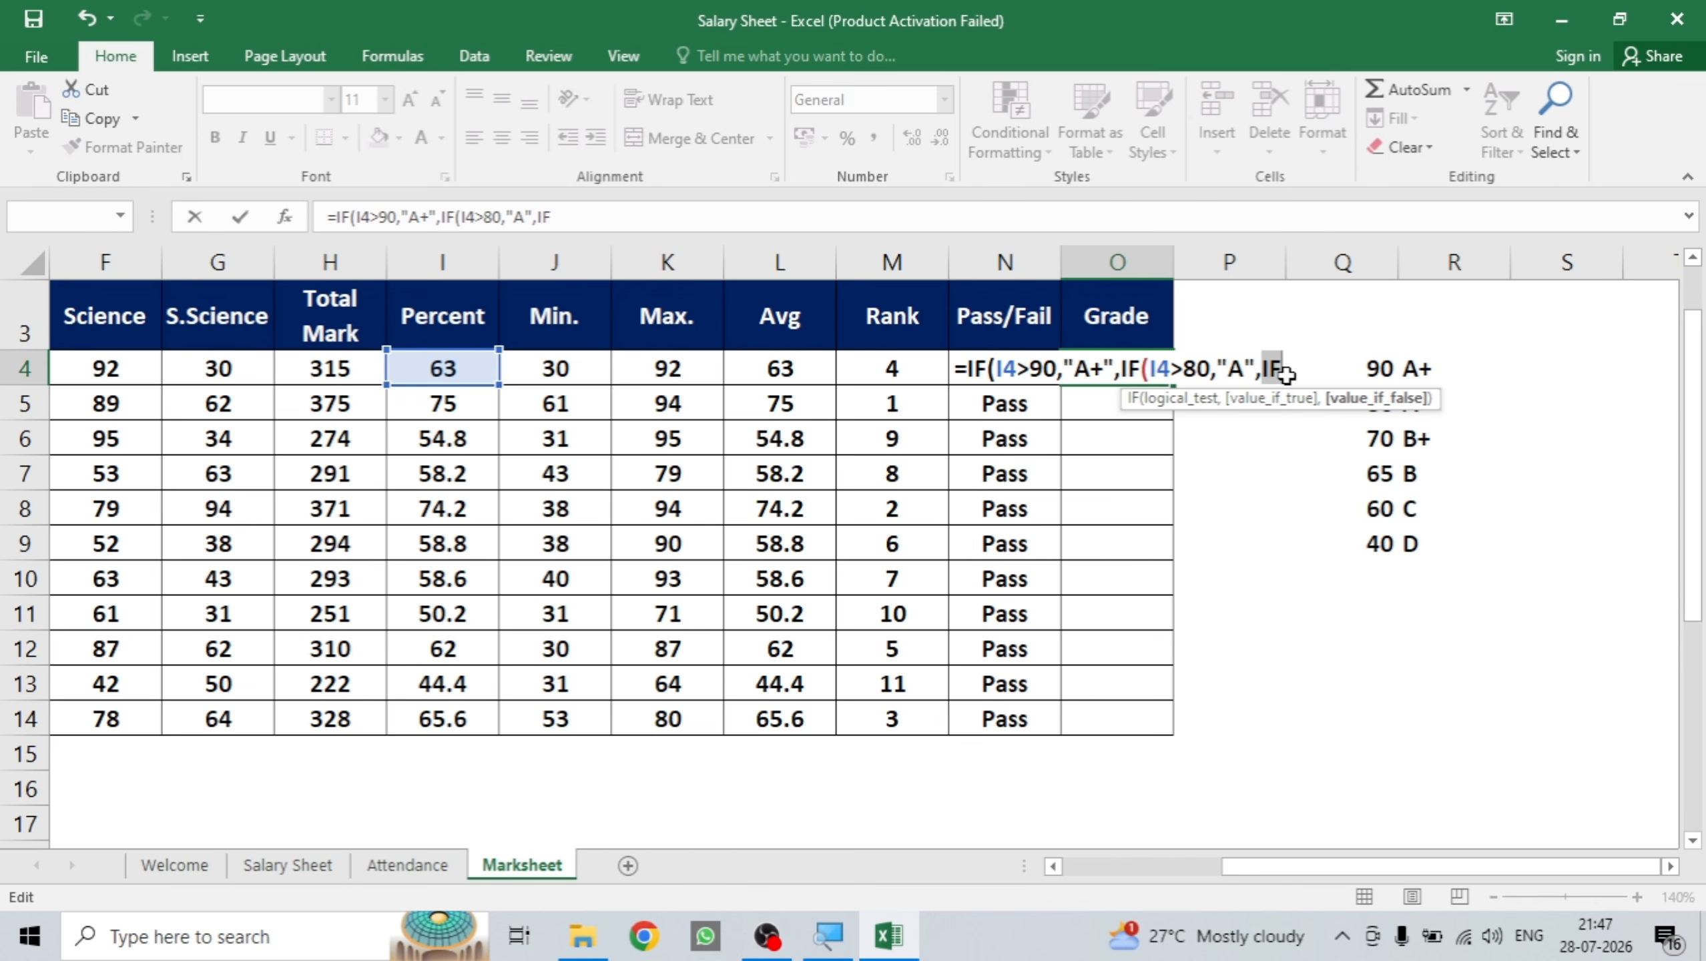
type("(")
key("BackSpace")
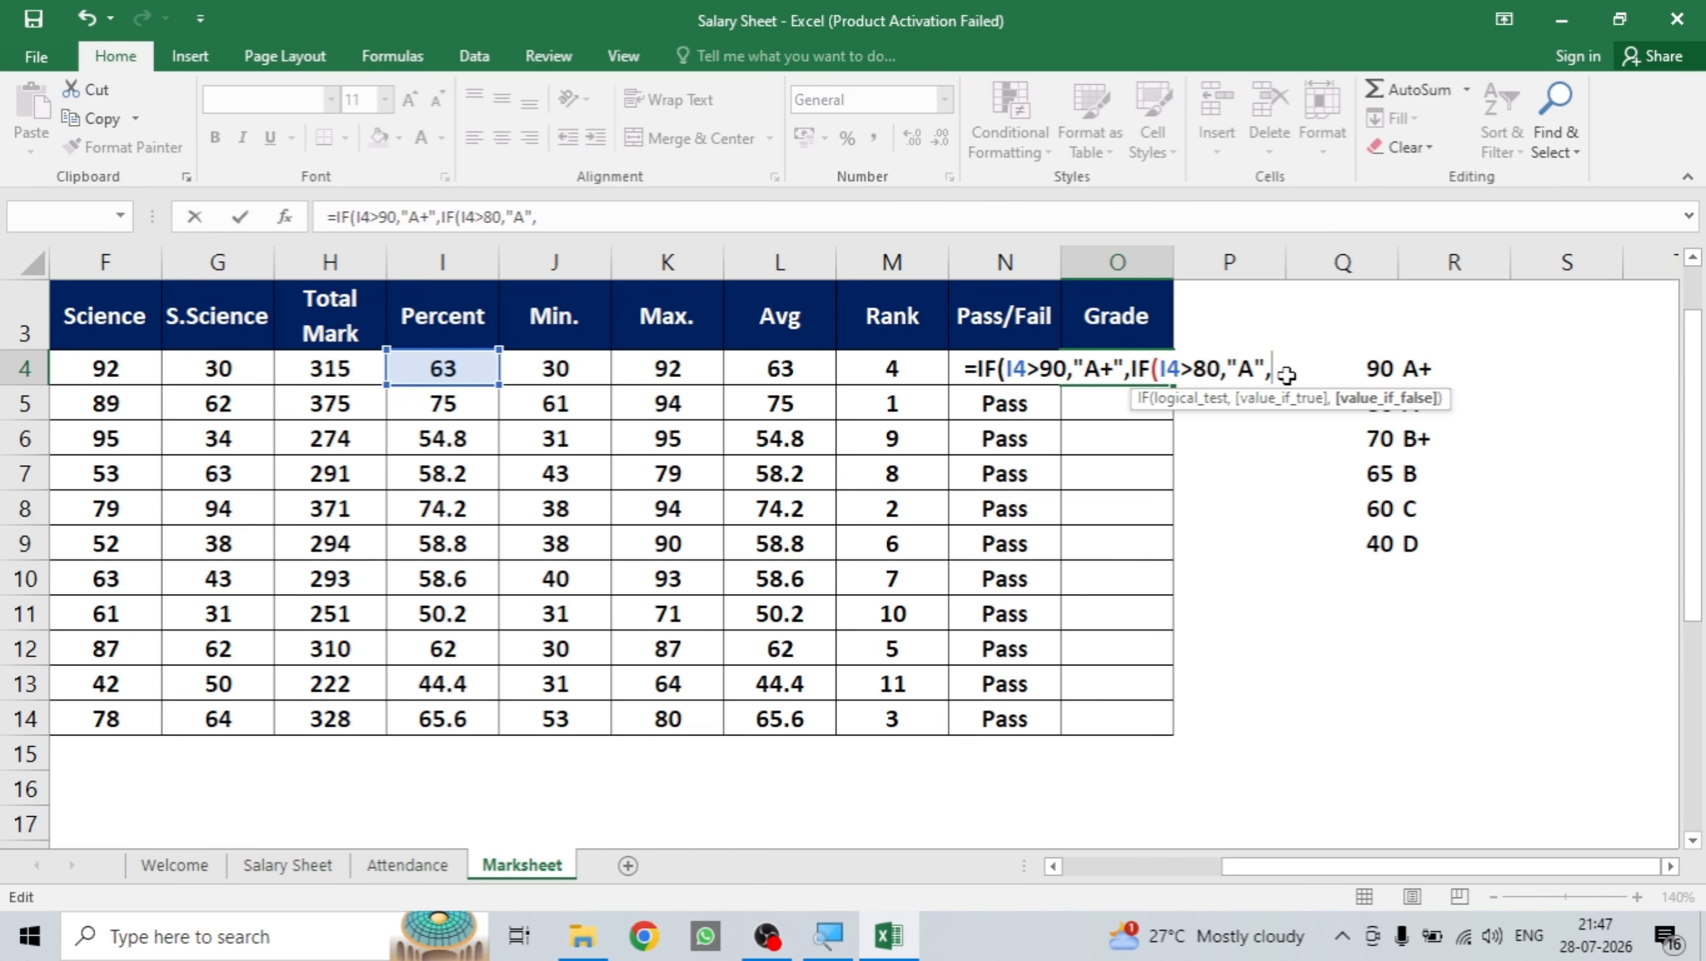
type("IF")
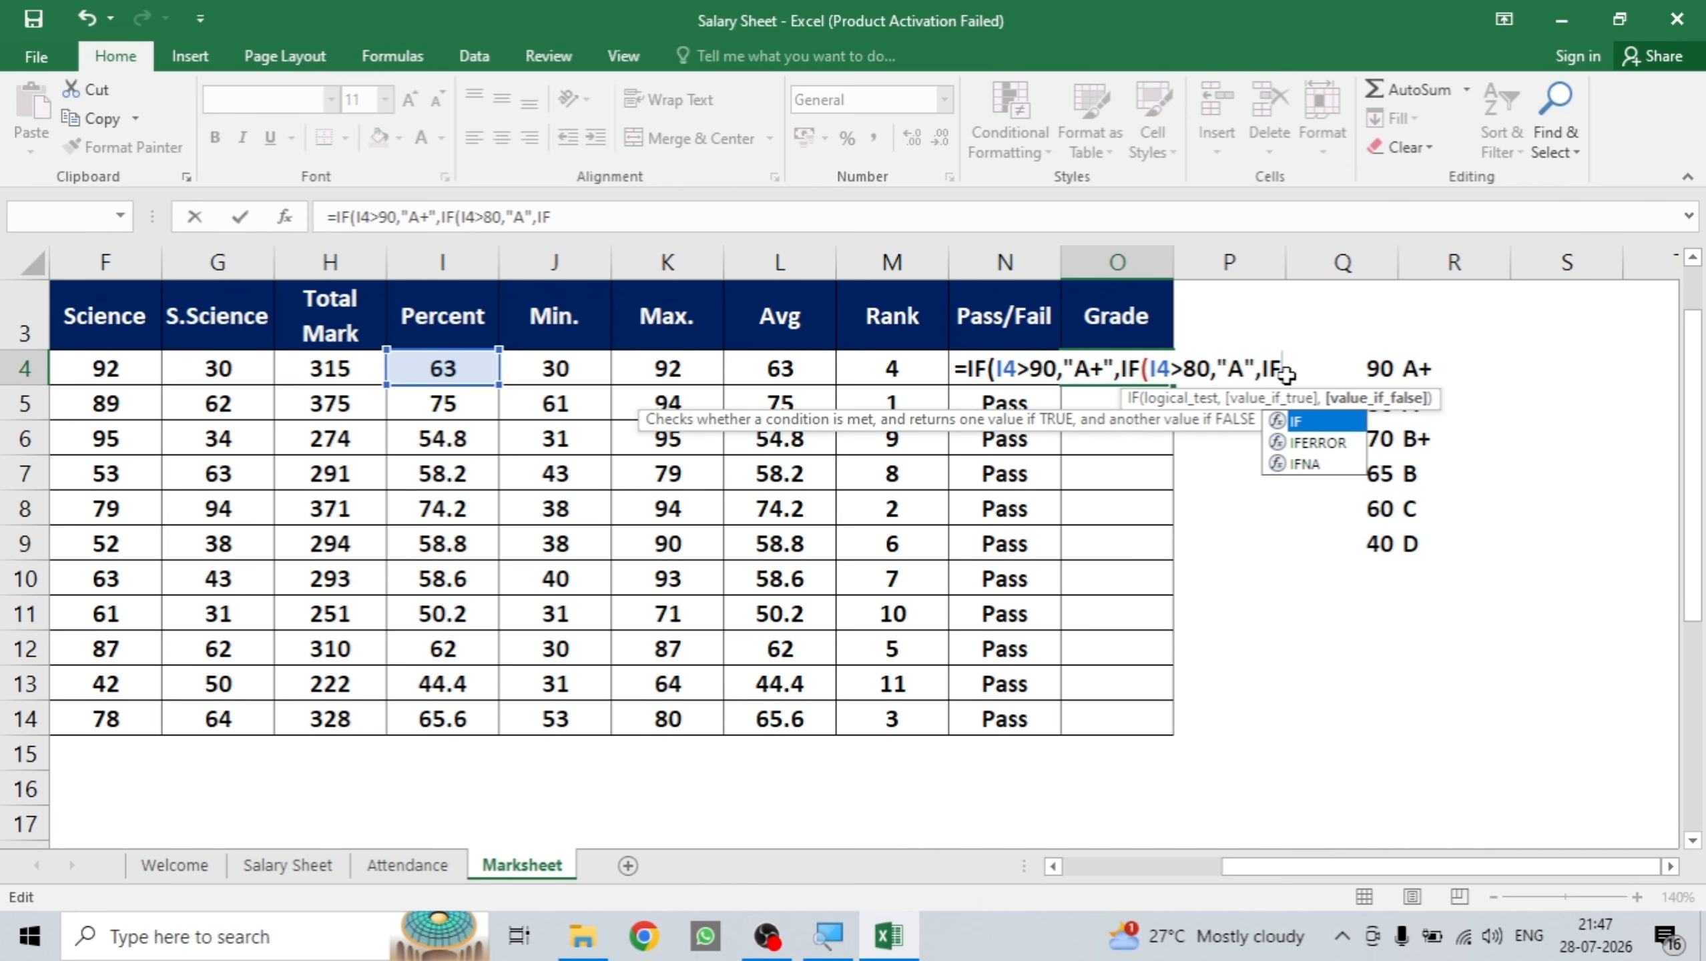
type("(")
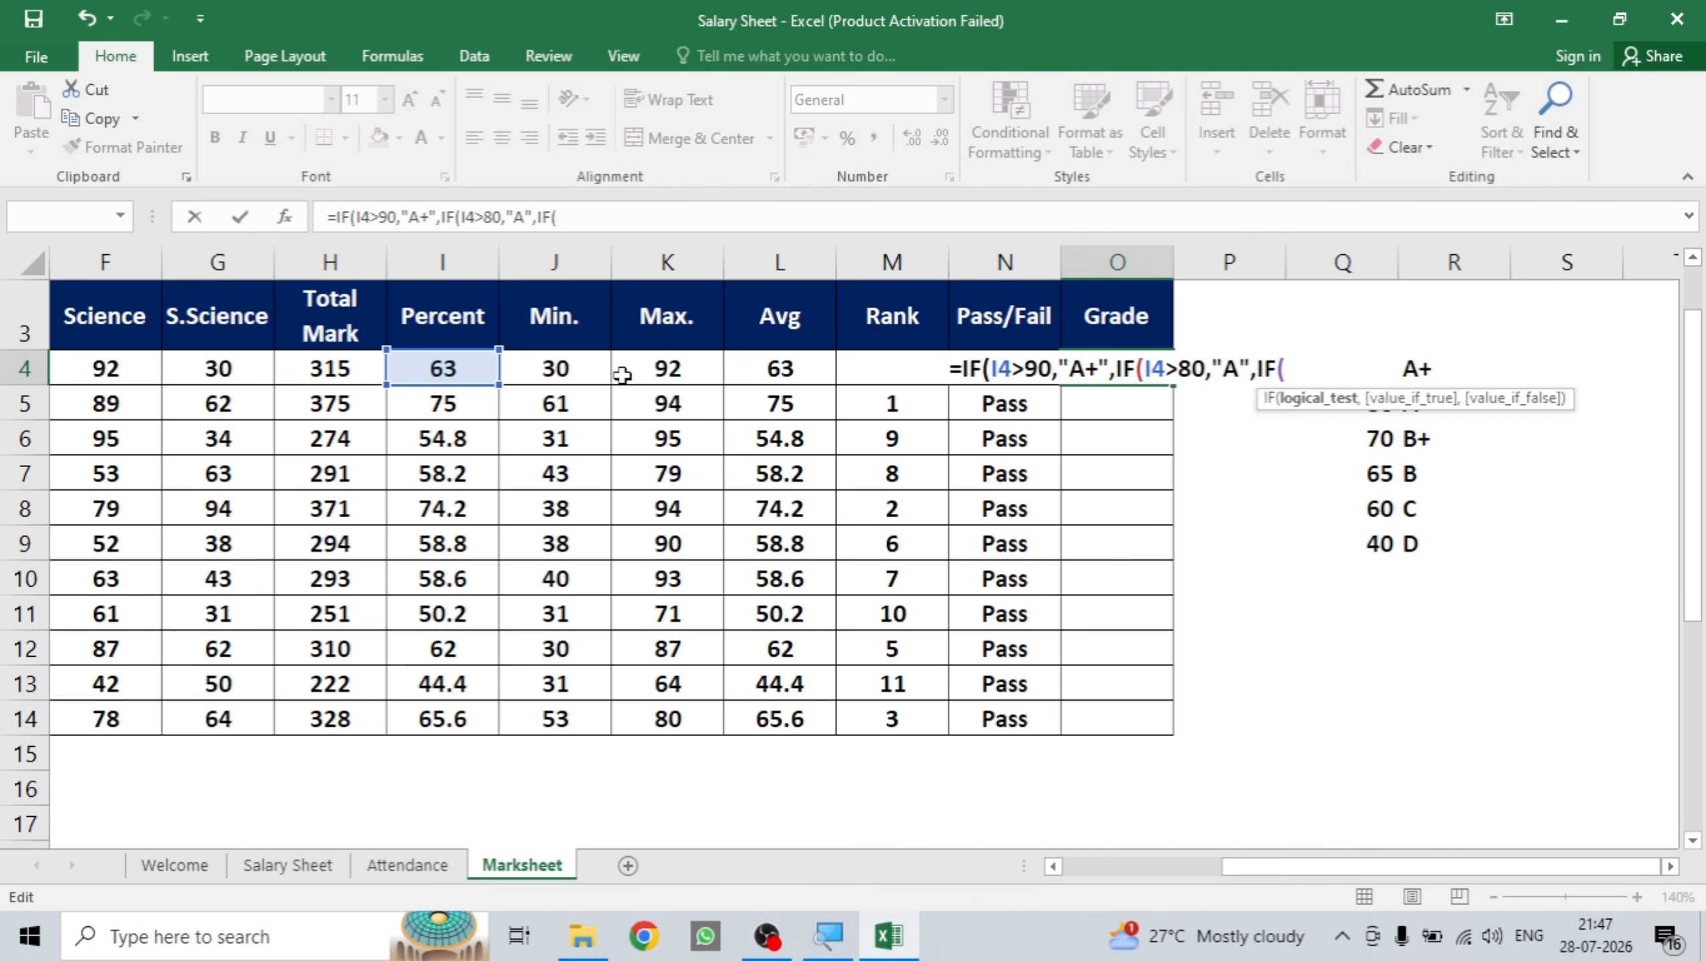
left_click(479, 366)
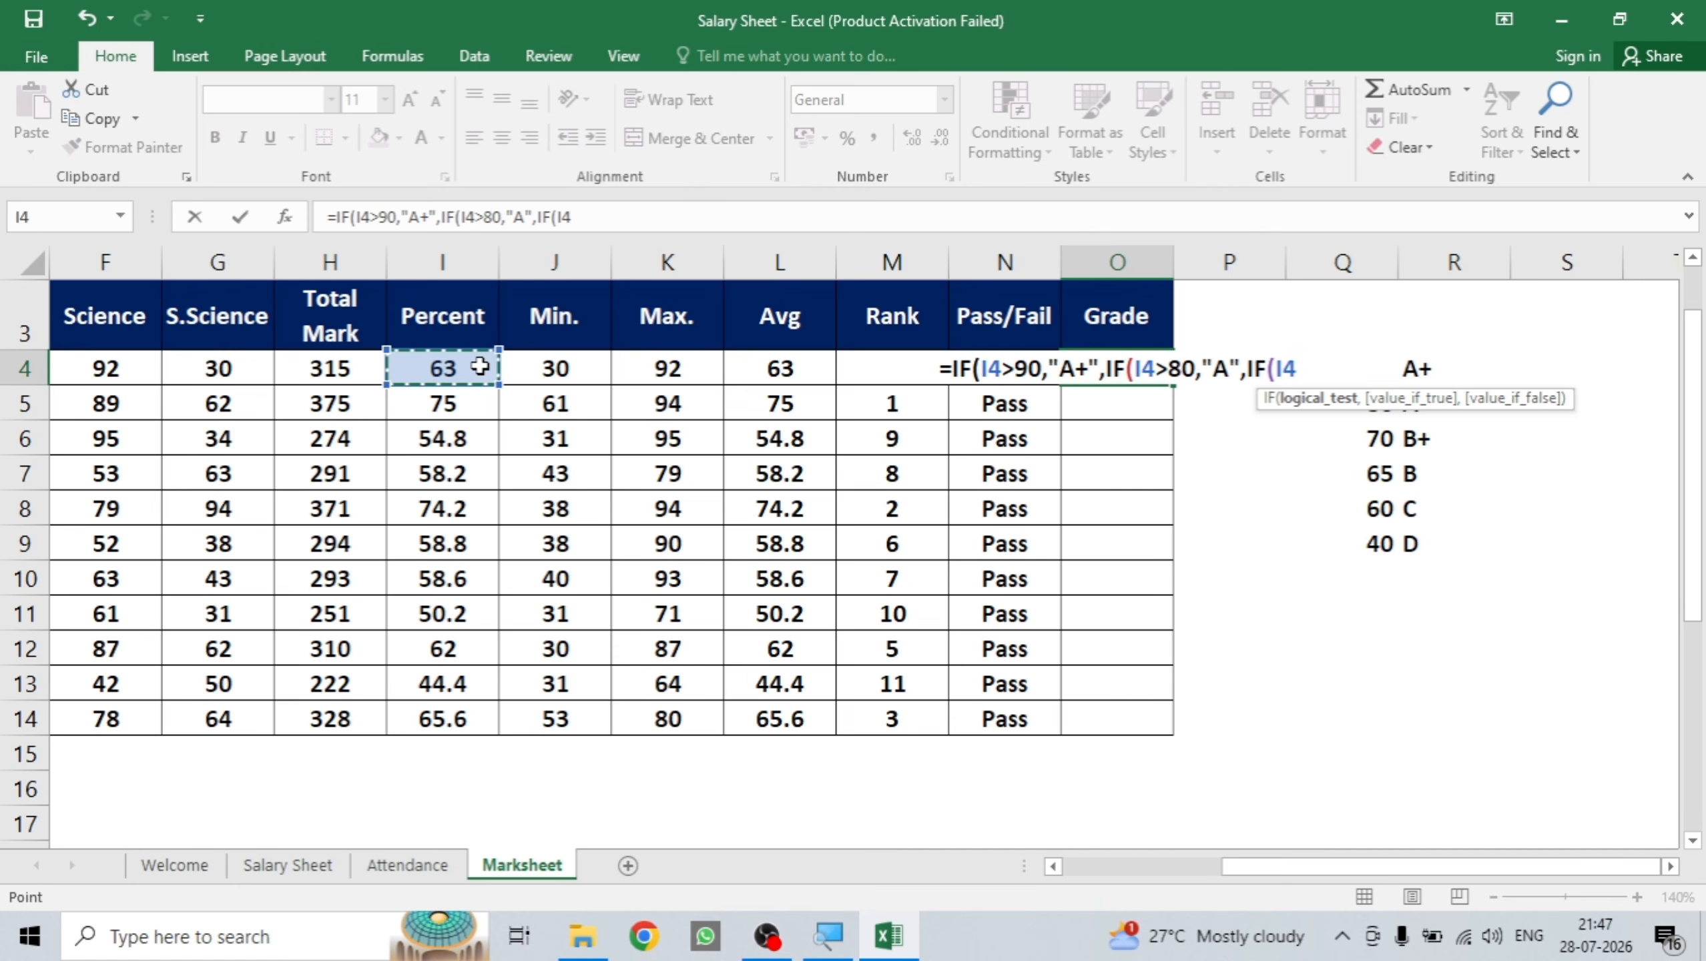
type(">")
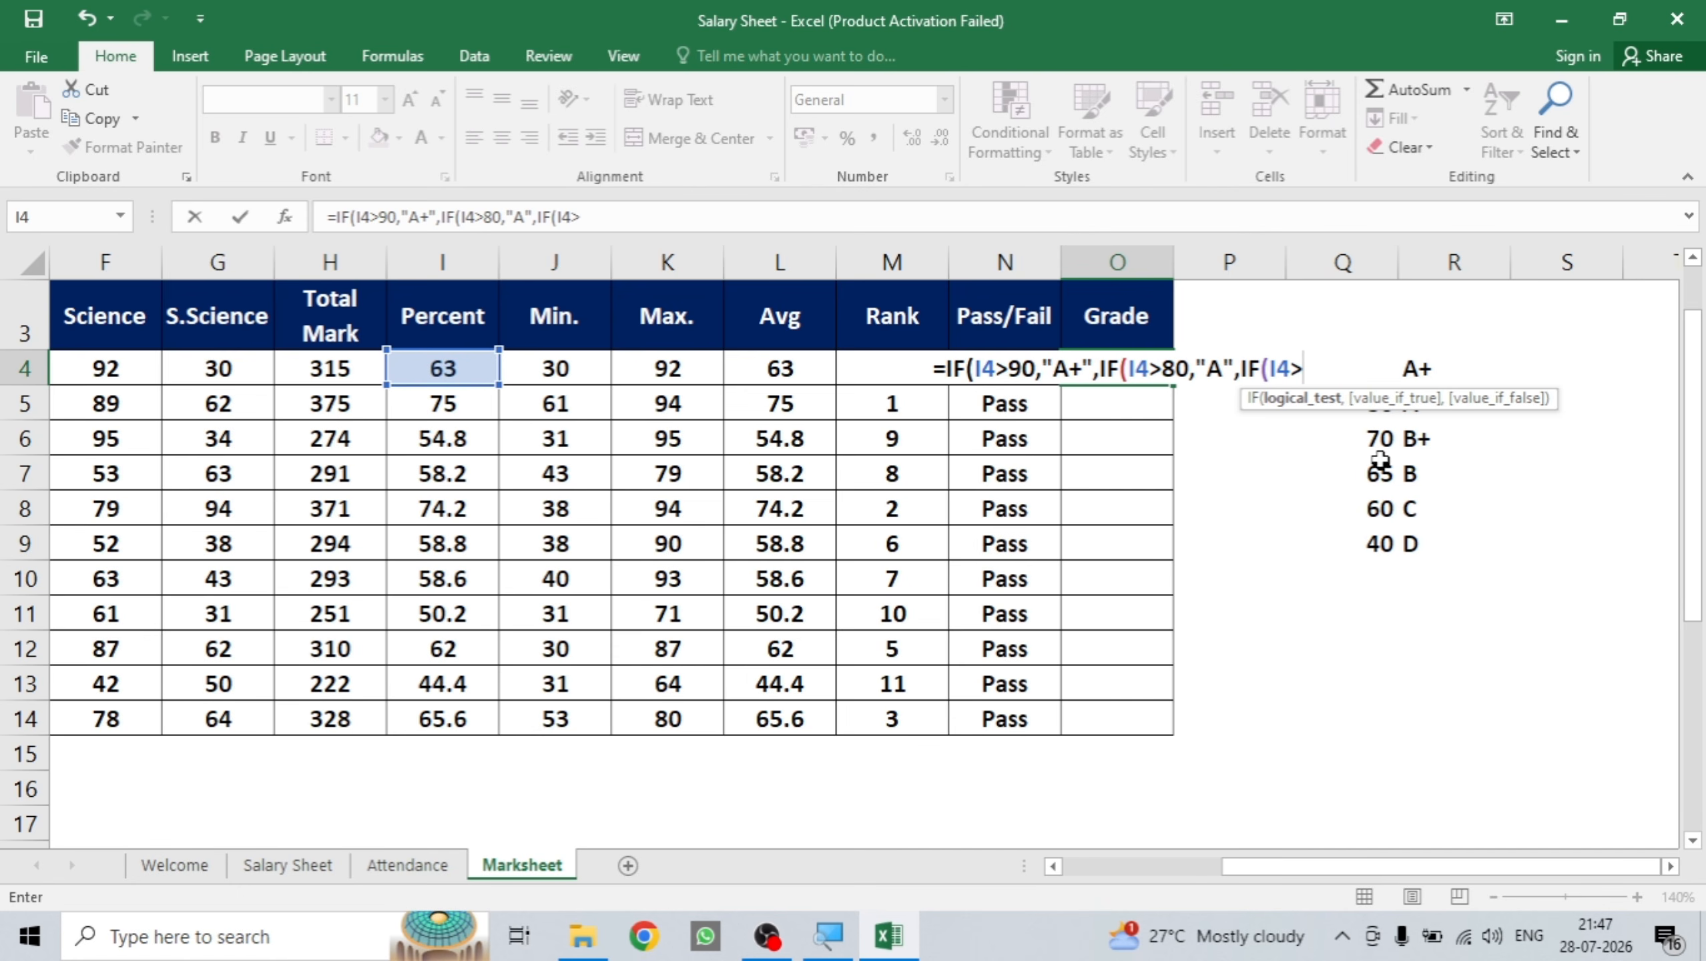
type("70")
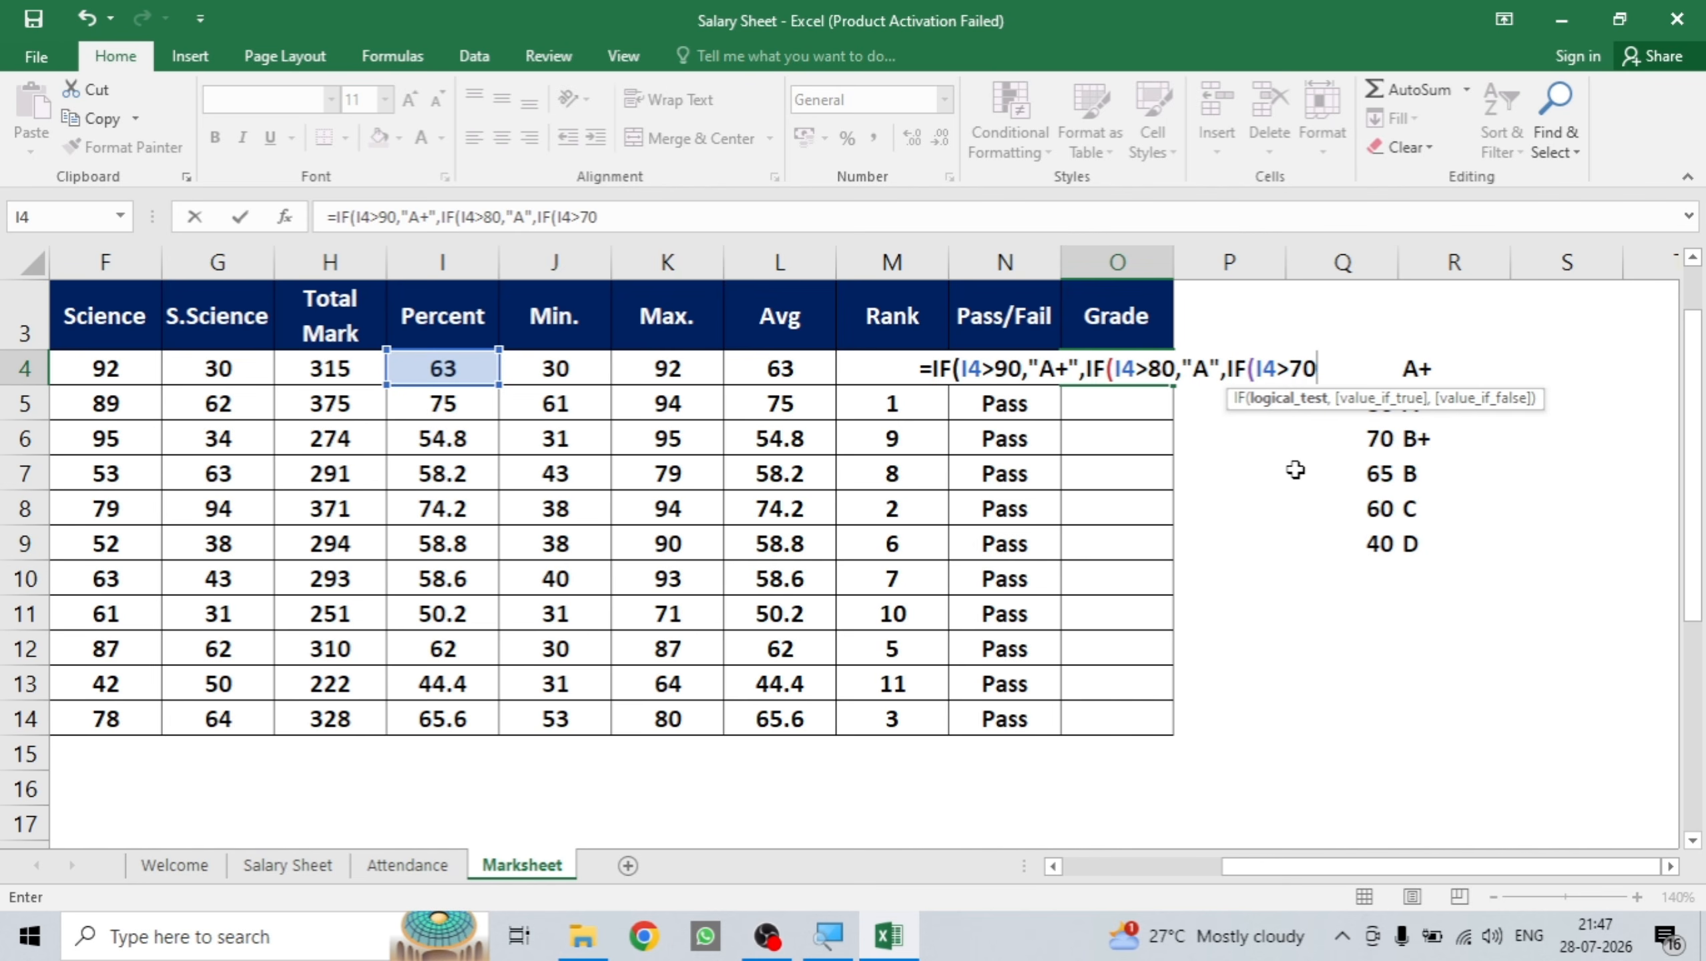
type(",\"")
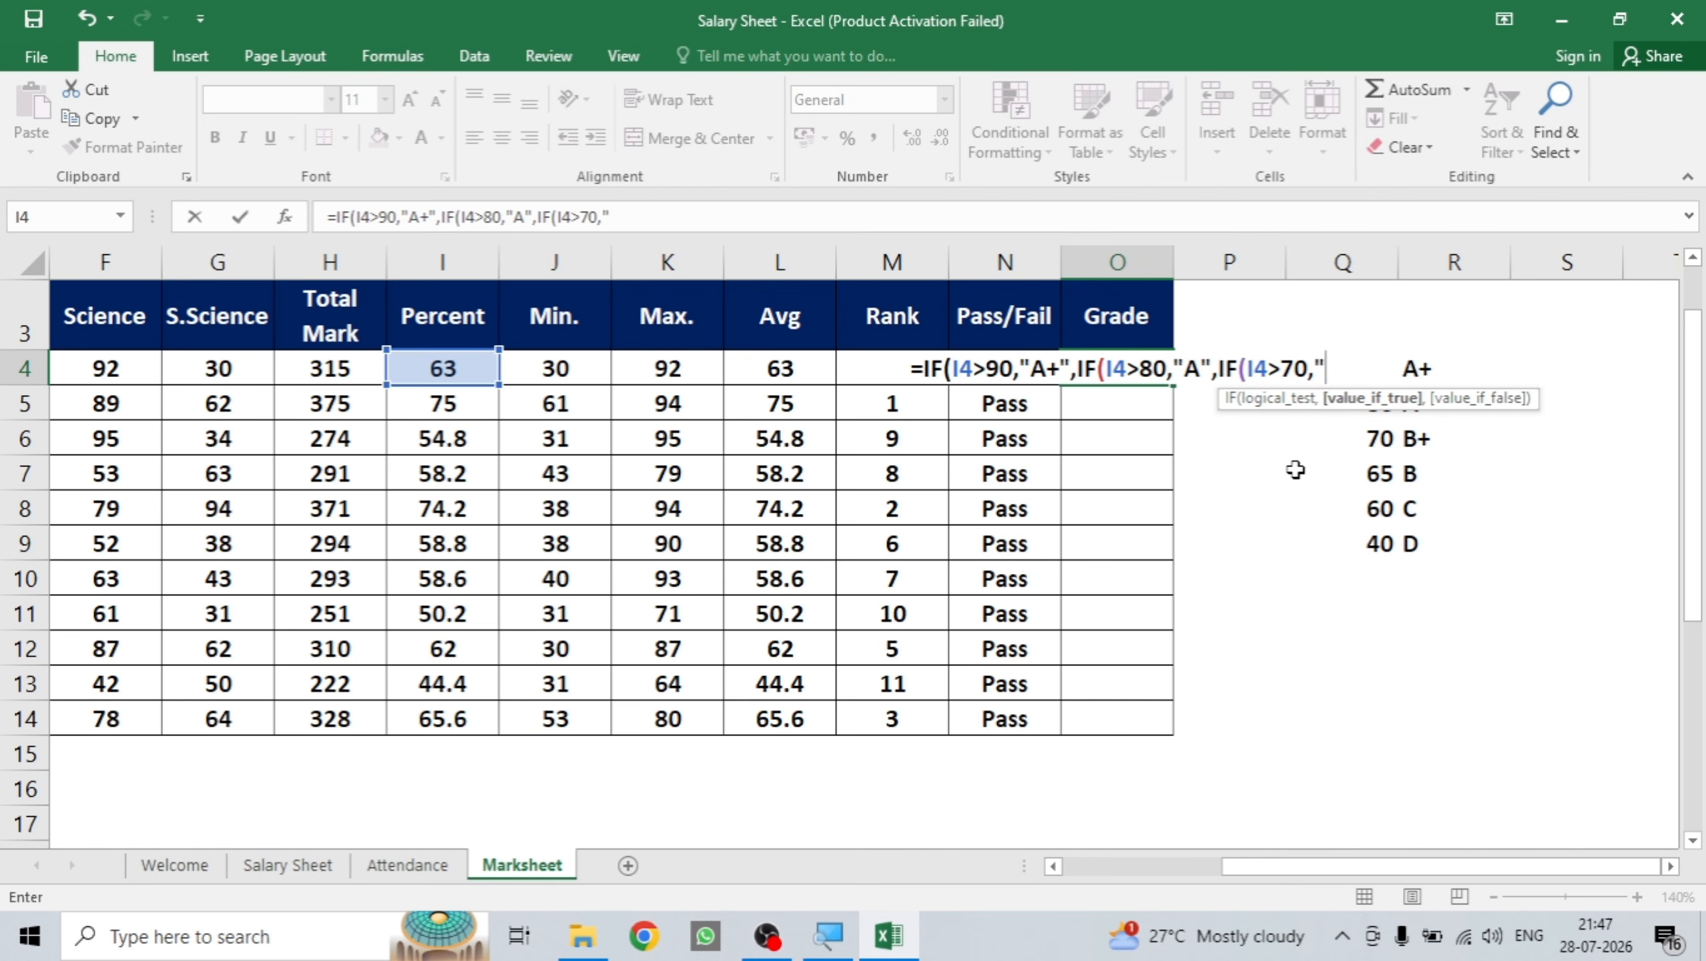
type("B+")
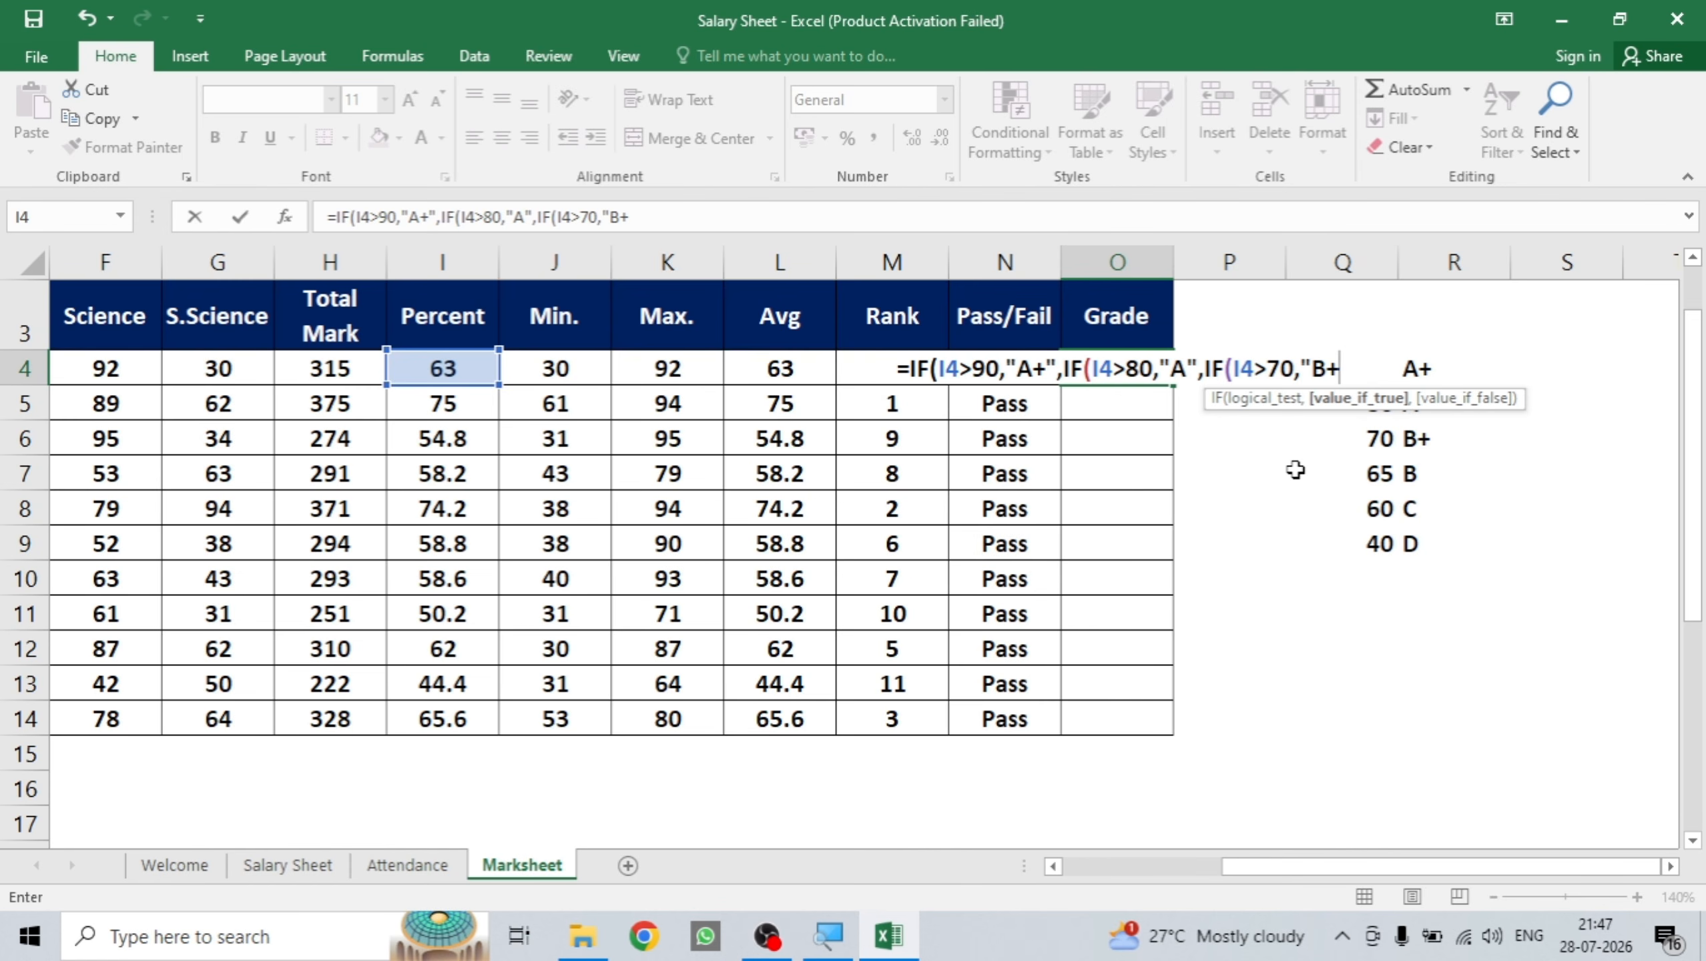
type("\"")
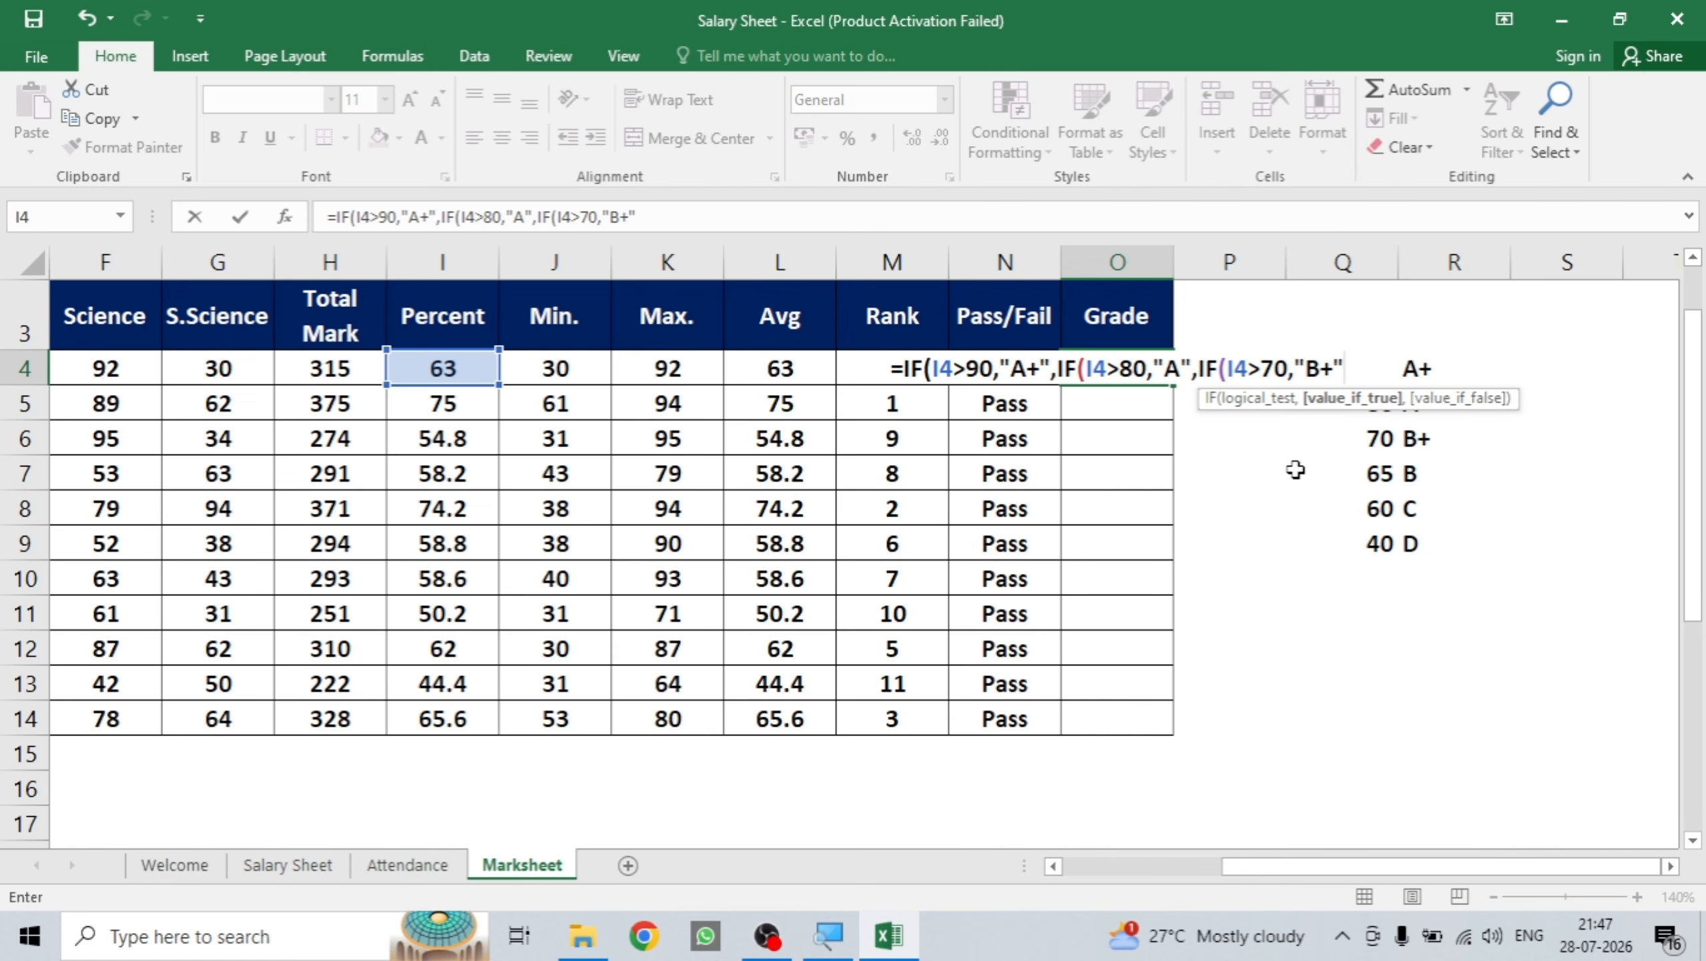
type(",IF")
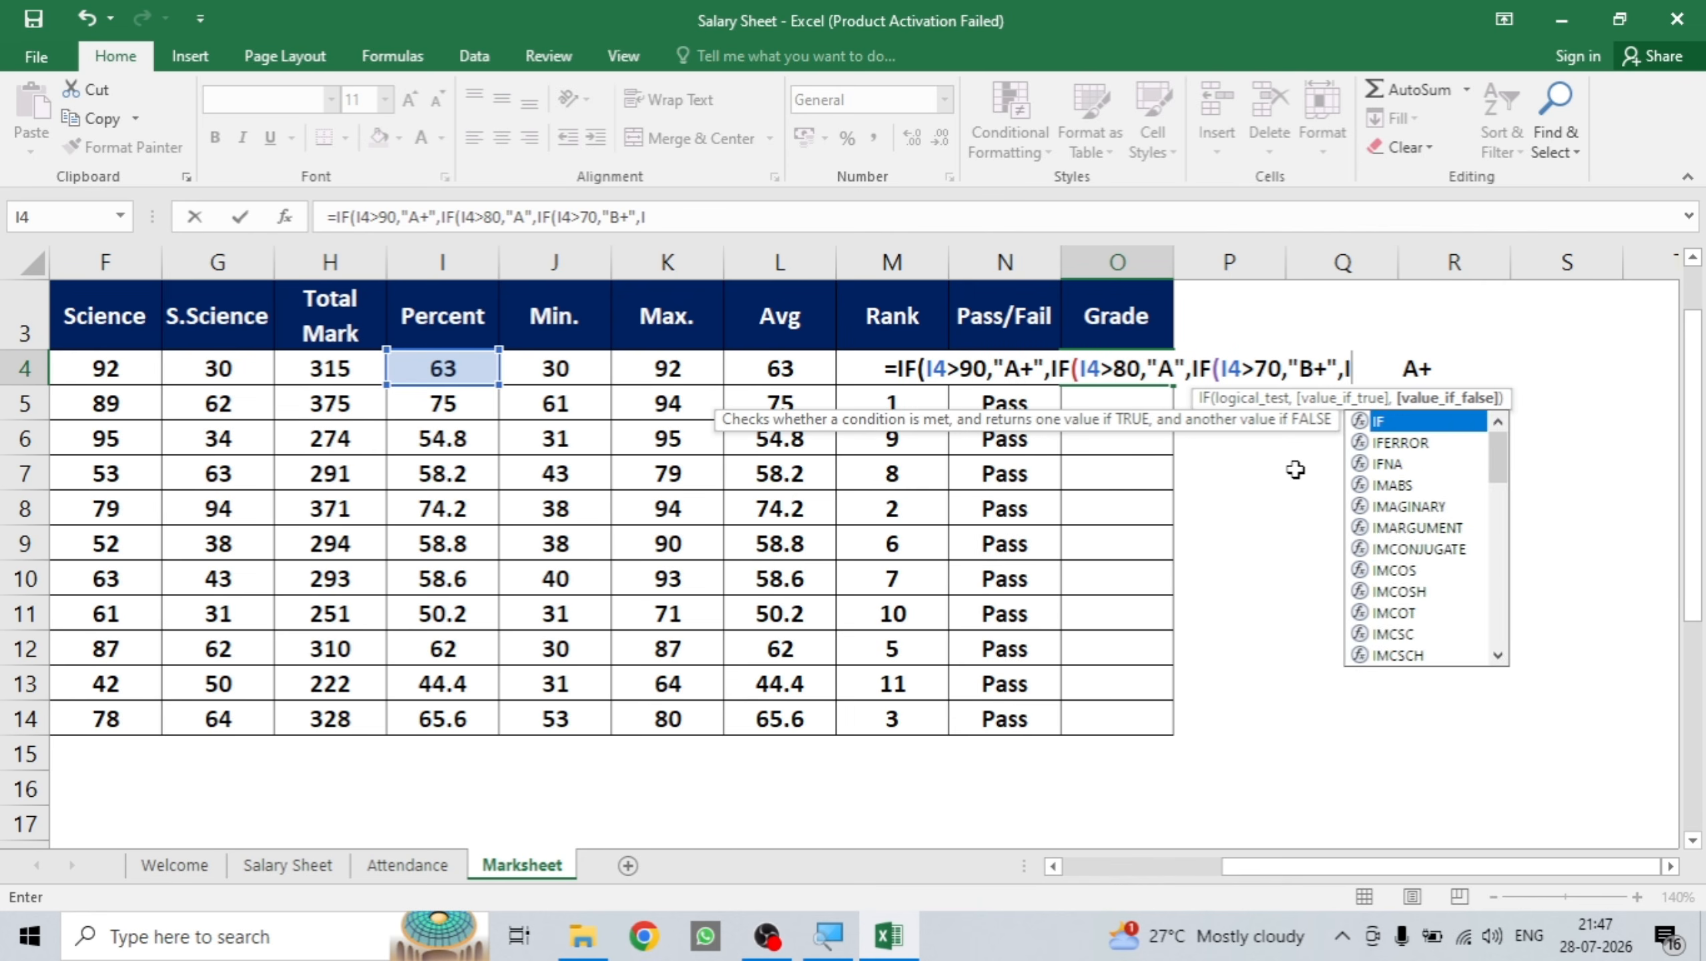
type("(")
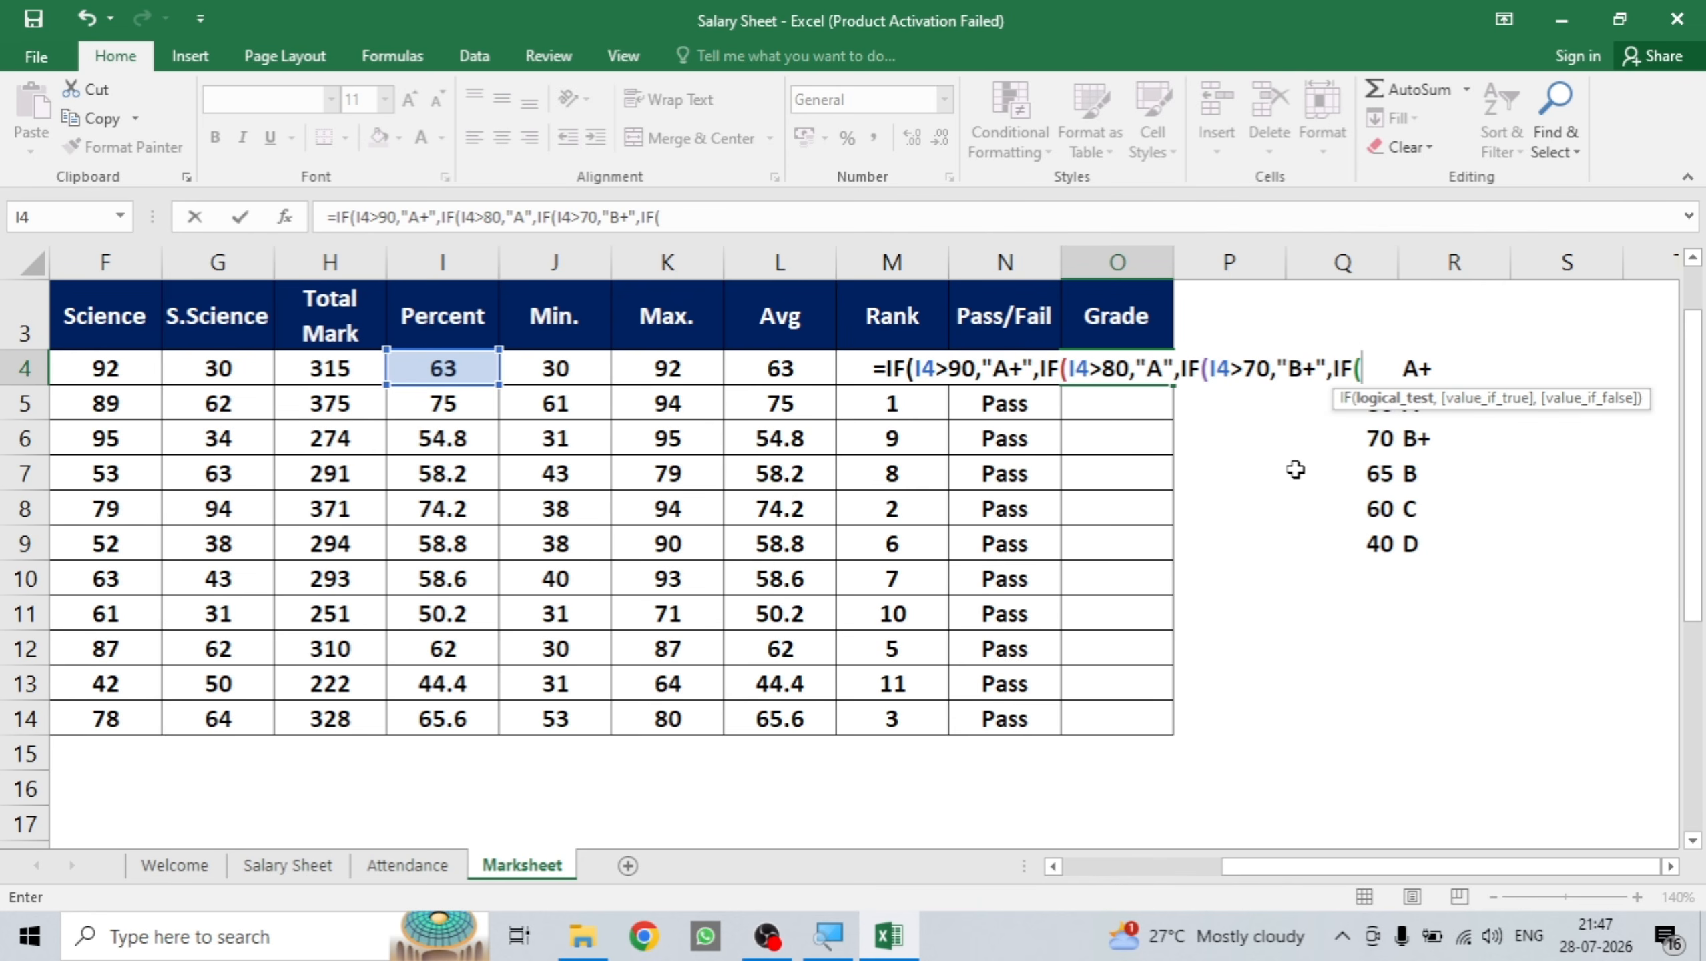
type("I4")
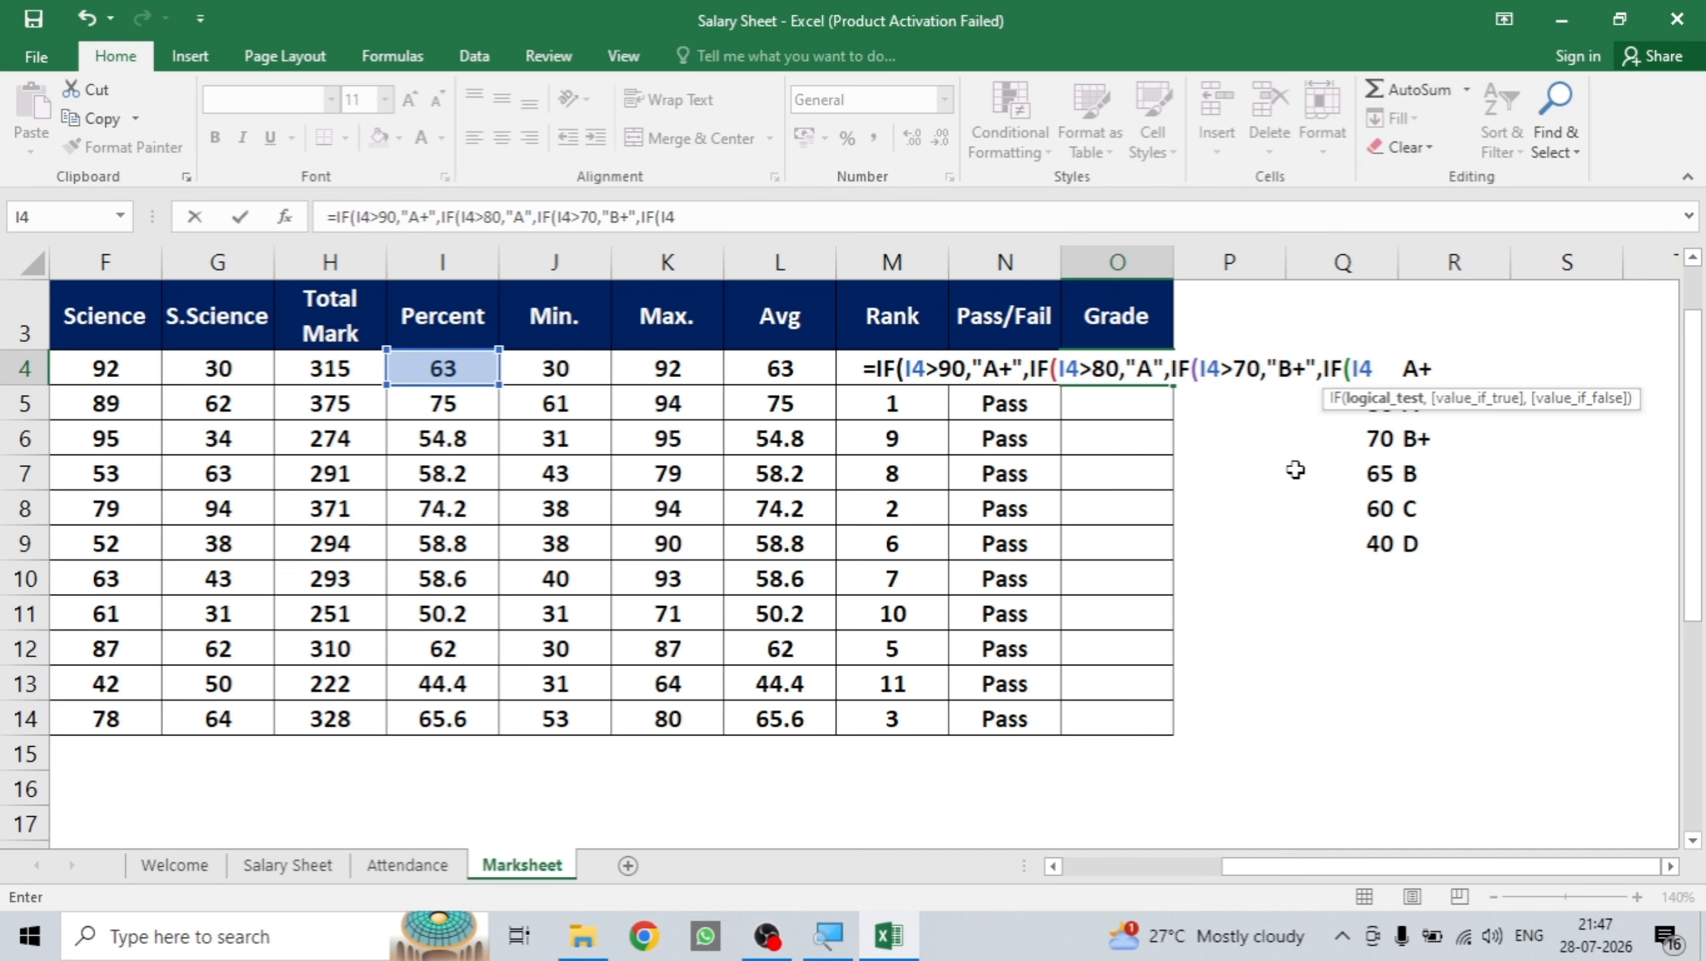
type(">")
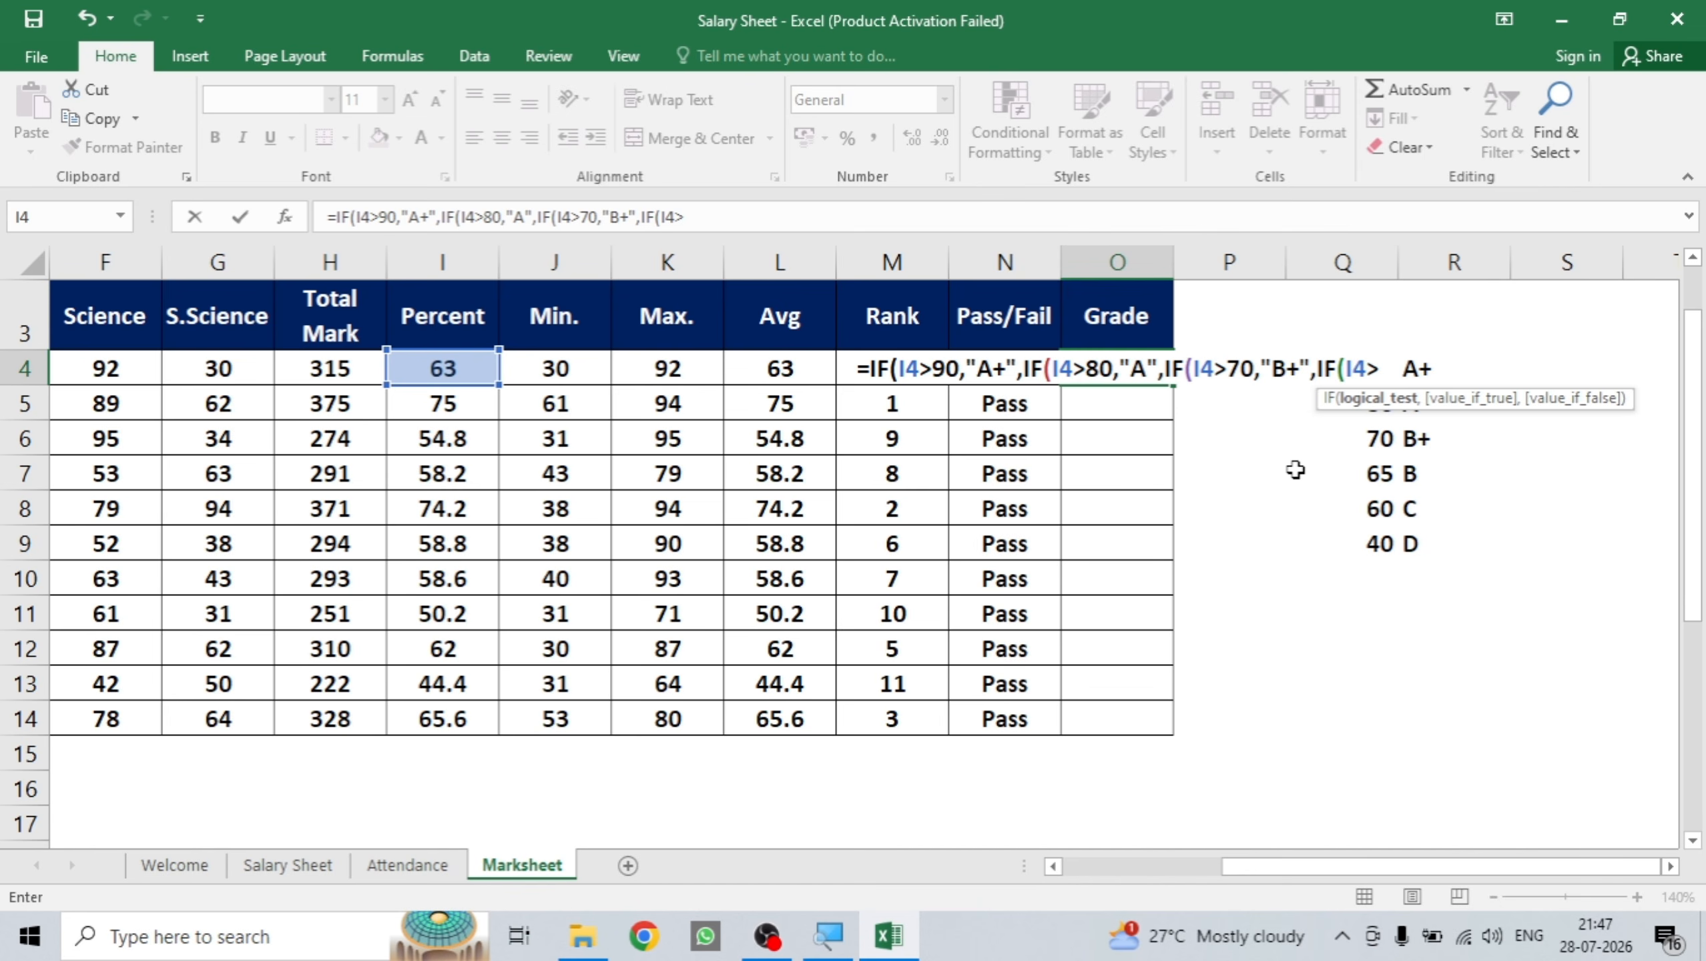
type("65")
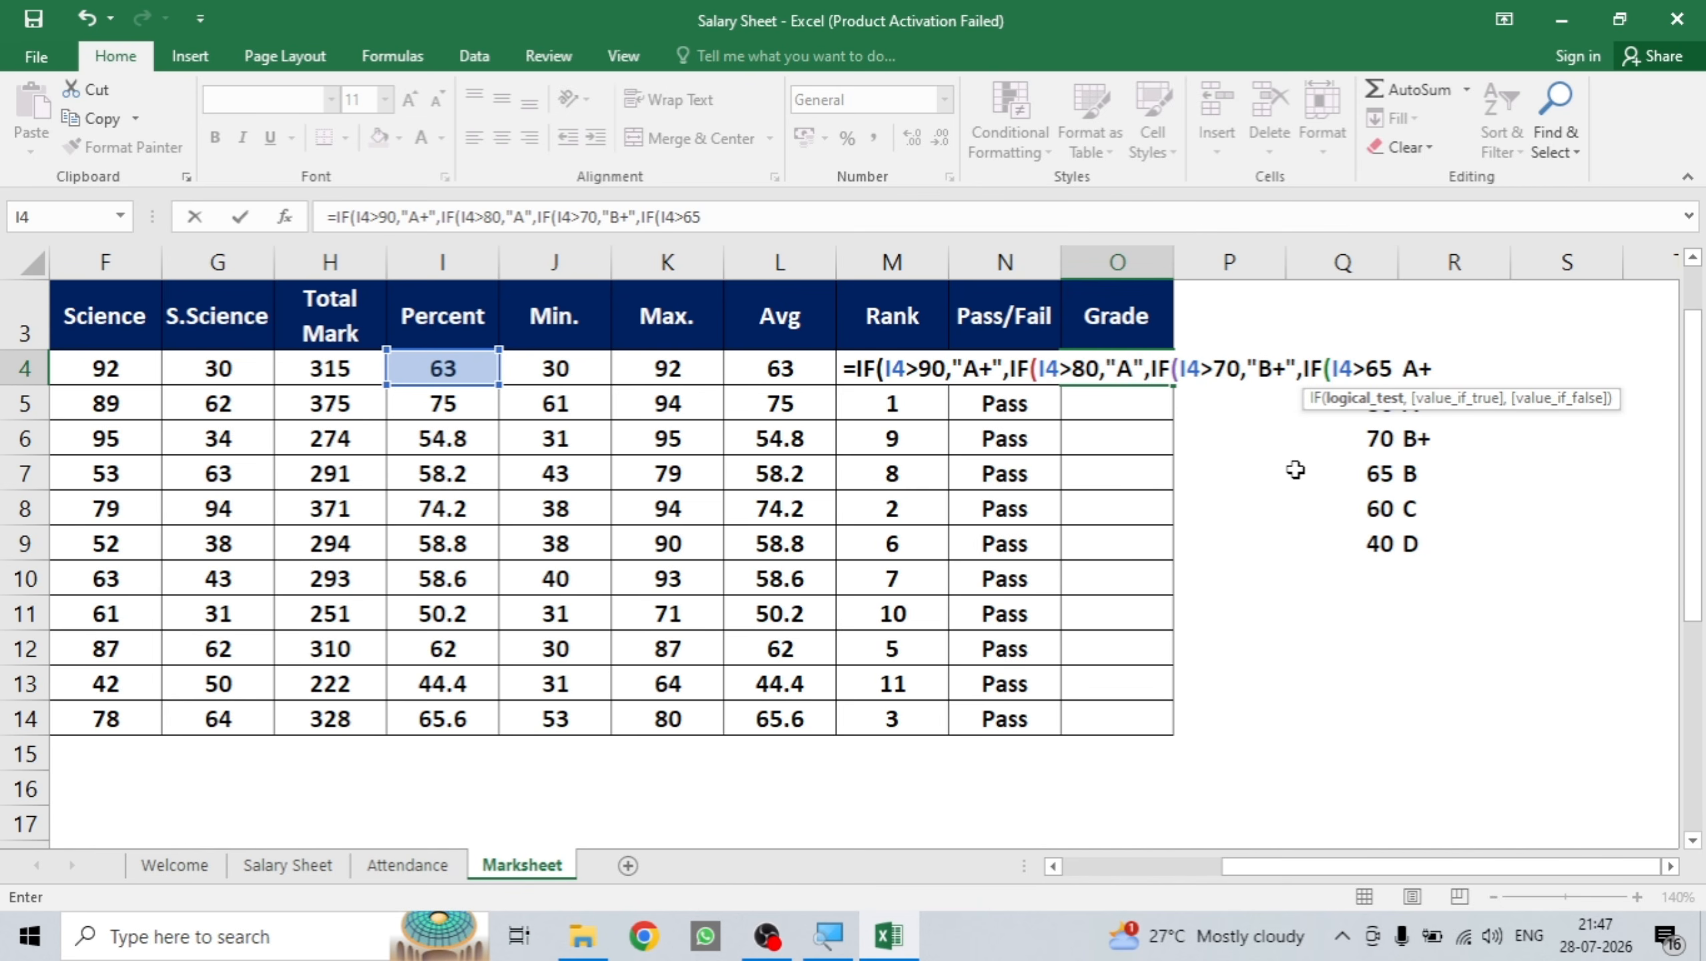
type(",\"B")
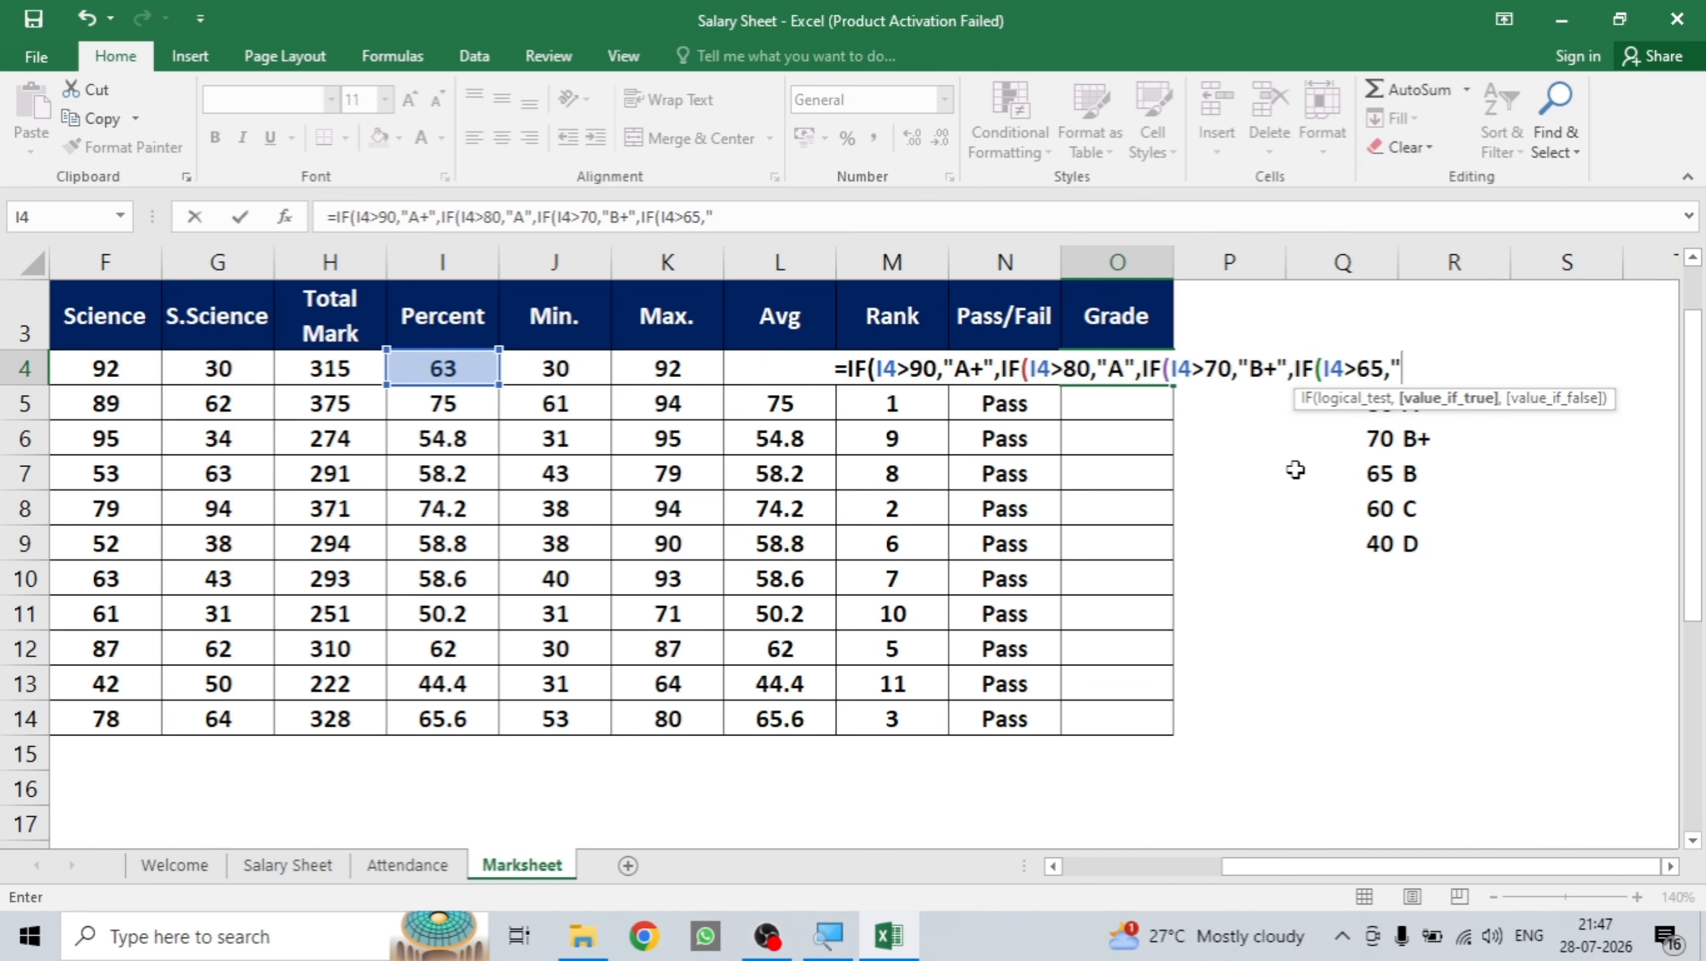
type("\"")
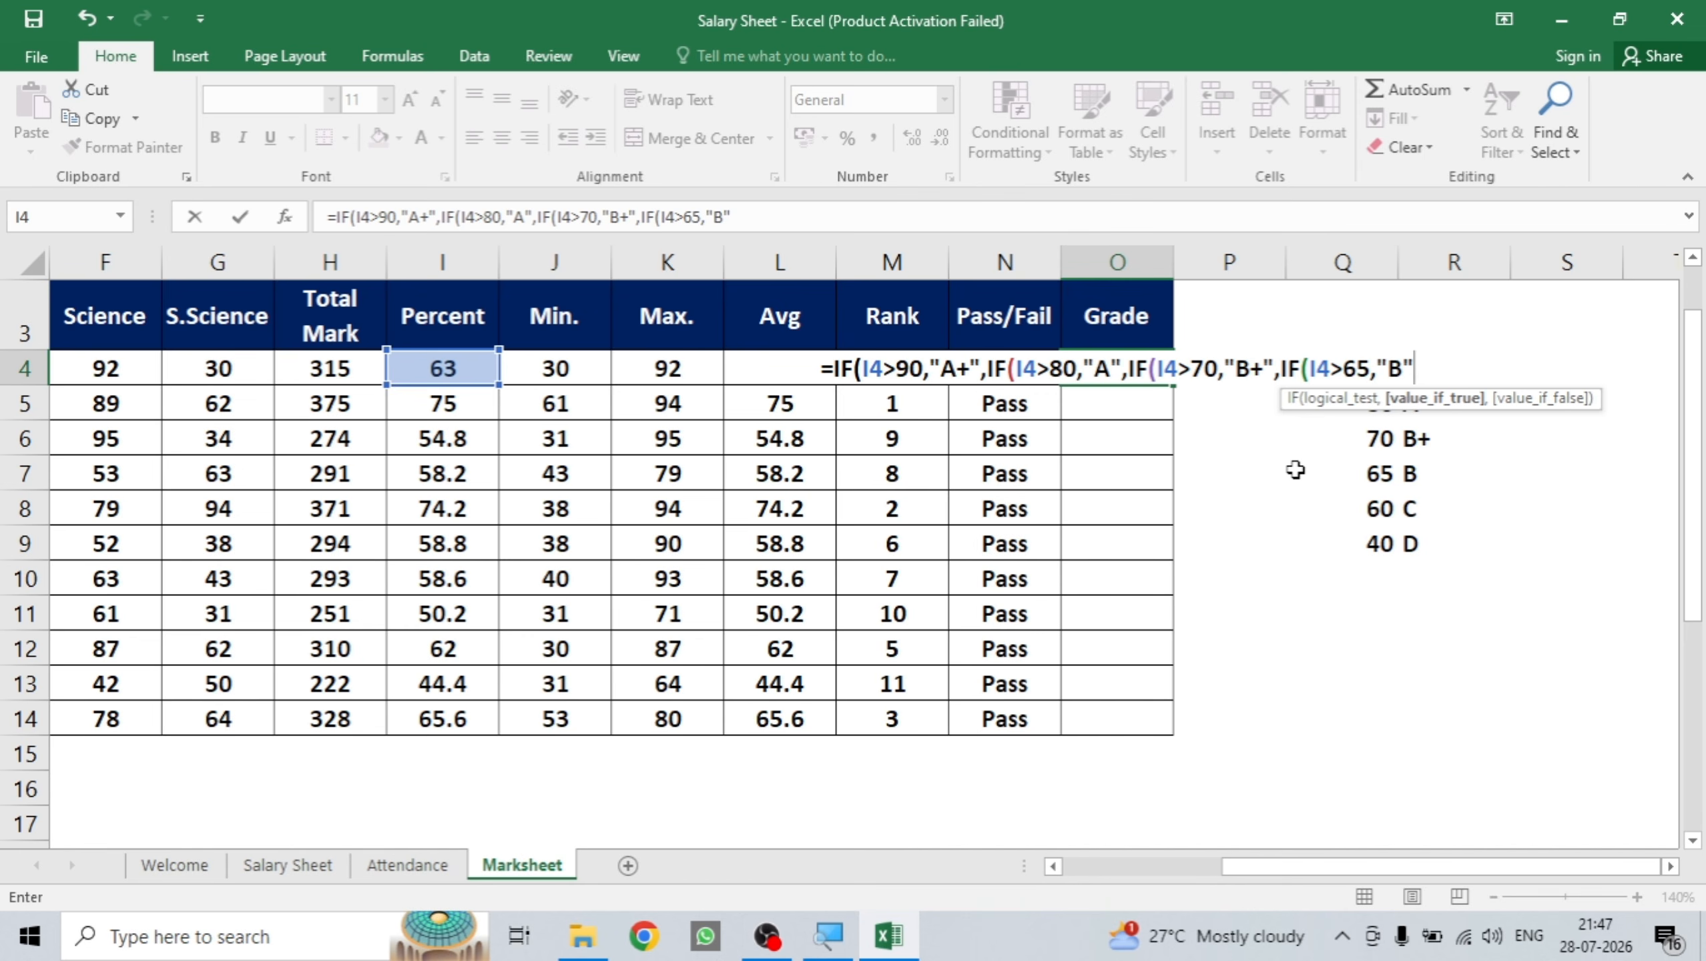
Finish the O4 formula with IF(I4>60,"C""D" plus five closing parentheses and enter it.
type(",")
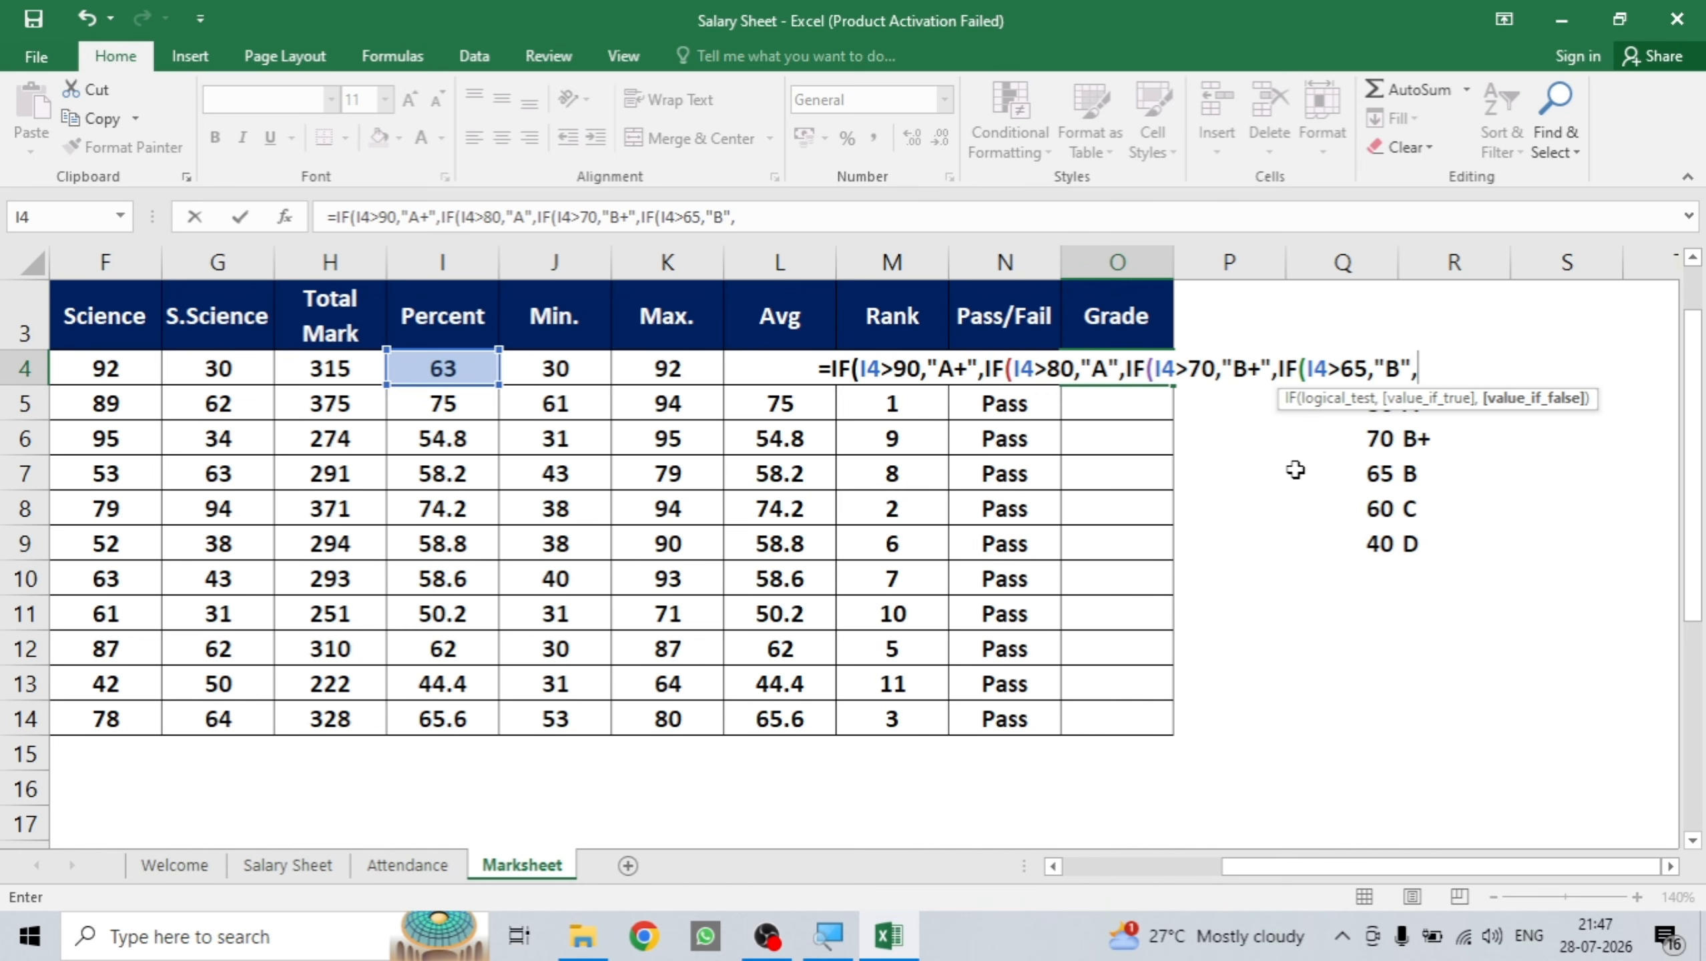
type("IF")
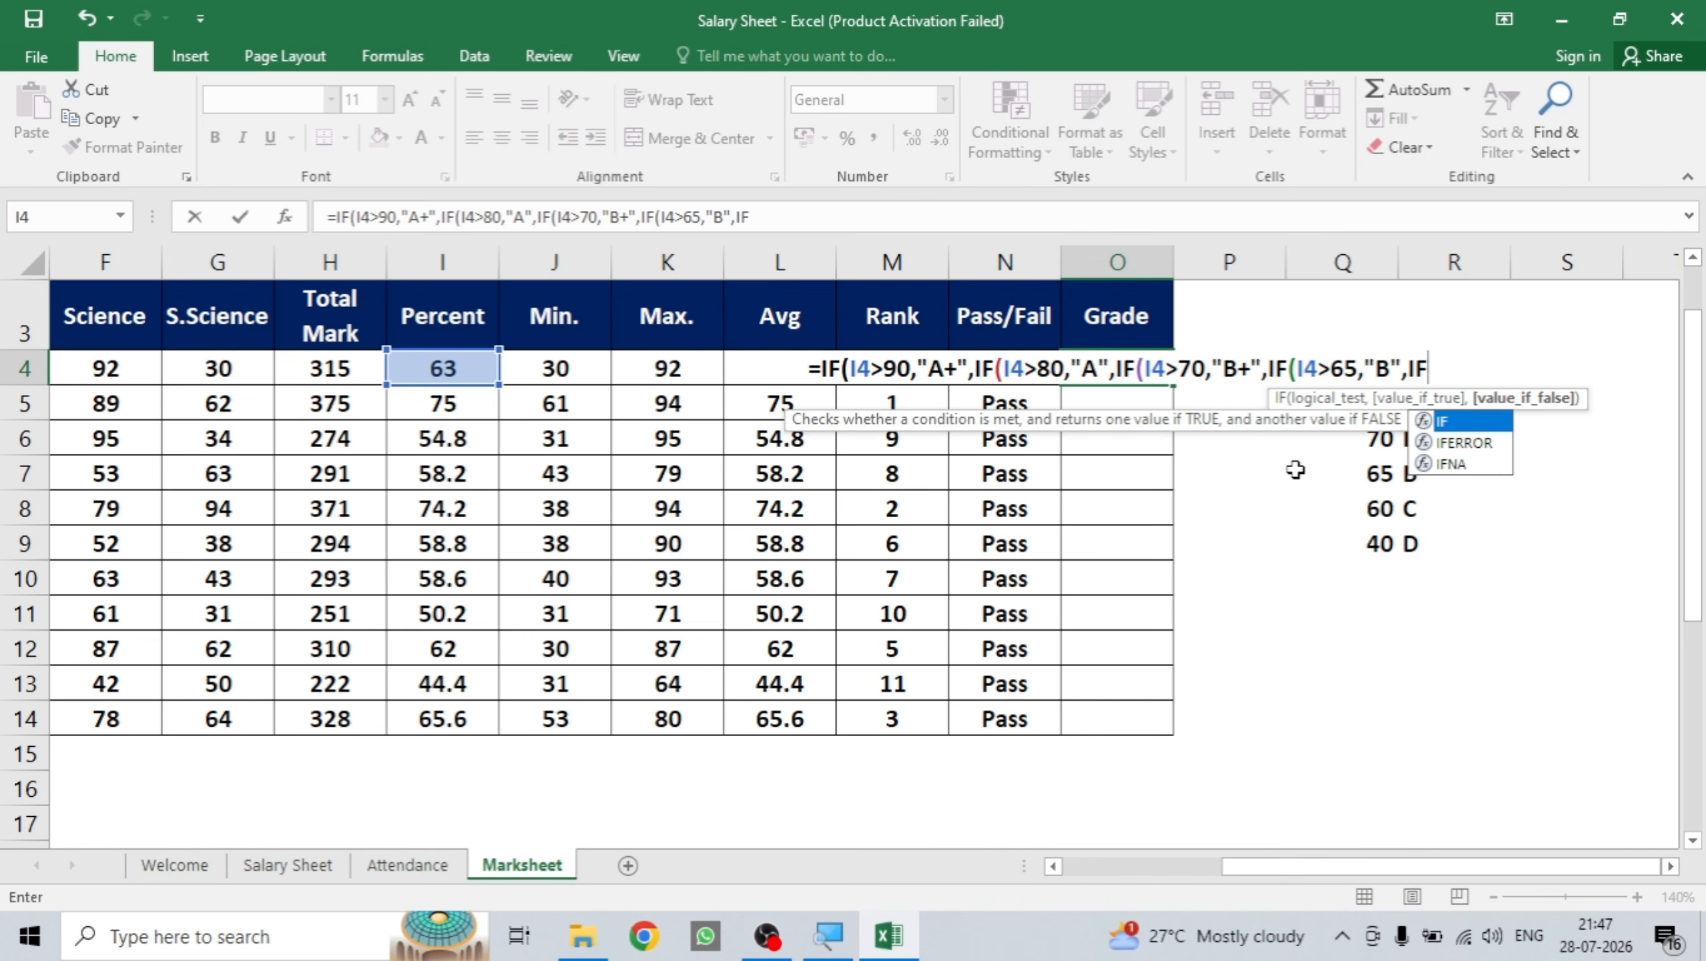
type("(")
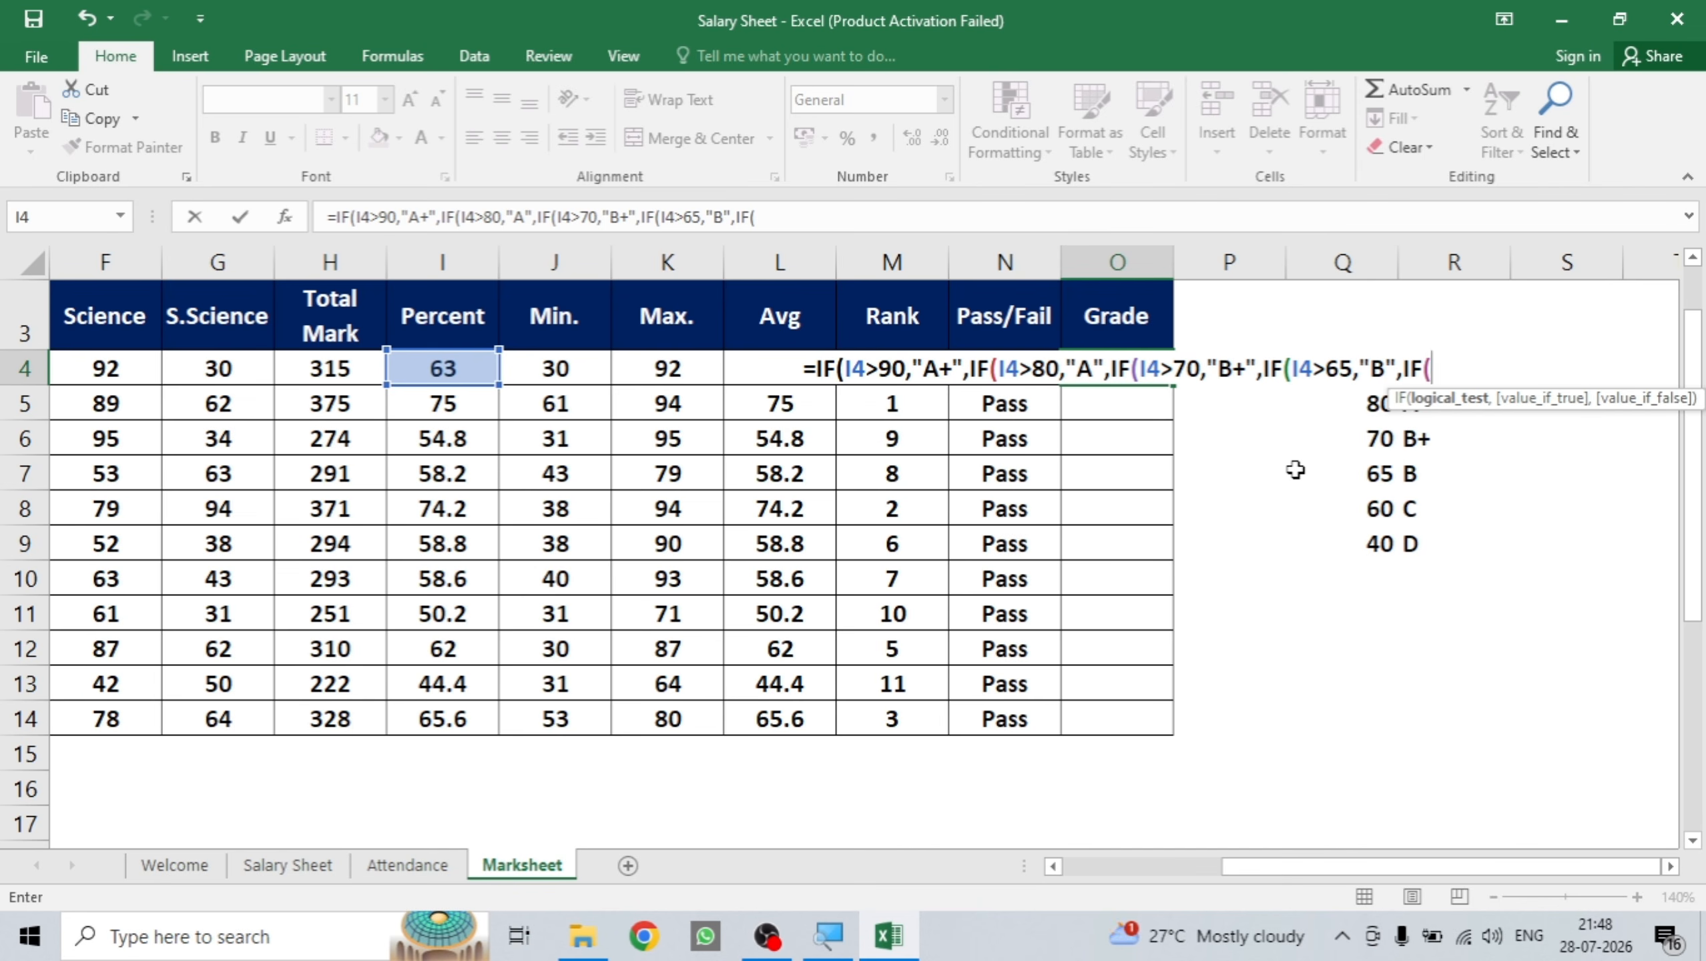
type("I4")
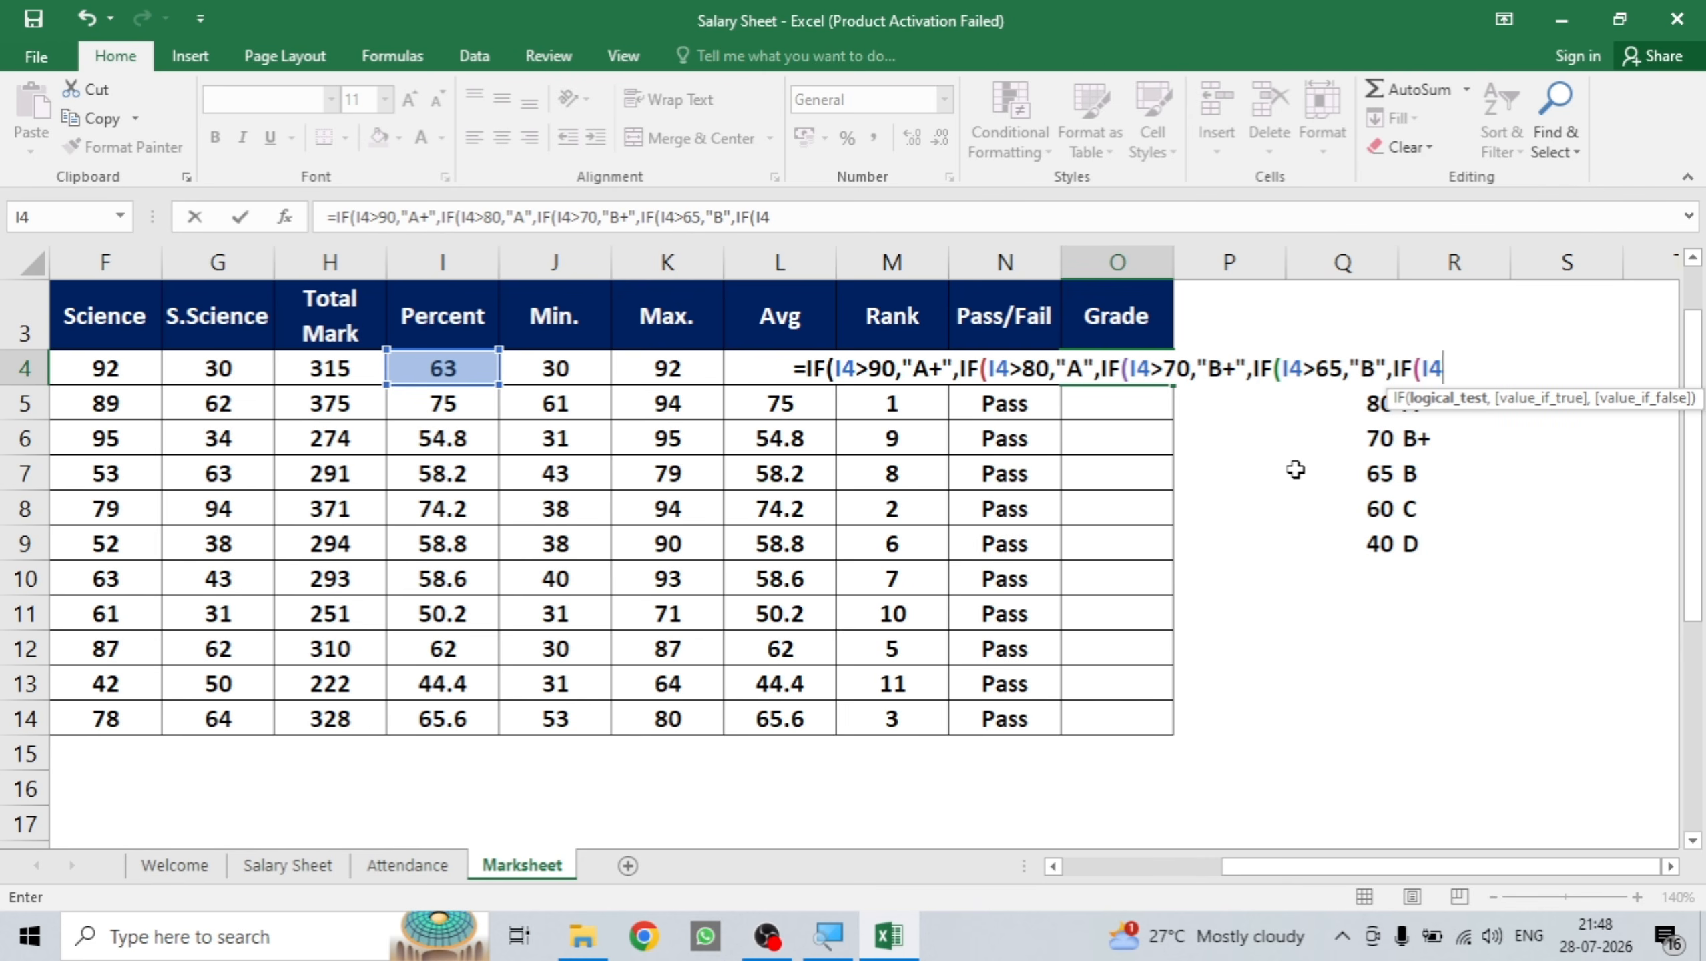
type(">")
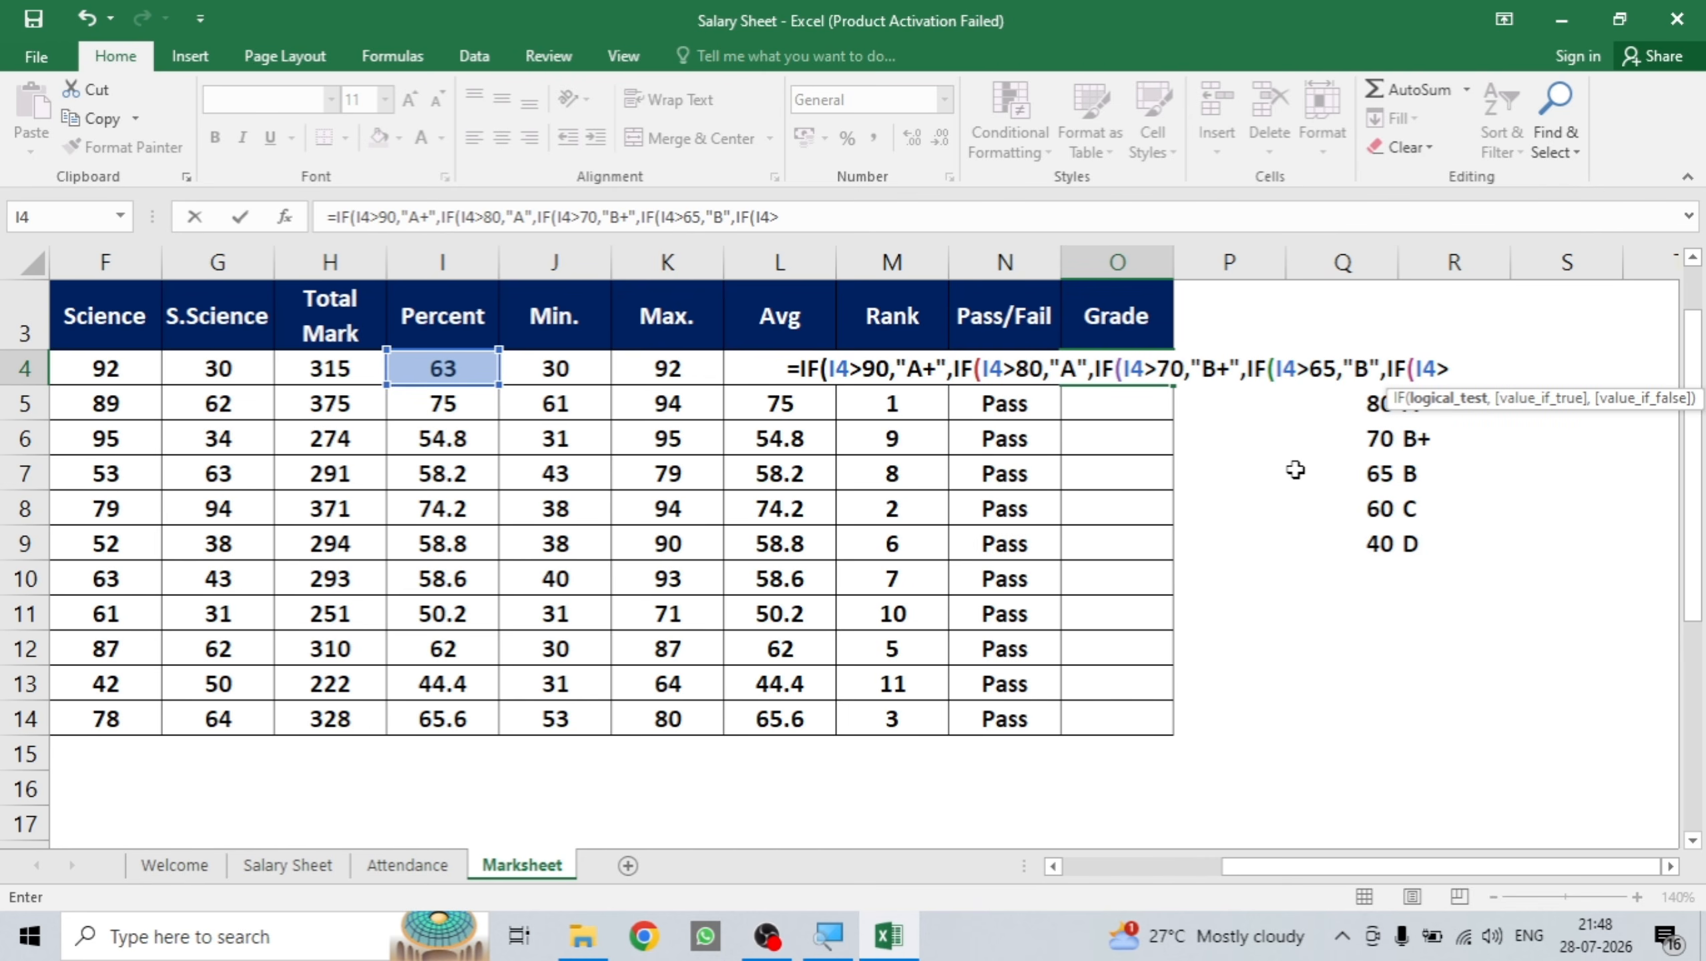
type("60")
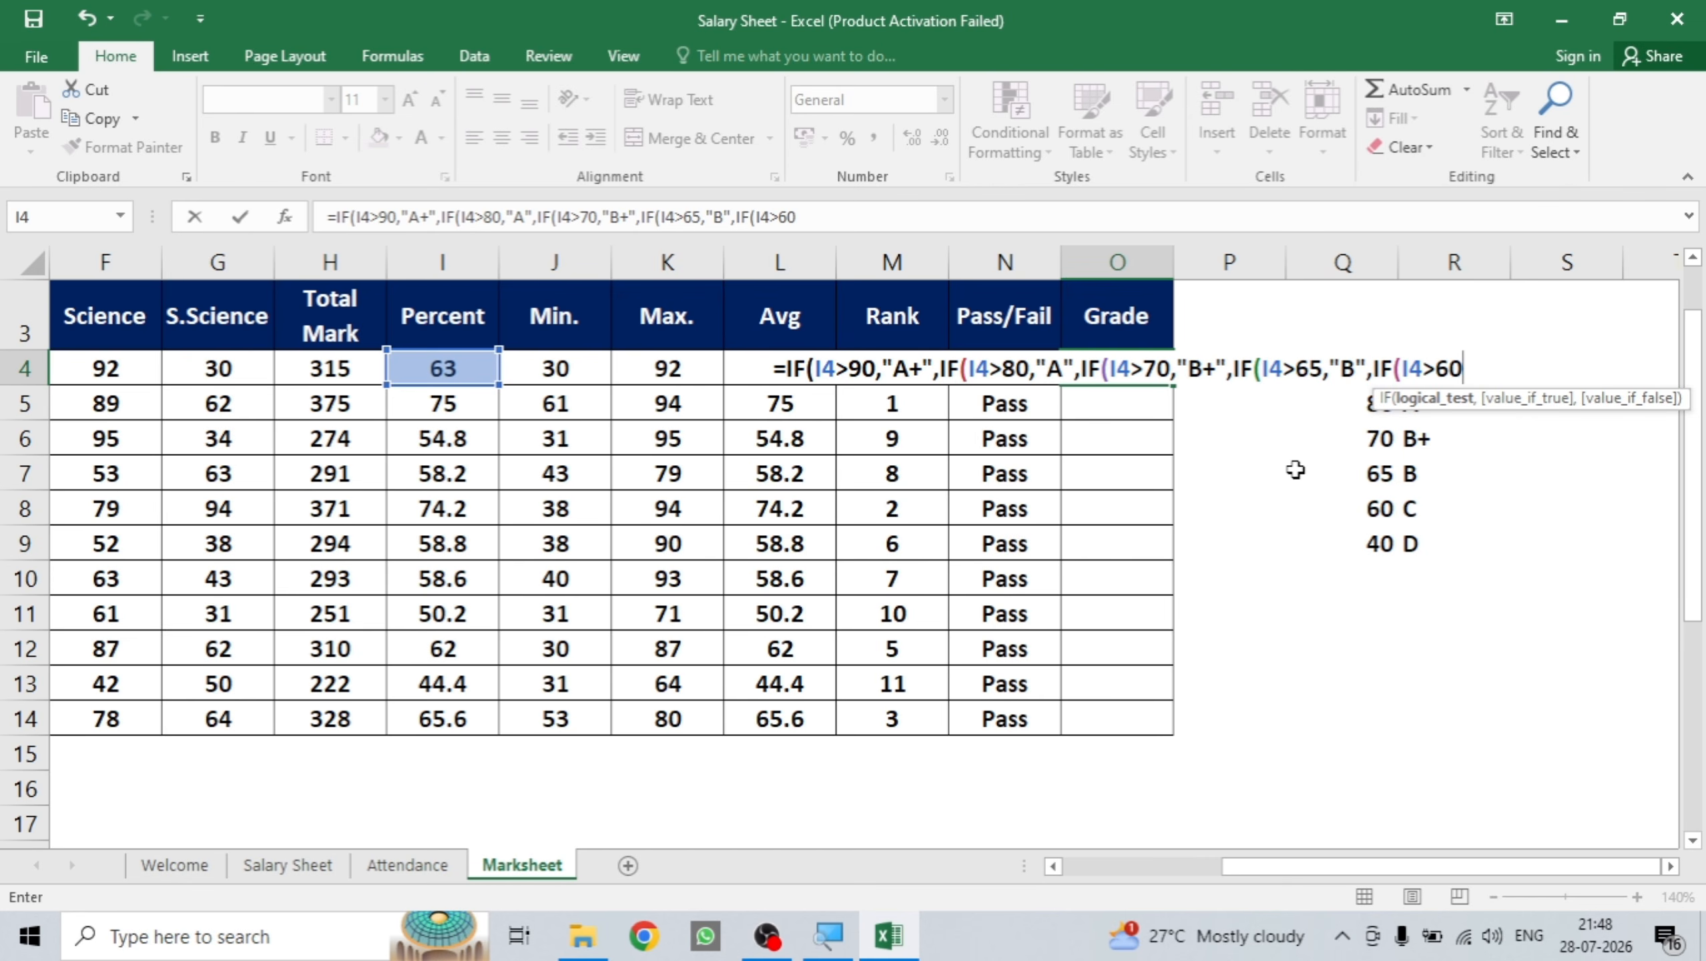
type(",\"")
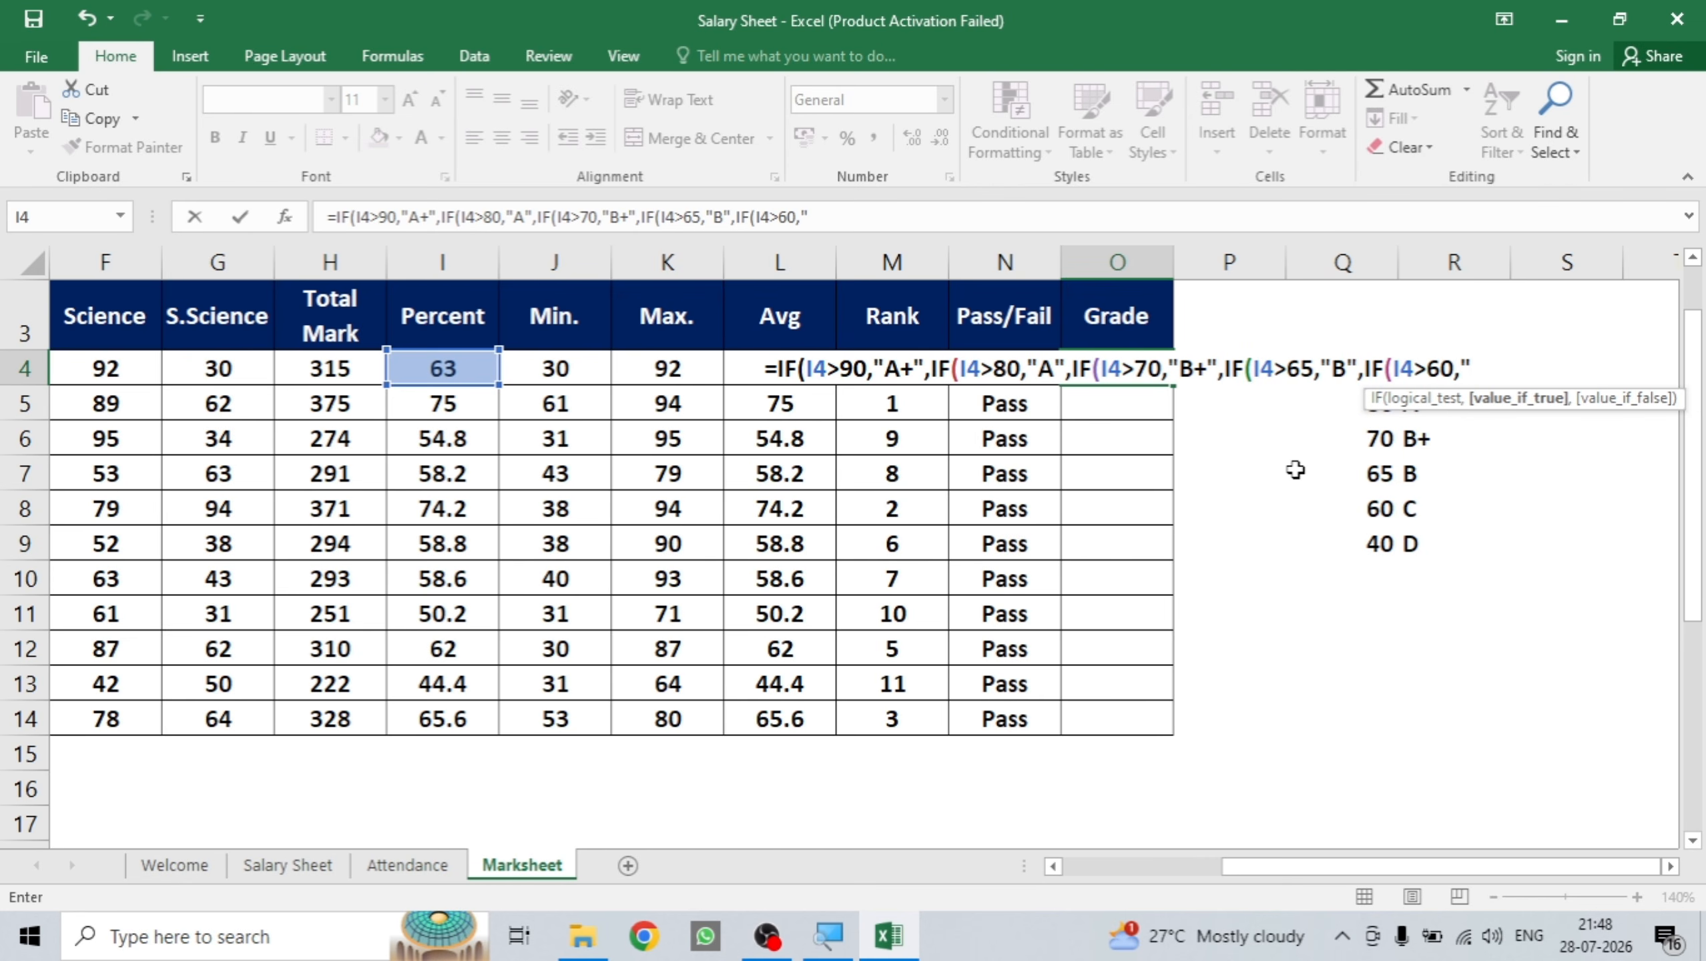
type("C")
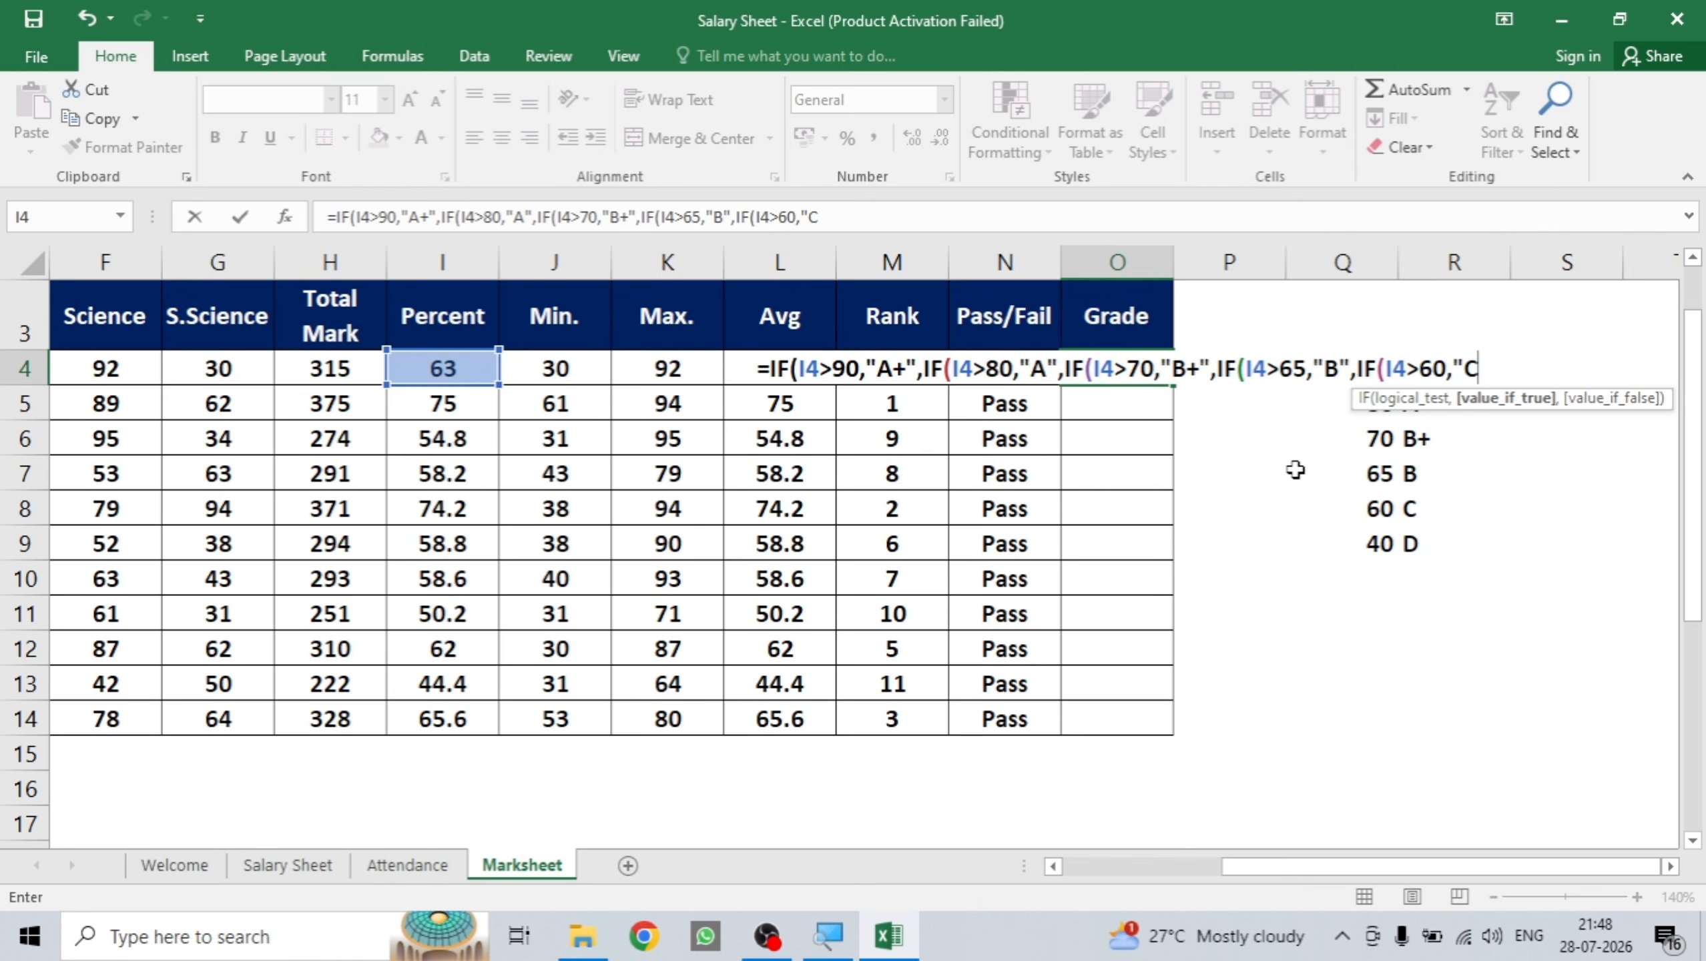
type("\"")
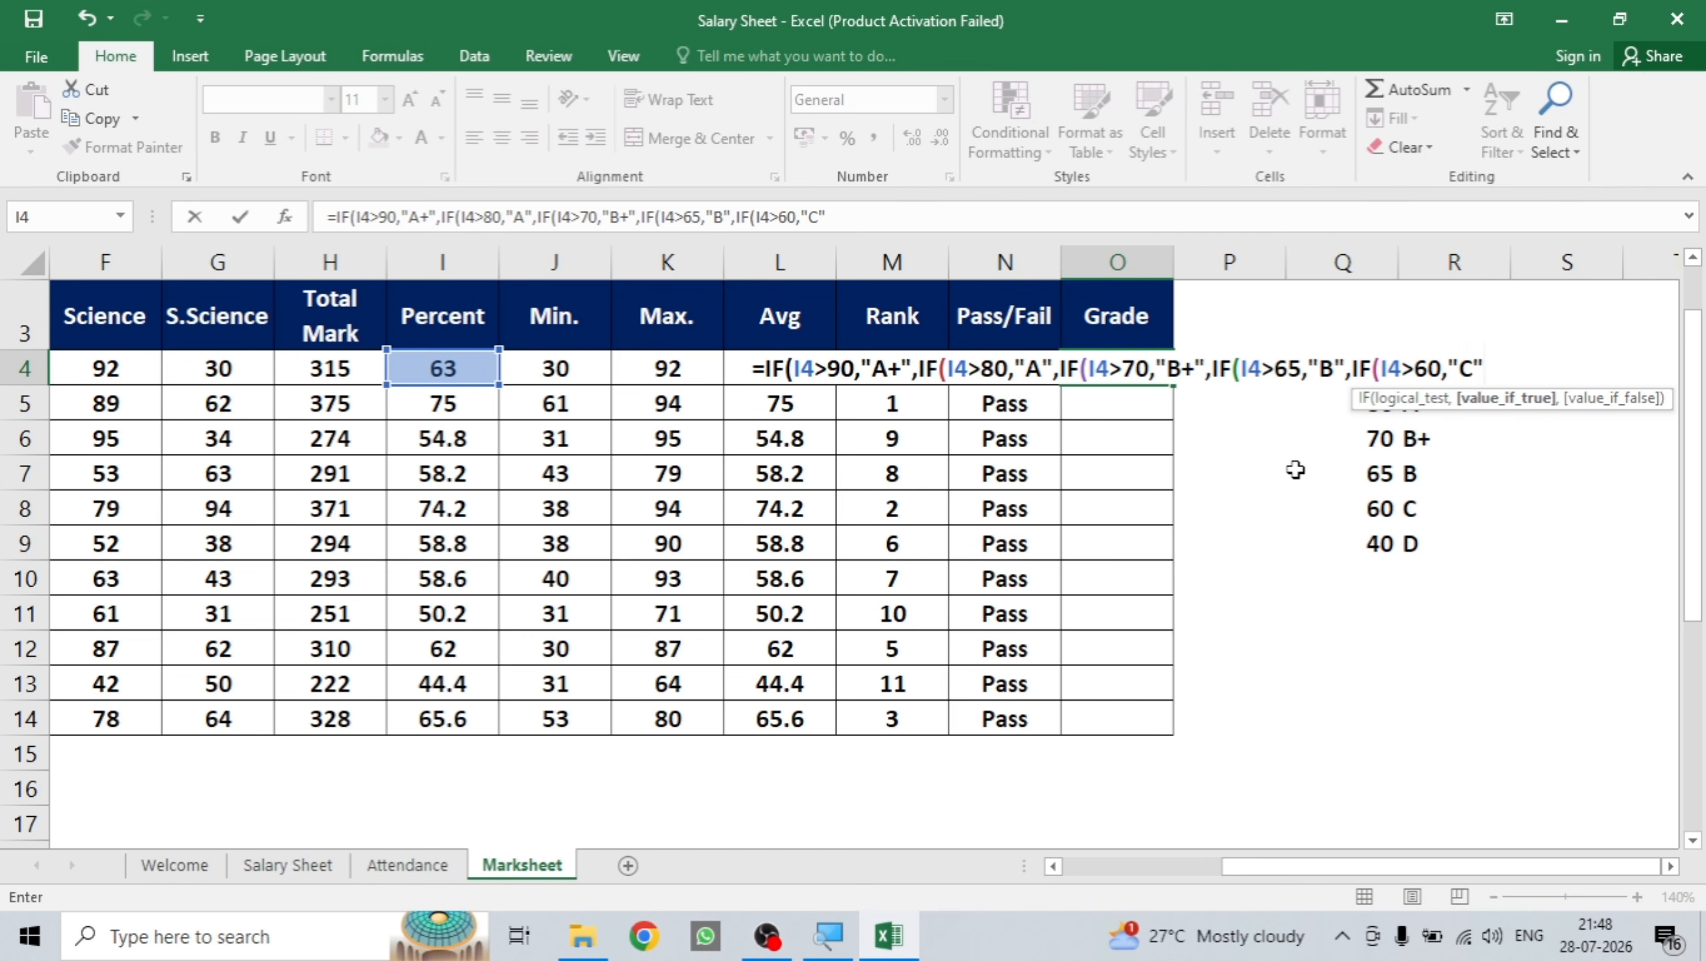
type("\"D\"")
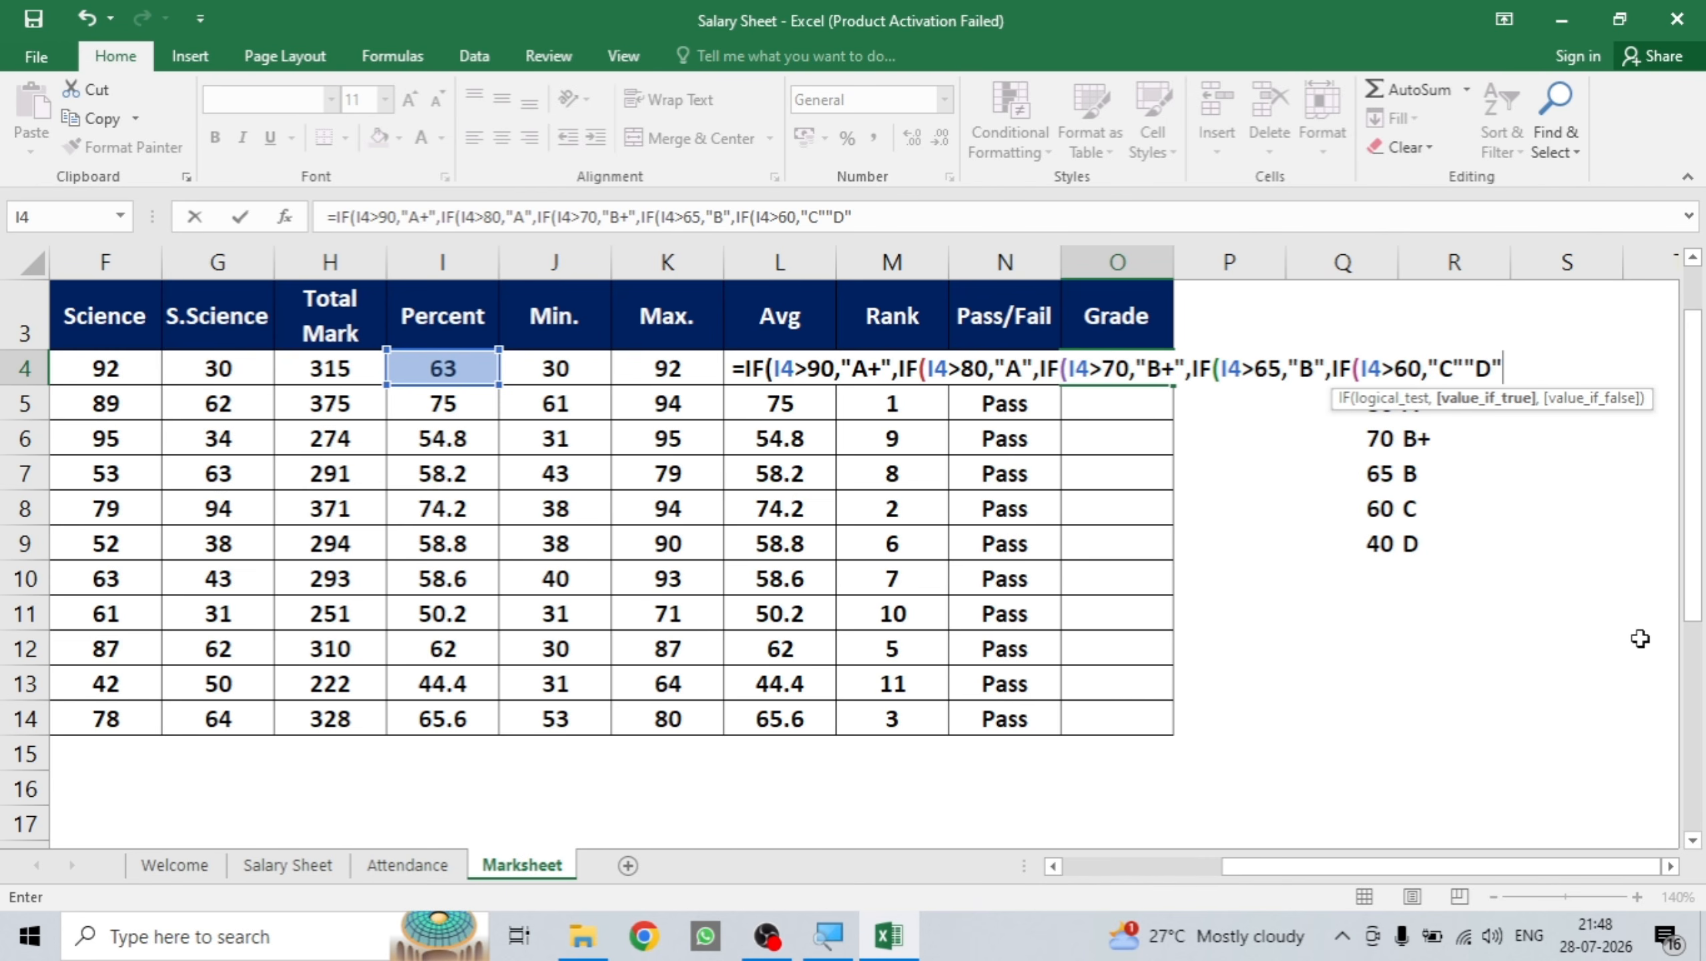
type(")))))")
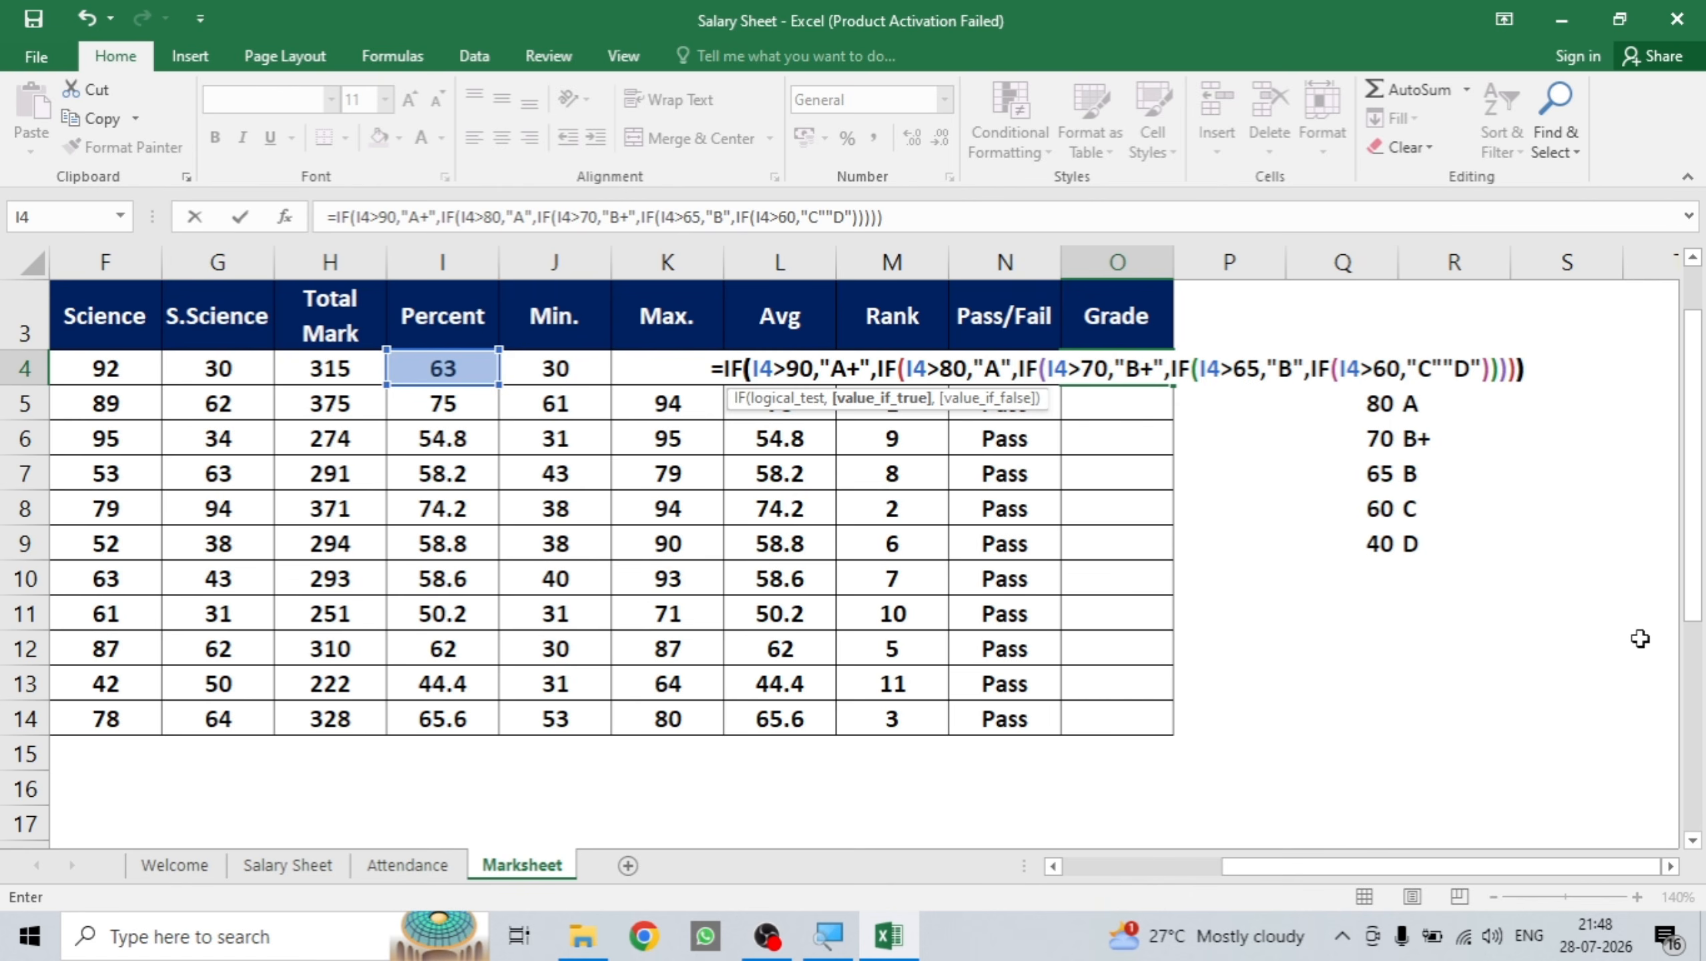
key("Return")
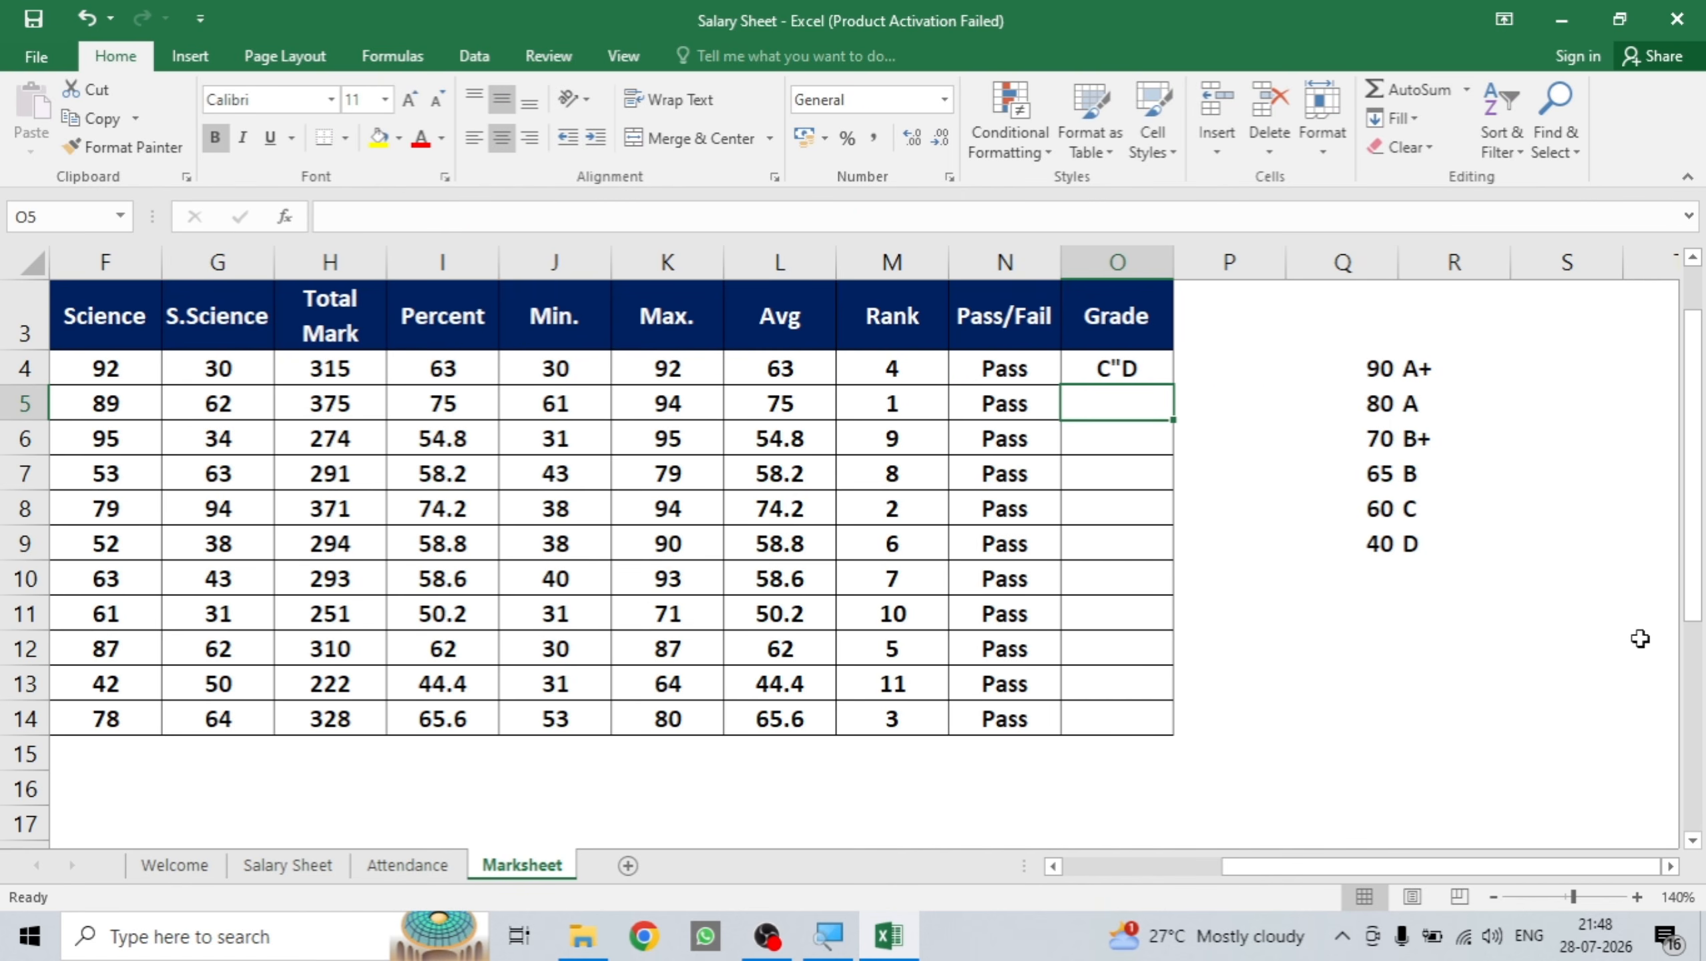
Insert the missing comma between "C" and "D" in the O4 formula so it shows C.
left_click(1144, 370)
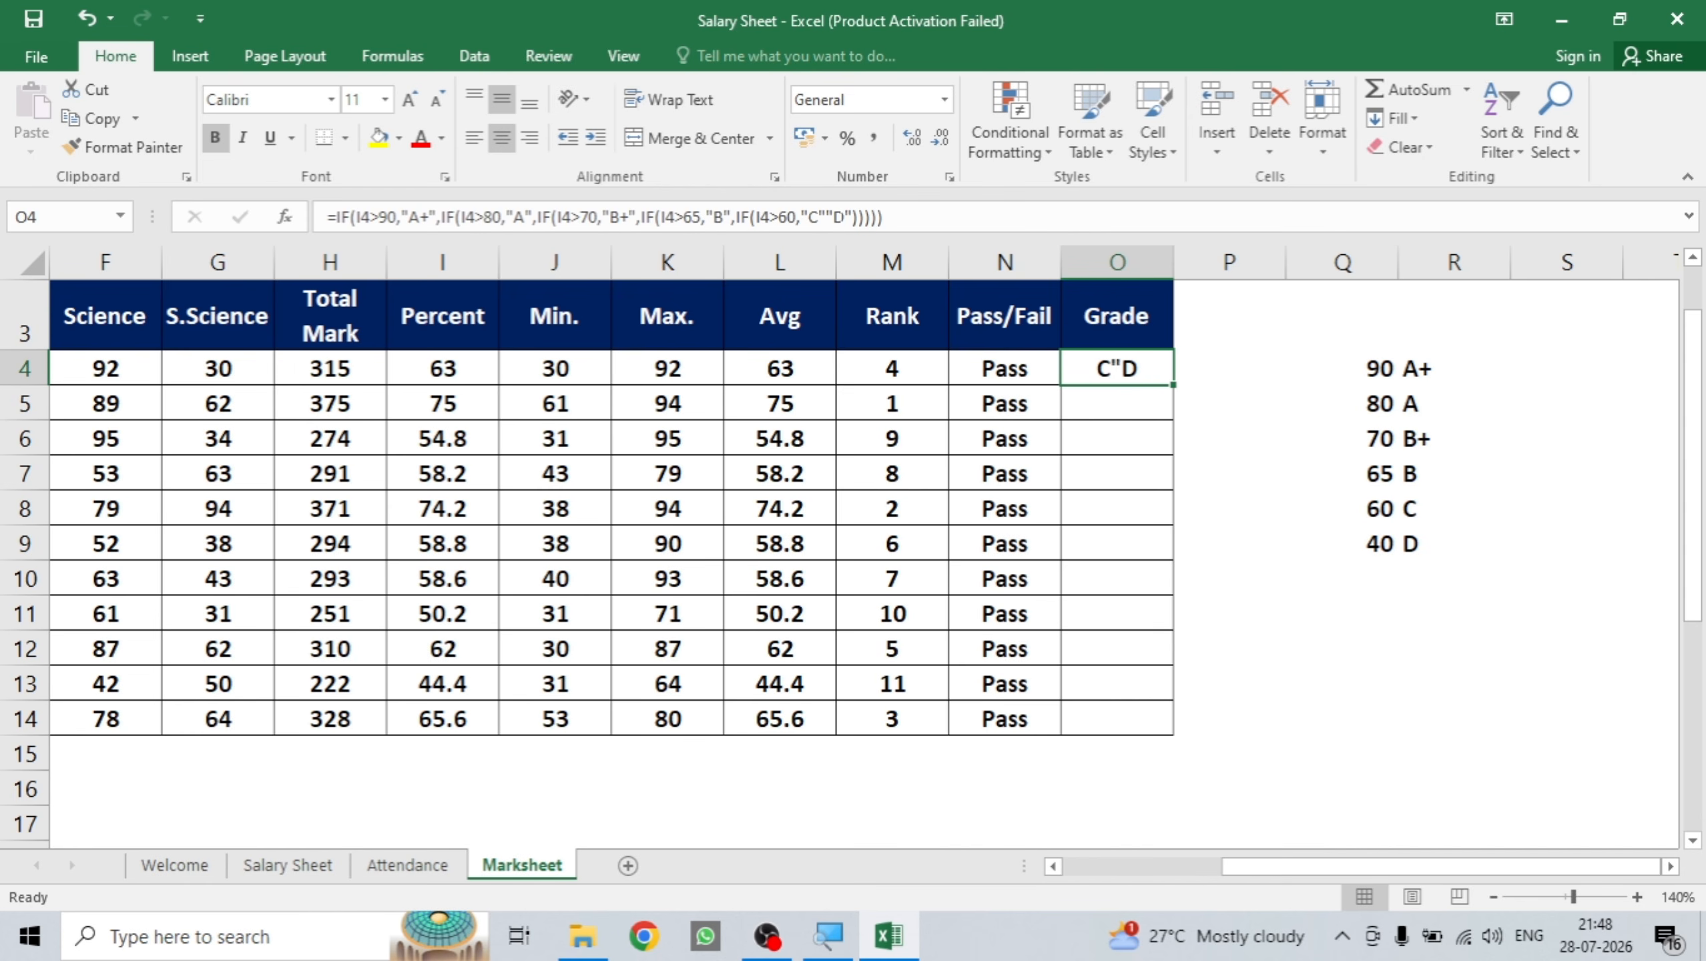
left_click(827, 218)
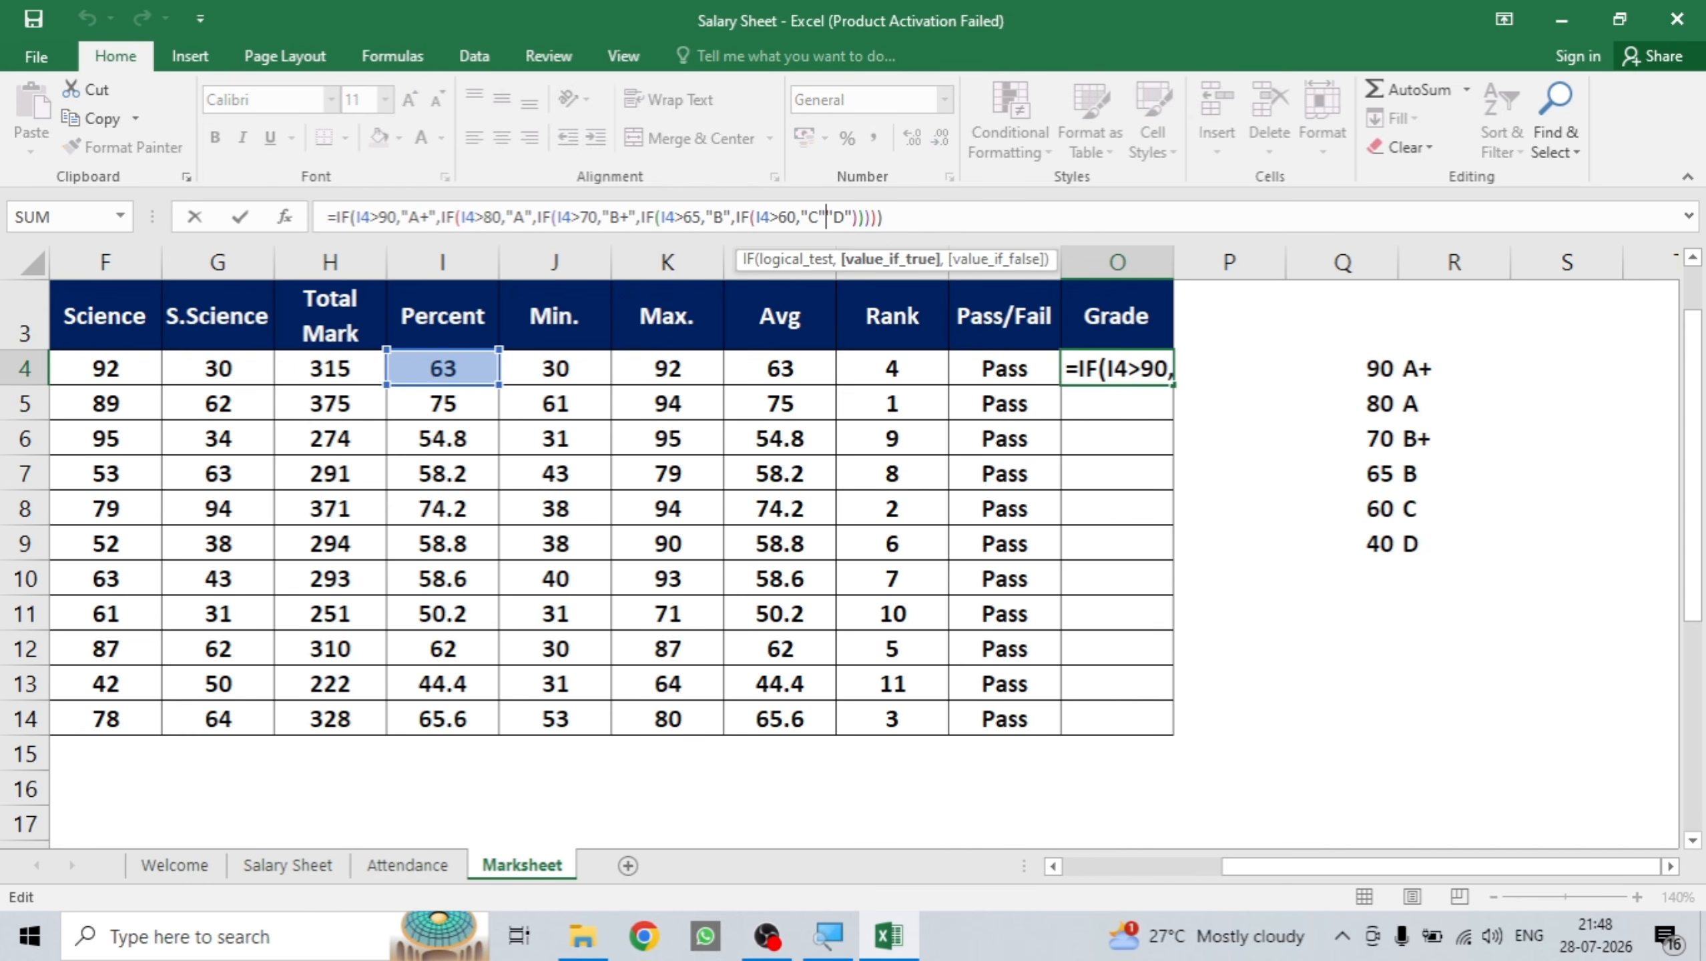
type(",")
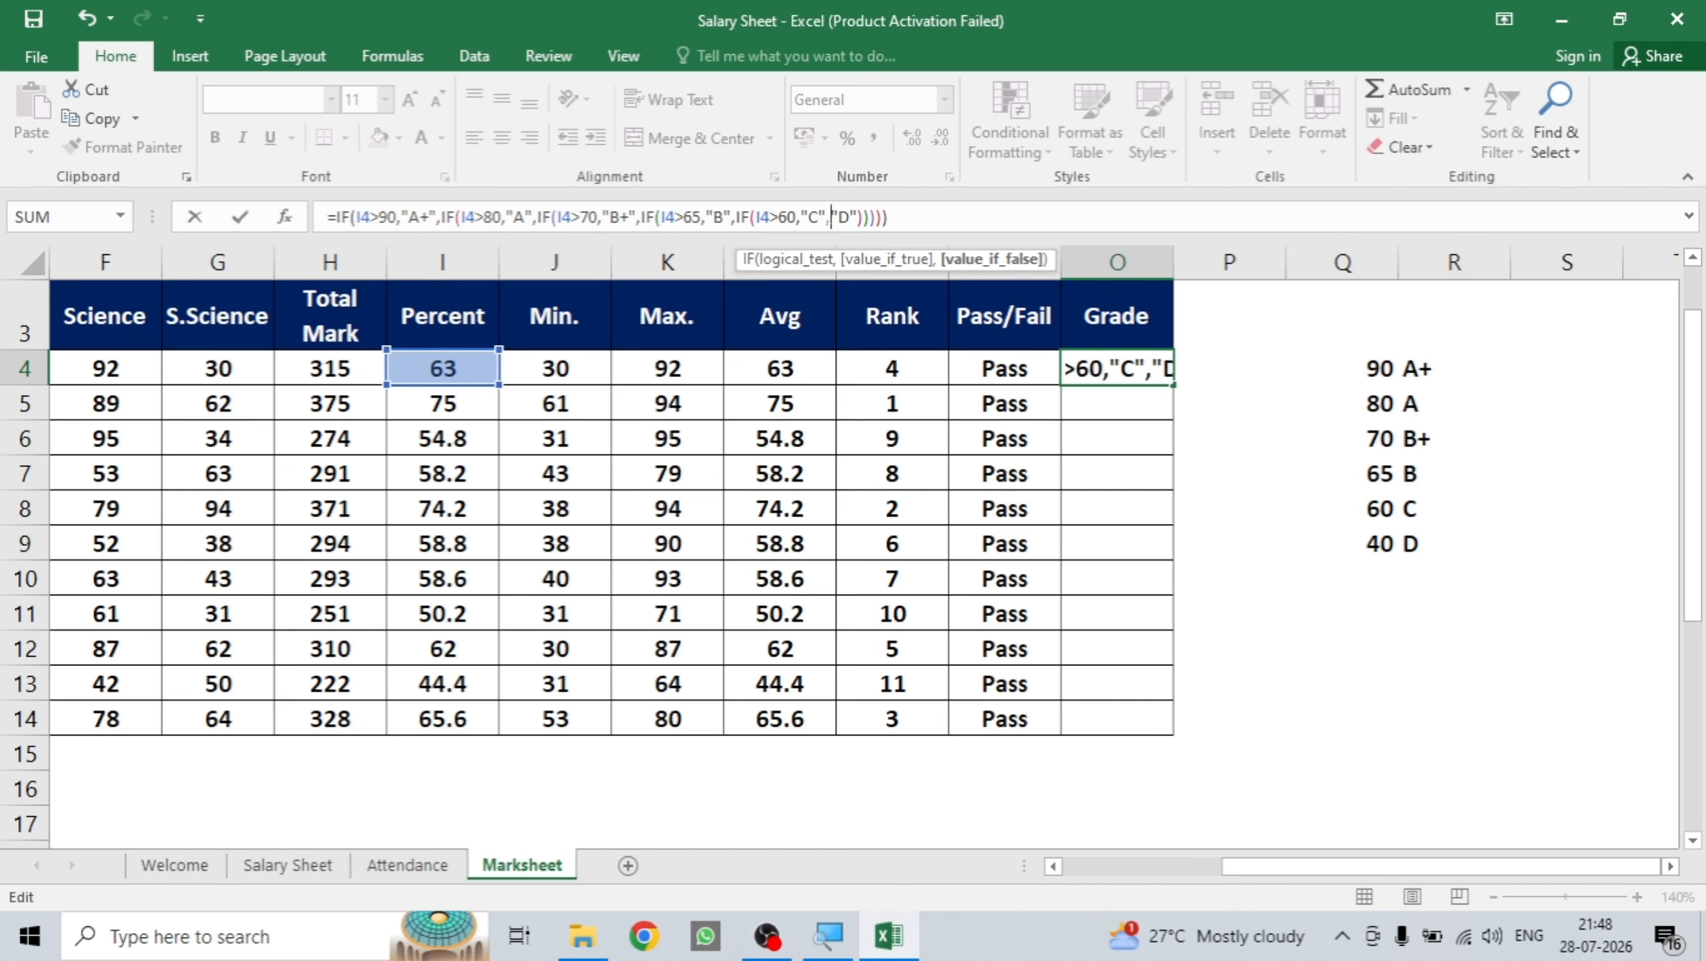
key("Return")
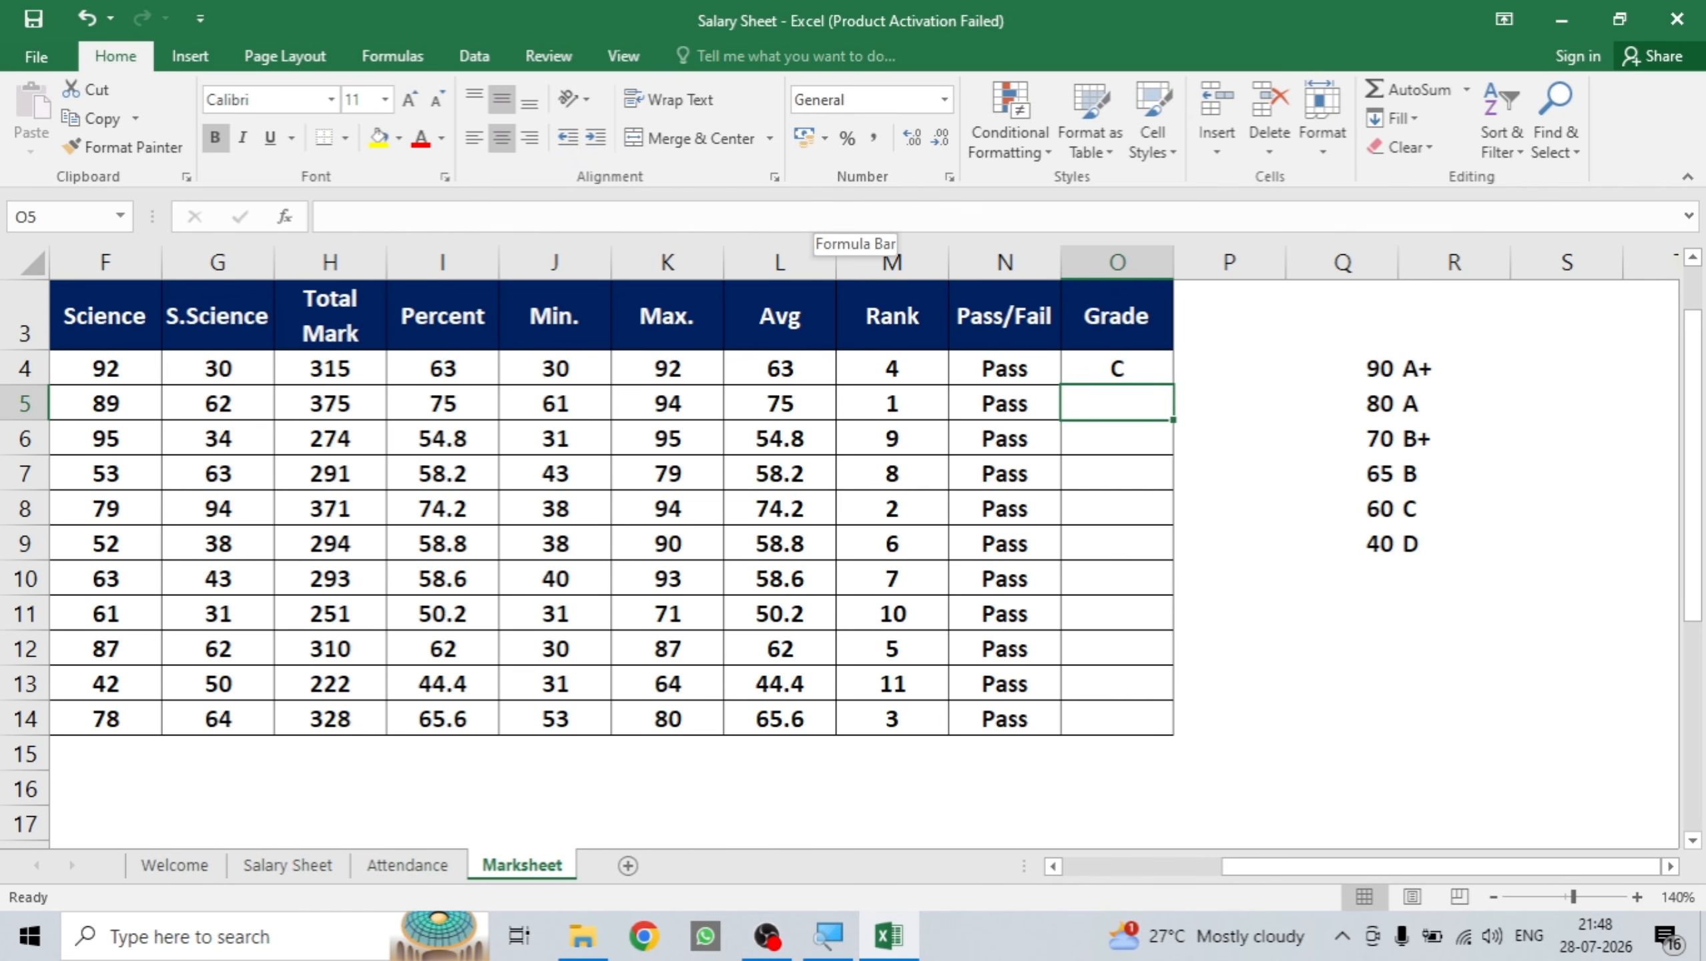
left_click(1116, 366)
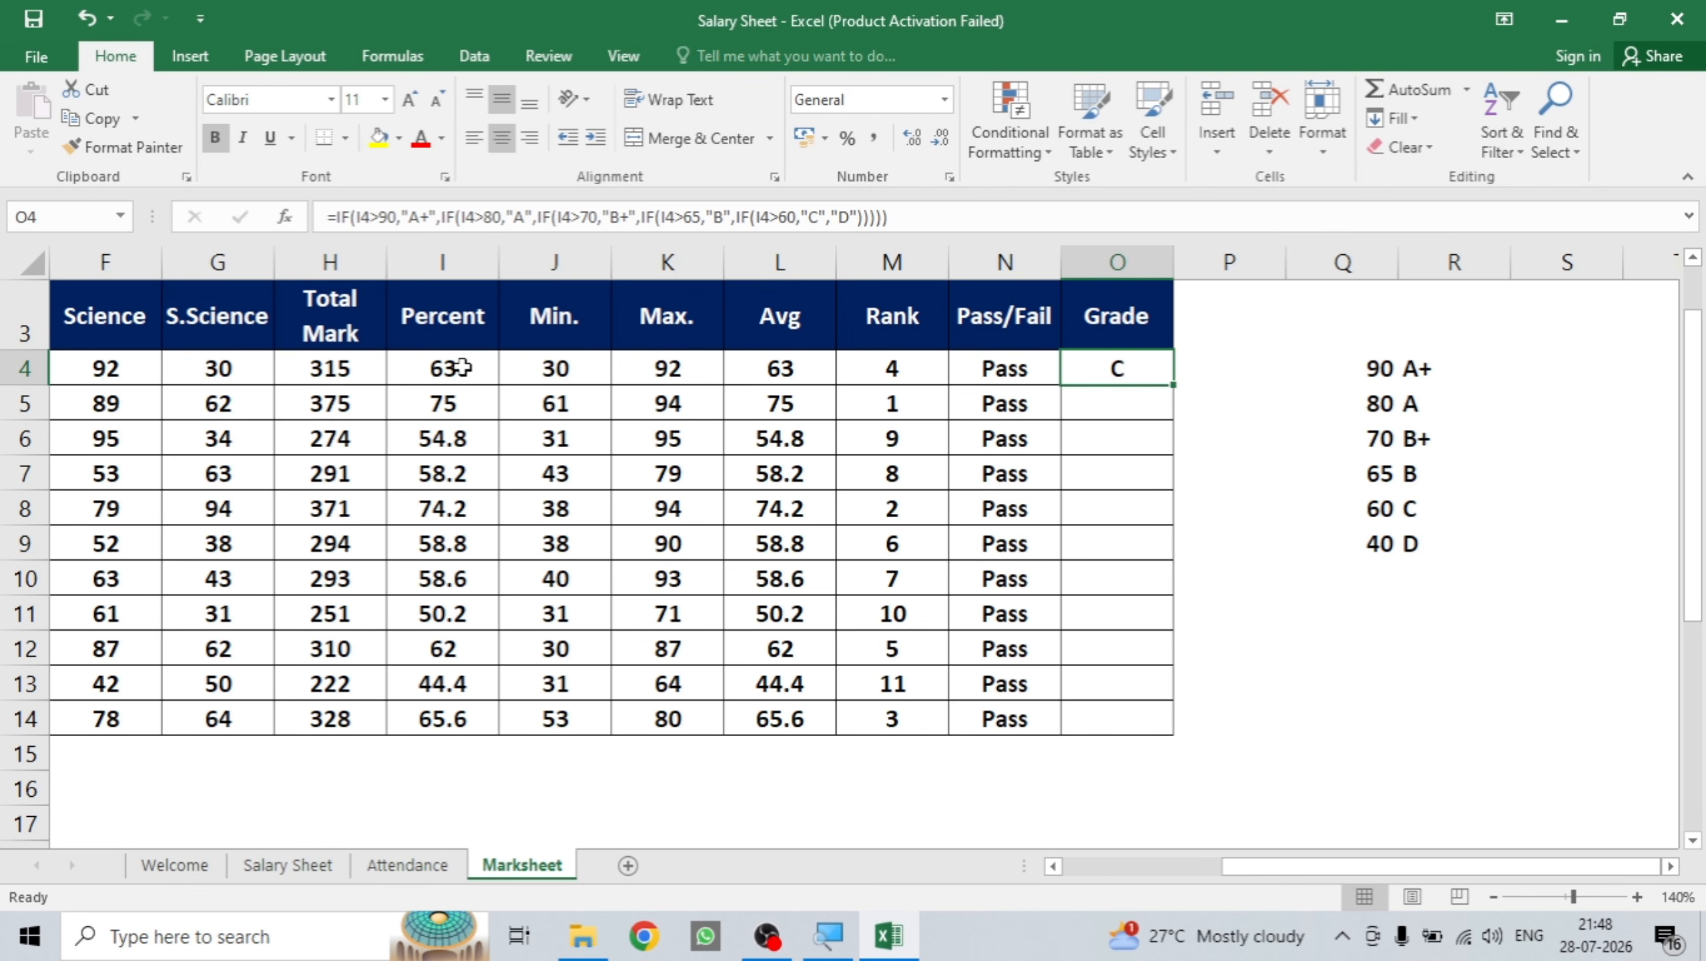
Copy the O4 grade formula down through O14 for all eleven students.
double_click(1177, 386)
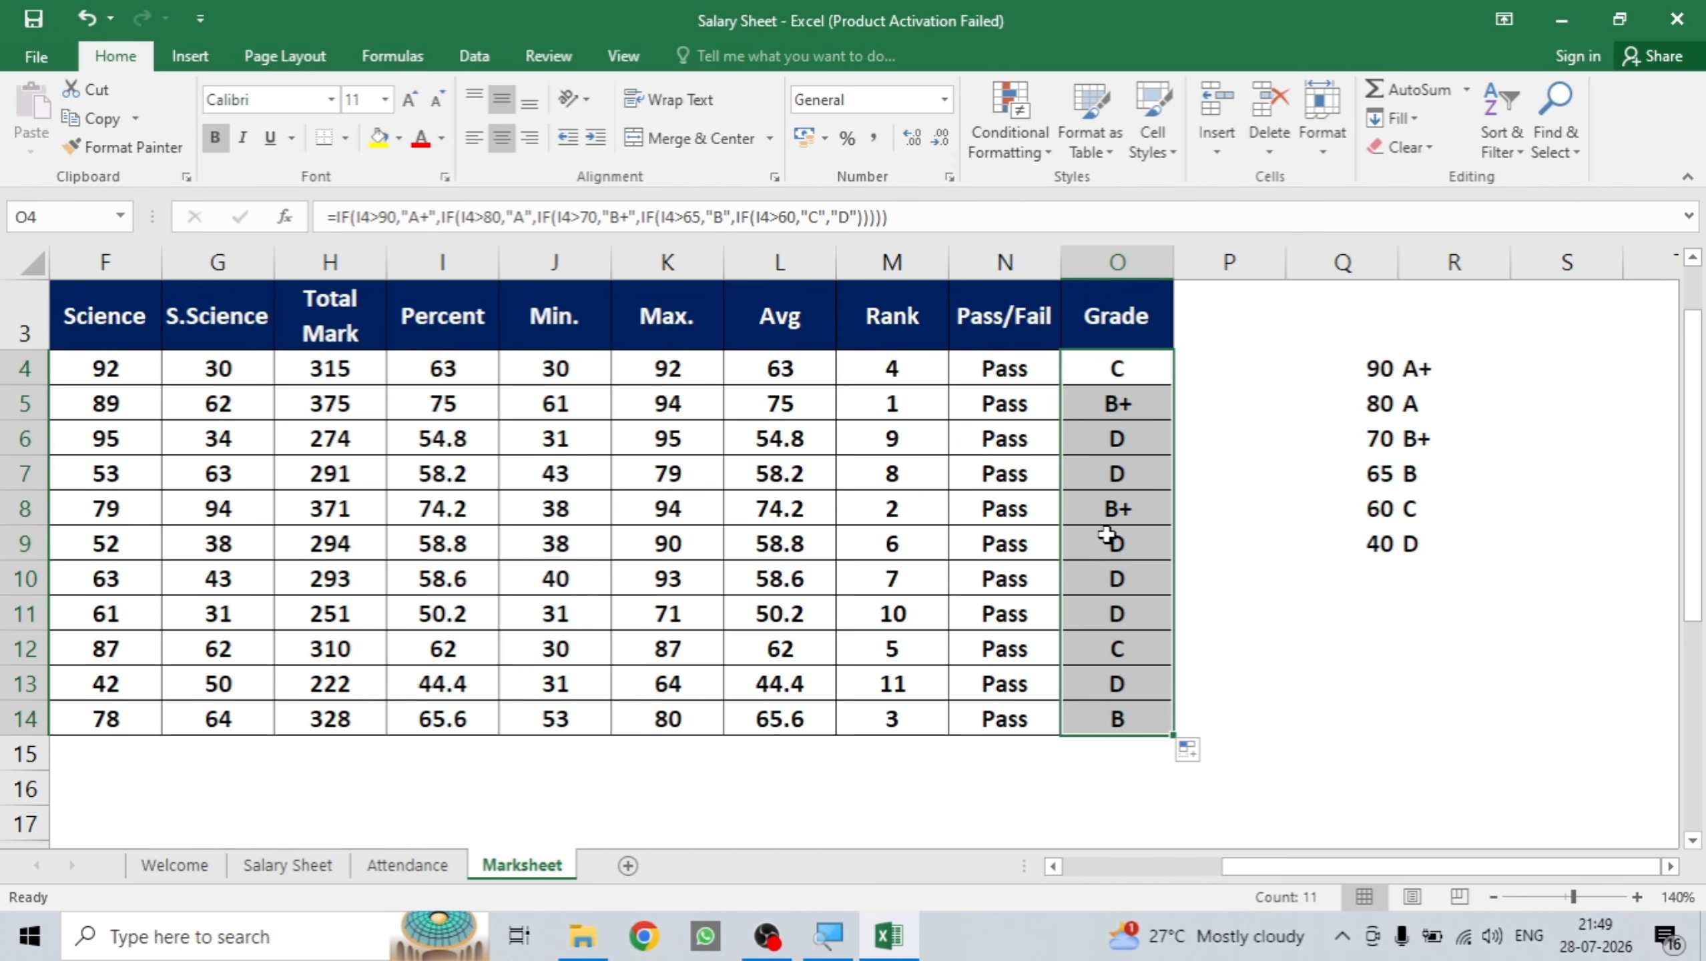
left_click(451, 366)
type("93")
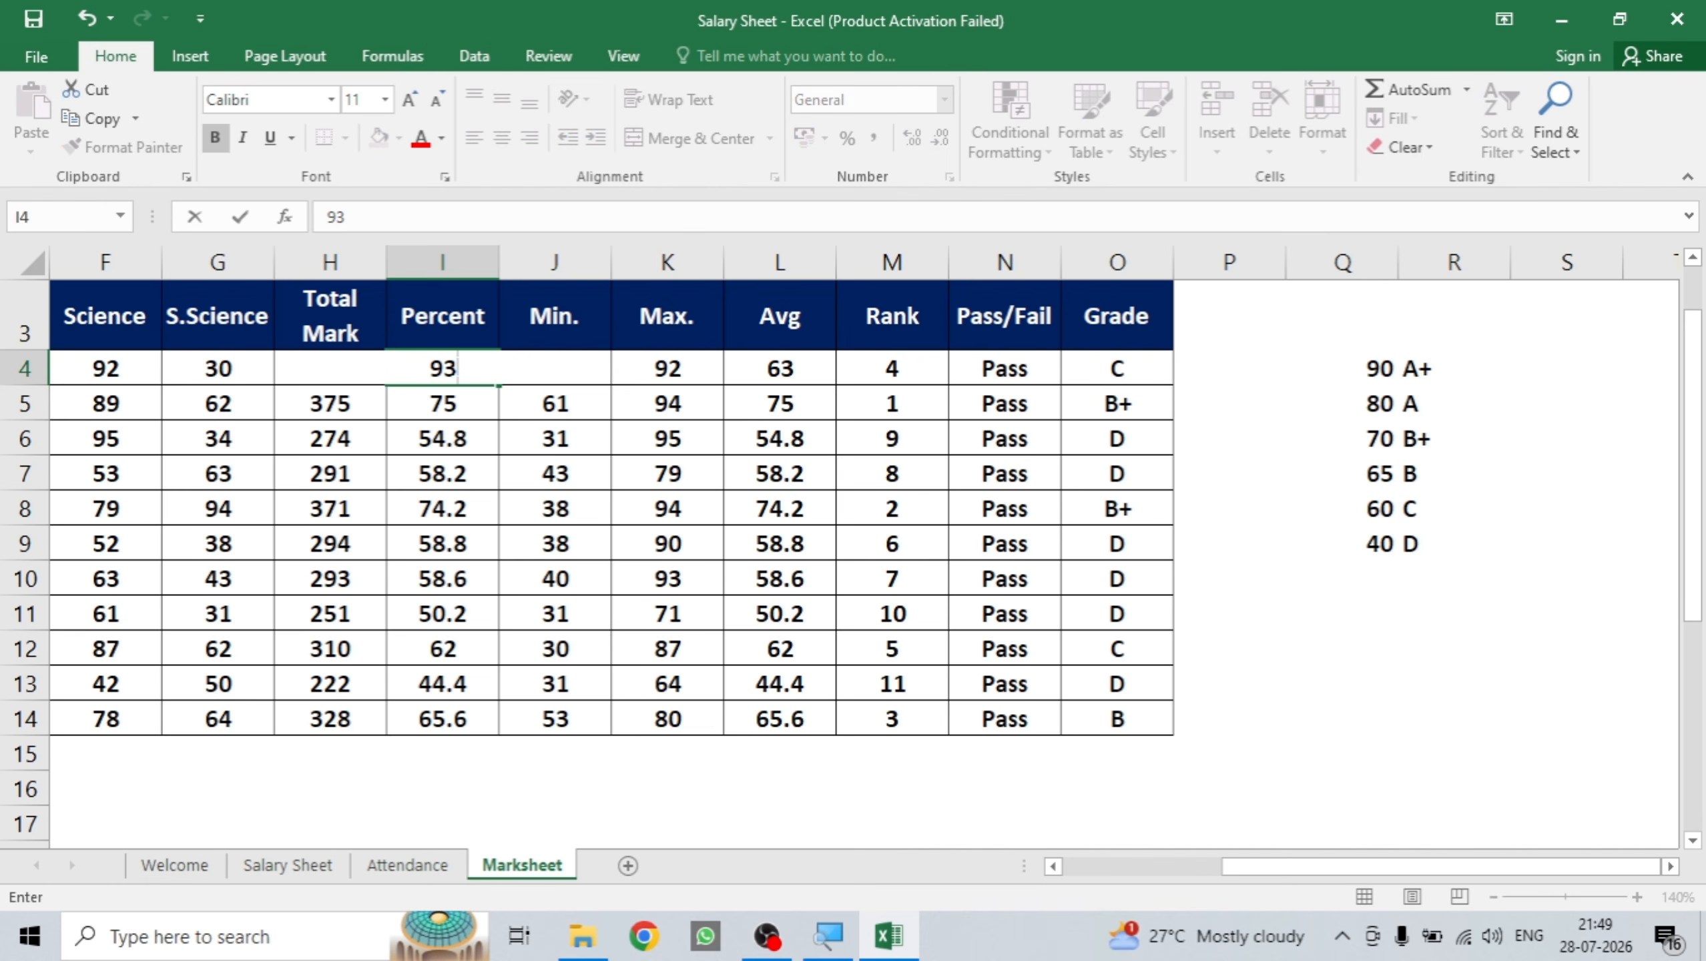
key("Return")
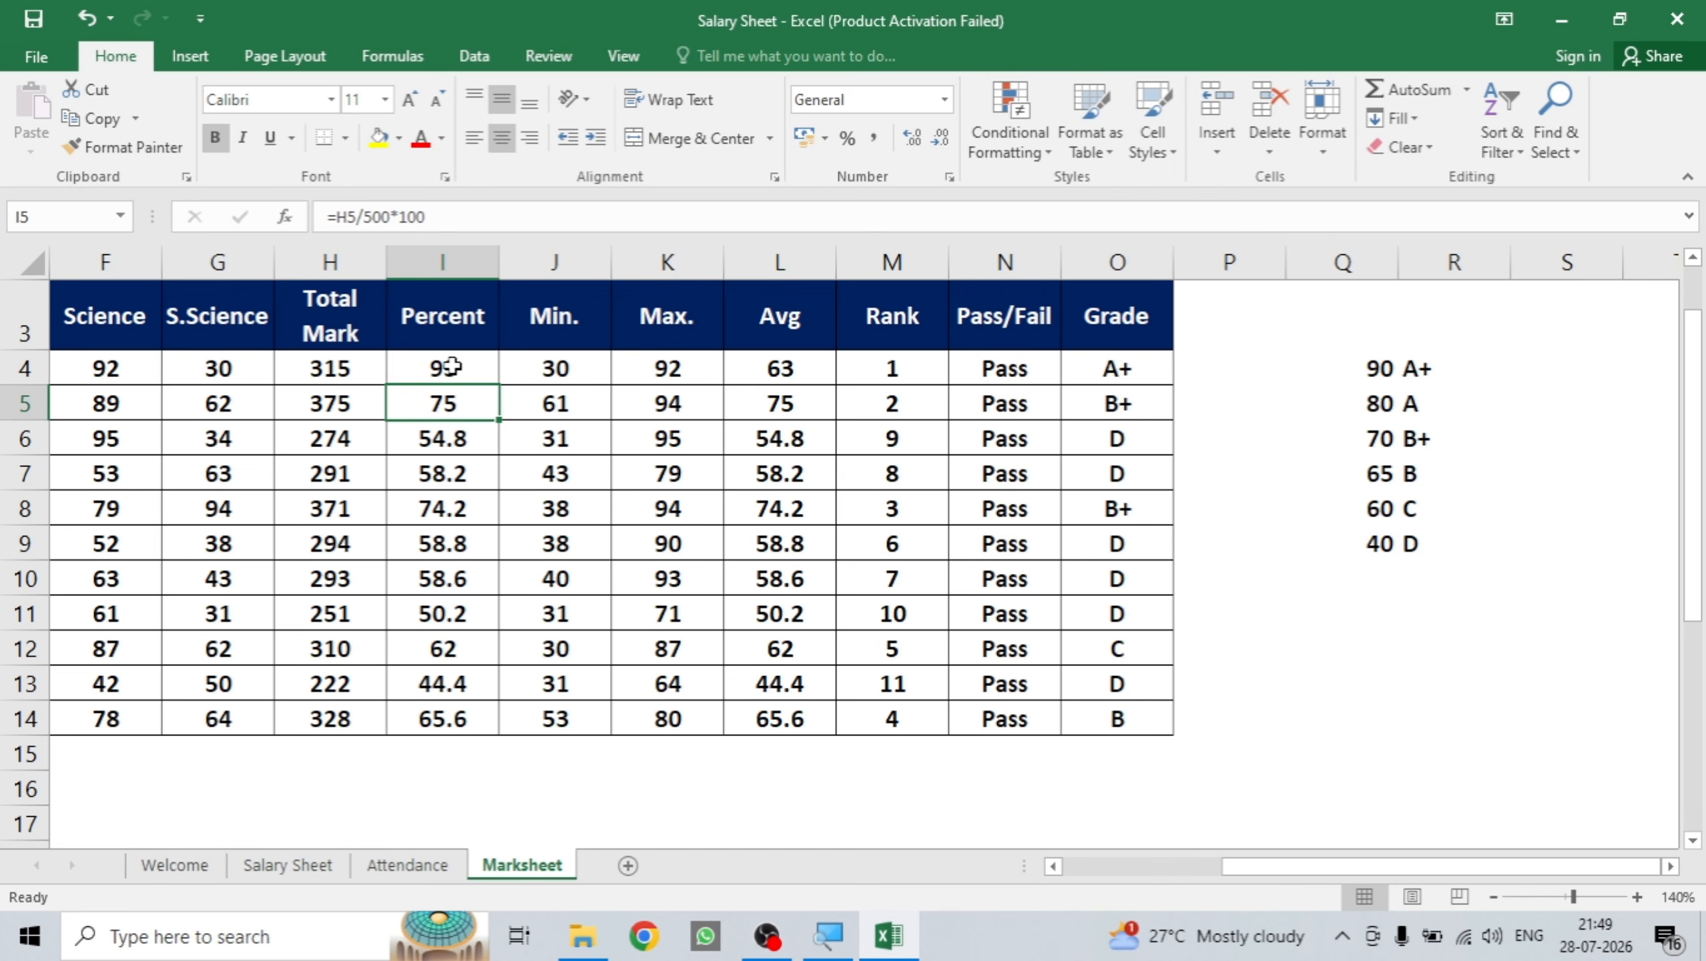
key("ctrl+z")
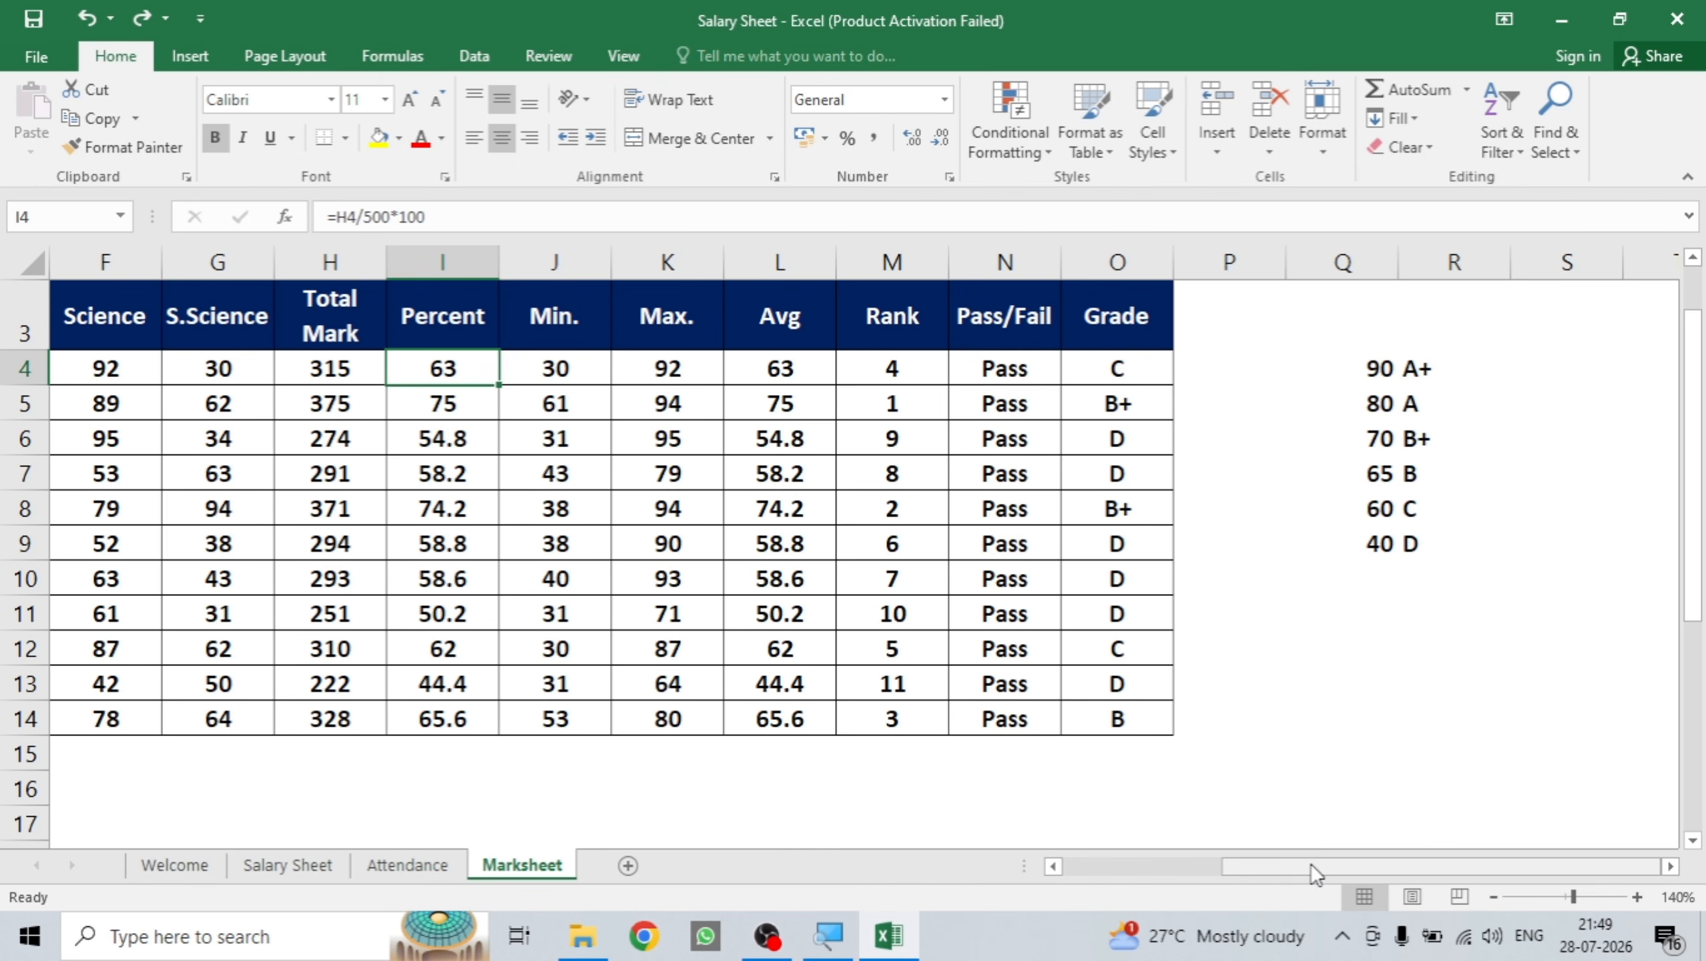
Scroll back to column A and row 1 to view the whole marksheet.
left_click_drag(1310, 864, 1107, 858)
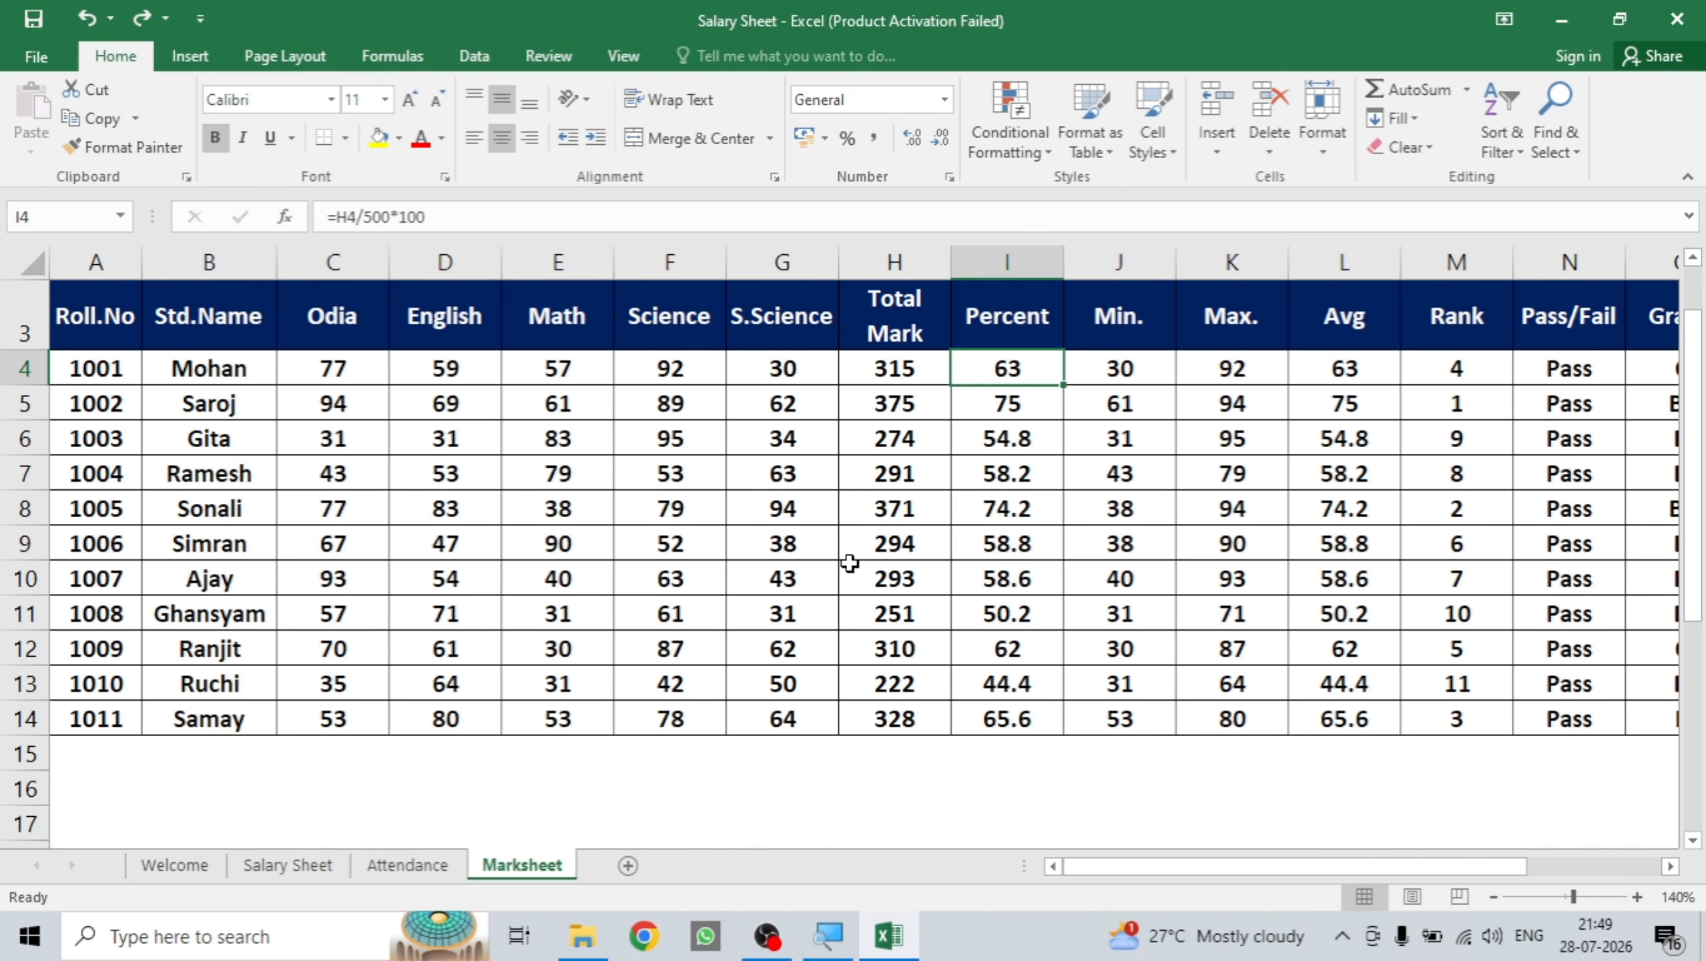
scroll(848, 561, "up", 1)
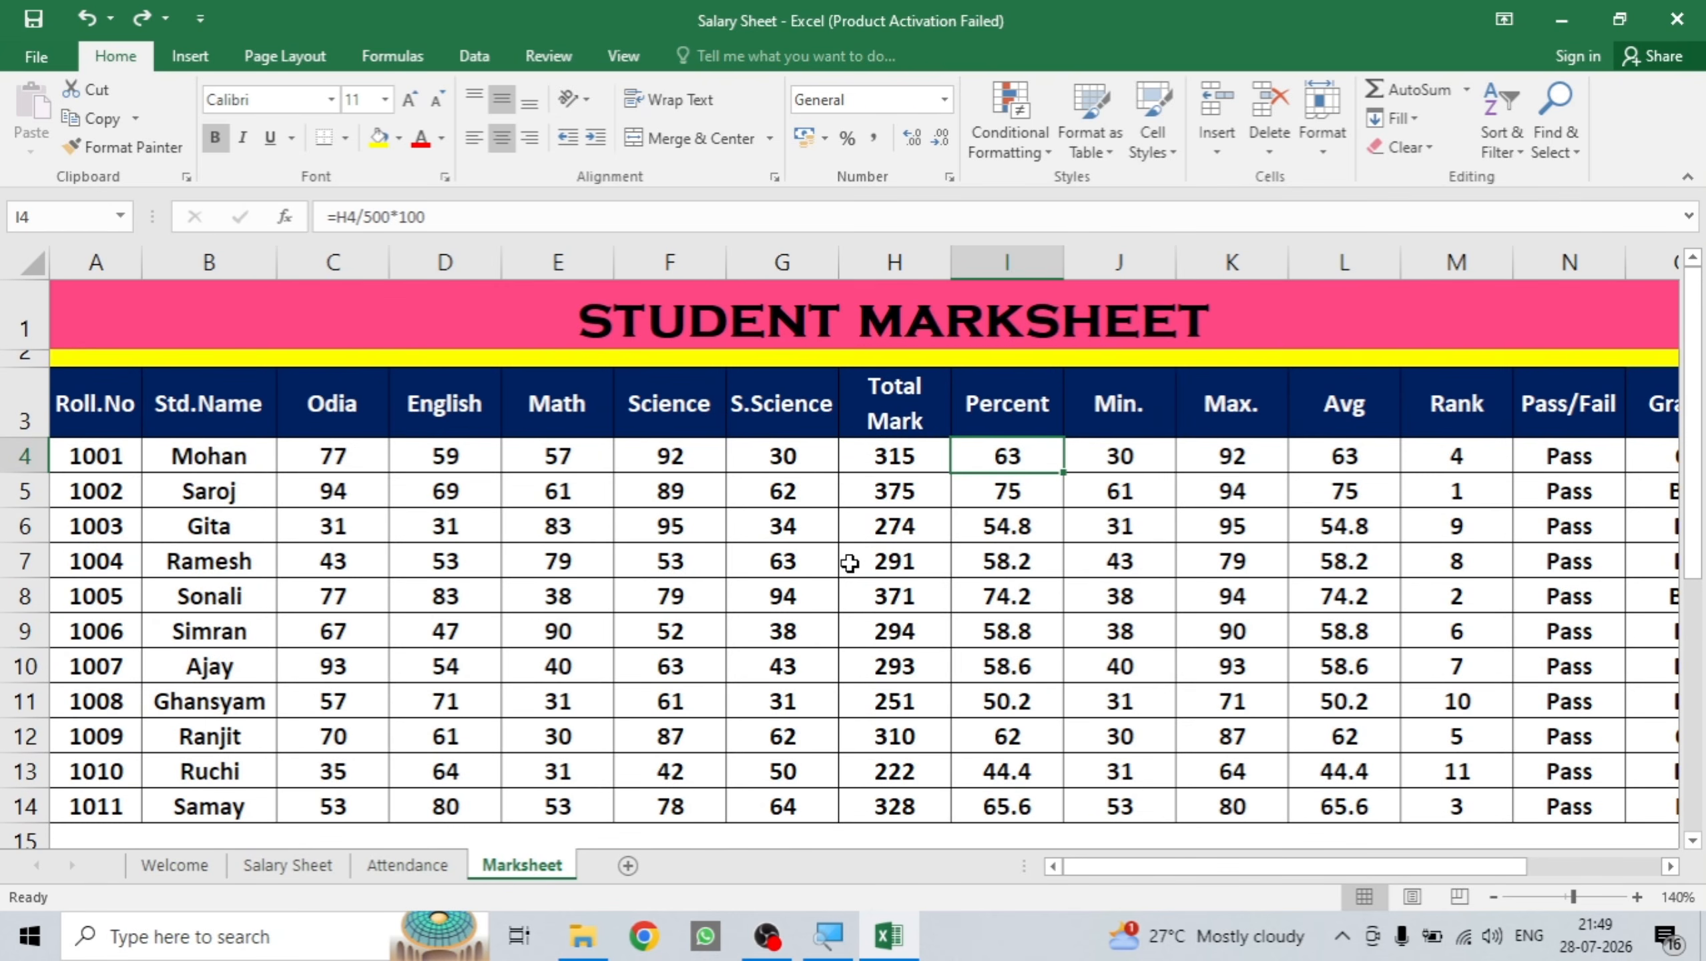